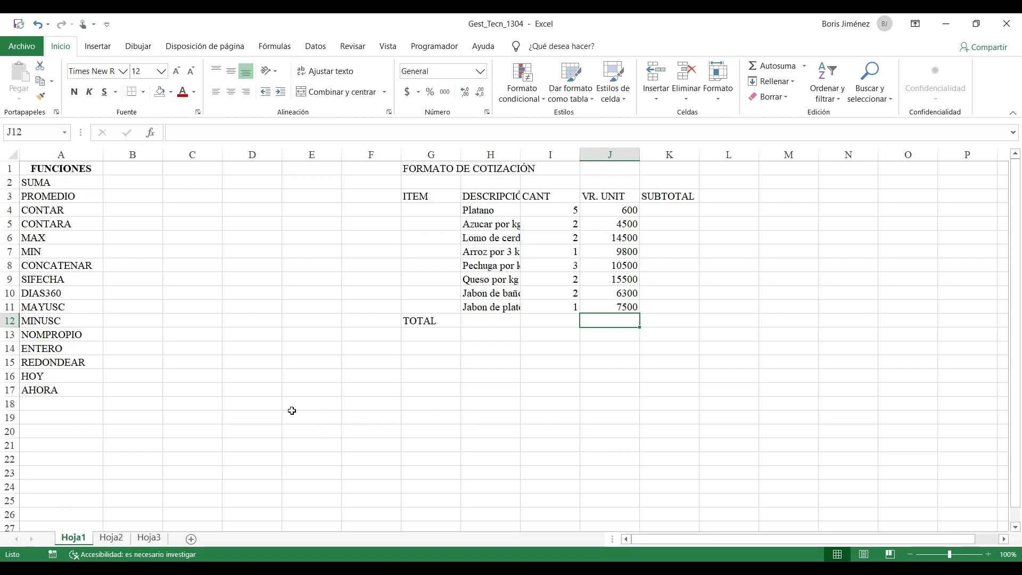
- Merge and center the title FORMATO DE COTIZACIÓN across G1:K1, in bold at font size 14
{"action": "left_click_drag", "start_coordinate": [75, 182], "coordinate": [67, 395]}
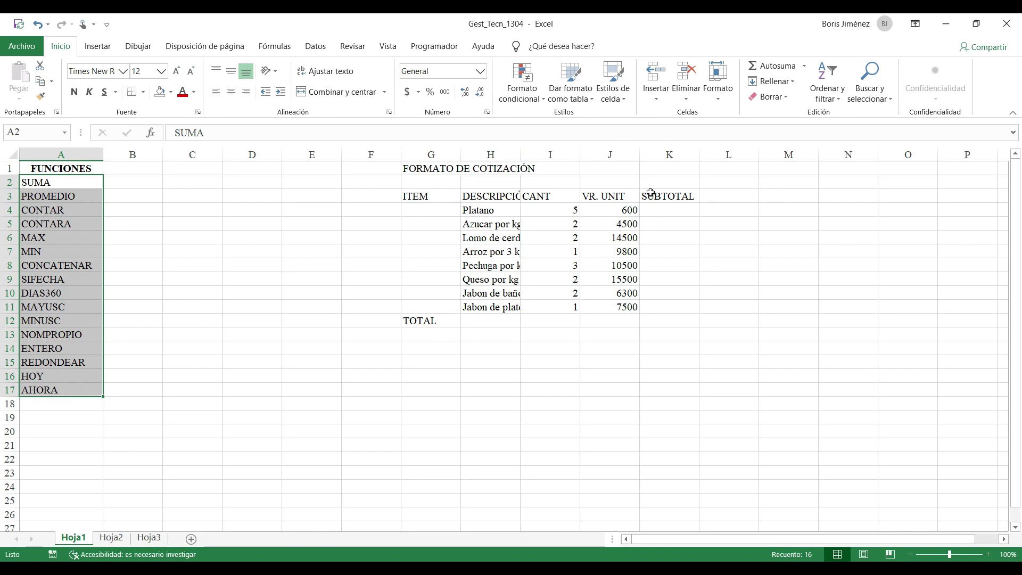
{"action": "left_click_drag", "start_coordinate": [426, 168], "coordinate": [658, 166]}
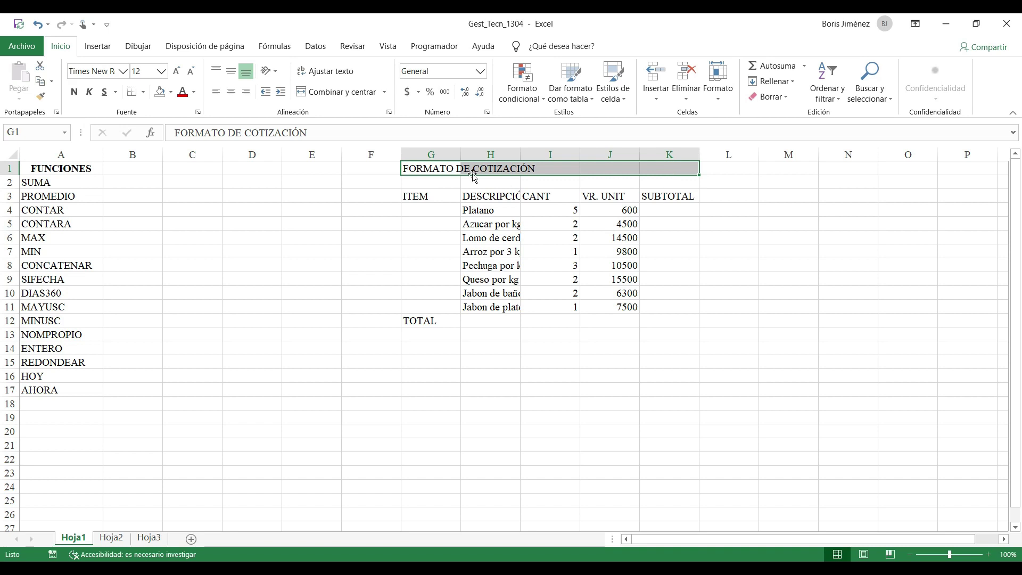
{"action": "left_click", "coordinate": [342, 96]}
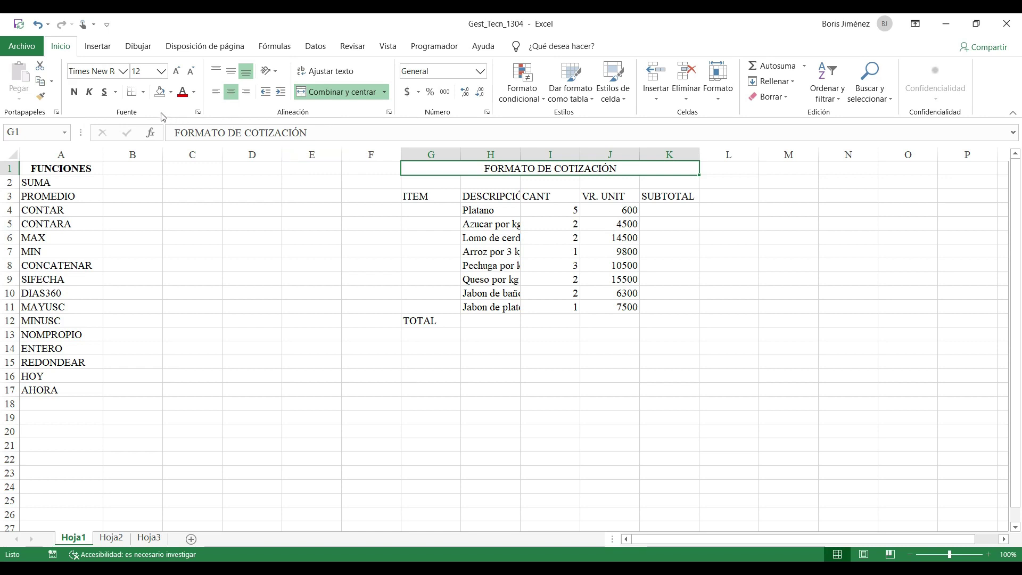
{"action": "left_click", "coordinate": [75, 95]}
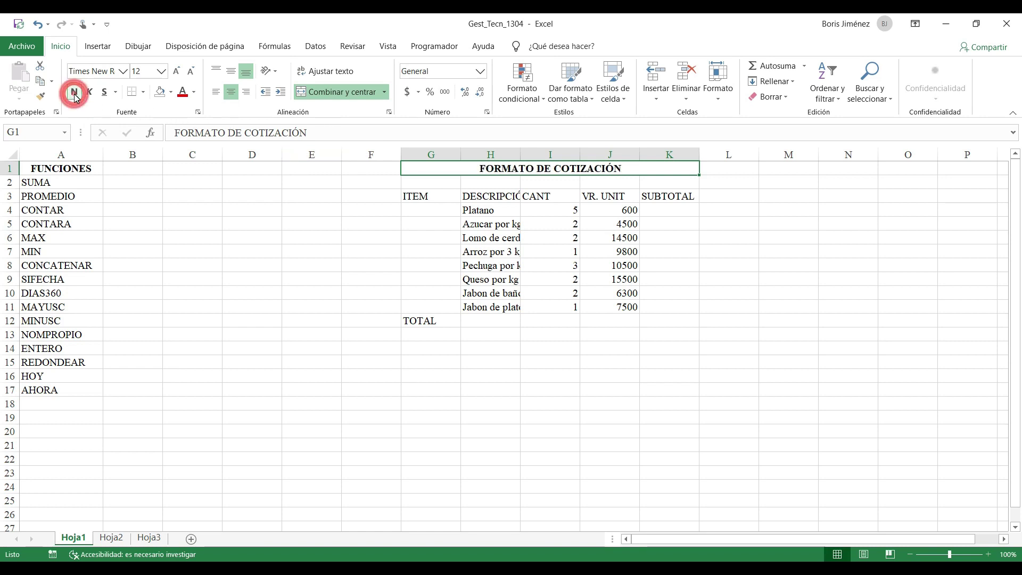
{"action": "left_click", "coordinate": [176, 73]}
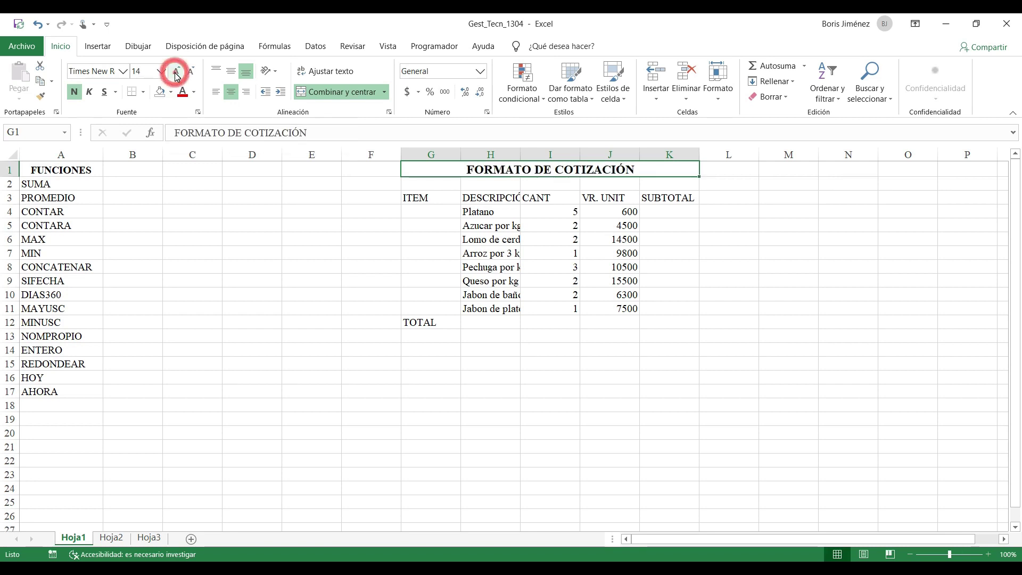
- Give the FORMATO DE COTIZACIÓN title white text and a red fill
{"action": "left_click", "coordinate": [193, 92]}
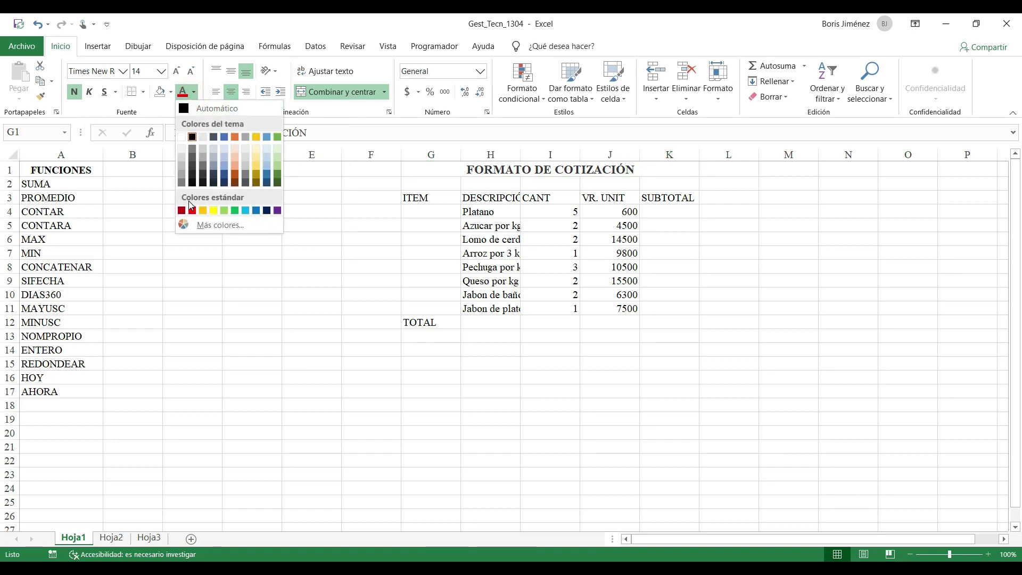
{"action": "left_click", "coordinate": [181, 136]}
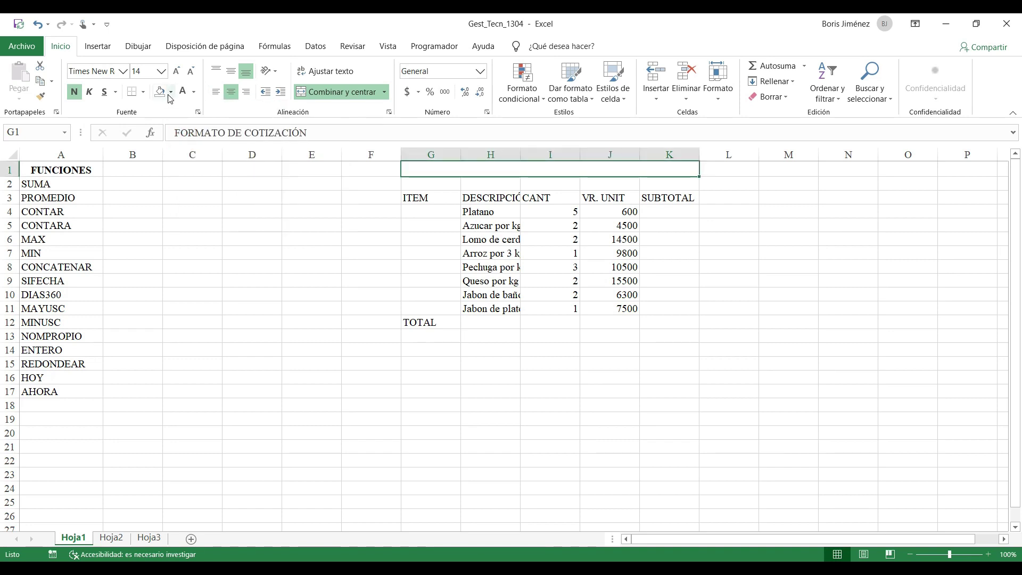
{"action": "left_click", "coordinate": [171, 92]}
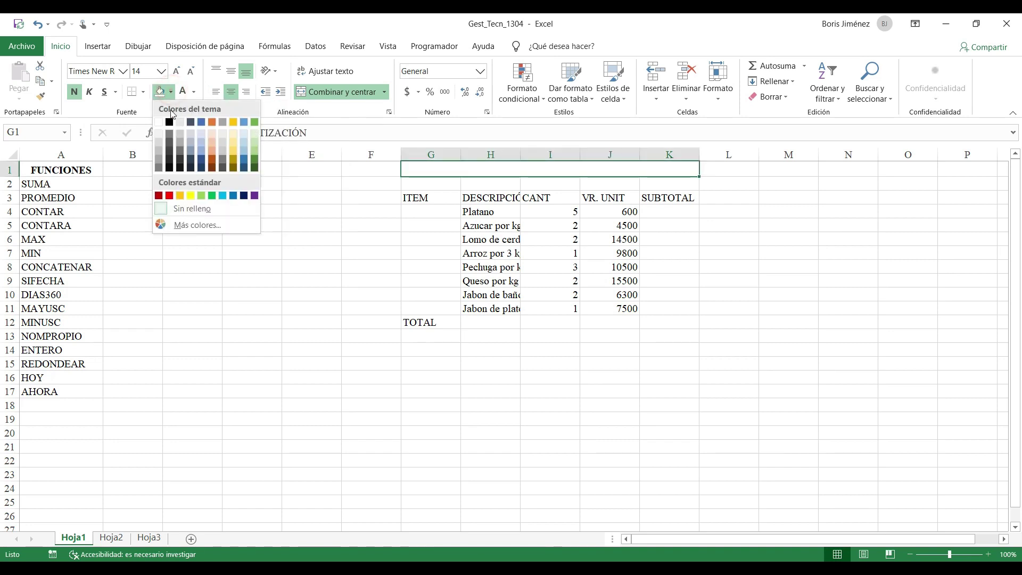
{"action": "left_click", "coordinate": [169, 196]}
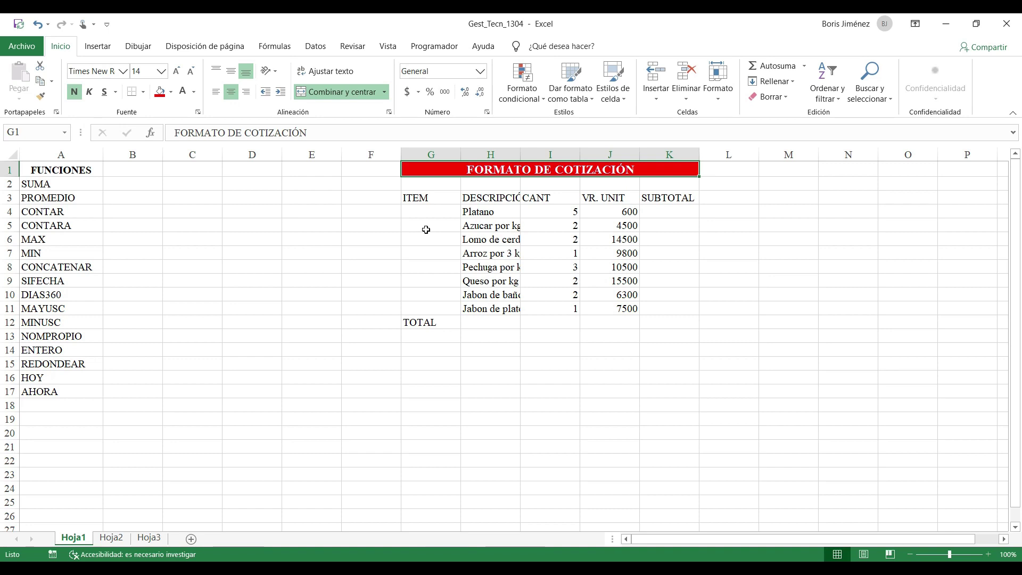
- Autofit the widths of the quotation table's columns G through K to their contents
{"action": "left_click", "coordinate": [425, 201]}
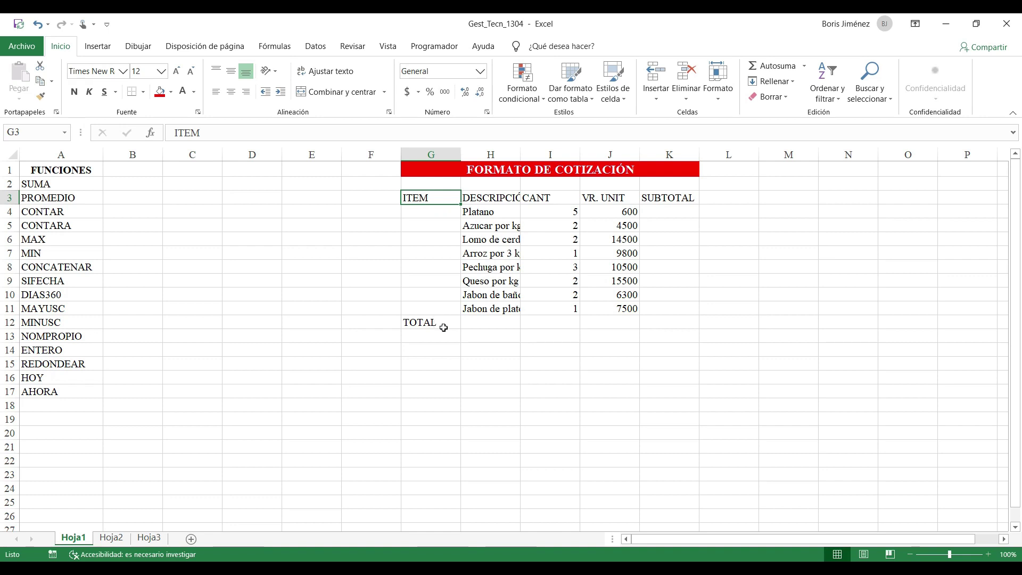
{"action": "double_click", "coordinate": [461, 152]}
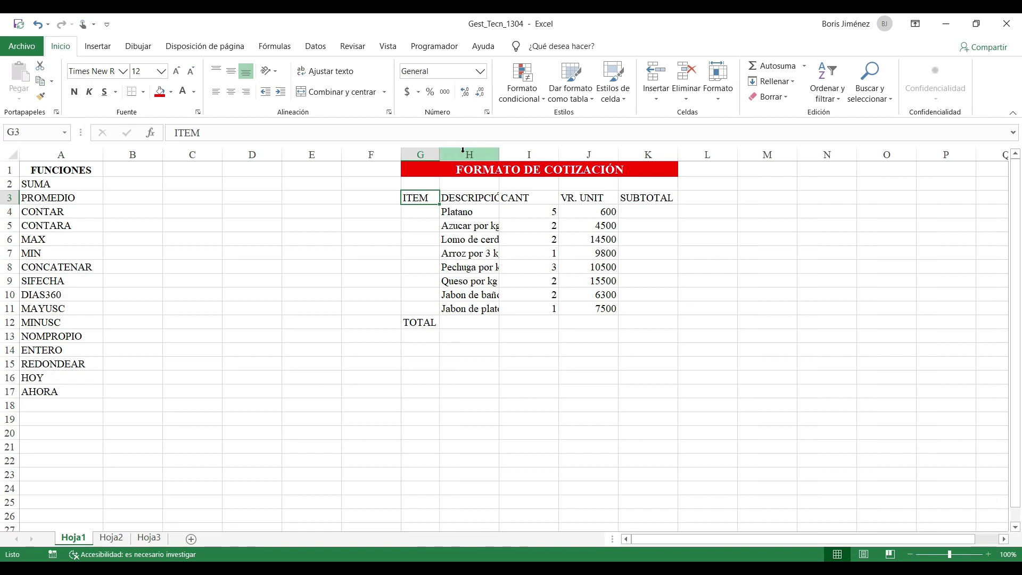
{"action": "double_click", "coordinate": [499, 156]}
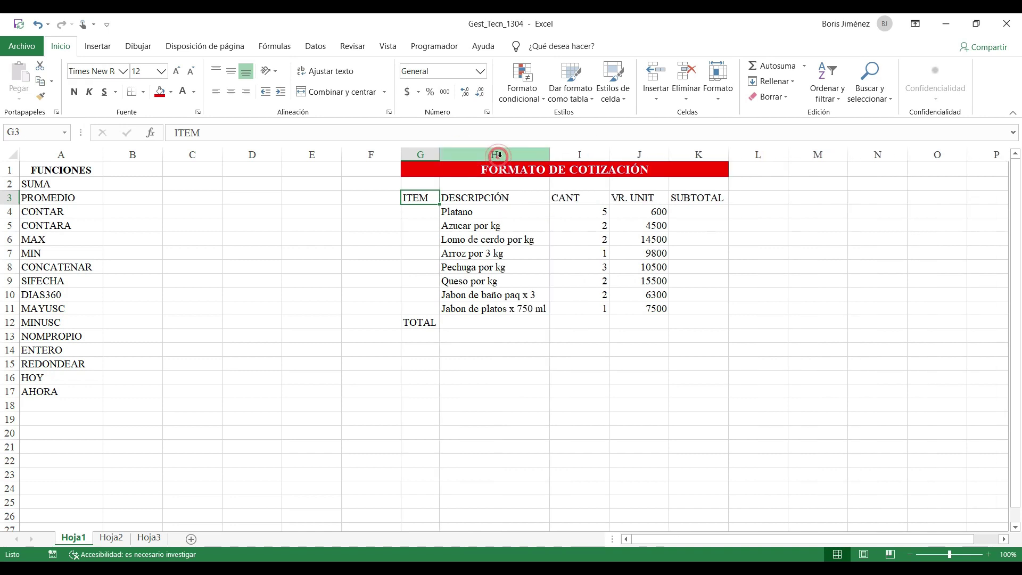
{"action": "double_click", "coordinate": [610, 155]}
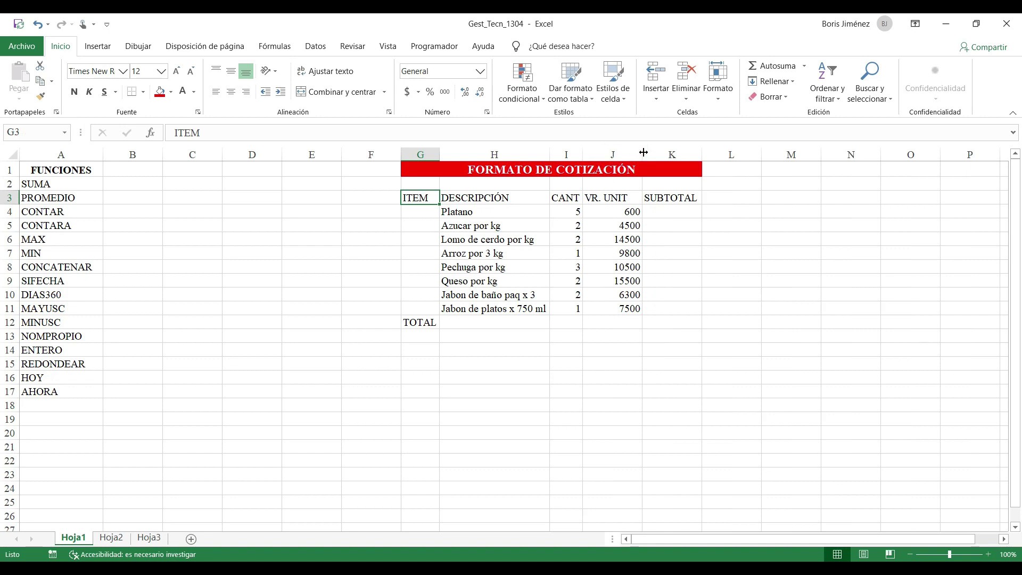
{"action": "double_click", "coordinate": [643, 152]}
{"action": "double_click", "coordinate": [689, 155]}
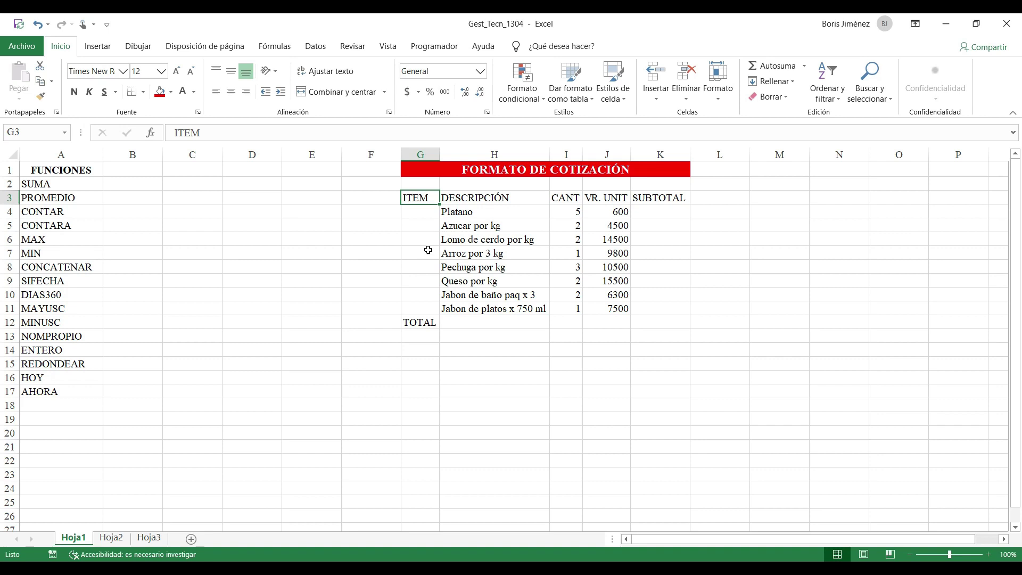
- Format the CANT quantities in I4:I11 as Número and center them
{"action": "left_click_drag", "start_coordinate": [573, 210], "coordinate": [568, 314]}
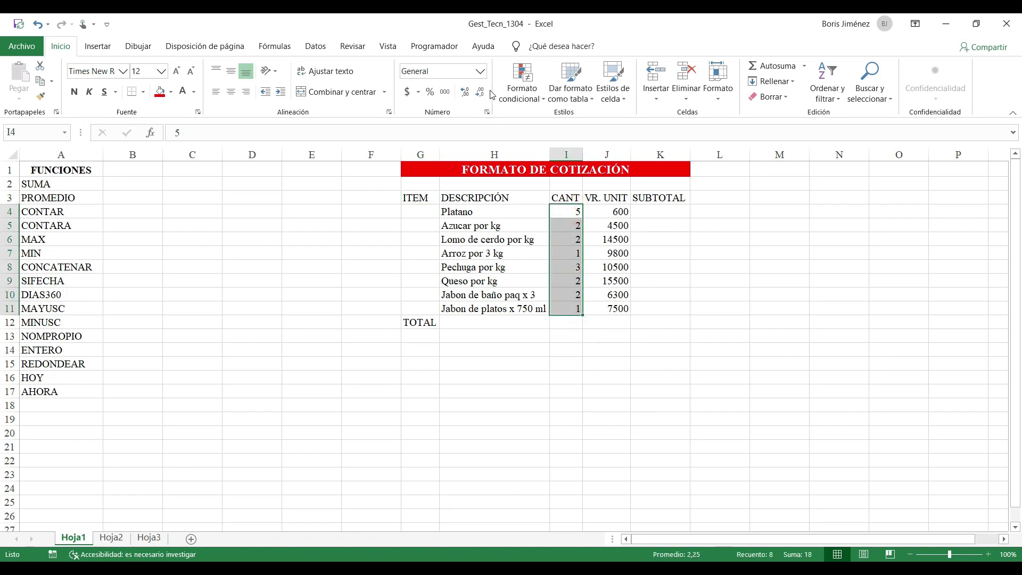
{"action": "left_click", "coordinate": [481, 70]}
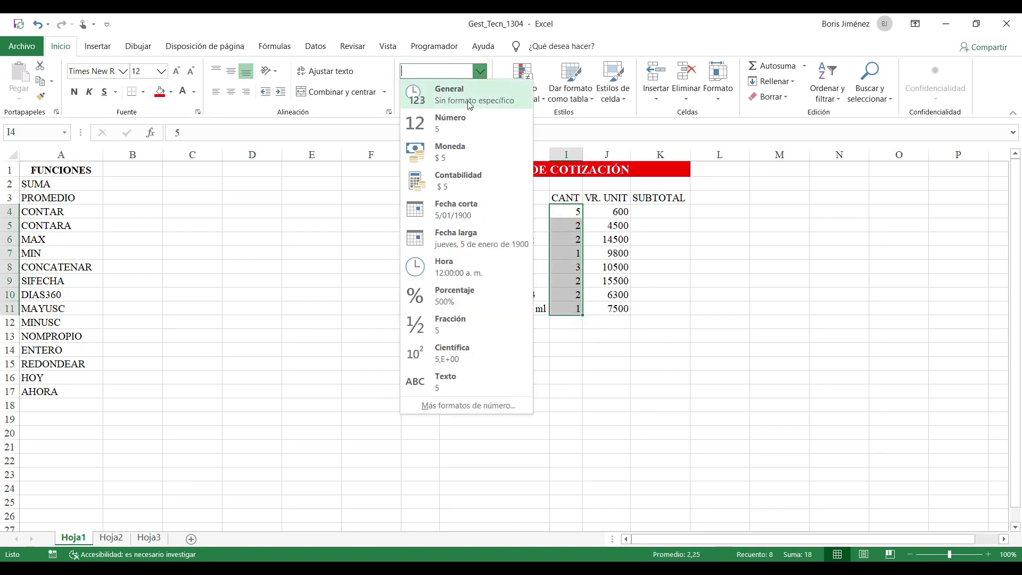
{"action": "left_click", "coordinate": [458, 128]}
{"action": "left_click", "coordinate": [231, 92]}
- Apply the Contabilidad currency format to the unit prices J4:J11, the subtotal cells K4:K11 and the total cell K12
{"action": "left_click_drag", "start_coordinate": [613, 213], "coordinate": [612, 309]}
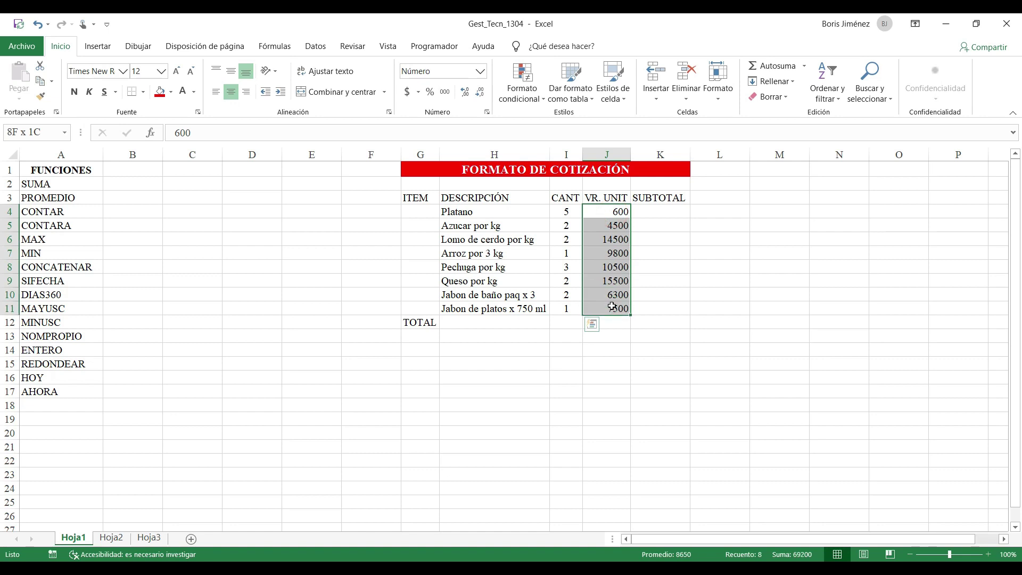
{"action": "left_click", "coordinate": [407, 92]}
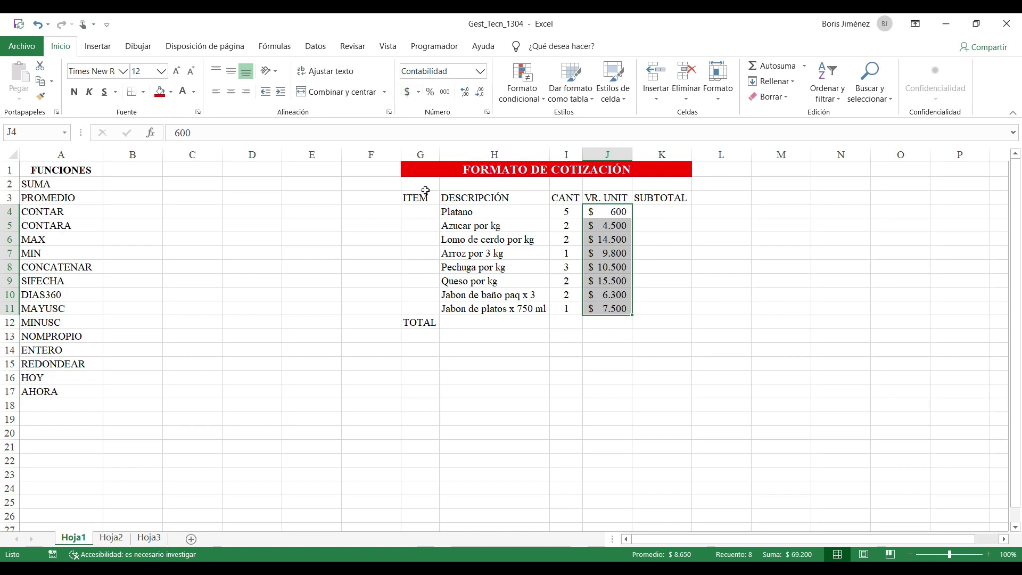
{"action": "left_click_drag", "start_coordinate": [663, 212], "coordinate": [662, 307]}
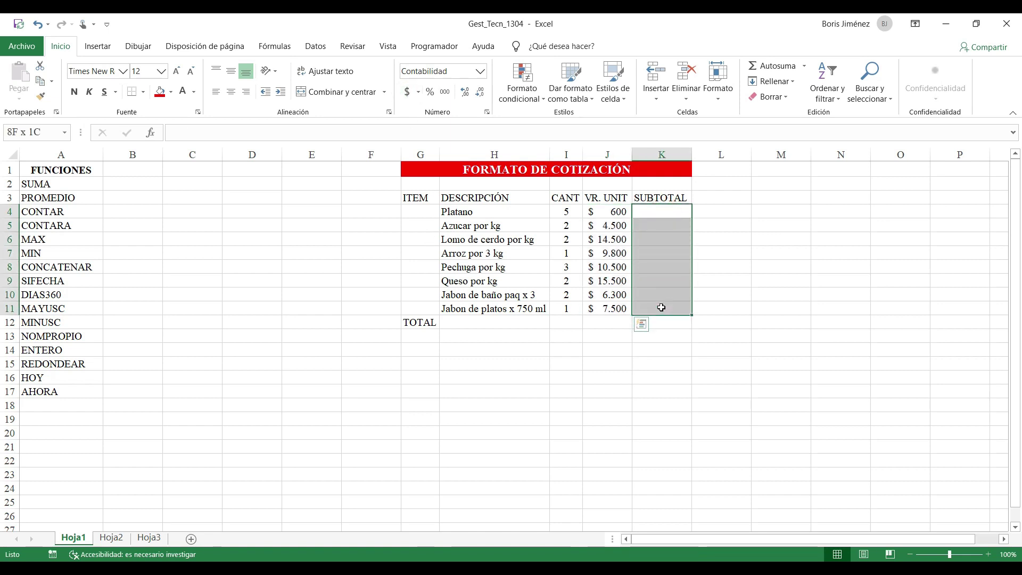
{"action": "left_click", "coordinate": [408, 92]}
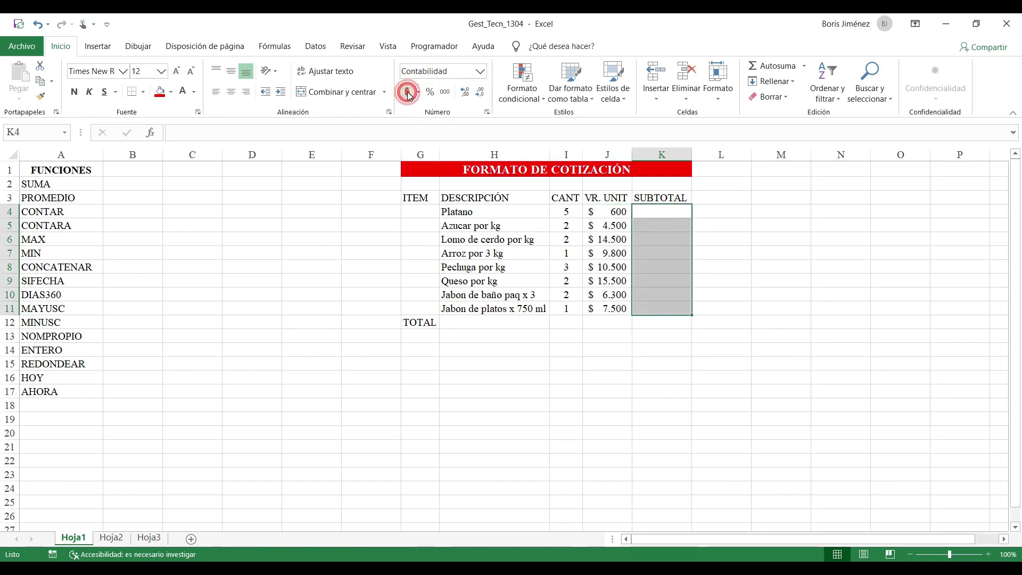
{"action": "left_click", "coordinate": [662, 325]}
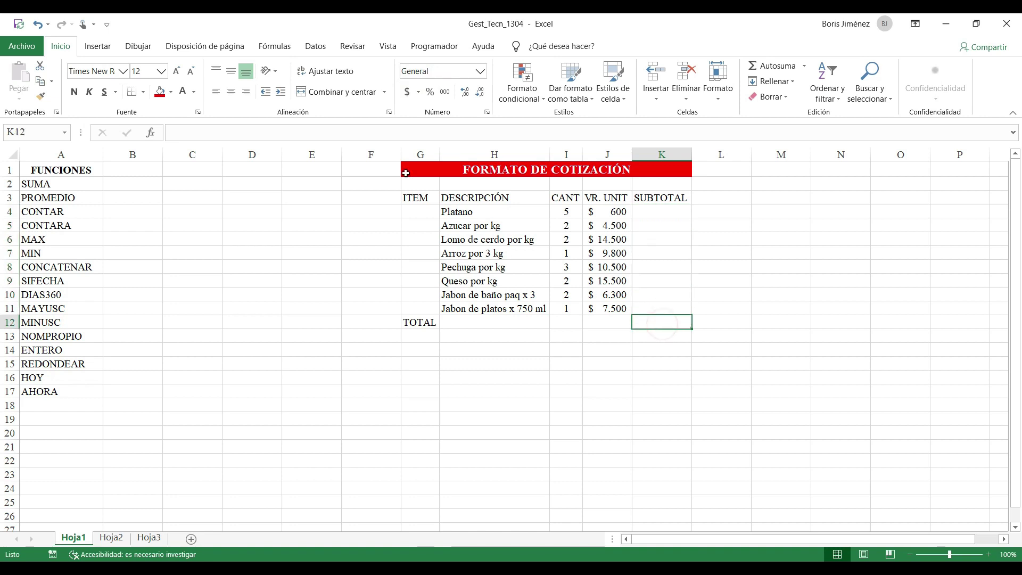
{"action": "left_click", "coordinate": [408, 93]}
- Center the table headers in G3:K3 and make them bold and underlined
{"action": "left_click_drag", "start_coordinate": [422, 197], "coordinate": [654, 195]}
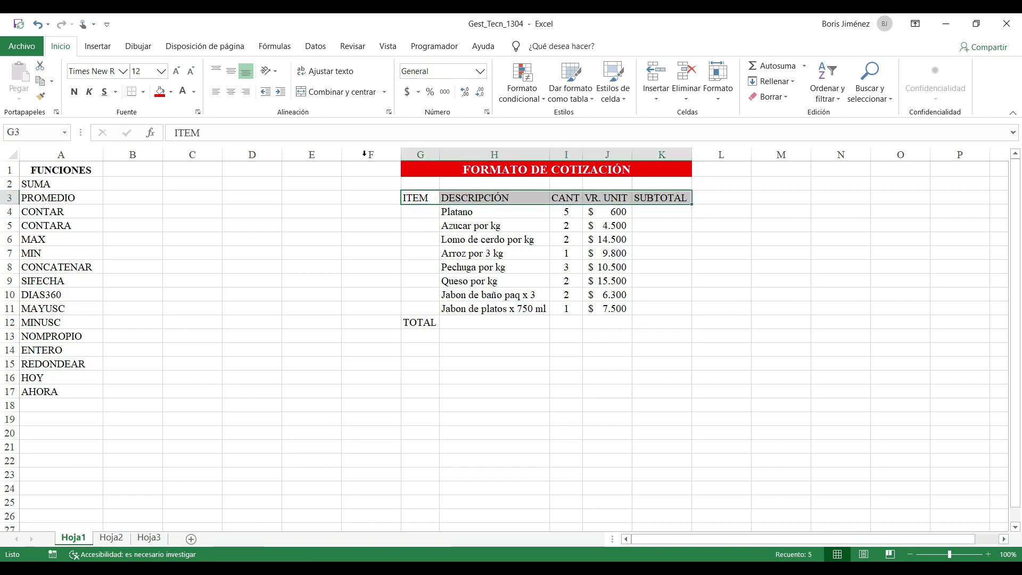
{"action": "left_click", "coordinate": [229, 93]}
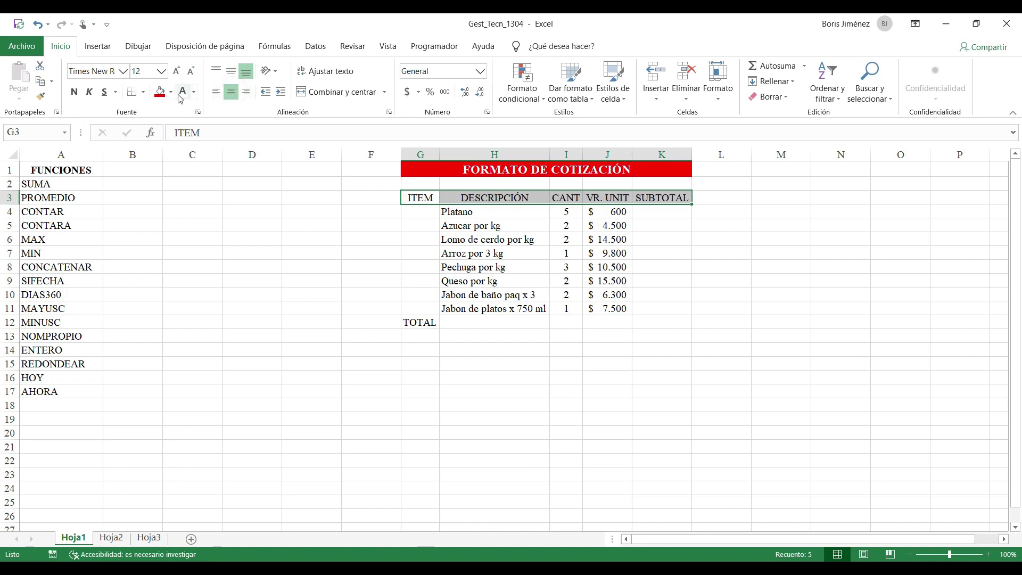
{"action": "left_click", "coordinate": [75, 95]}
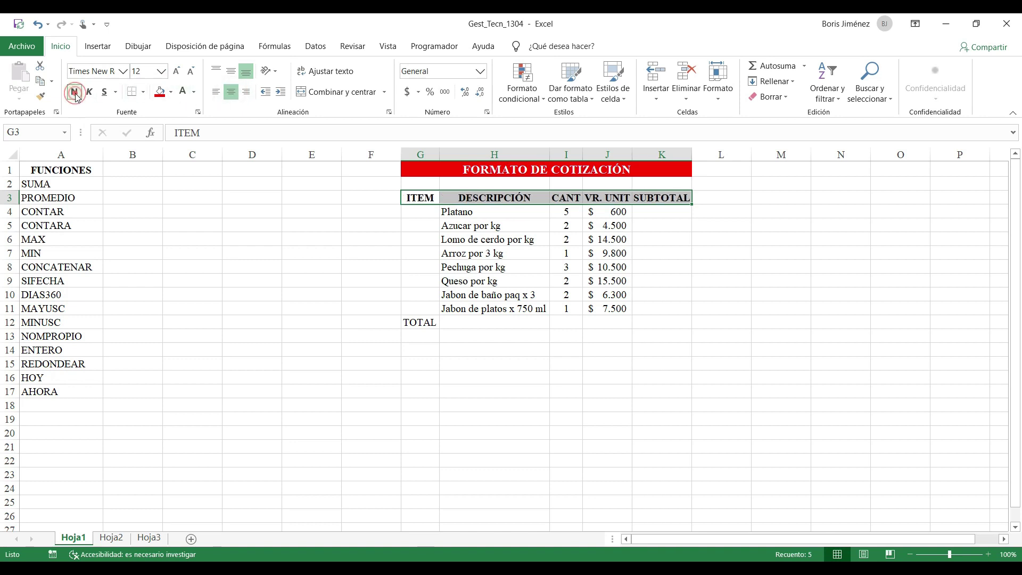
{"action": "left_click", "coordinate": [104, 92]}
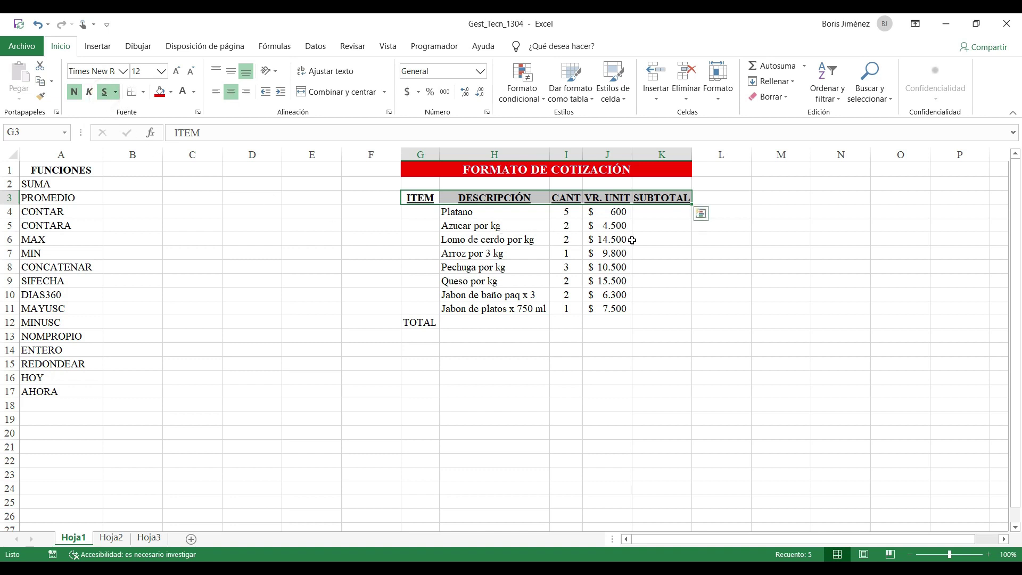
{"action": "left_click", "coordinate": [658, 221]}
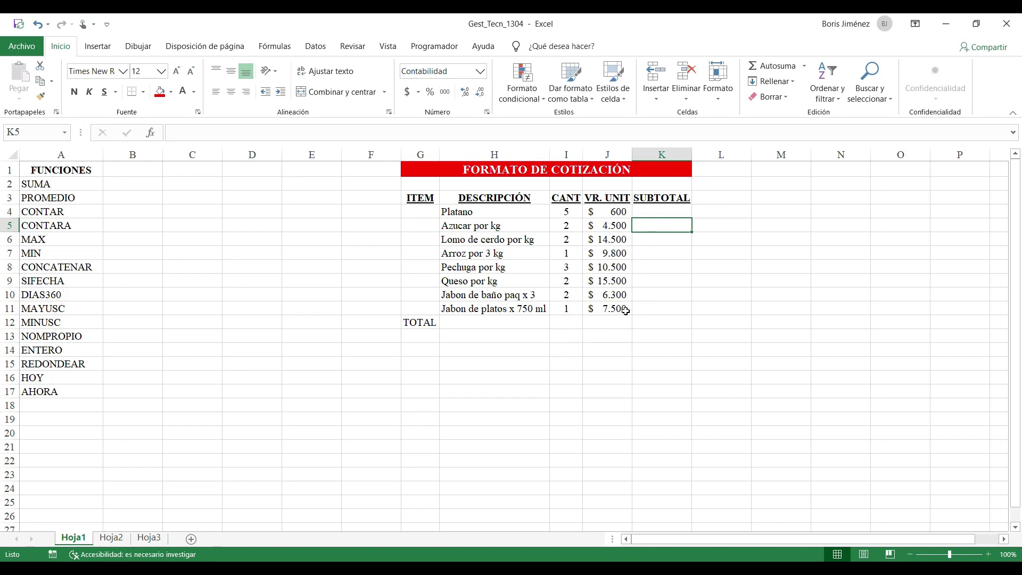
- Make the TOTAL row G12:K12 bold and apply all borders to it
{"action": "left_click_drag", "start_coordinate": [413, 327], "coordinate": [662, 322]}
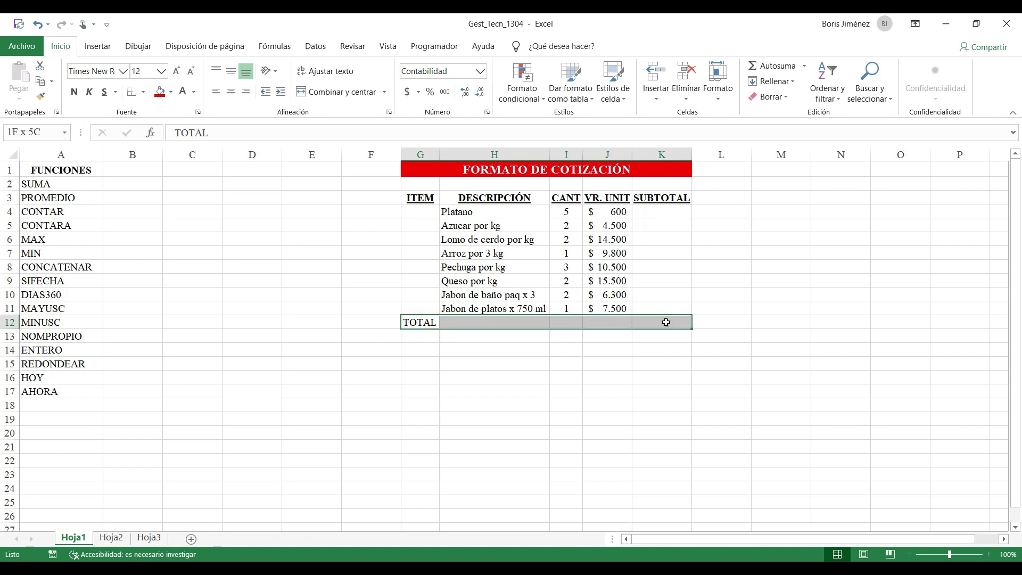
{"action": "left_click", "coordinate": [74, 92]}
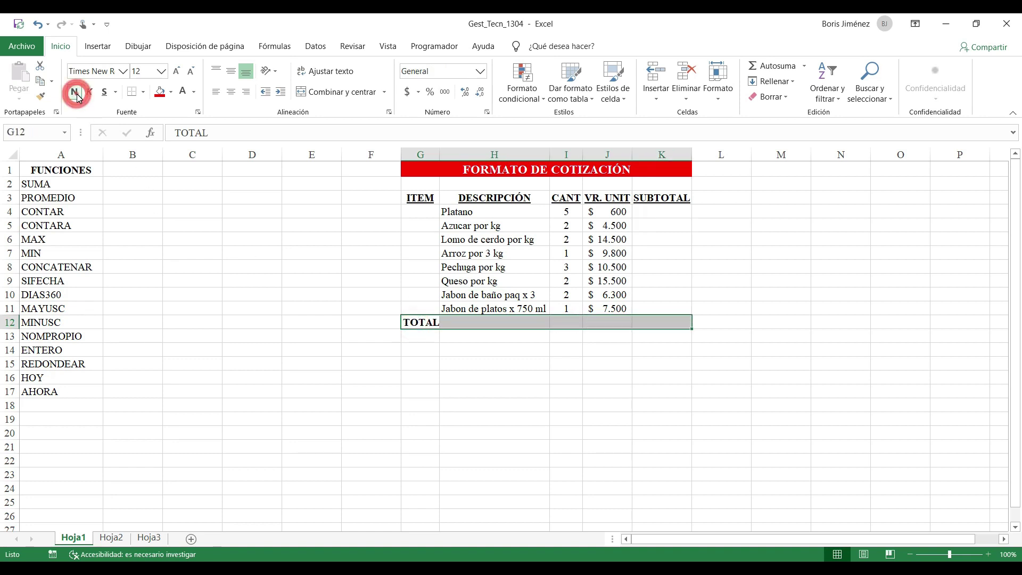
{"action": "left_click", "coordinate": [144, 91]}
{"action": "left_click", "coordinate": [149, 207]}
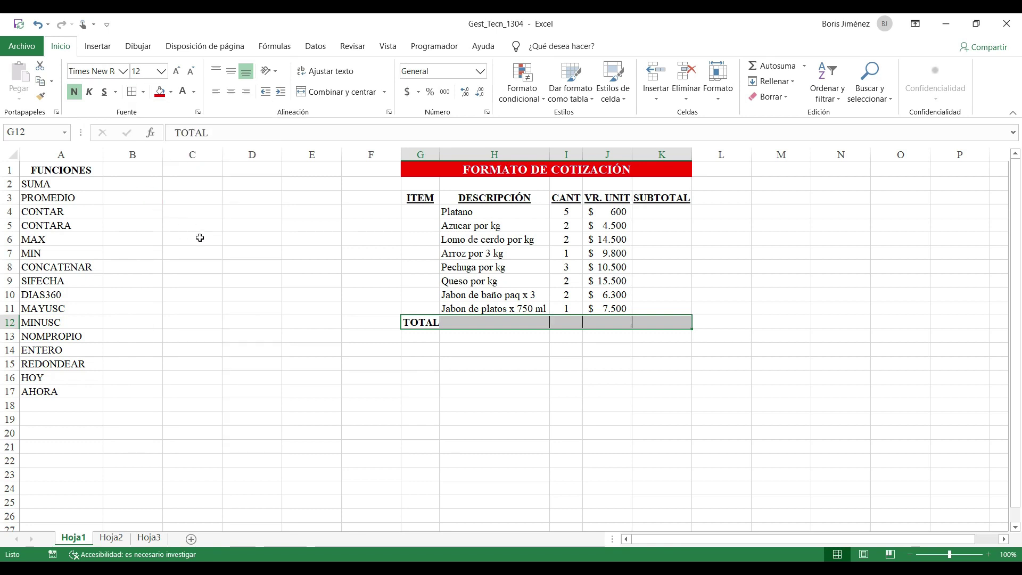
- Merge and center the TOTAL label across G12:J12, keeping K12 as a separate cell
{"action": "left_click_drag", "start_coordinate": [424, 322], "coordinate": [597, 323]}
{"action": "left_click", "coordinate": [314, 91]}
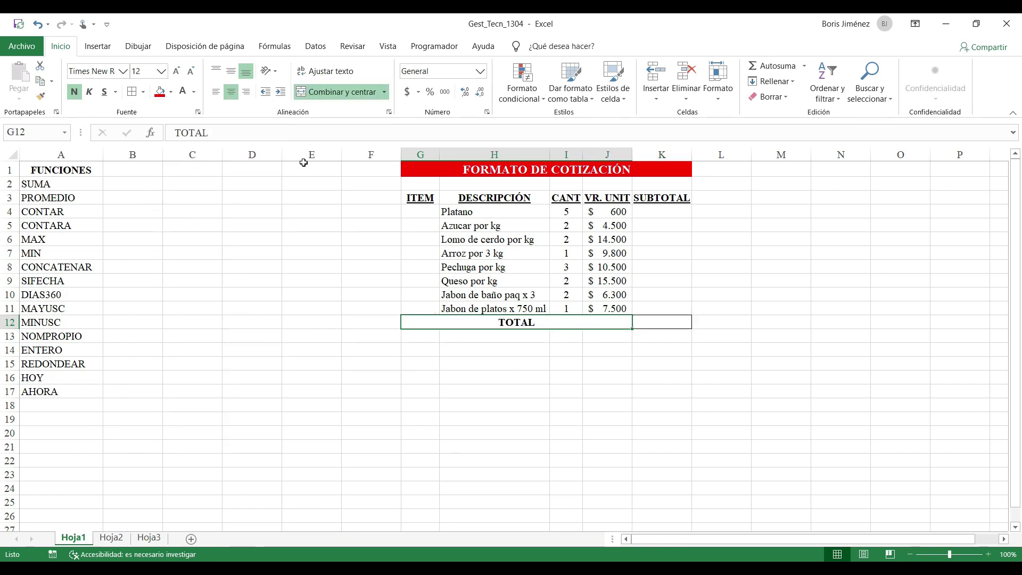
{"action": "left_click", "coordinate": [480, 405]}
{"action": "left_click", "coordinate": [672, 322]}
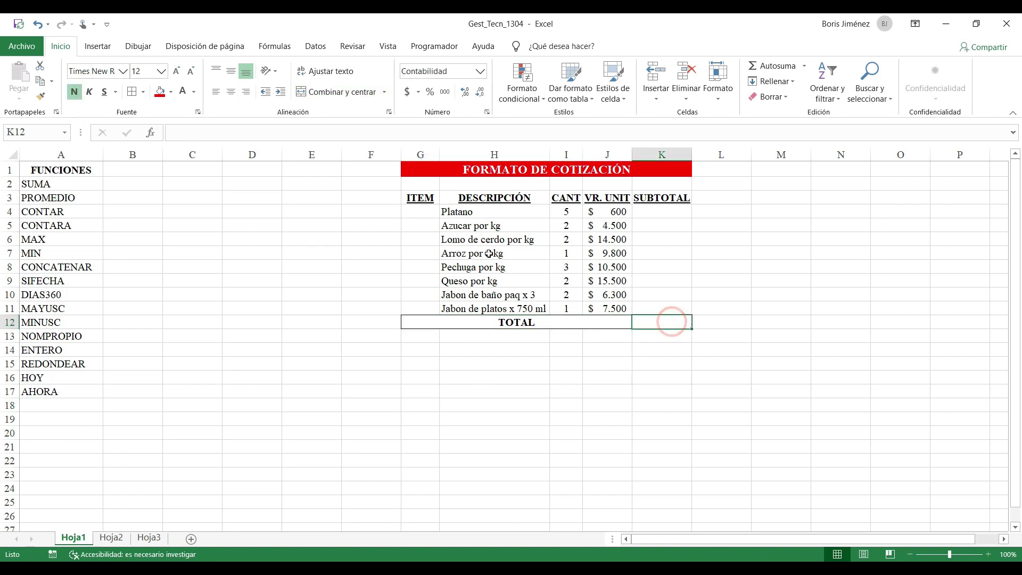
- Apply all borders to the headers and item rows of the quotation table, G3:K11
{"action": "left_click_drag", "start_coordinate": [410, 197], "coordinate": [660, 309]}
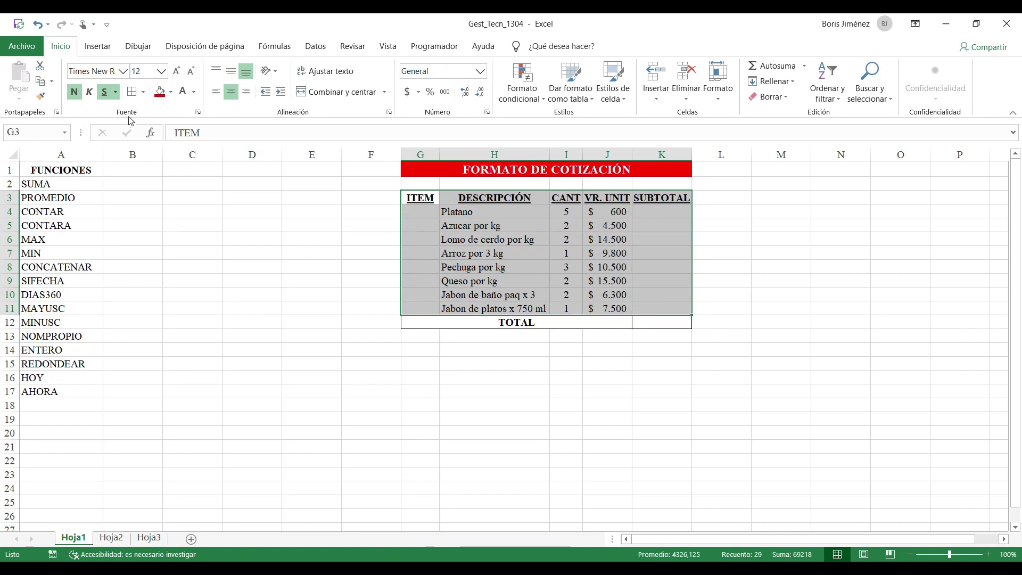
{"action": "left_click", "coordinate": [145, 94]}
{"action": "left_click", "coordinate": [146, 94]}
{"action": "left_click", "coordinate": [132, 92]}
{"action": "left_click", "coordinate": [306, 255]}
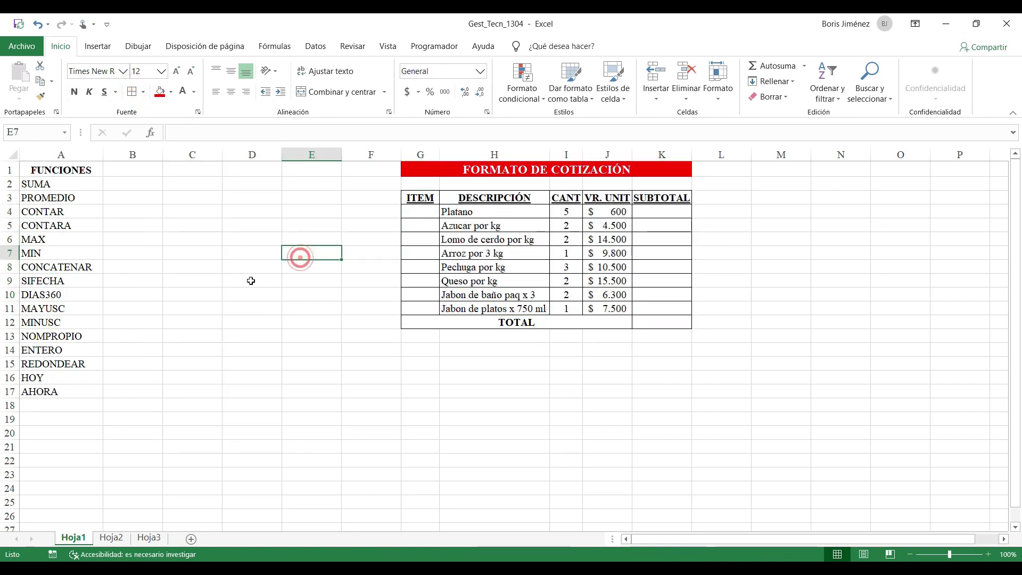
{"action": "left_click", "coordinate": [727, 305]}
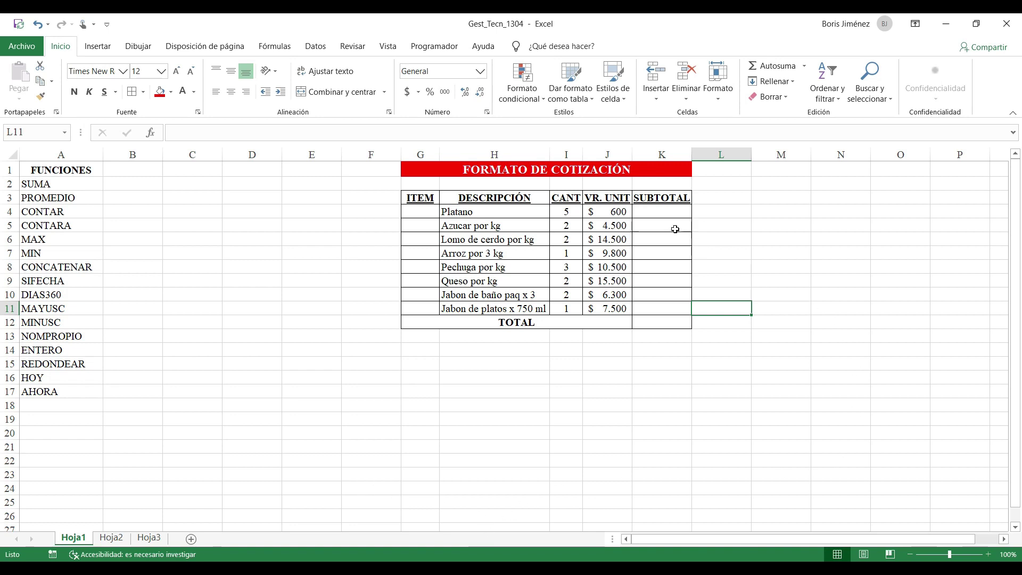
- Calculate the Platano subtotal in K4 with the formula =I4*J4 and fill it down through K11
{"action": "left_click", "coordinate": [669, 212]}
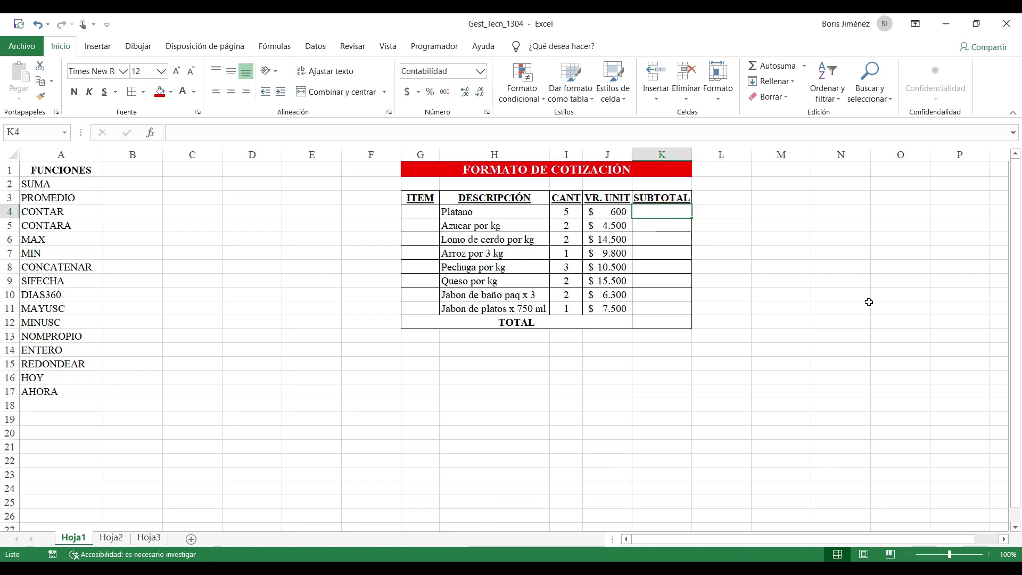
{"action": "type", "text": "="}
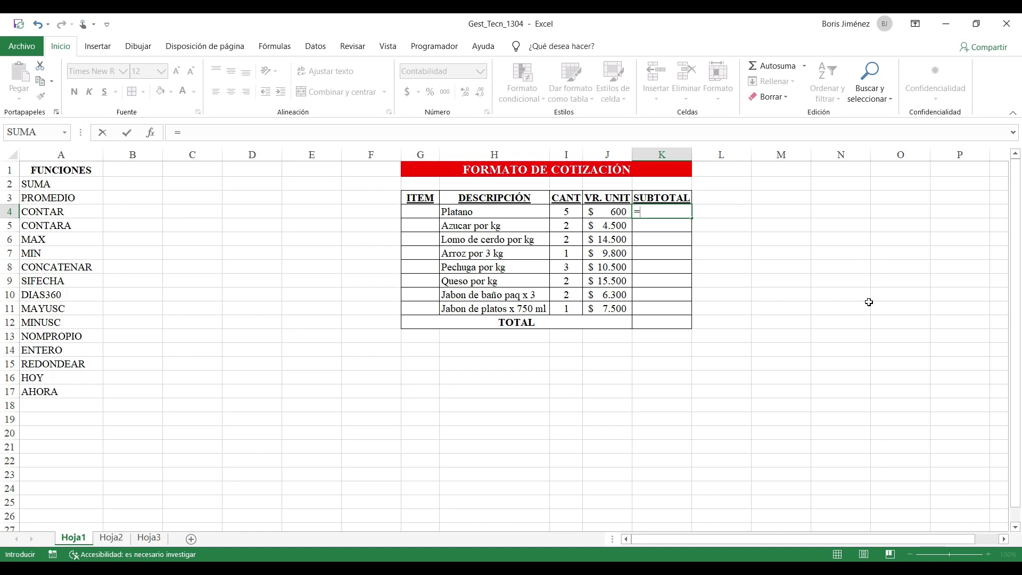
{"action": "key", "text": "Left"}
{"action": "key", "text": "Left"}
{"action": "type", "text": "*"}
{"action": "key", "text": "Left"}
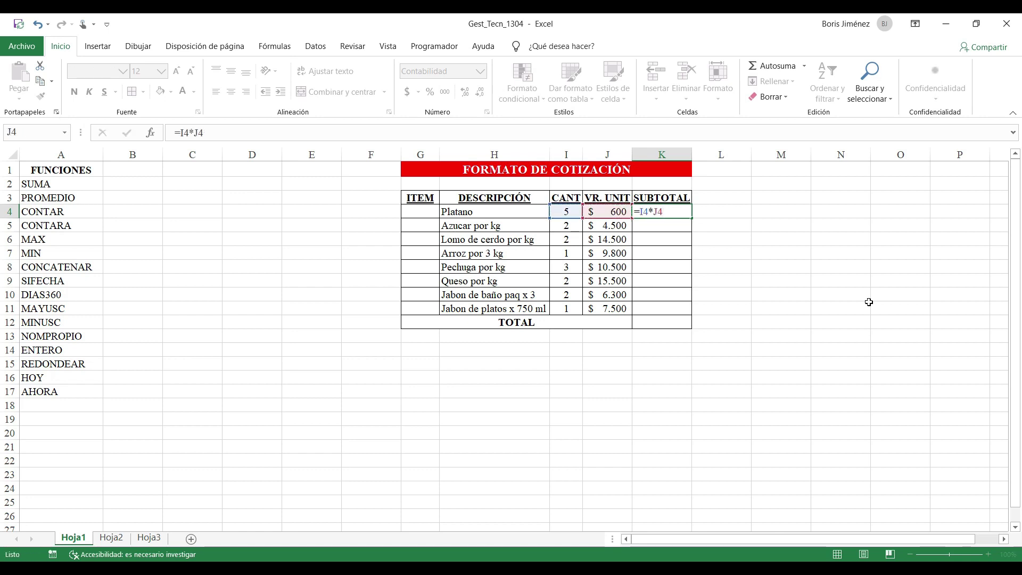
{"action": "key", "text": "Return"}
{"action": "key", "text": "Up"}
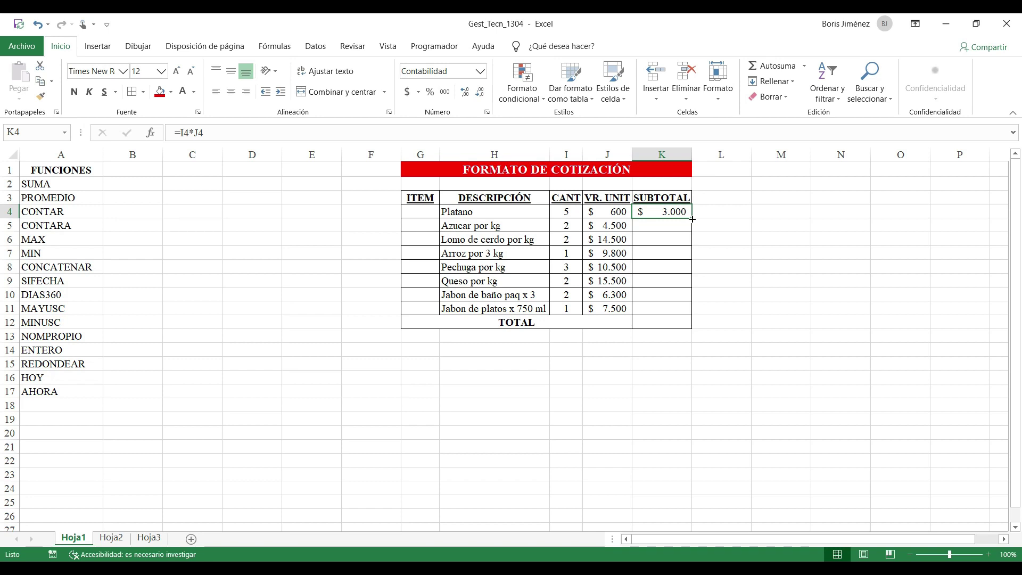
{"action": "left_click_drag", "start_coordinate": [692, 219], "coordinate": [684, 319]}
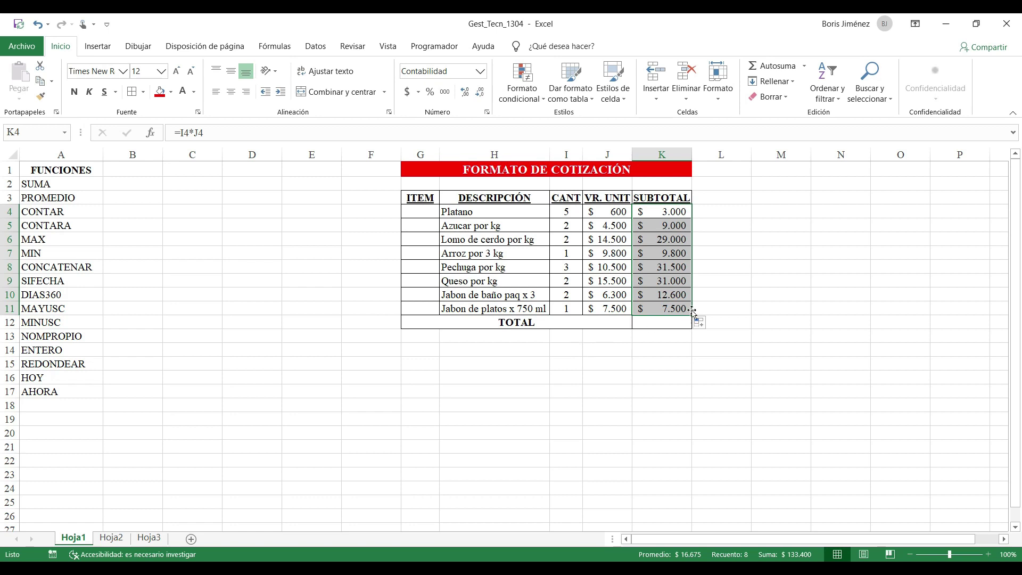
- Sum the item subtotals K4:K11 into K12 with AutoSum
{"action": "left_click", "coordinate": [667, 322]}
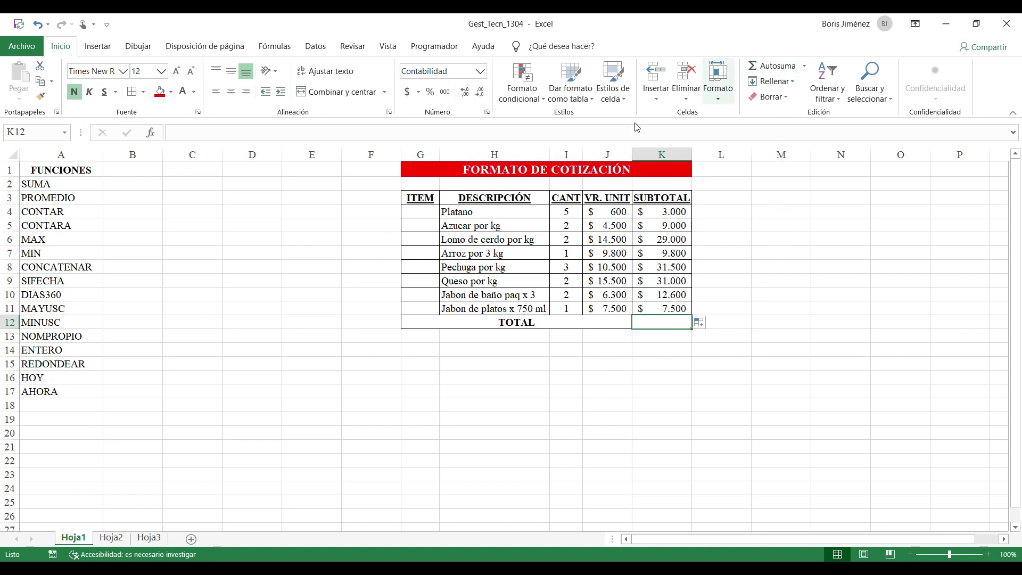
{"action": "left_click", "coordinate": [772, 71]}
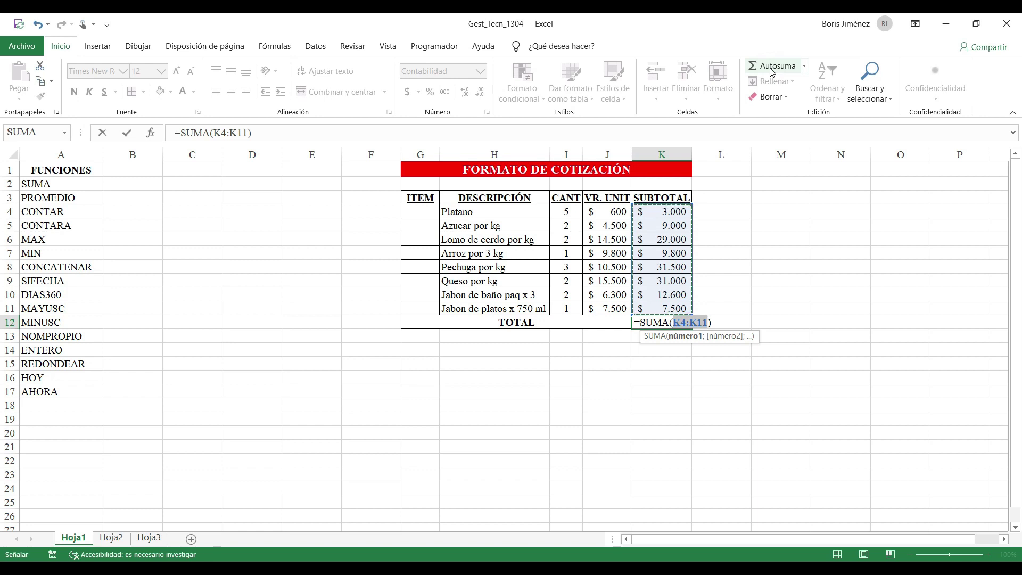
{"action": "key", "text": "Return"}
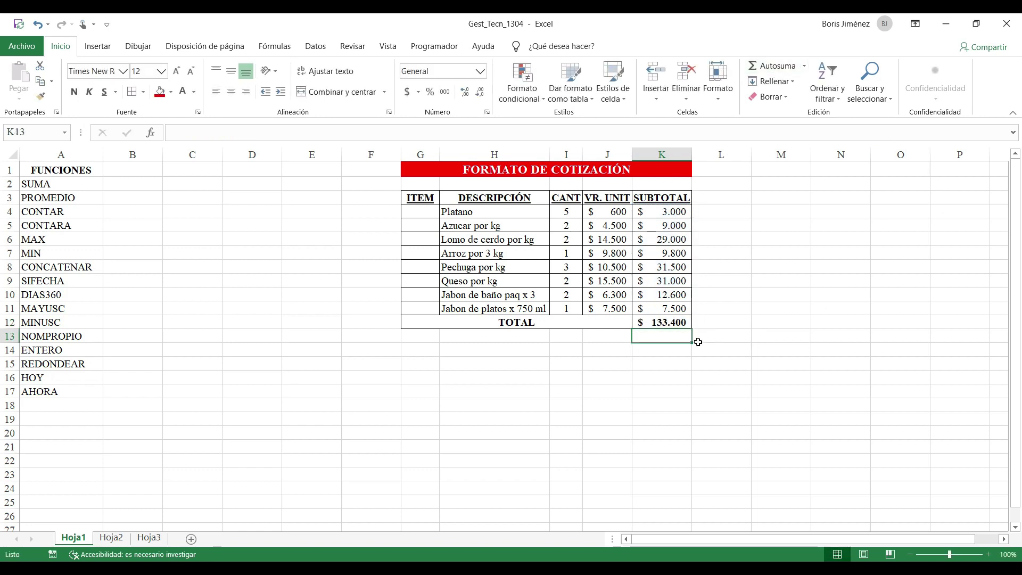
{"action": "left_click", "coordinate": [661, 322]}
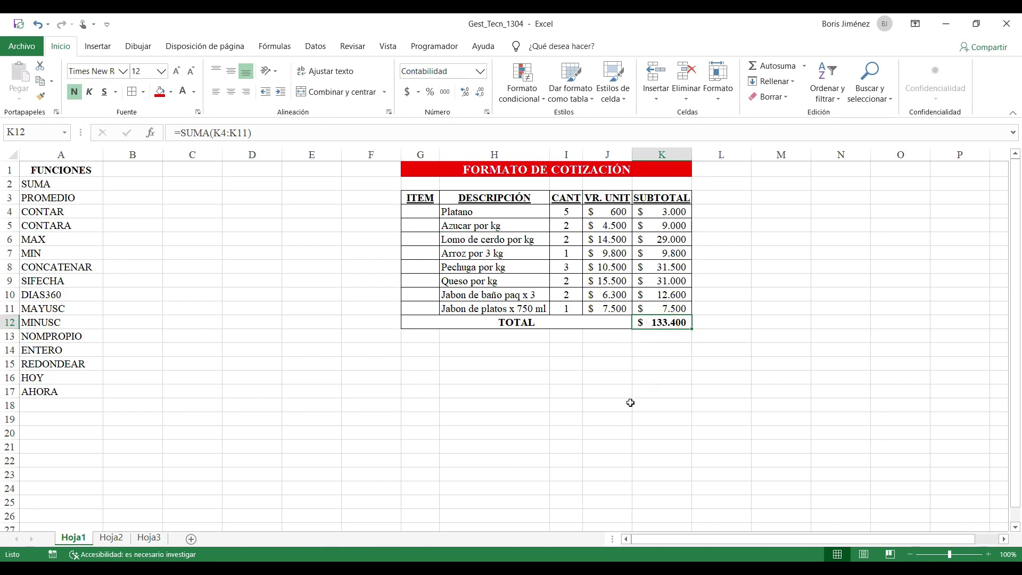
- Left-align the TOTAL label in merged cell G12 and change its text to SUBTOTAL
{"action": "left_click", "coordinate": [437, 320]}
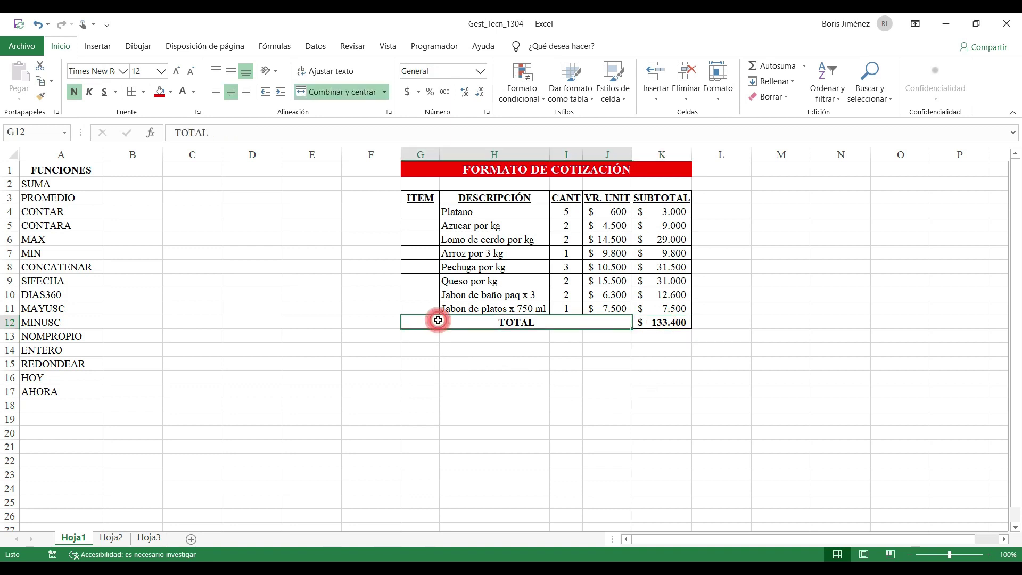
{"action": "left_click", "coordinate": [217, 93]}
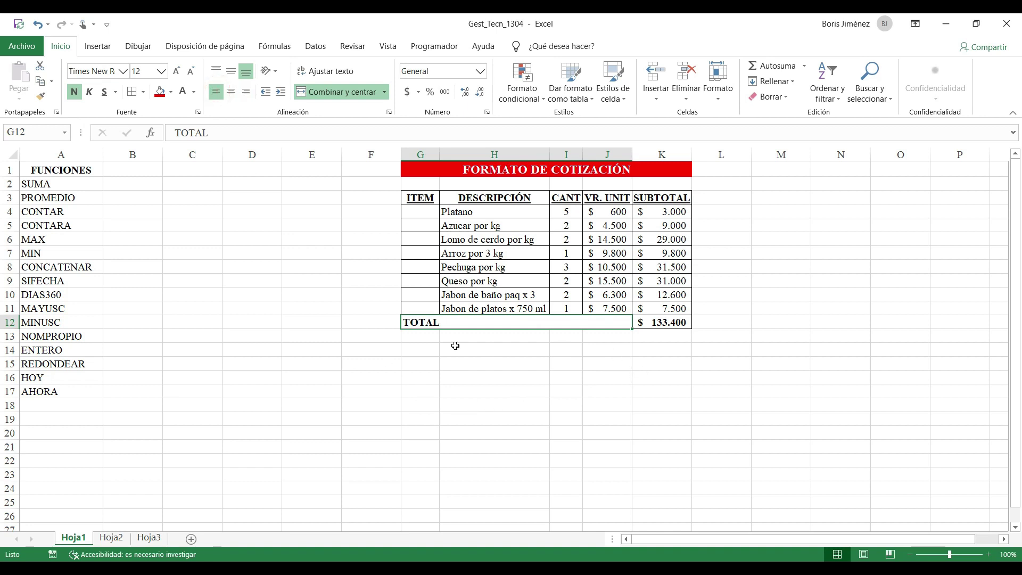
{"action": "left_click", "coordinate": [413, 336]}
{"action": "left_click", "coordinate": [418, 325]}
{"action": "left_click", "coordinate": [192, 133]}
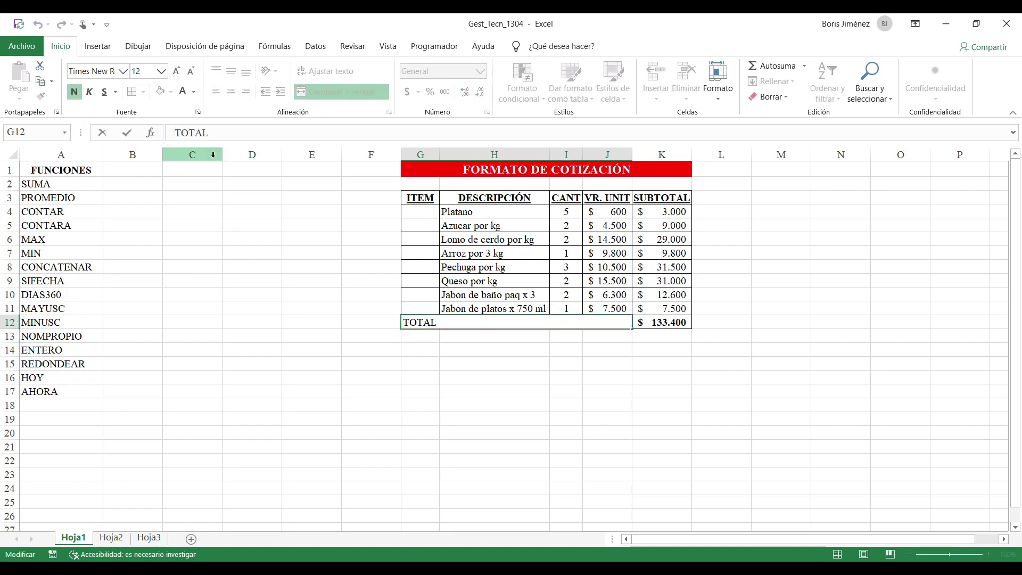
{"action": "type", "text": "SUB"}
{"action": "key", "text": "Return"}
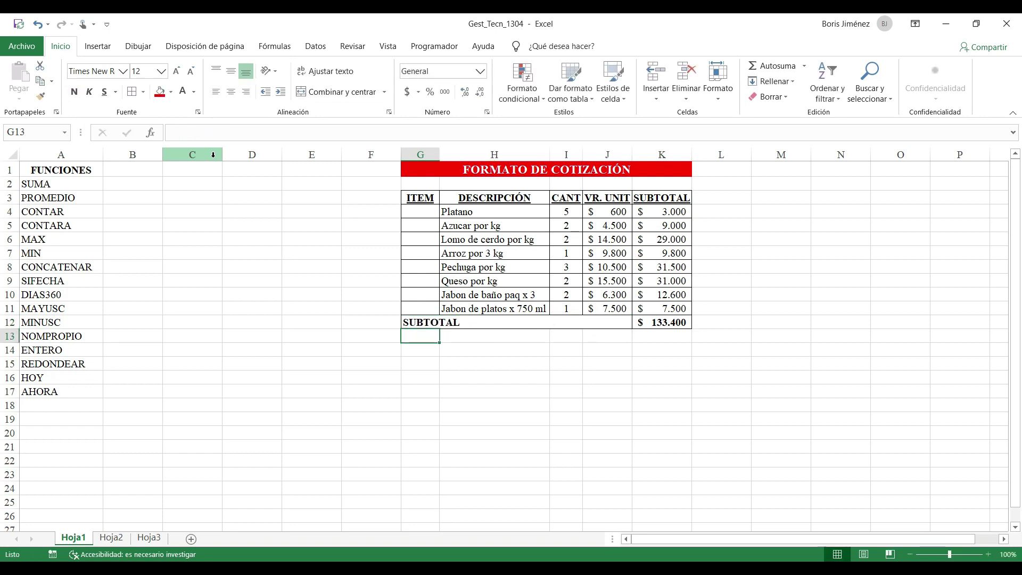
- Add the label DESCUENTO in G13 and enter the discount rate 10% in I13
{"action": "type", "text": "DESCUE"}
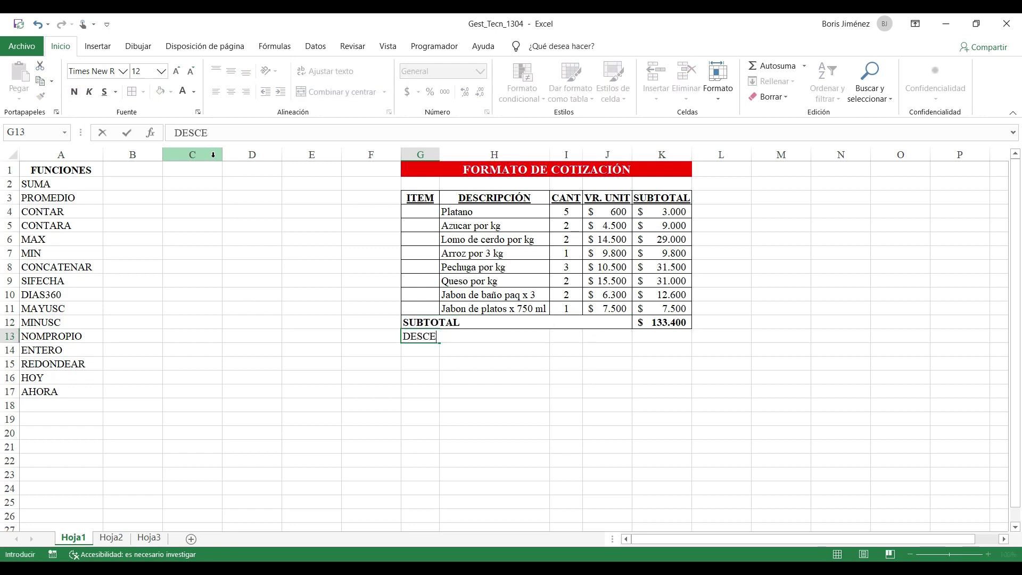
{"action": "type", "text": "NTO"}
{"action": "key", "text": "Tab"}
{"action": "key", "text": "Tab"}
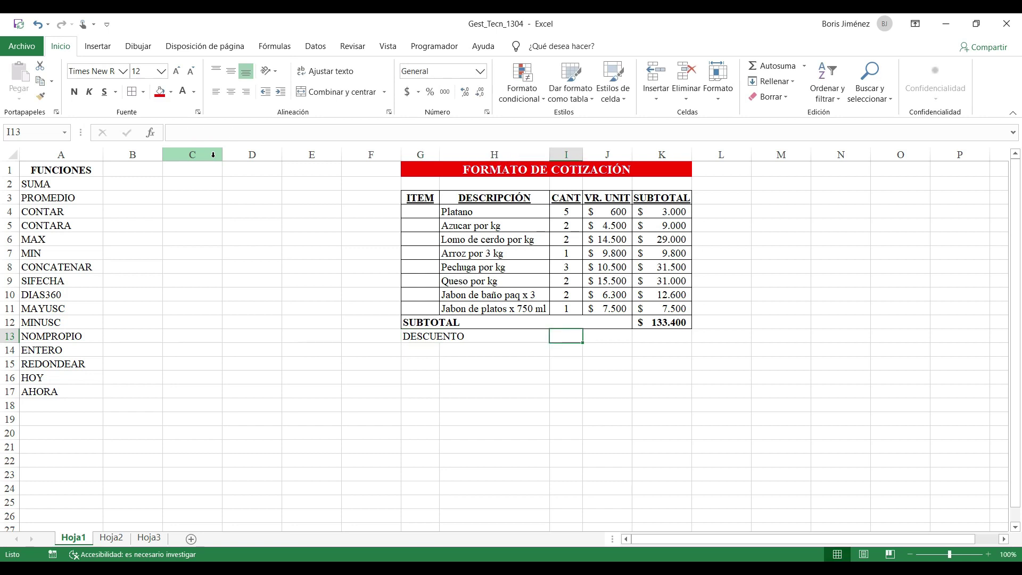
{"action": "type", "text": "10%"}
{"action": "key", "text": "Tab"}
- Calculate the discount in K13 with the formula =K12*I13, and return to cell G14 for the next row
{"action": "key", "text": "Tab"}
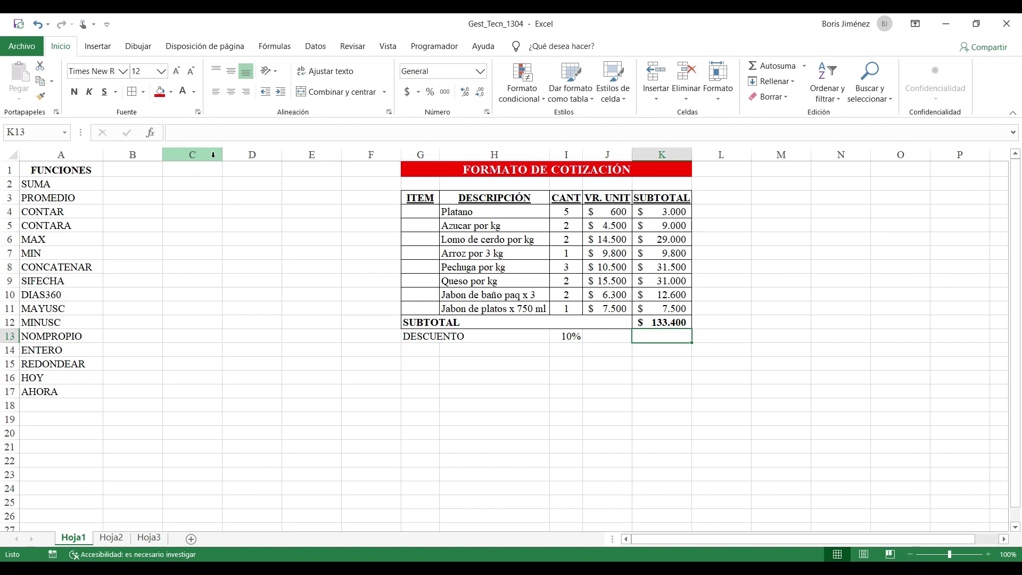
{"action": "type", "text": "="}
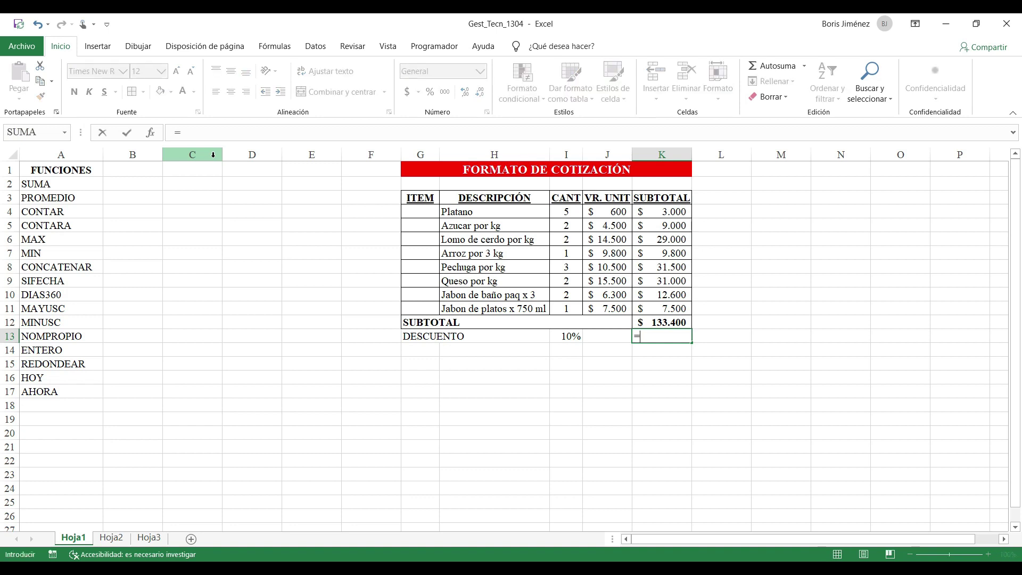
{"action": "key", "text": "Up"}
{"action": "type", "text": "*"}
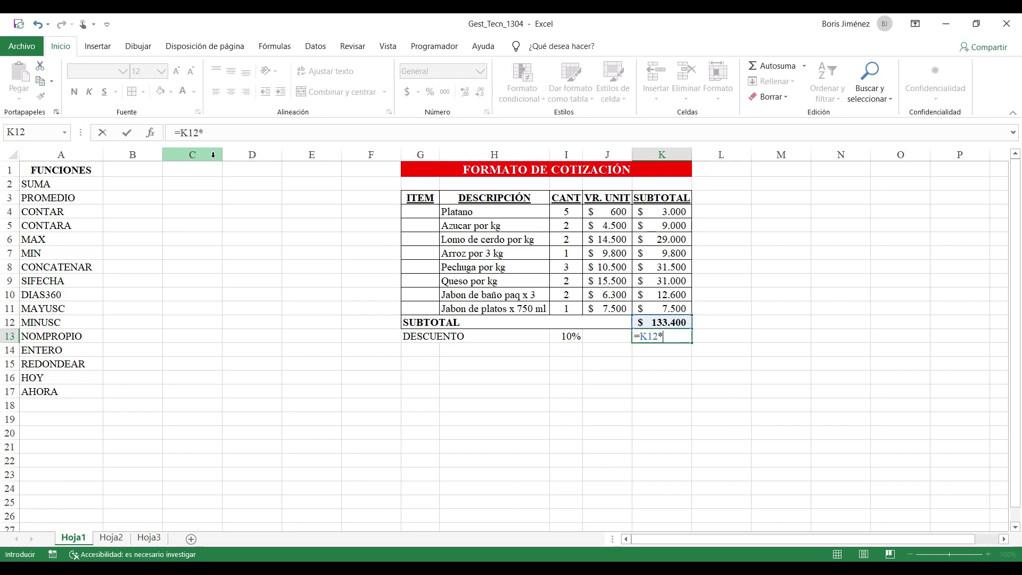
{"action": "key", "text": "Left"}
{"action": "key", "text": "Left"}
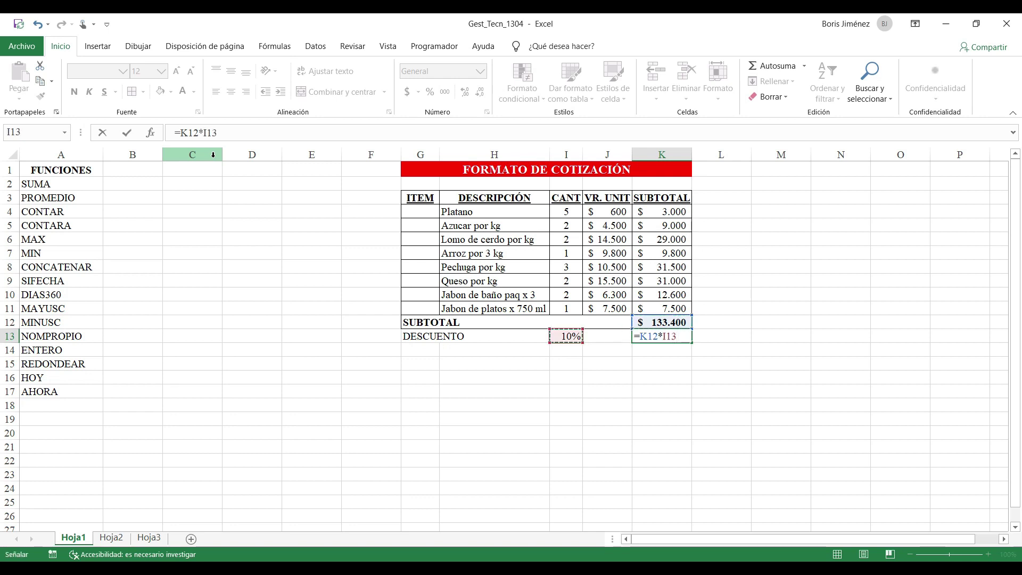
{"action": "key", "text": "Return"}
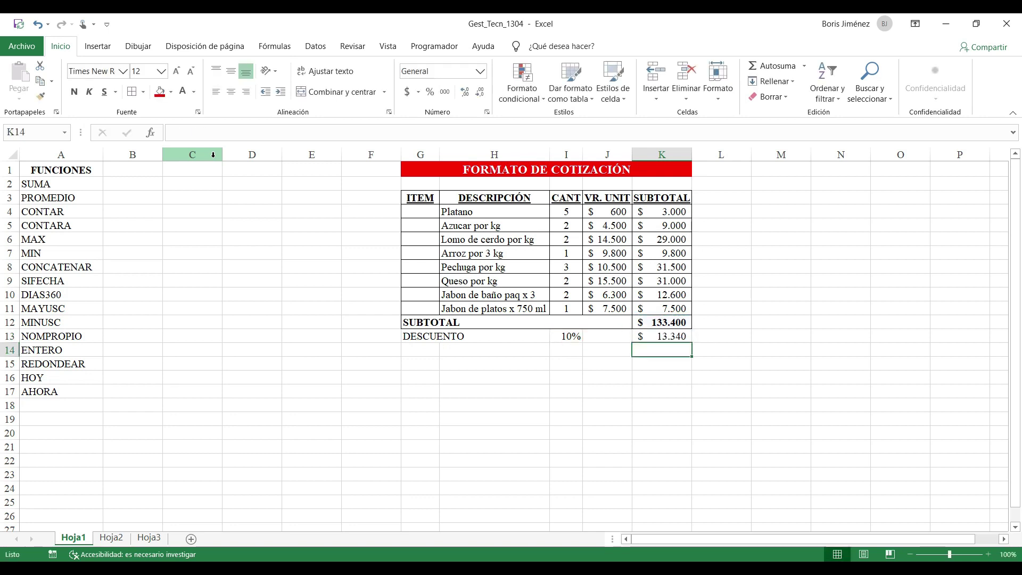
{"action": "key", "text": "Left"}
{"action": "key", "text": "Left"}
{"action": "key", "text": "Left"}
{"action": "key", "text": "Left"}
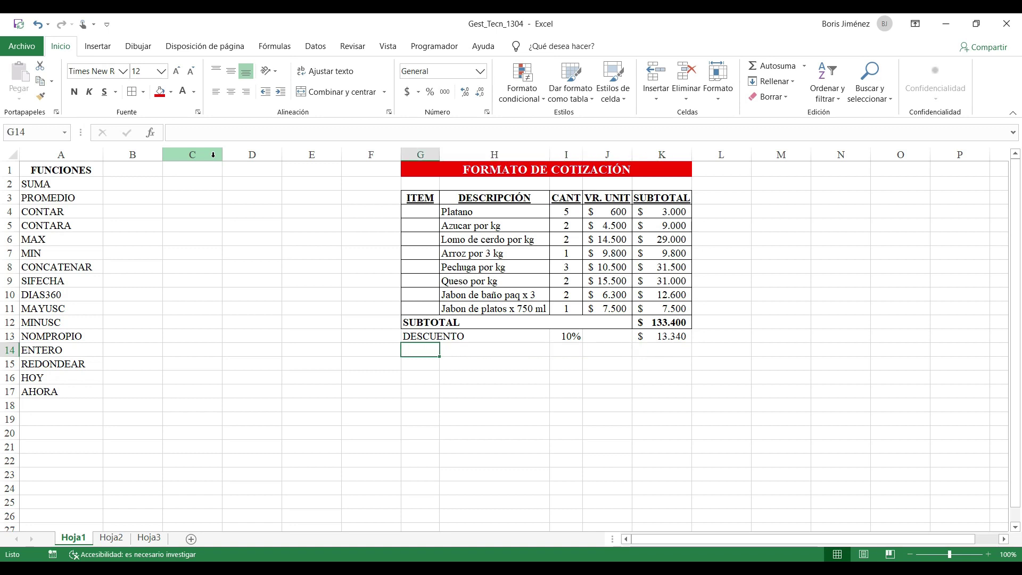
{"action": "type", "text": "SUBTO"}
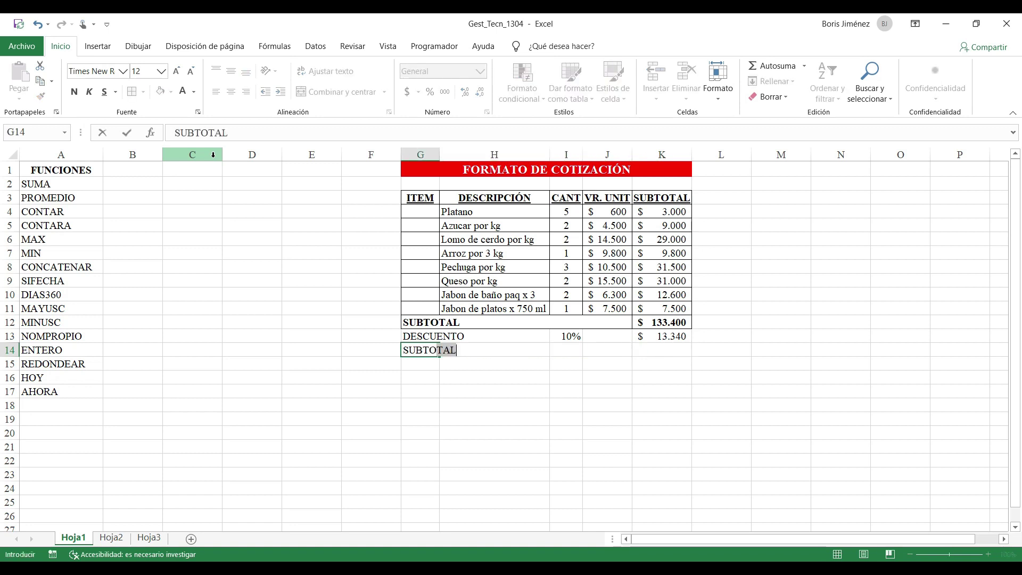
{"action": "key", "text": "BackSpace"}
{"action": "key", "text": "BackSpace"}
{"action": "key", "text": "BackSpace"}
{"action": "key", "text": "BackSpace"}
{"action": "key", "text": "BackSpace"}
{"action": "key", "text": "BackSpace"}
- Label G14 as TOTAL ANTES DE IVA and calculate its amount in K14 with the formula +K12-K13
{"action": "type", "text": "TOTAL ANTES DE IVA"}
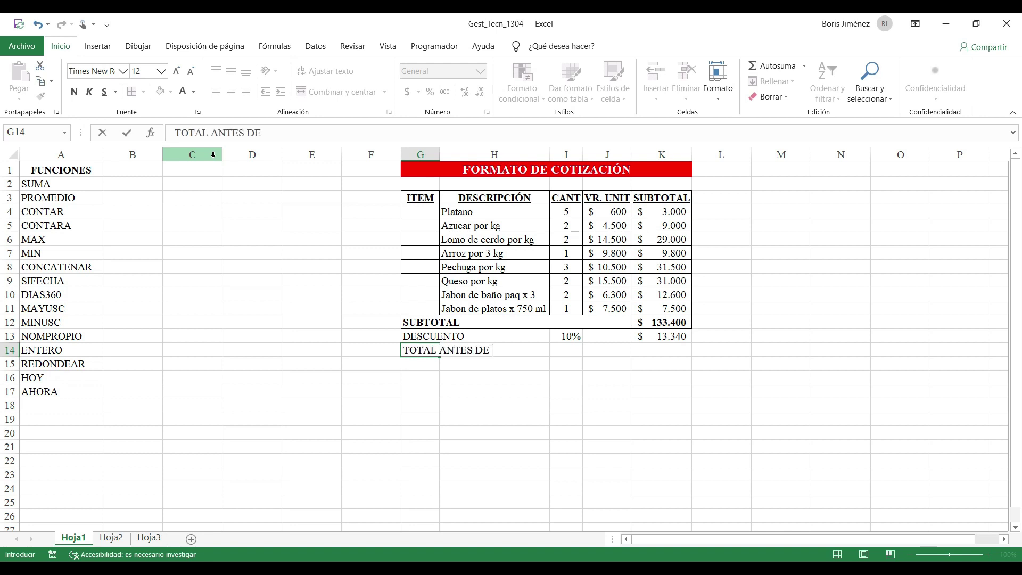
{"action": "key", "text": "Tab"}
{"action": "key", "text": "Tab"}
{"action": "key", "text": "Tab"}
{"action": "key", "text": "Tab"}
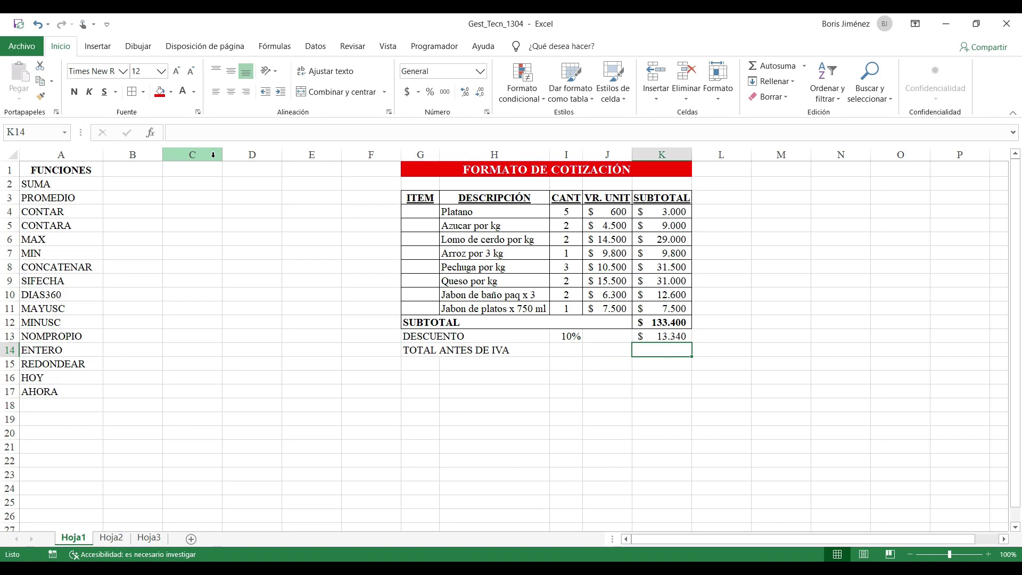
{"action": "type", "text": "+"}
{"action": "key", "text": "Up"}
{"action": "key", "text": "Up"}
{"action": "type", "text": "-"}
{"action": "key", "text": "Up"}
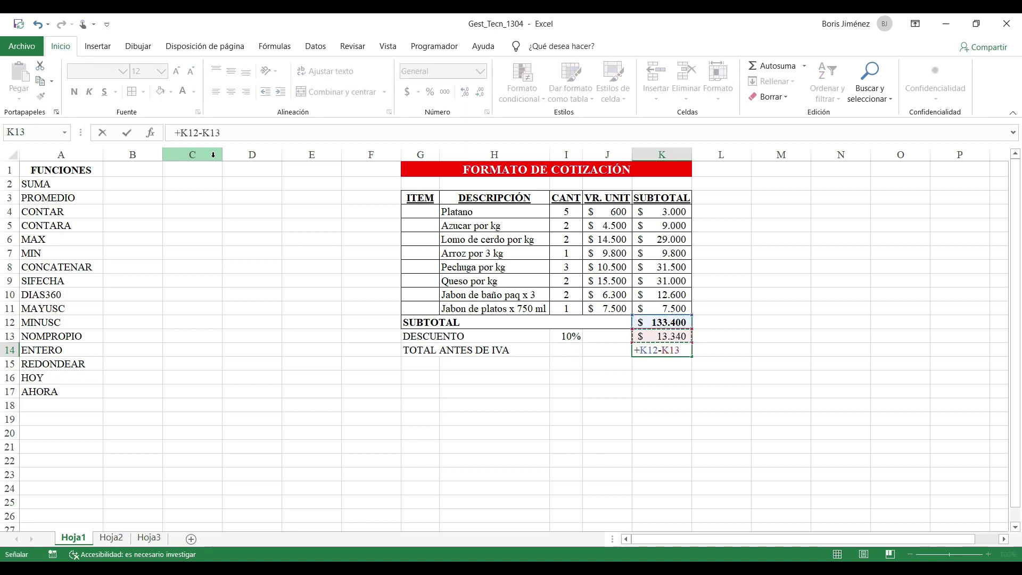
{"action": "key", "text": "Return"}
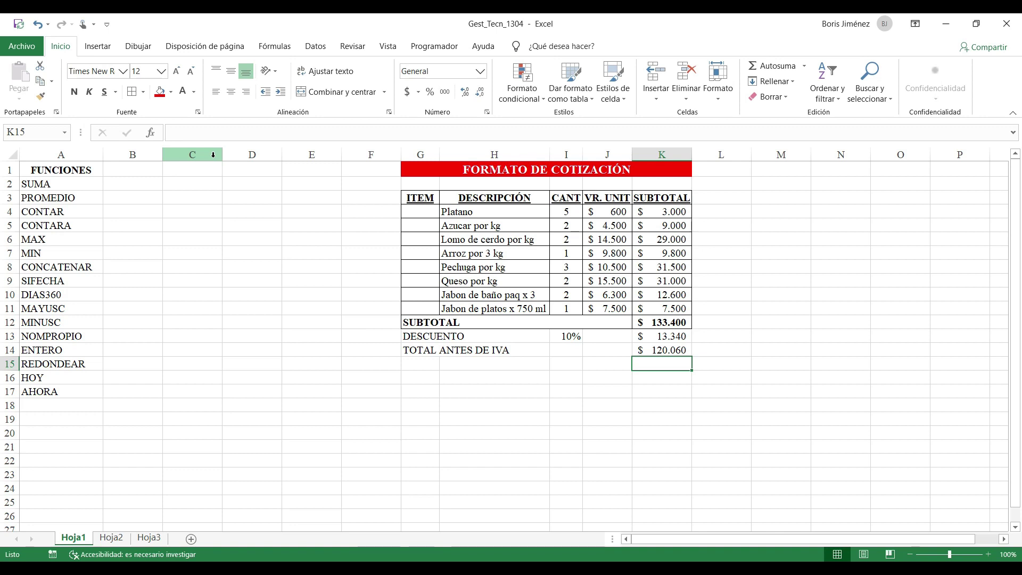
- Add the label IVA in G15 and enter the tax rate 19% in I15
{"action": "key", "text": "Left"}
{"action": "key", "text": "Left"}
{"action": "key", "text": "Left"}
{"action": "key", "text": "Left"}
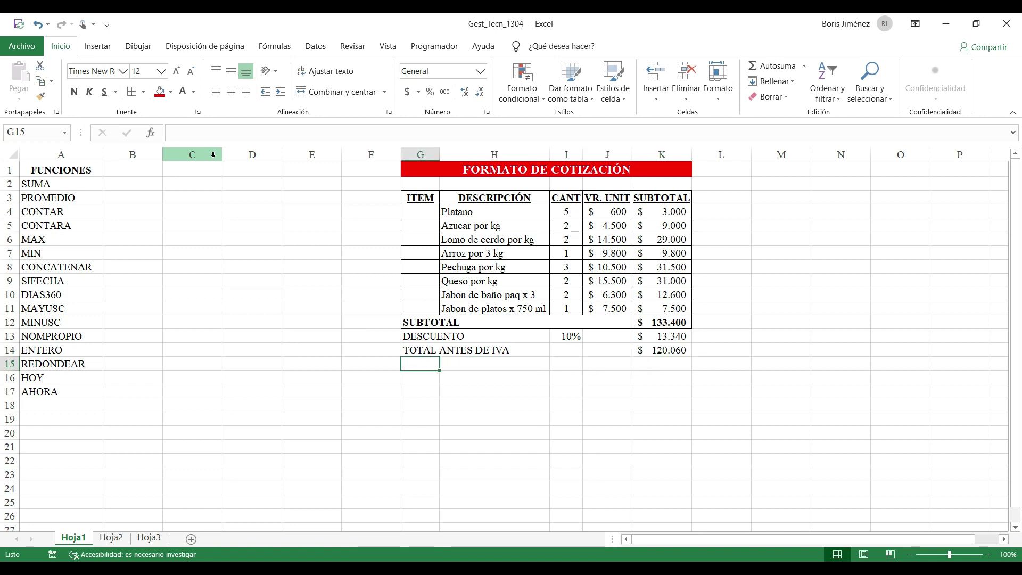
{"action": "type", "text": "IVA"}
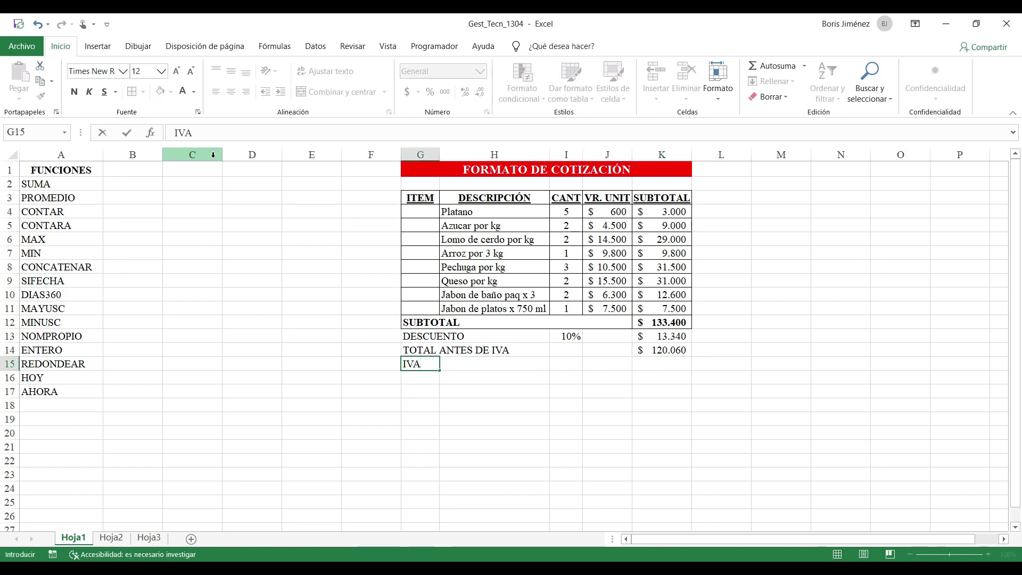
{"action": "key", "text": "Right"}
{"action": "key", "text": "Right"}
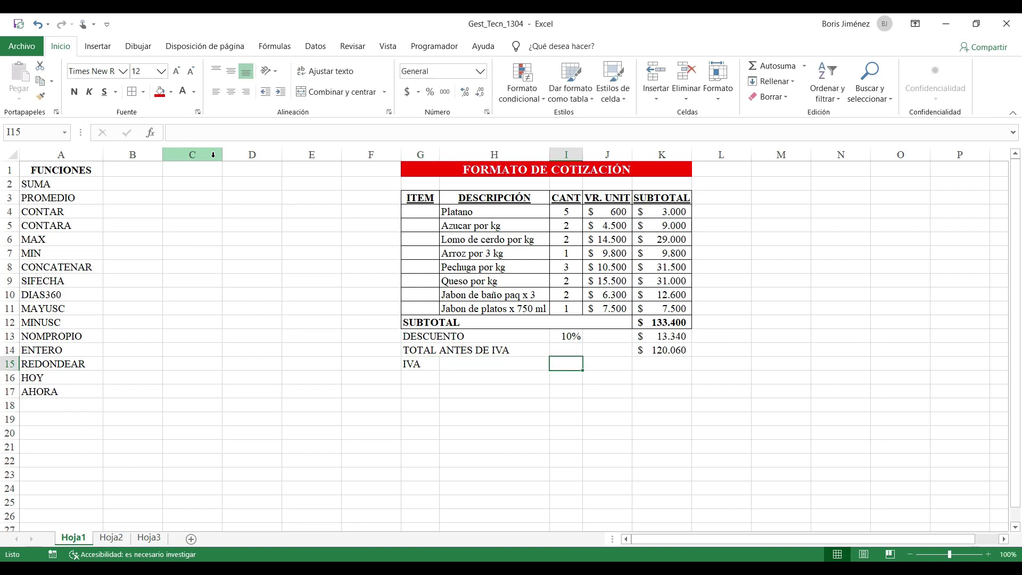
{"action": "type", "text": "19%"}
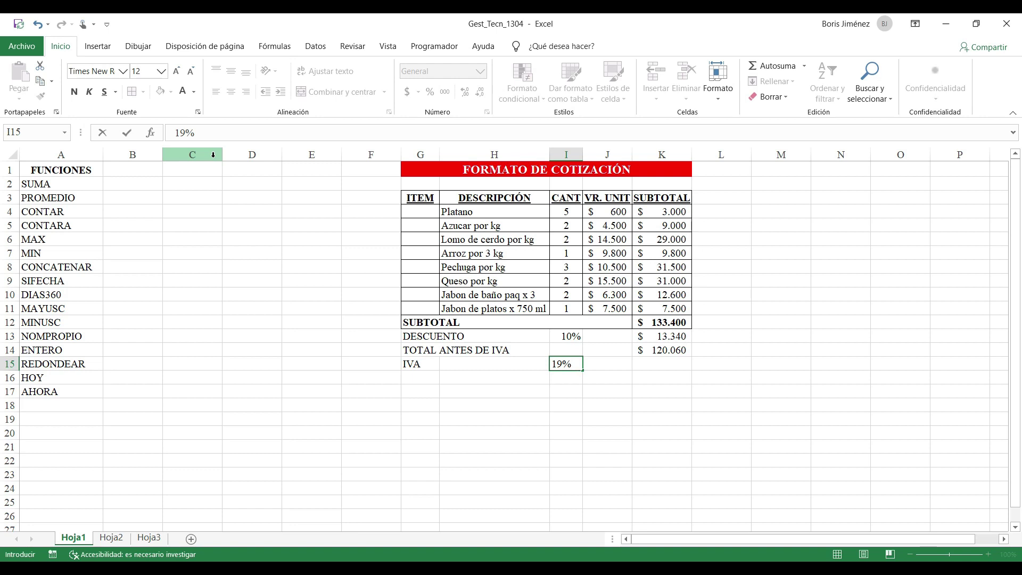
{"action": "key", "text": "Return"}
- Calculate the IVA amount in K15 with the formula +K14*I15
{"action": "key", "text": "Up"}
{"action": "key", "text": "Right"}
{"action": "key", "text": "Right"}
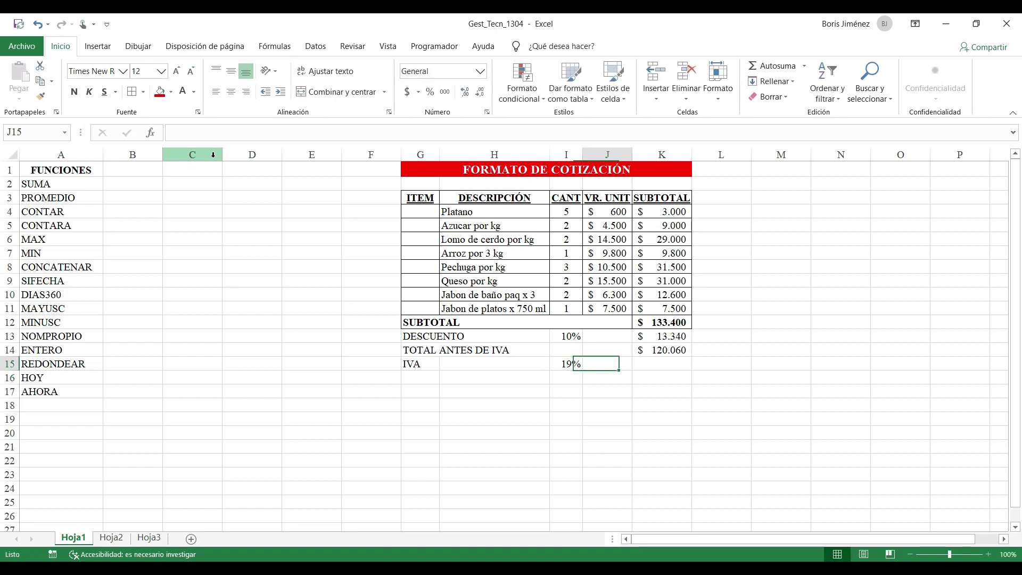
{"action": "type", "text": "+"}
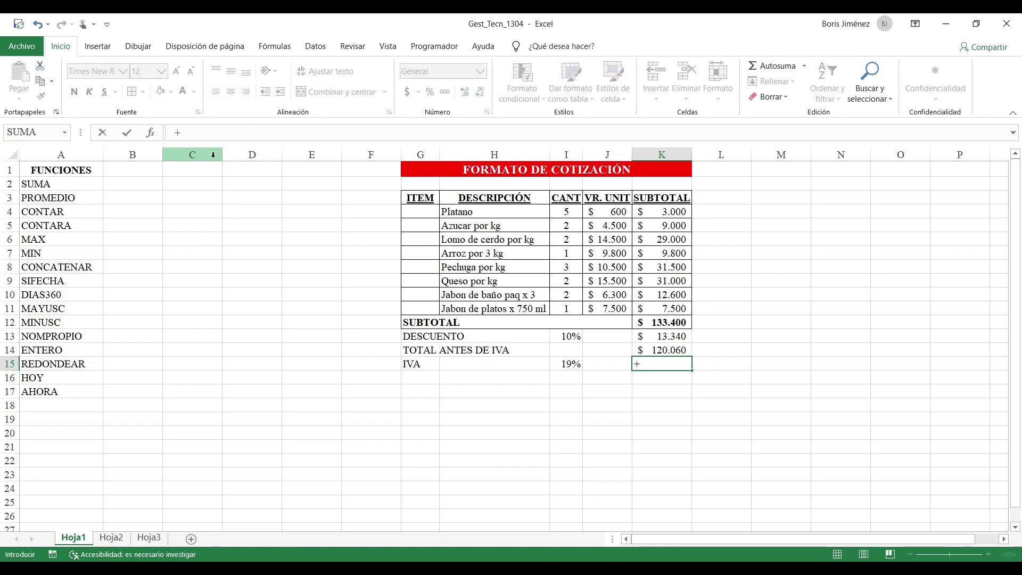
{"action": "key", "text": "Up"}
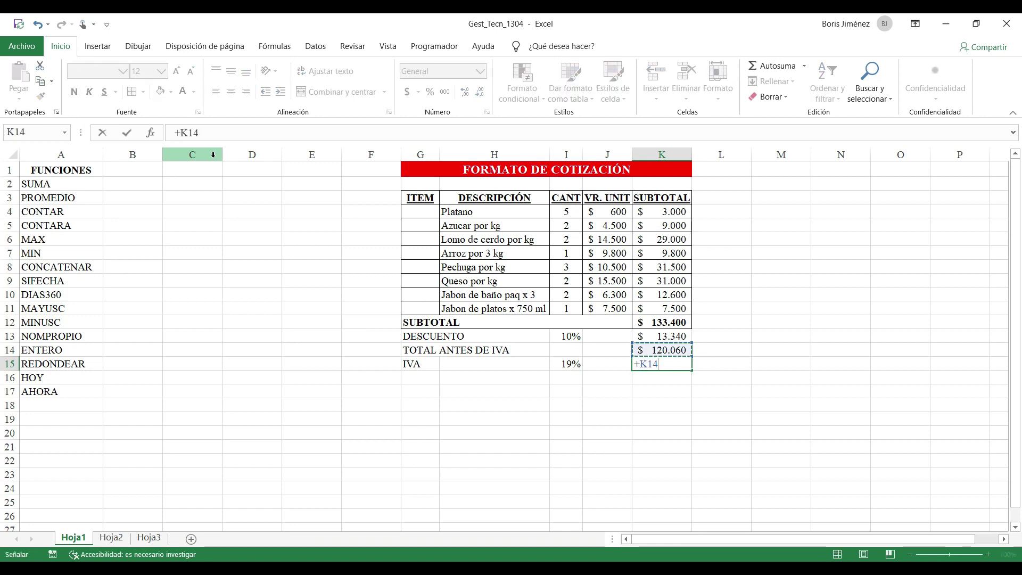
{"action": "type", "text": "*"}
{"action": "key", "text": "Left"}
{"action": "key", "text": "Left"}
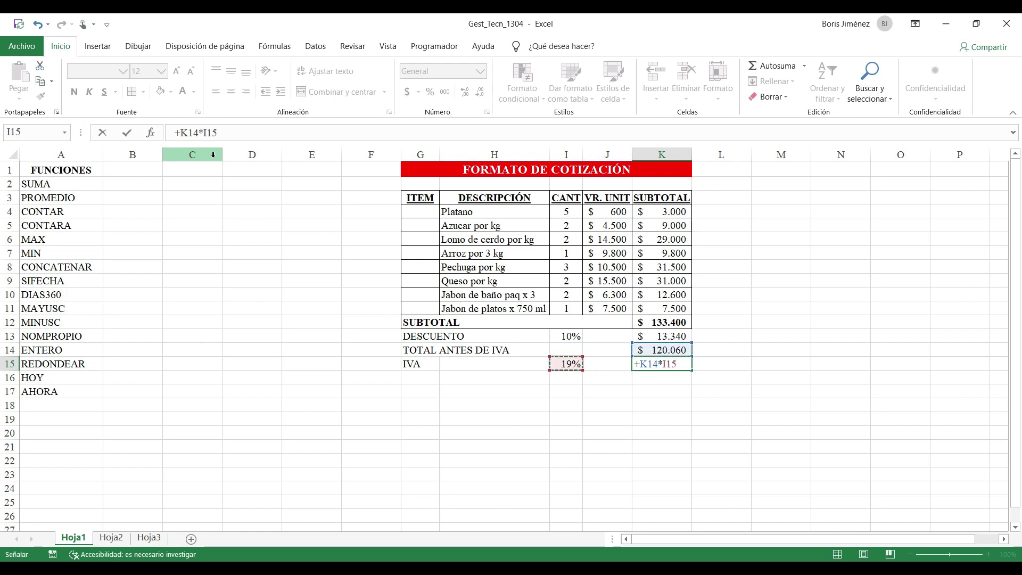
{"action": "key", "text": "Return"}
- Label G16 as TOTAL COTIZACIÓN and move to K16 for its amount
{"action": "key", "text": "Left"}
{"action": "key", "text": "Left"}
{"action": "key", "text": "Left"}
{"action": "key", "text": "Left"}
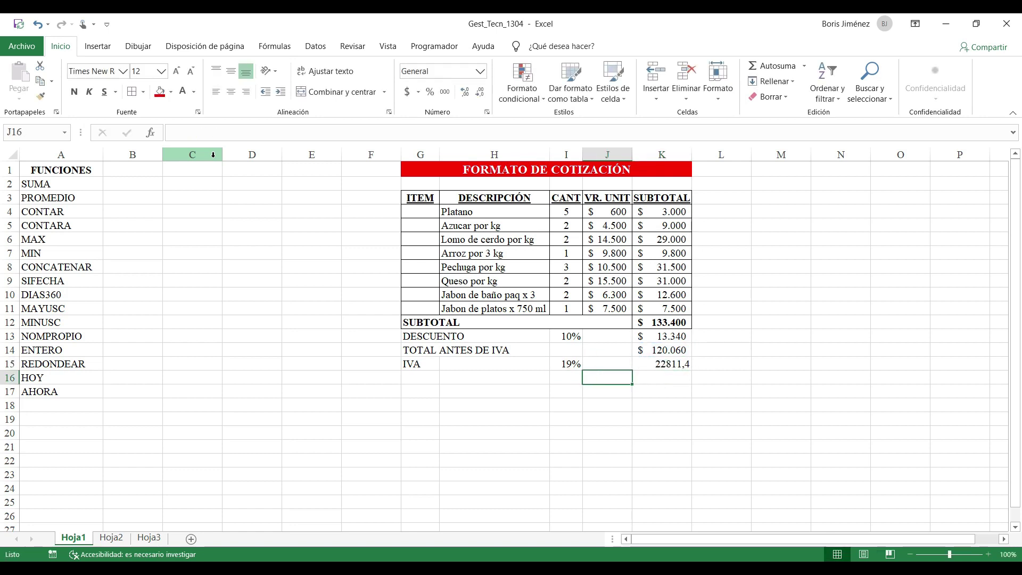
{"action": "type", "text": "TOTA"}
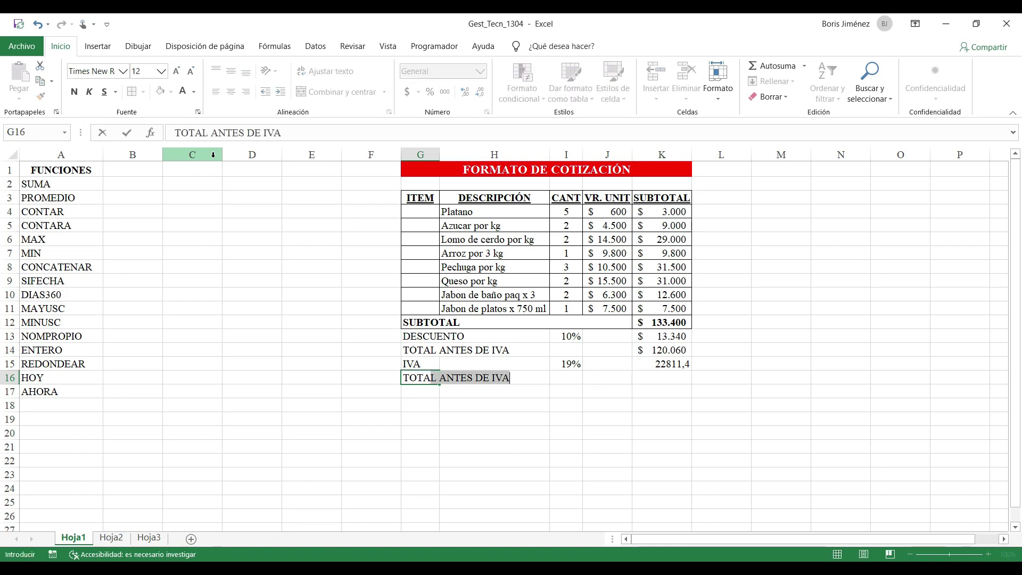
{"action": "type", "text": "L COTAIZACIÓN"}
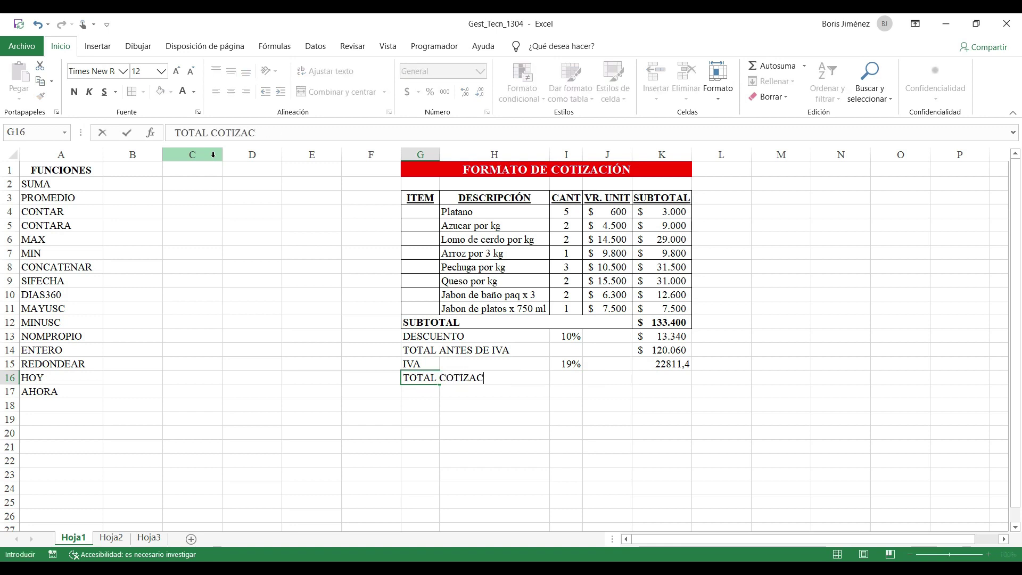
{"action": "key", "text": "Tab"}
{"action": "key", "text": "Tab"}
{"action": "key", "text": "Tab"}
{"action": "key", "text": "Tab"}
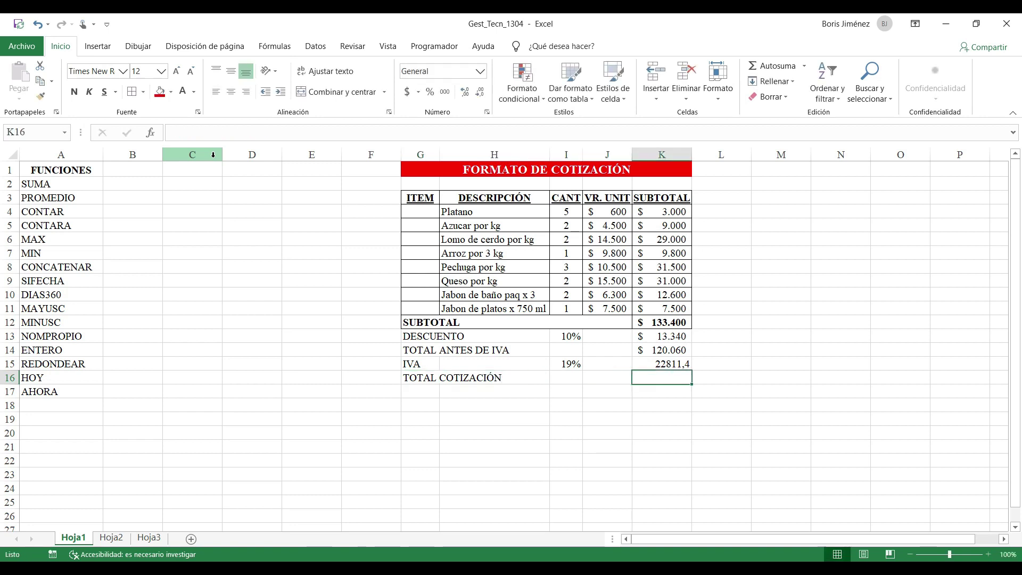
- Calculate the quotation total in K16 by adding the IVA in K15 and the total before tax in K14
{"action": "type", "text": "+"}
{"action": "key", "text": "Up"}
{"action": "key", "text": "Up"}
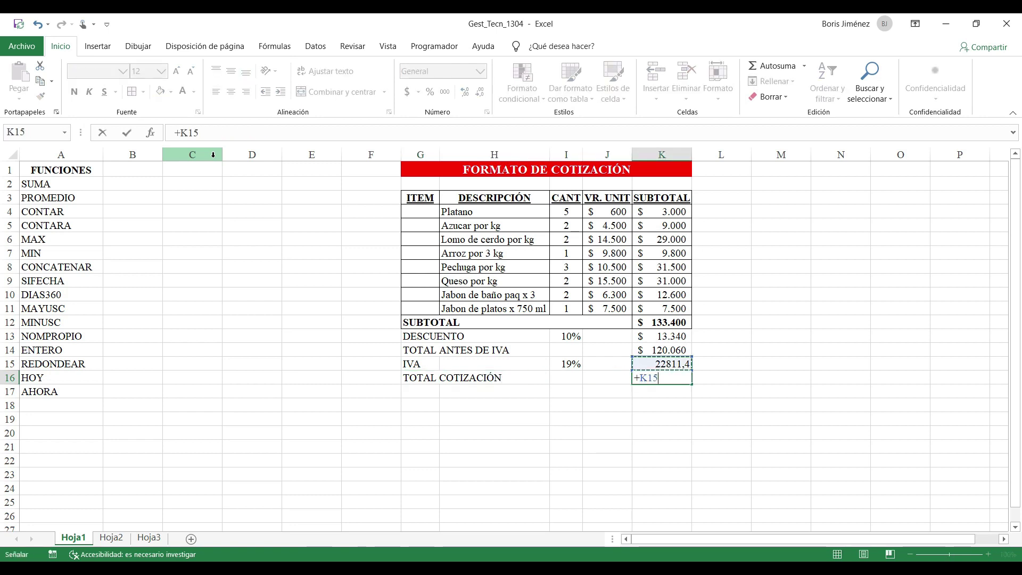
{"action": "type", "text": "+"}
{"action": "key", "text": "Down"}
{"action": "key", "text": "Return"}
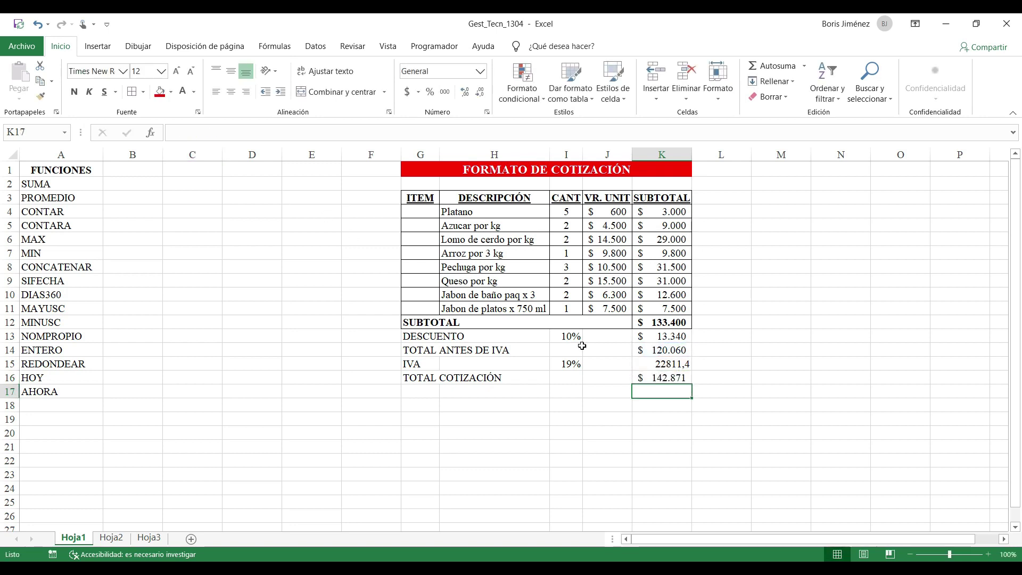
- Apply the accounting currency format to the IVA amount in K15 and add all borders to G13:K16
{"action": "left_click", "coordinate": [669, 365]}
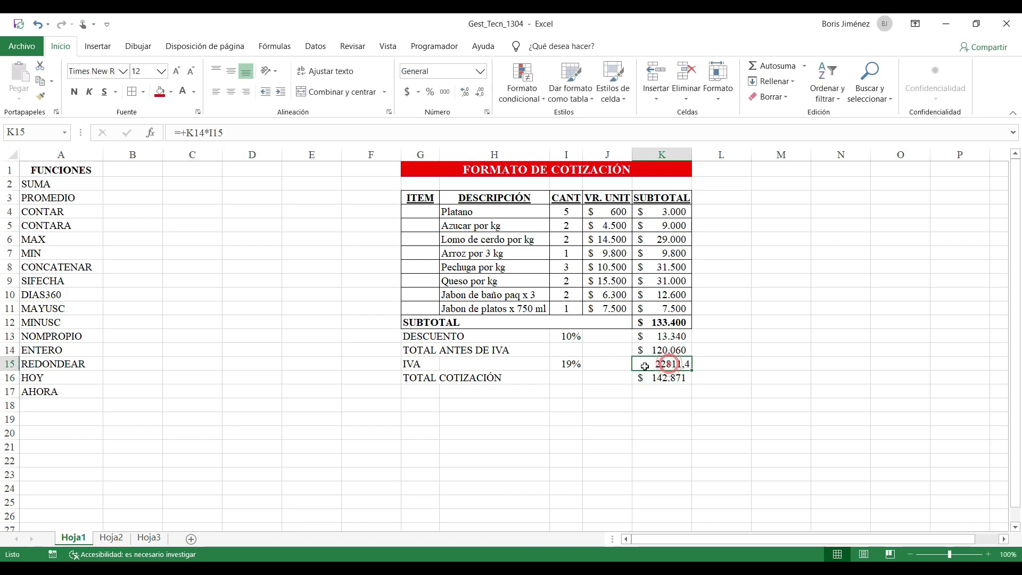
{"action": "left_click", "coordinate": [405, 91]}
{"action": "left_click_drag", "start_coordinate": [407, 336], "coordinate": [653, 379]}
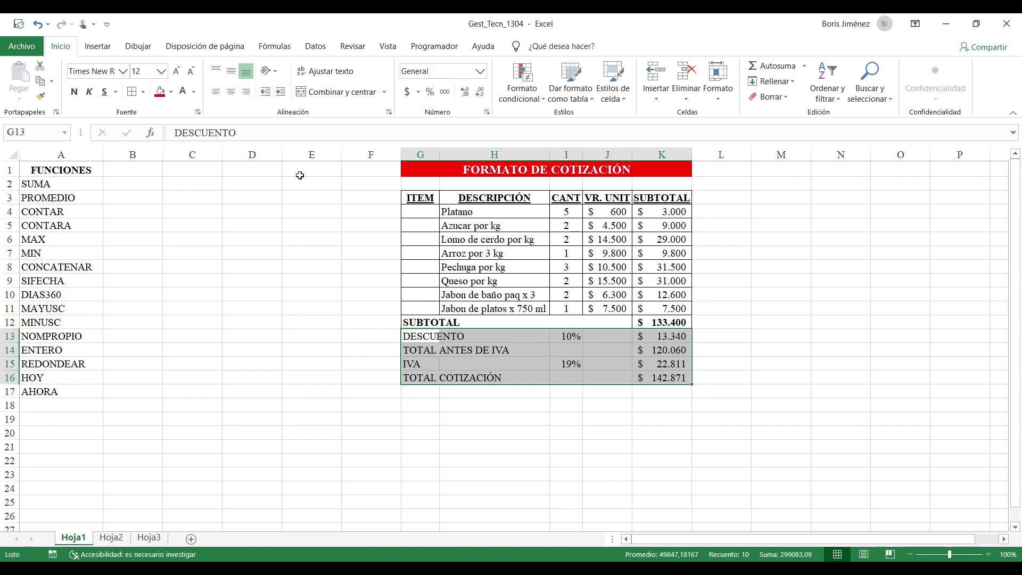
{"action": "left_click", "coordinate": [133, 91]}
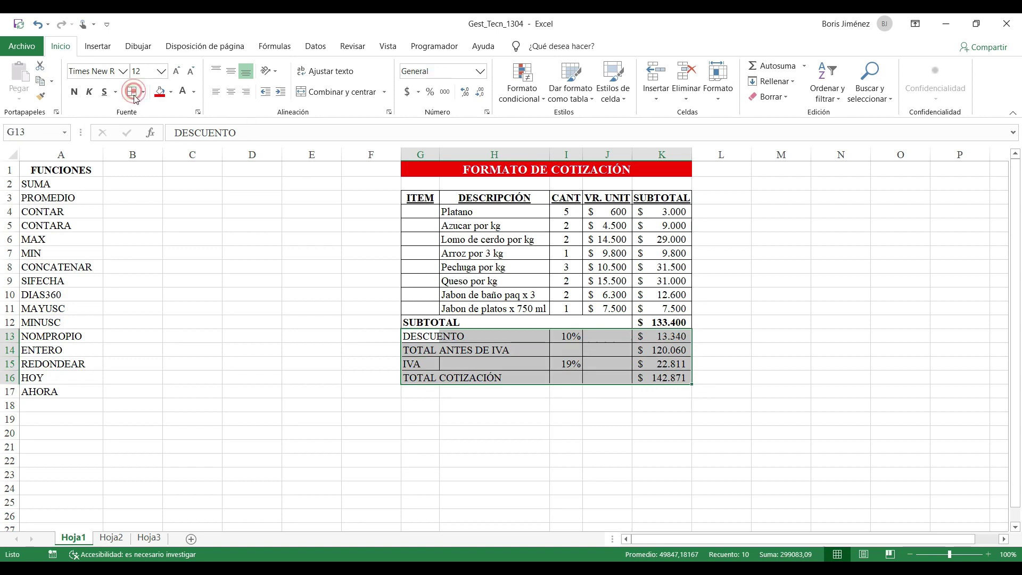
- Merge G13:H13 and left-align the DESCUENTO label
{"action": "left_click", "coordinate": [421, 351]}
{"action": "left_click_drag", "start_coordinate": [421, 336], "coordinate": [484, 336]}
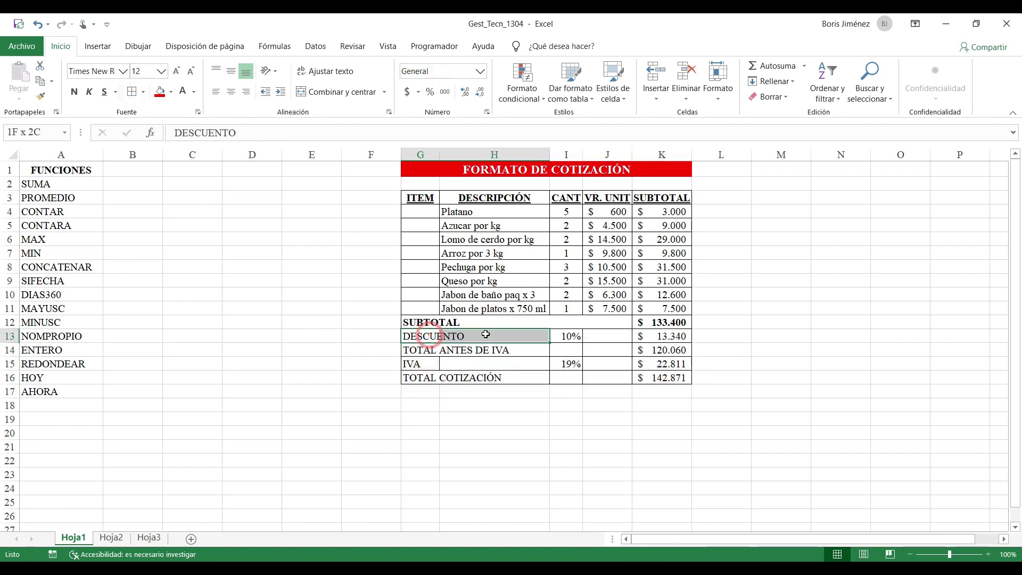
{"action": "left_click", "coordinate": [338, 92]}
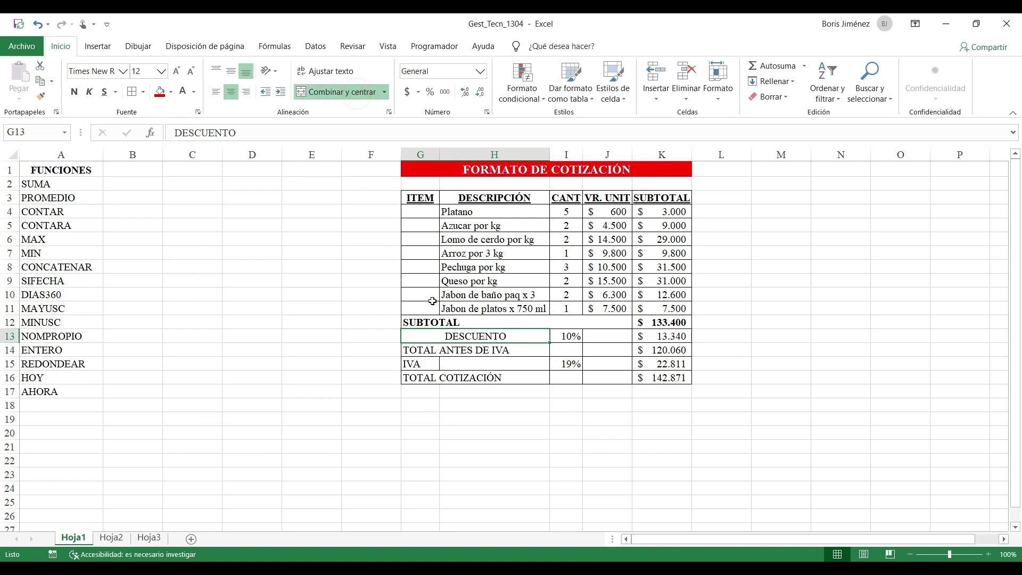
{"action": "left_click", "coordinate": [216, 92]}
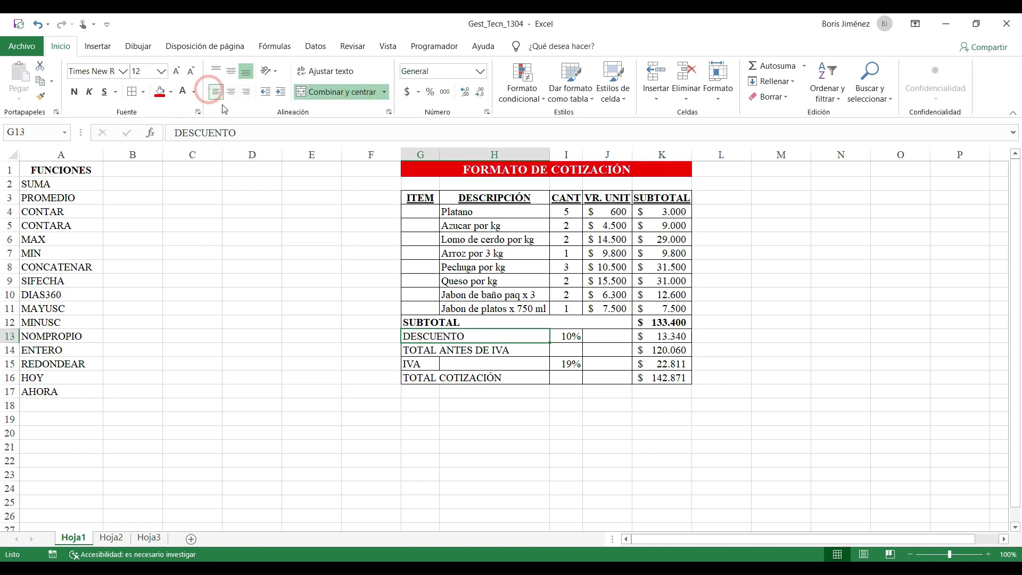
- Merge columns G and H in each of rows 14, 15 and 16, and left-align the three labels
{"action": "left_click_drag", "start_coordinate": [422, 365], "coordinate": [495, 364]}
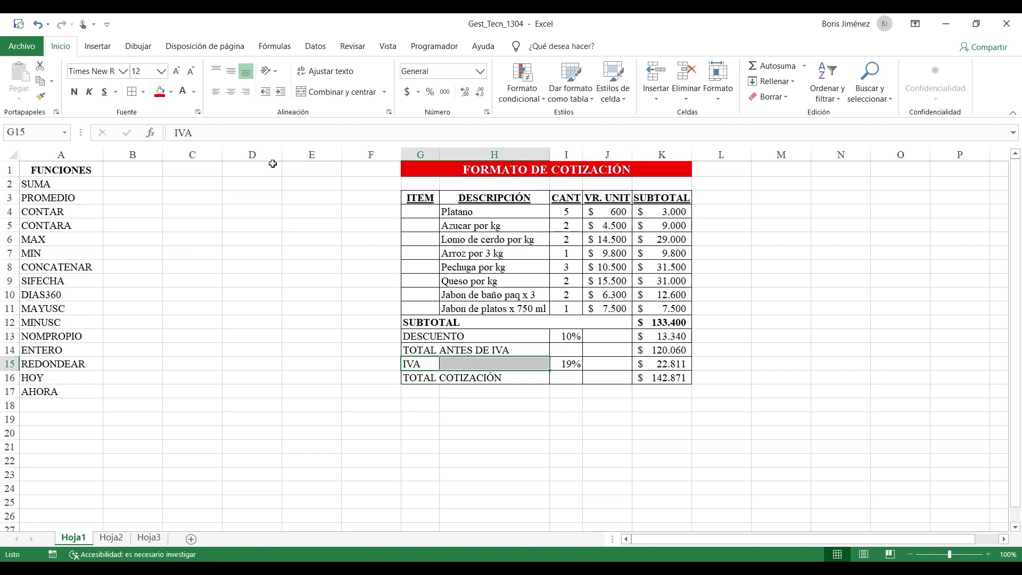
{"action": "left_click", "coordinate": [338, 91]}
{"action": "left_click_drag", "start_coordinate": [417, 348], "coordinate": [495, 350]}
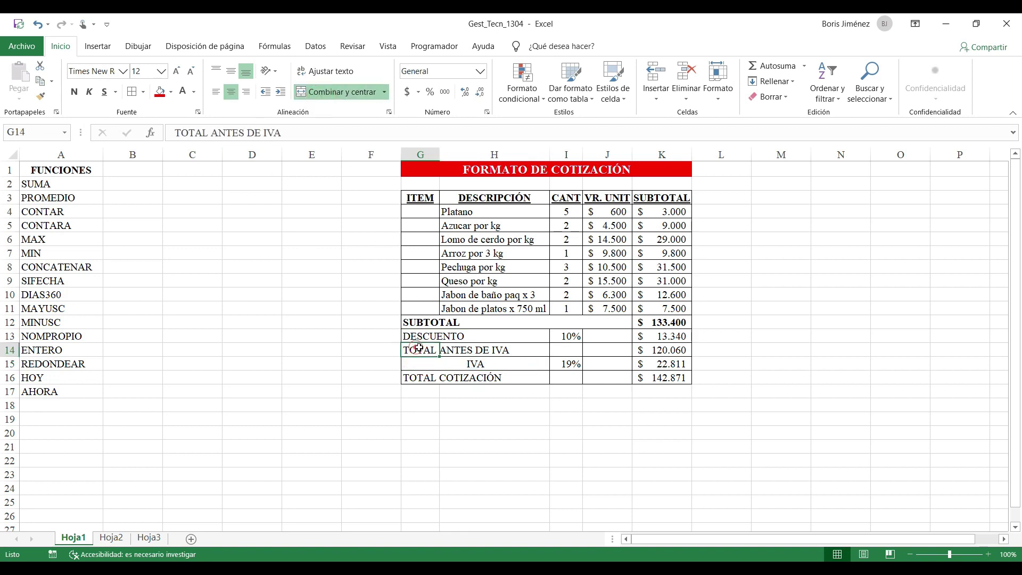
{"action": "left_click", "coordinate": [341, 92]}
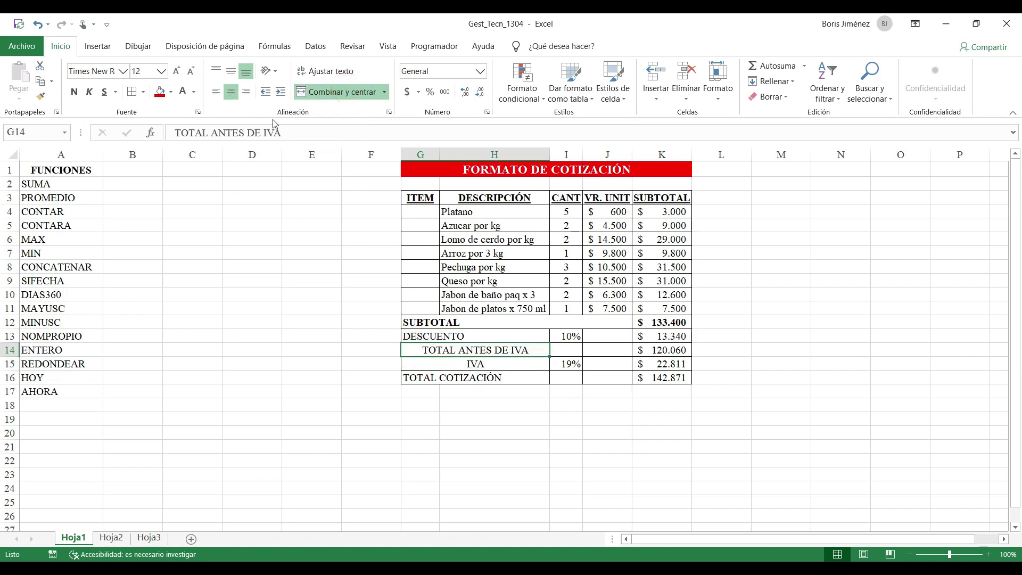
{"action": "left_click_drag", "start_coordinate": [426, 378], "coordinate": [469, 378]}
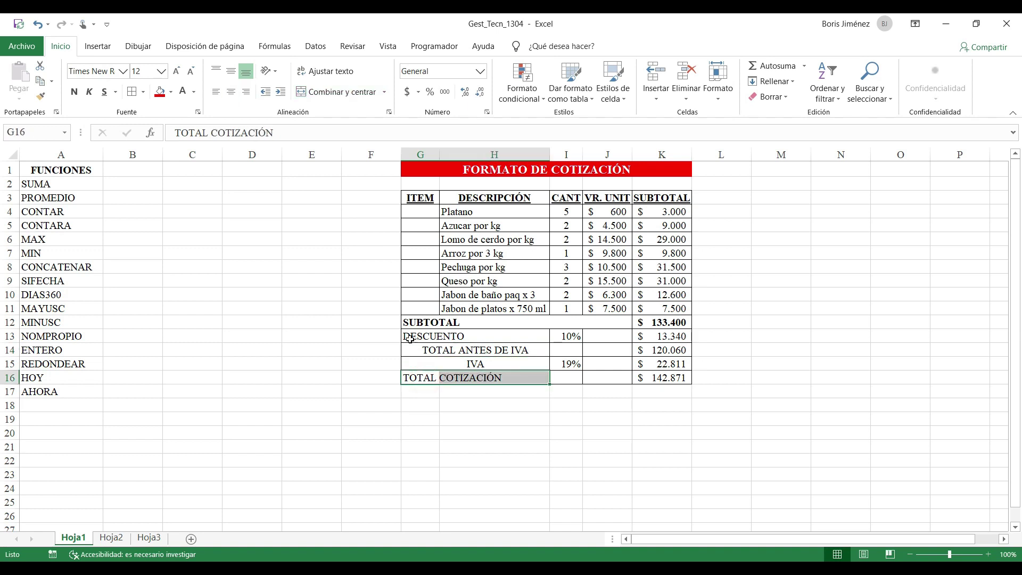
{"action": "left_click", "coordinate": [302, 94]}
{"action": "left_click_drag", "start_coordinate": [455, 347], "coordinate": [454, 378]}
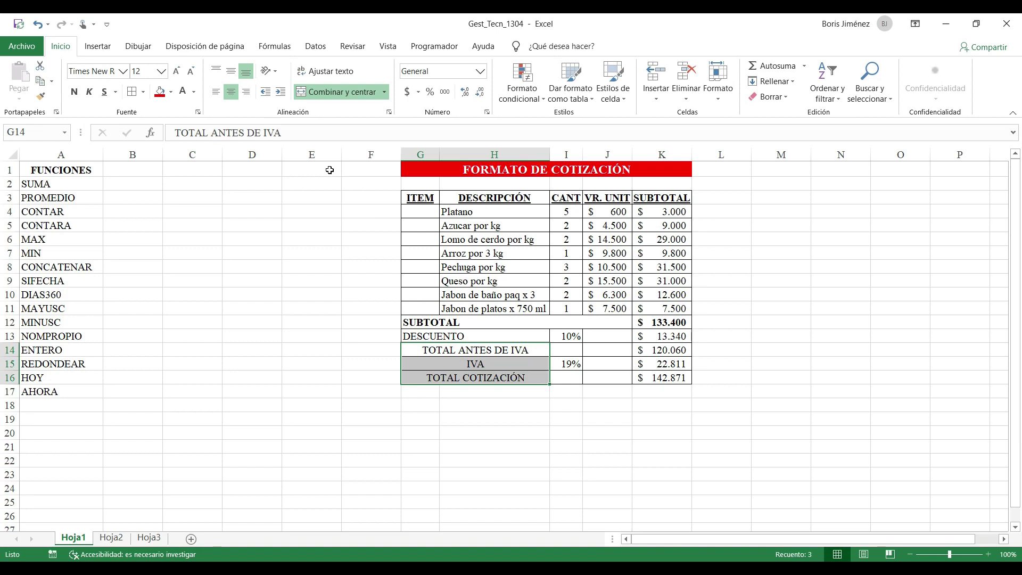
{"action": "left_click", "coordinate": [216, 92]}
- Make the four labels from DESCUENTO to TOTAL COTIZACIÓN in rows 13 to 16 bold
{"action": "left_click_drag", "start_coordinate": [430, 336], "coordinate": [445, 373]}
{"action": "left_click", "coordinate": [74, 92]}
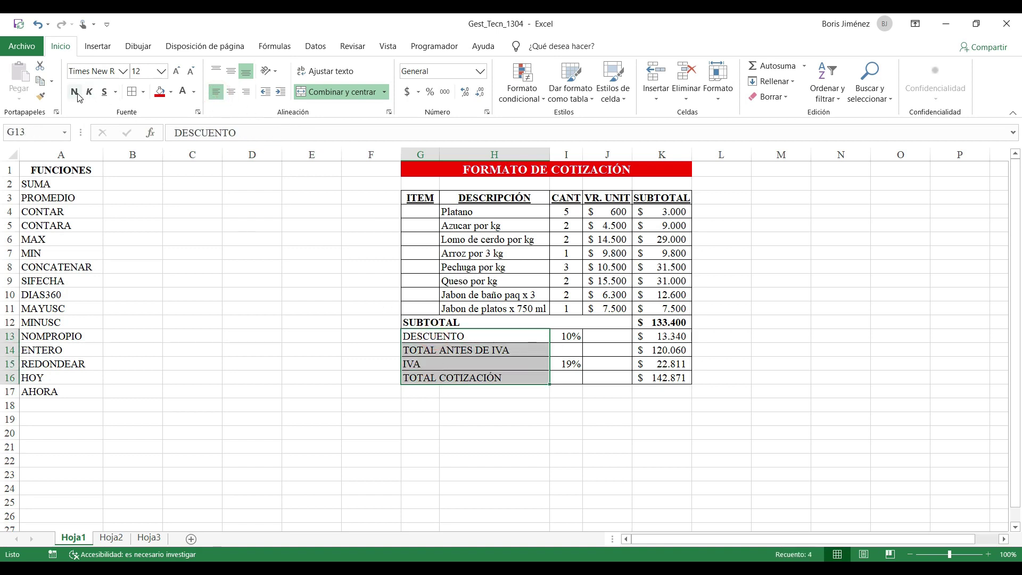
{"action": "left_click", "coordinate": [468, 445]}
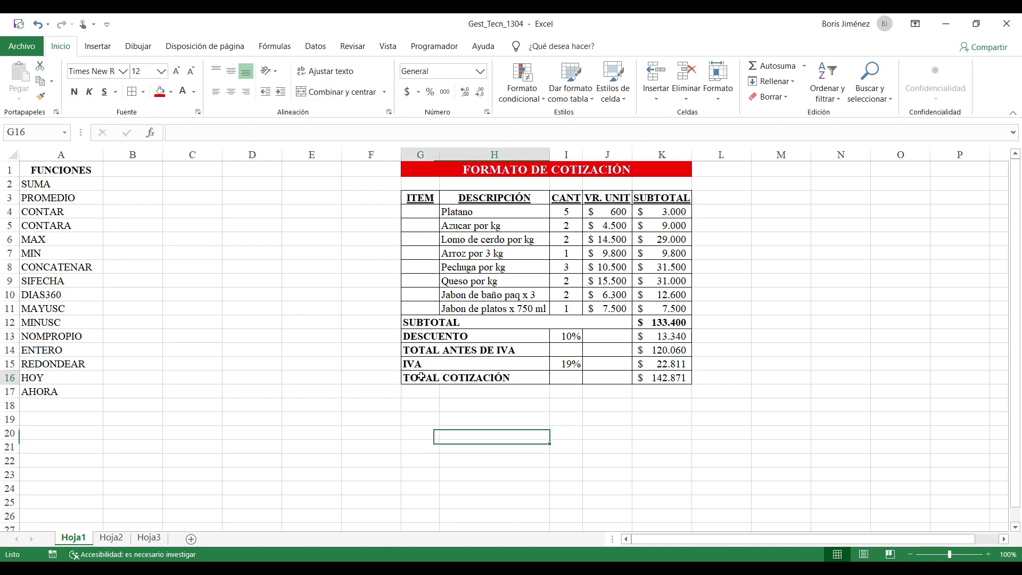
- Make the whole TOTAL COTIZACIÓN row G16:K16 bold and fill it with the standard light green
{"action": "left_click_drag", "start_coordinate": [426, 378], "coordinate": [659, 378]}
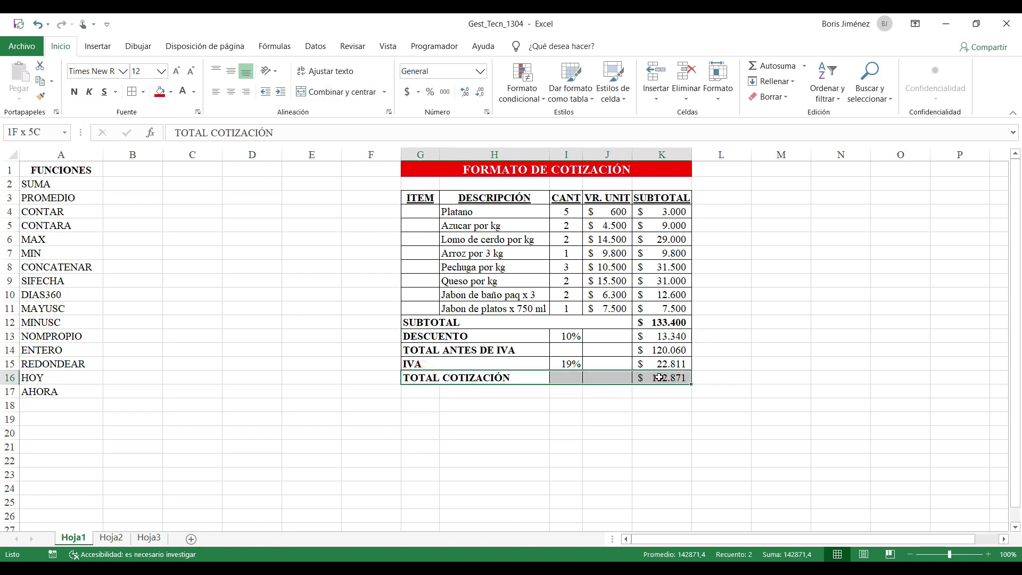
{"action": "left_click", "coordinate": [77, 93]}
{"action": "left_click", "coordinate": [76, 93]}
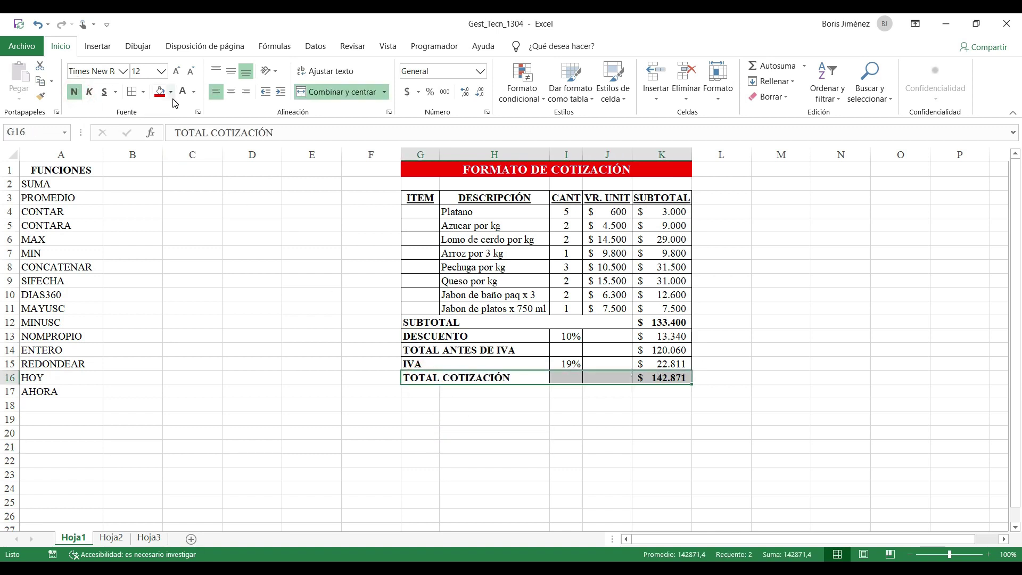
{"action": "left_click", "coordinate": [171, 92]}
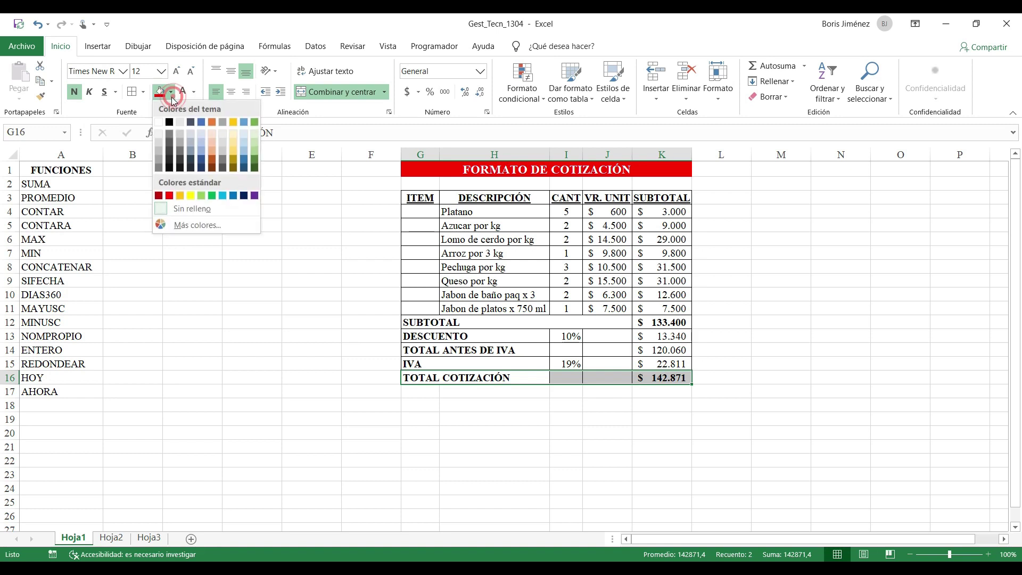
{"action": "left_click", "coordinate": [205, 196]}
{"action": "left_click", "coordinate": [546, 406]}
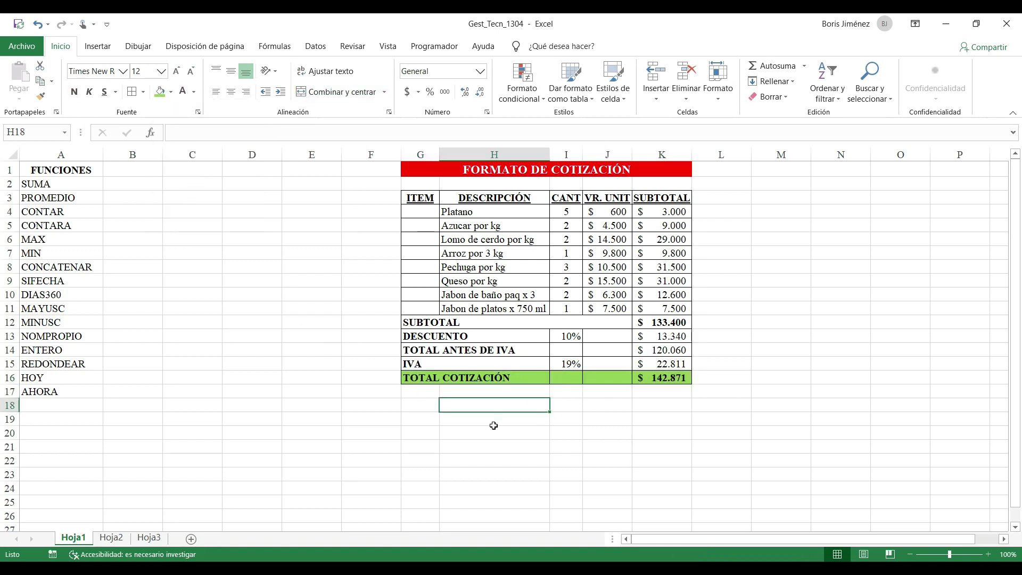
{"action": "left_click", "coordinate": [591, 443]}
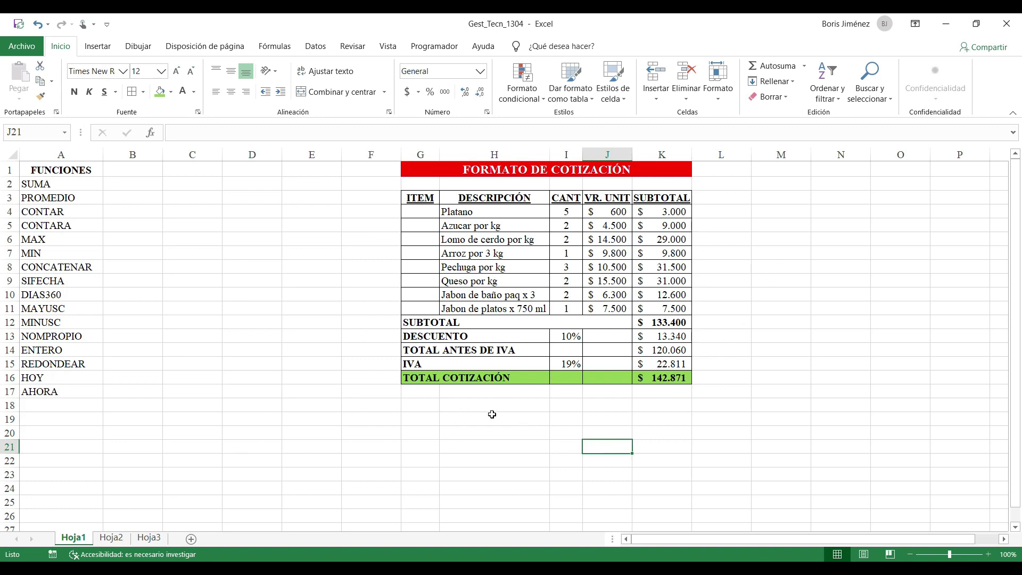
- List Suma, Multiplicaciones, Resta and Referencia relativa in cells M4 to M7
{"action": "left_click", "coordinate": [764, 213]}
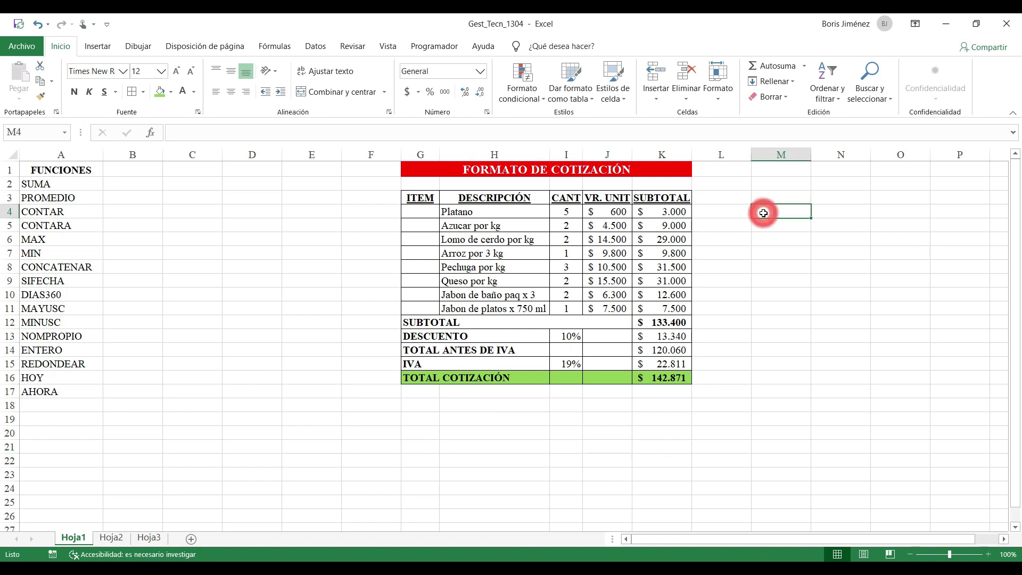
{"action": "type", "text": "sUMA"}
{"action": "key", "text": "Return"}
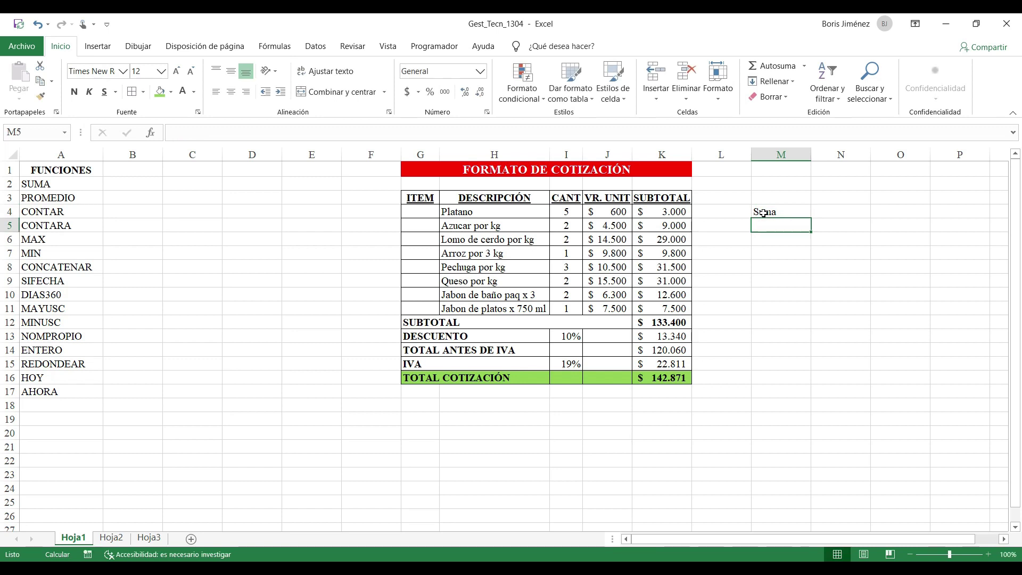
{"action": "type", "text": "Multiplicaciones"}
{"action": "key", "text": "Return"}
{"action": "type", "text": "Resta"}
{"action": "key", "text": "Return"}
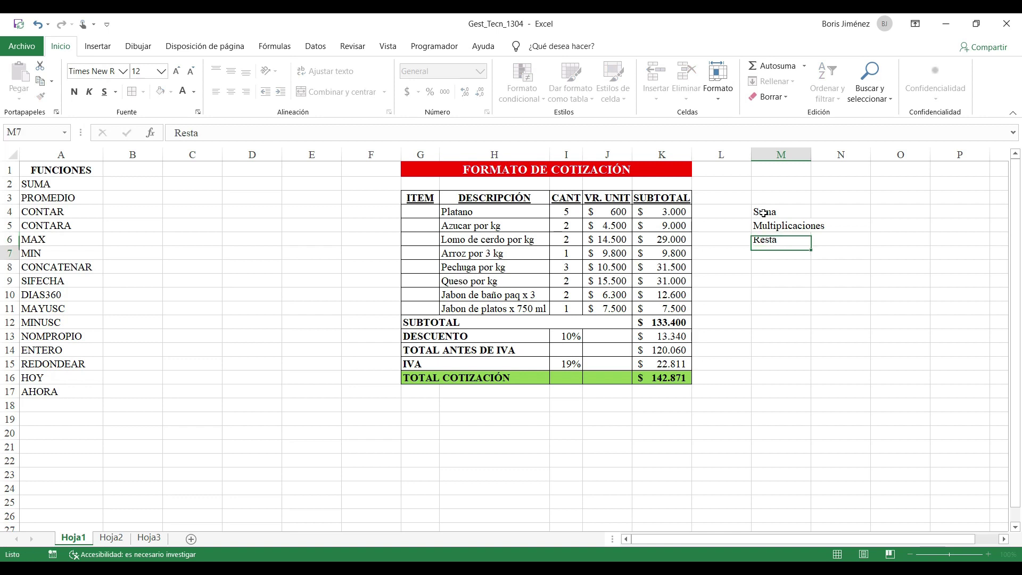
{"action": "type", "text": "Referencia "}
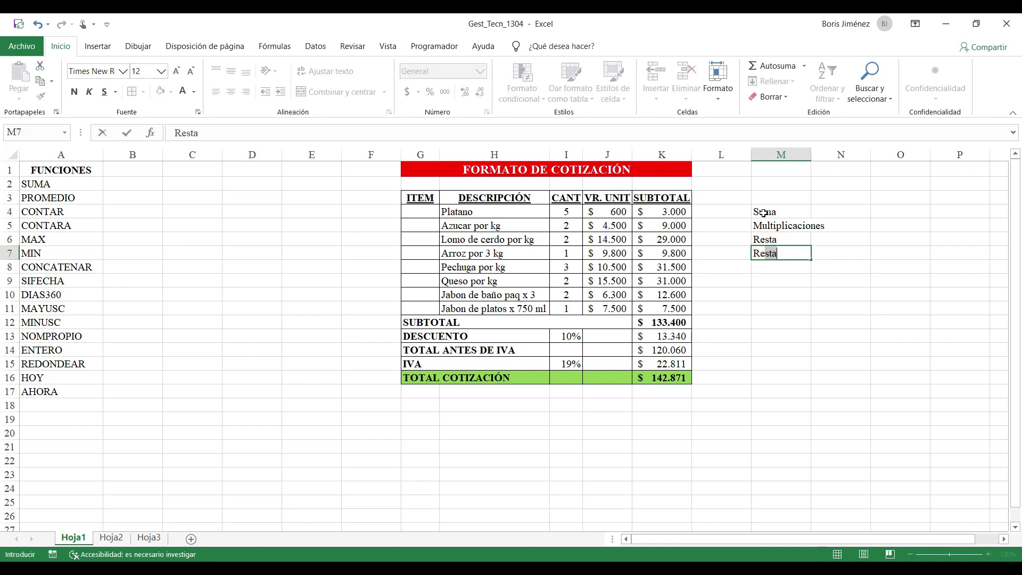
{"action": "type", "text": "relativa"}
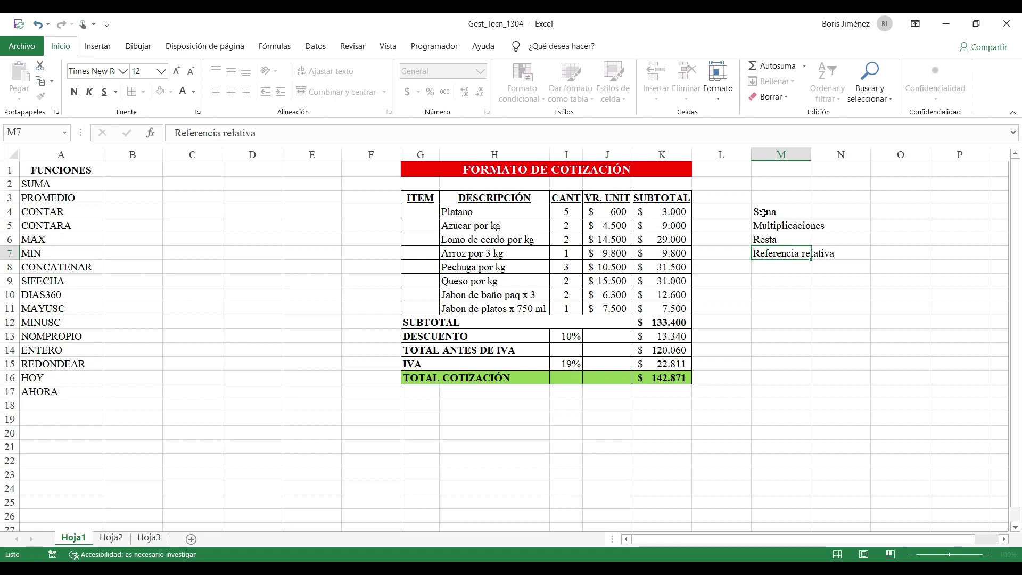
{"action": "key", "text": "Return"}
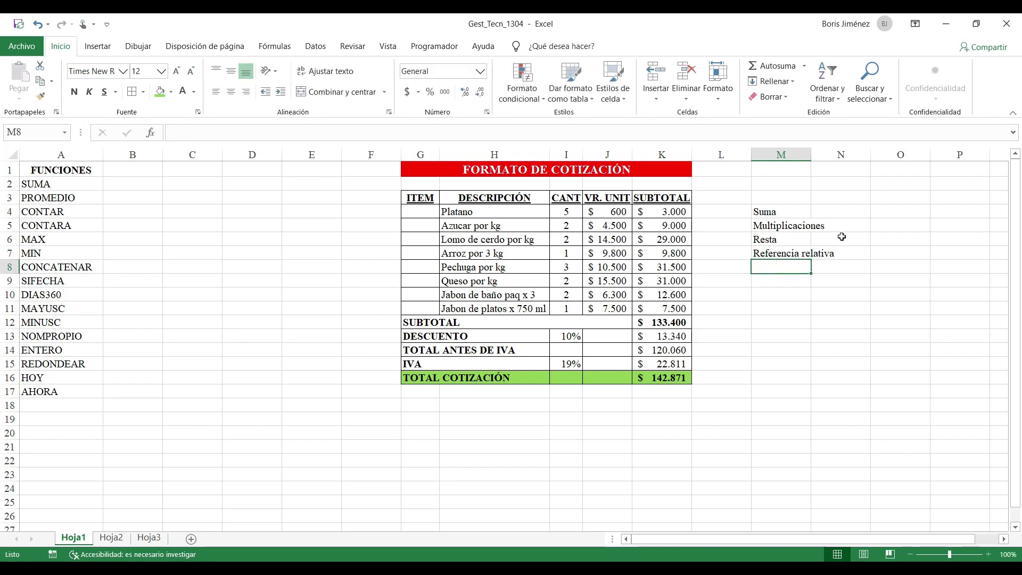
- Fill the K4 formula =I4*J4 down again through K11 to demonstrate relative references
{"action": "left_click", "coordinate": [681, 209]}
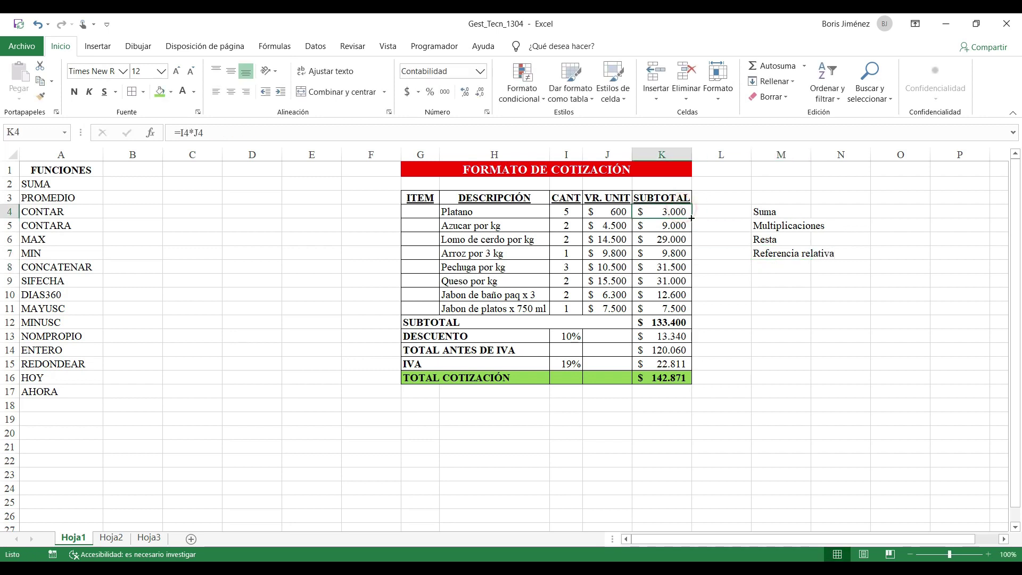
{"action": "left_click_drag", "start_coordinate": [691, 218], "coordinate": [691, 277]}
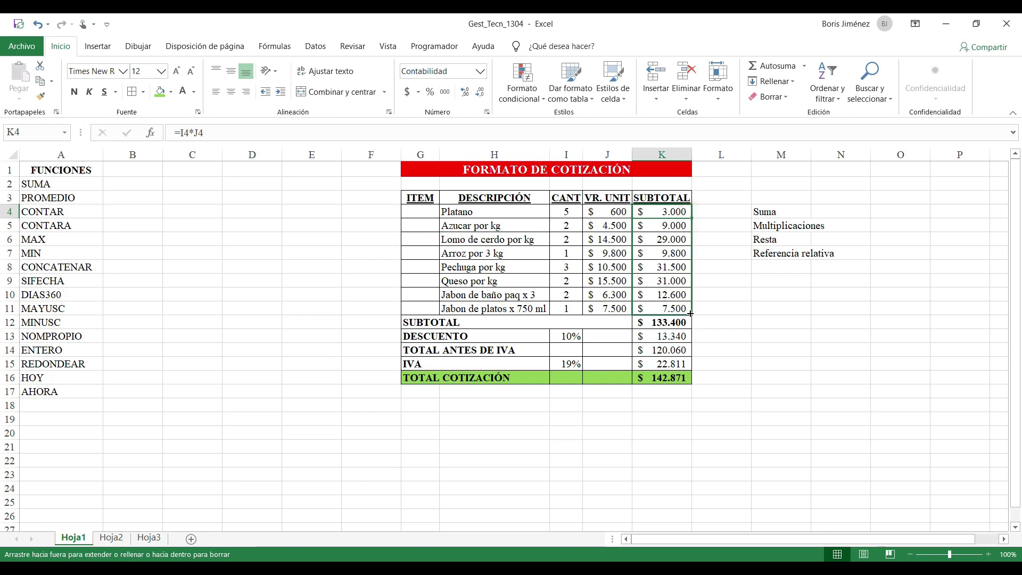
{"action": "left_click_drag", "start_coordinate": [691, 314], "coordinate": [691, 314]}
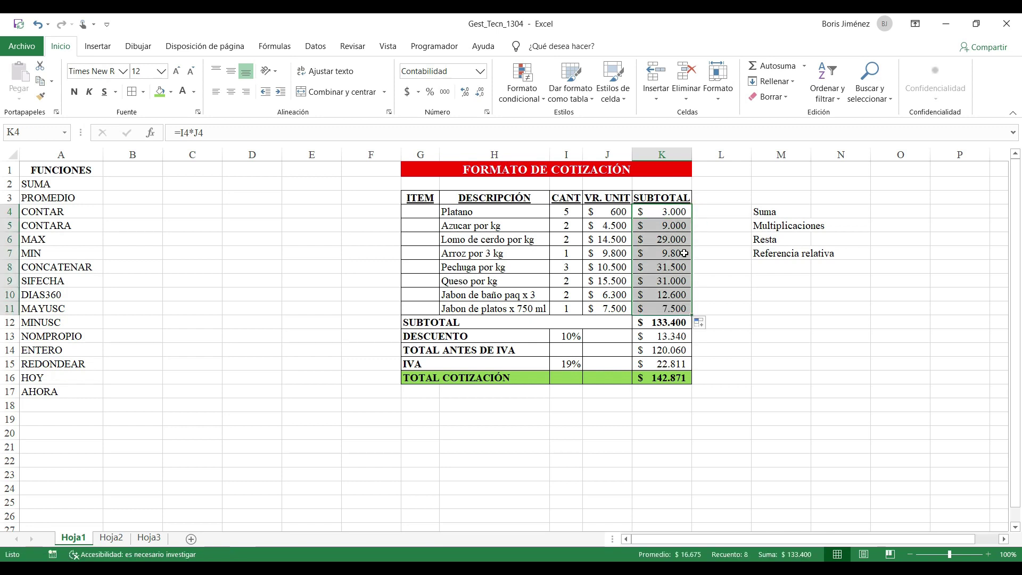
{"action": "left_click", "coordinate": [780, 269]}
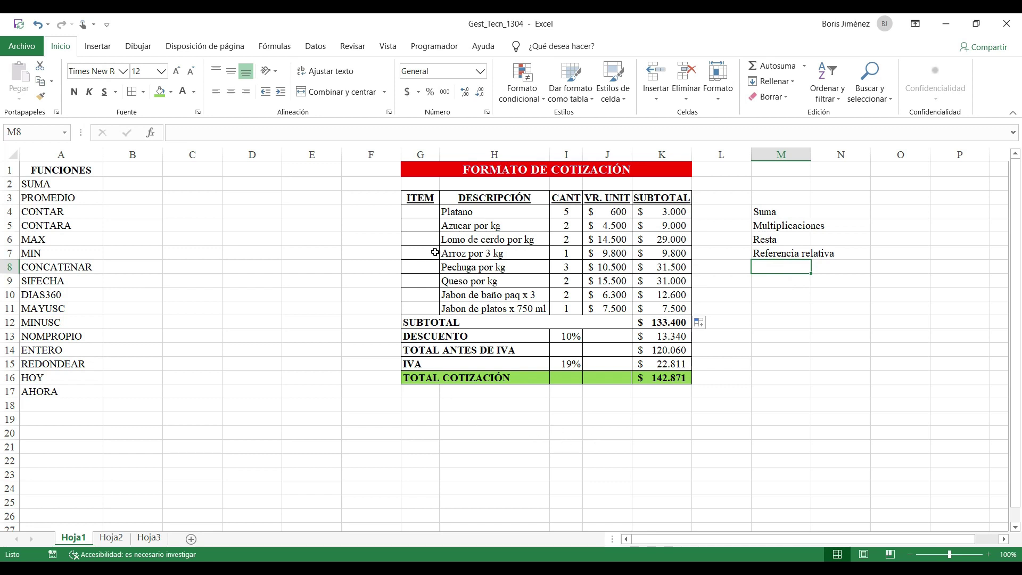
- Number the ITEM column from 1 to 8 in G4:G11 by extending the series 1, 2, and center the numbers
{"action": "double_click", "coordinate": [424, 213]}
{"action": "type", "text": "1"}
{"action": "key", "text": "Return"}
{"action": "type", "text": "2"}
{"action": "key", "text": "Return"}
{"action": "key", "text": "Up"}
{"action": "left_click_drag", "start_coordinate": [422, 214], "coordinate": [424, 225]}
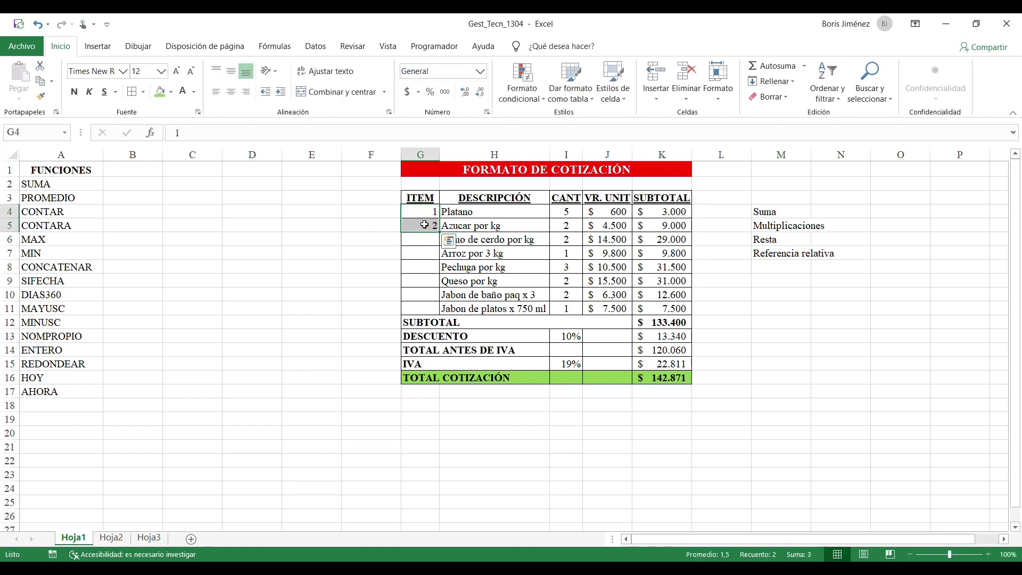
{"action": "left_click_drag", "start_coordinate": [438, 232], "coordinate": [437, 314]}
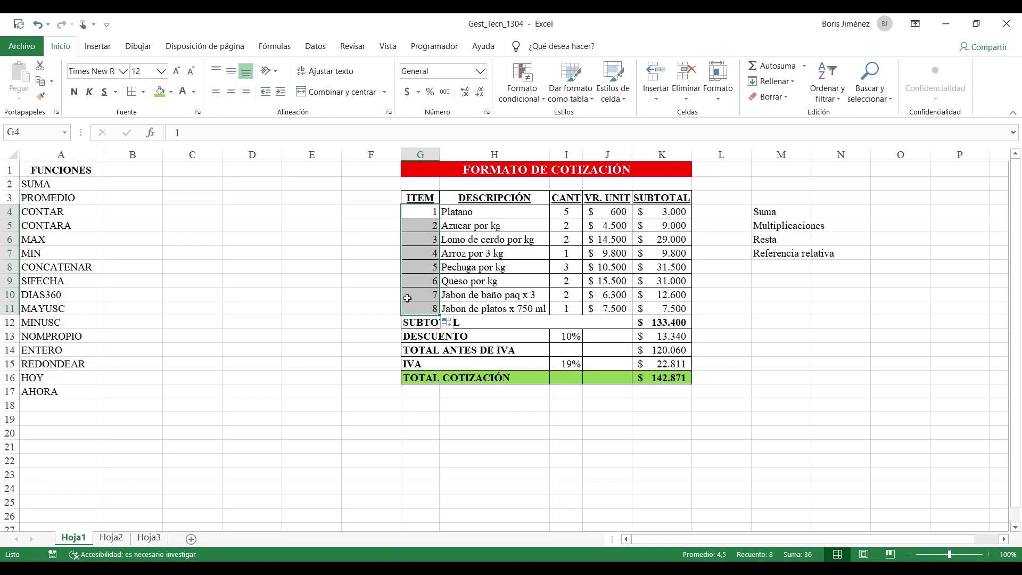
{"action": "left_click", "coordinate": [230, 92]}
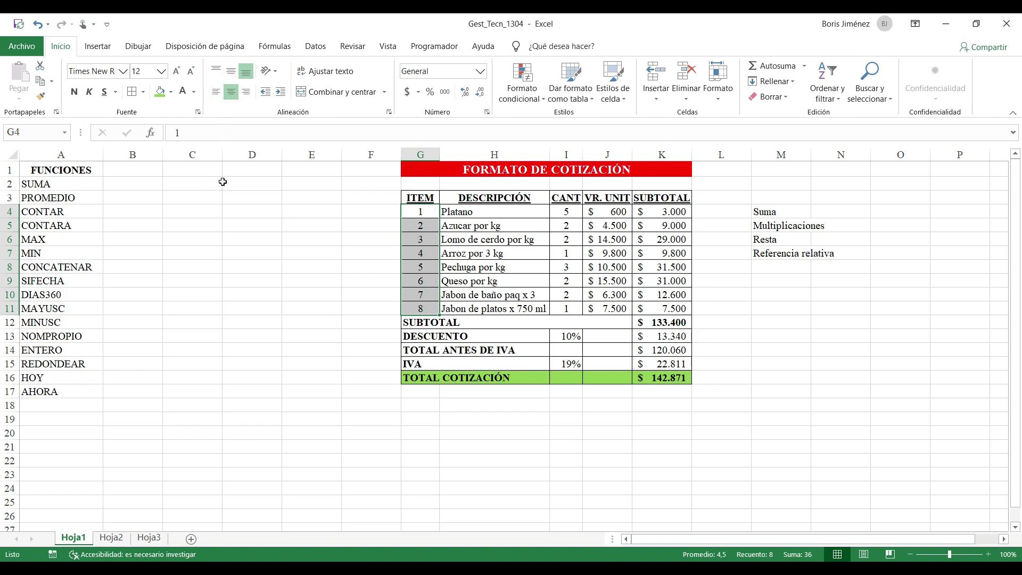
- Mark the SUMA function as covered by entering ok beside it in B2
{"action": "left_click", "coordinate": [337, 286]}
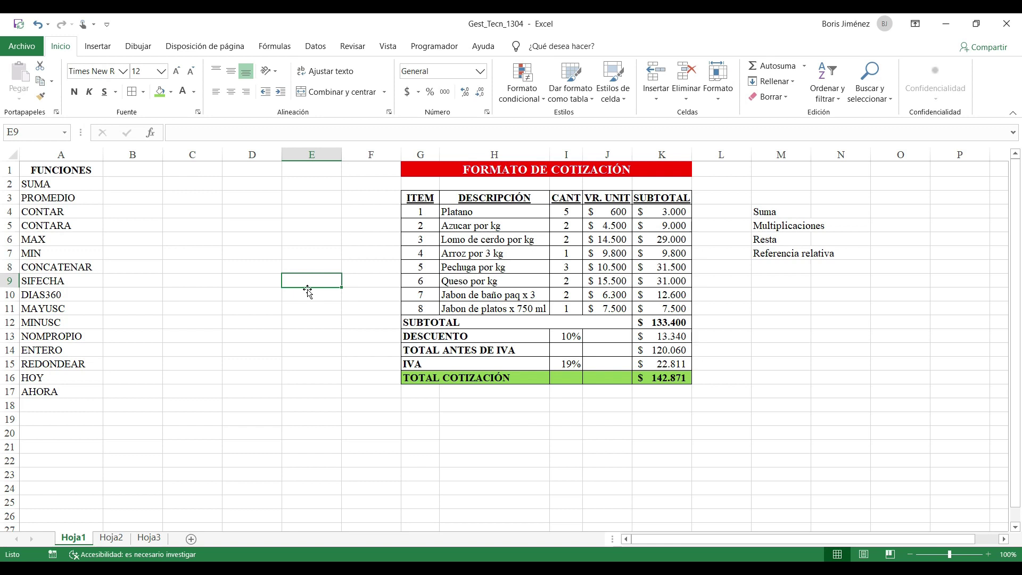
{"action": "left_click", "coordinate": [230, 311]}
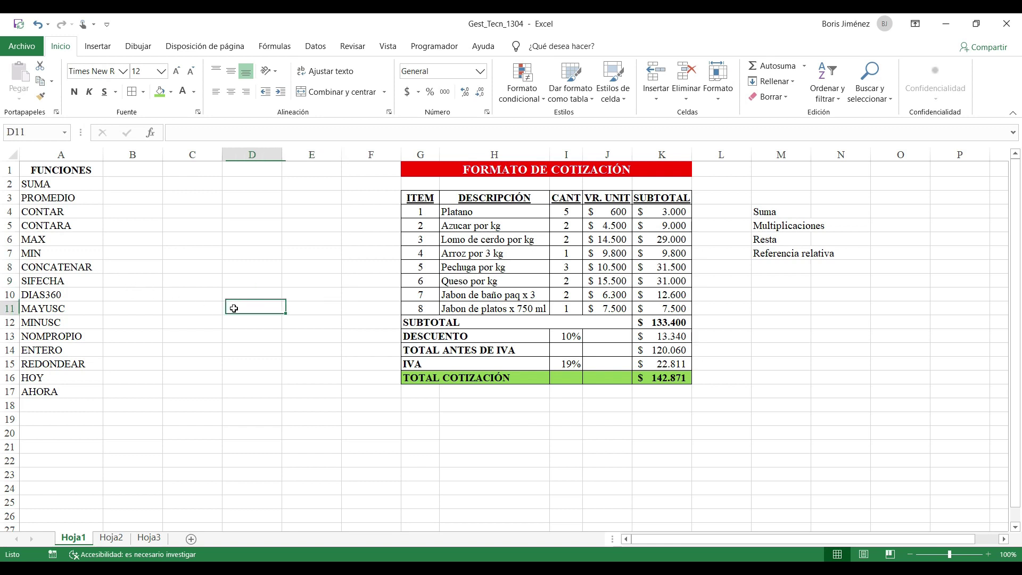
{"action": "left_click", "coordinate": [112, 181]}
{"action": "type", "text": "ok"}
{"action": "key", "text": "Return"}
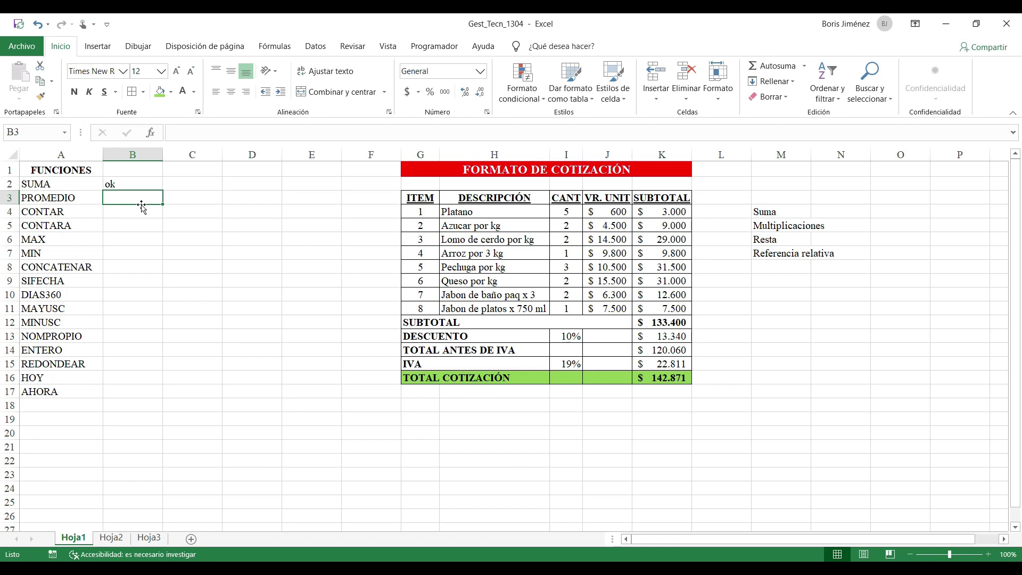
- Average the VR. UNIT column in B3 beside PROMEDIO with =PROMEDIO(J4:J11)
{"action": "type", "text": "=pro"}
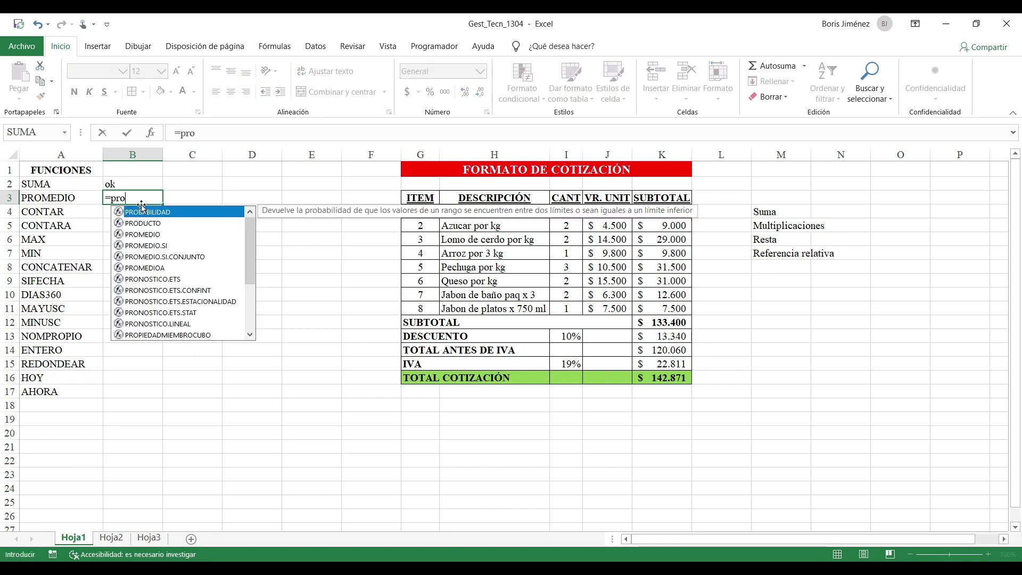
{"action": "type", "text": "medio("}
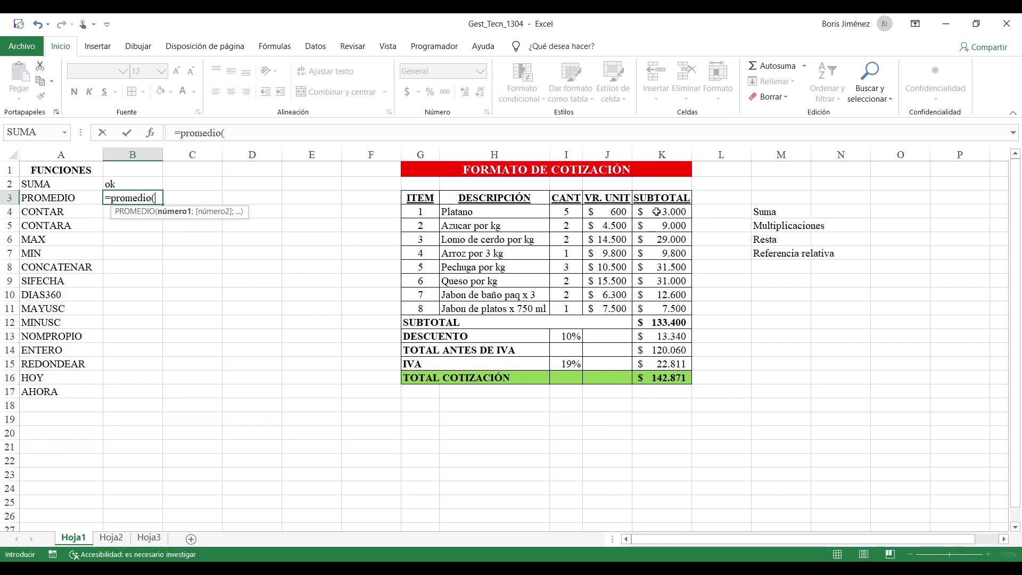
{"action": "left_click_drag", "start_coordinate": [615, 211], "coordinate": [613, 314]}
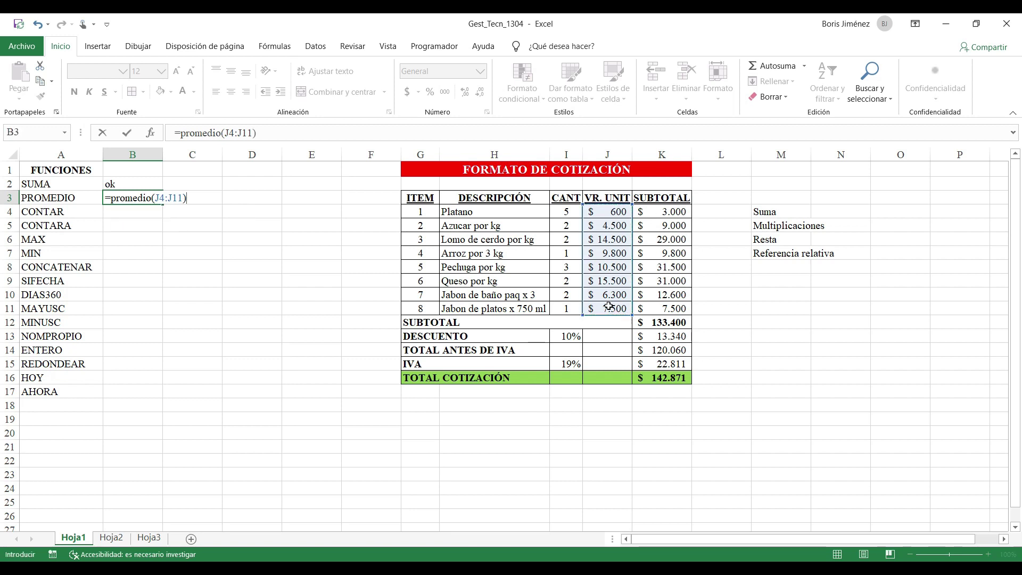
{"action": "key", "text": "Return"}
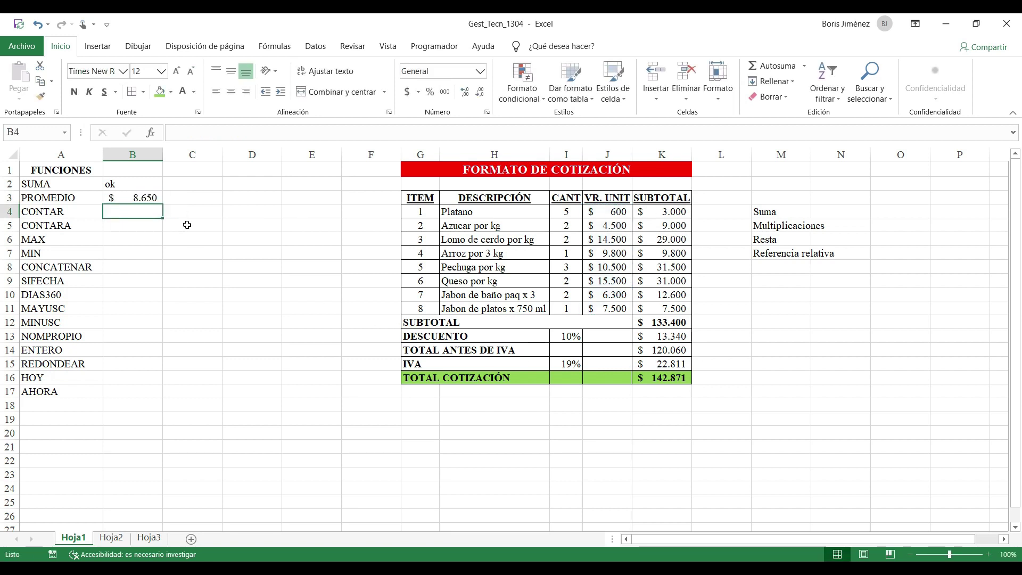
{"action": "left_click", "coordinate": [144, 197]}
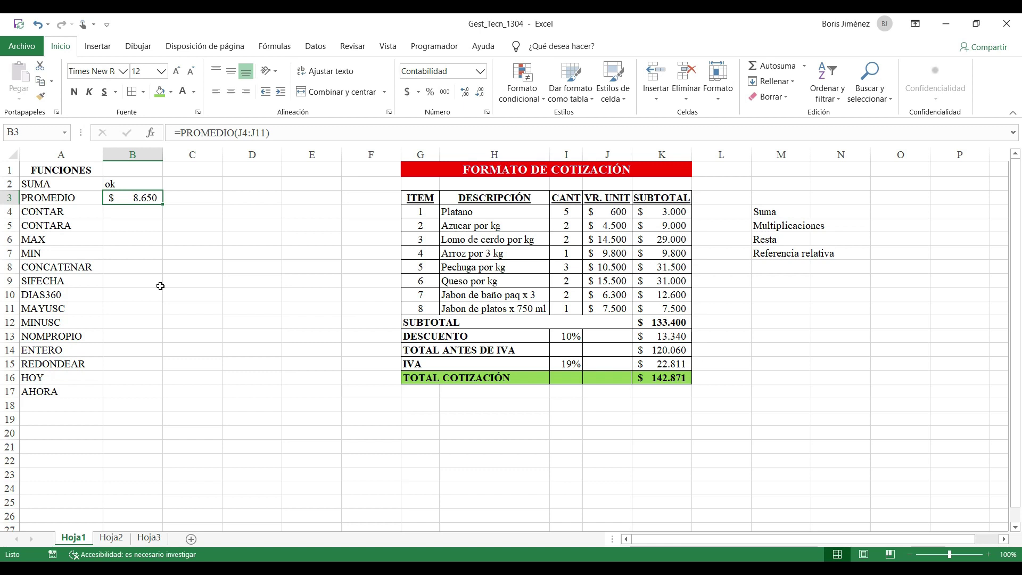
- Enter the note "Promedio Aritmetico, suma y divide entre la cant" in C3 beside the average
{"action": "left_click", "coordinate": [124, 212]}
{"action": "left_click", "coordinate": [198, 198]}
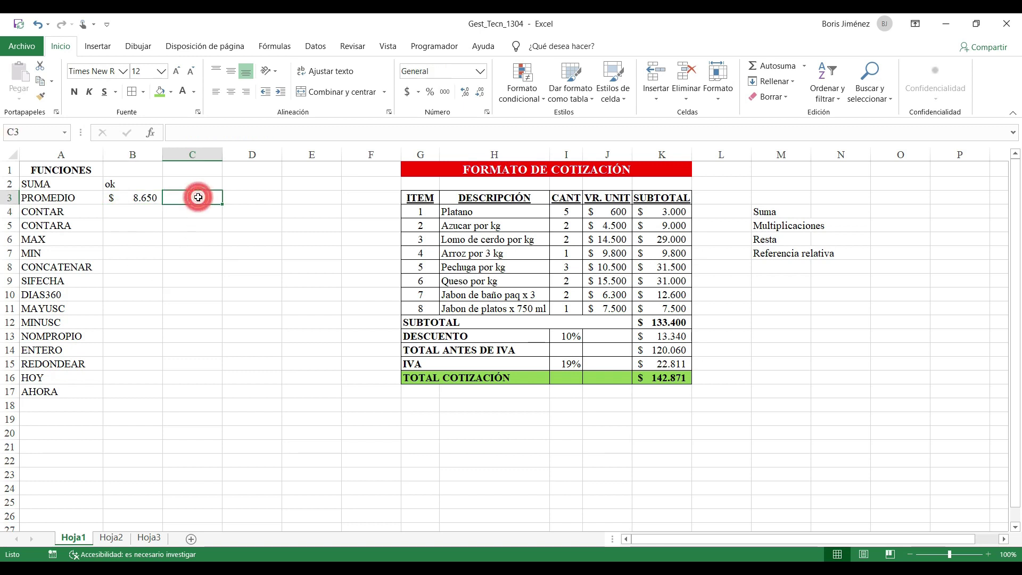
{"action": "type", "text": "Promed"}
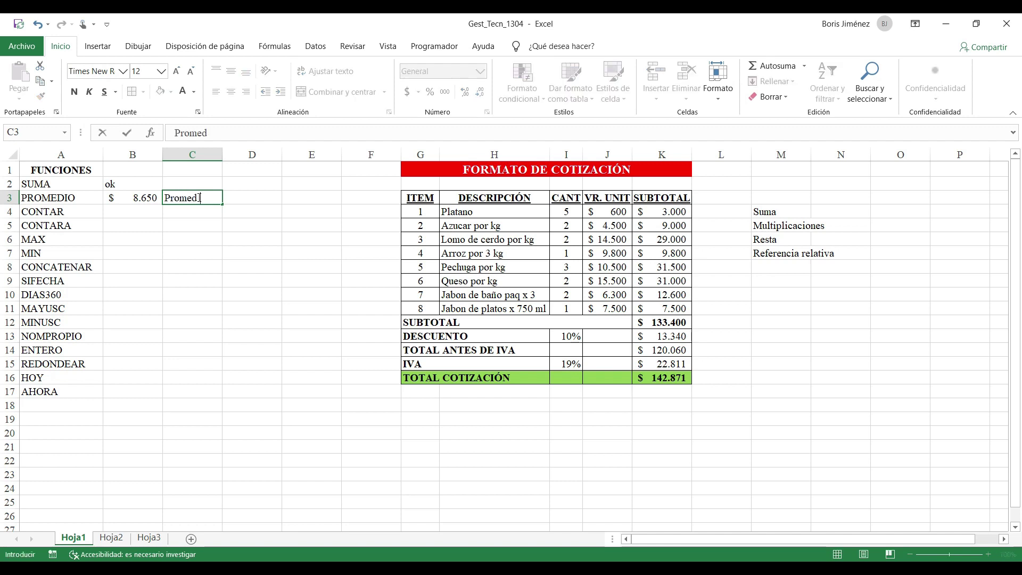
{"action": "type", "text": "io Aritmetico"}
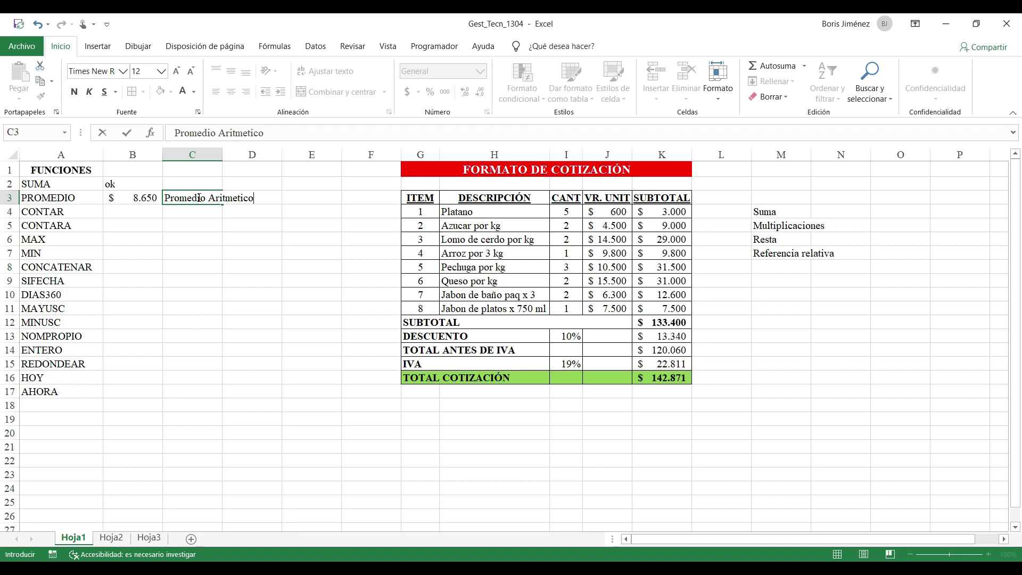
{"action": "type", "text": ", suma y divide "}
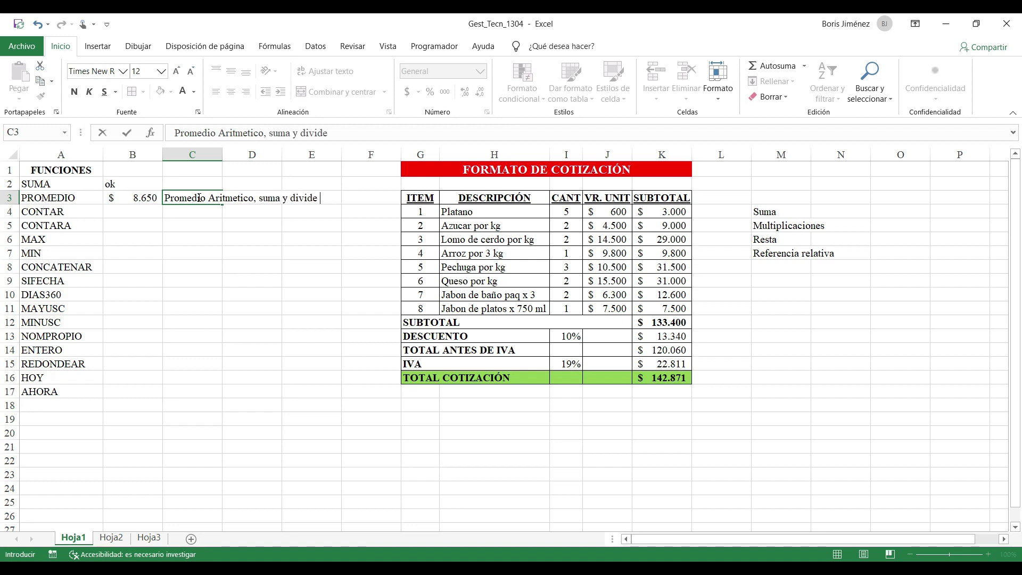
{"action": "type", "text": "entre la cant"}
{"action": "key", "text": "Return"}
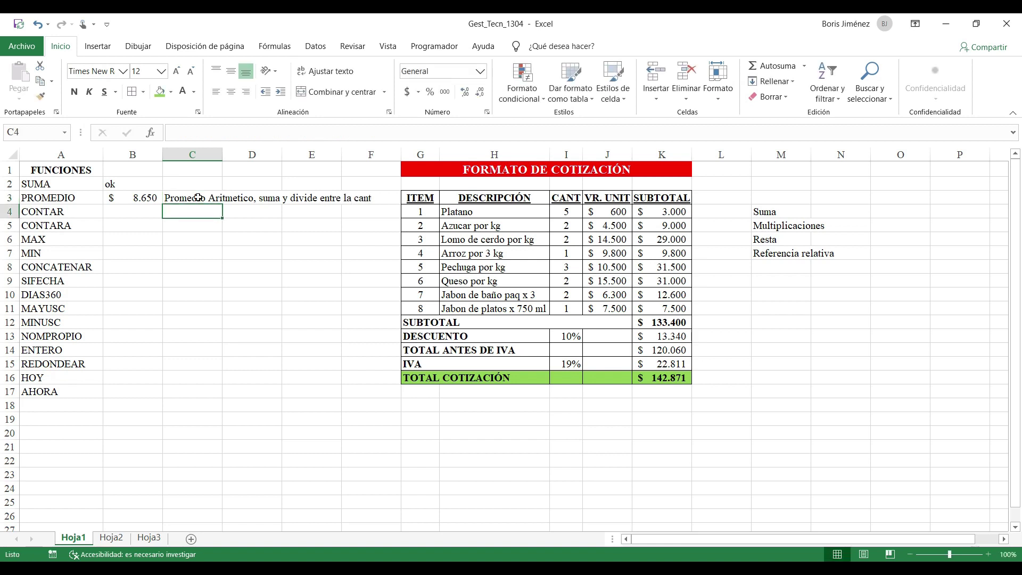
- Enter =CONTAR(H4:H11) in B4 beside CONTAR to test the function on the DESCRIPCIÓN text cells
{"action": "left_click", "coordinate": [138, 213]}
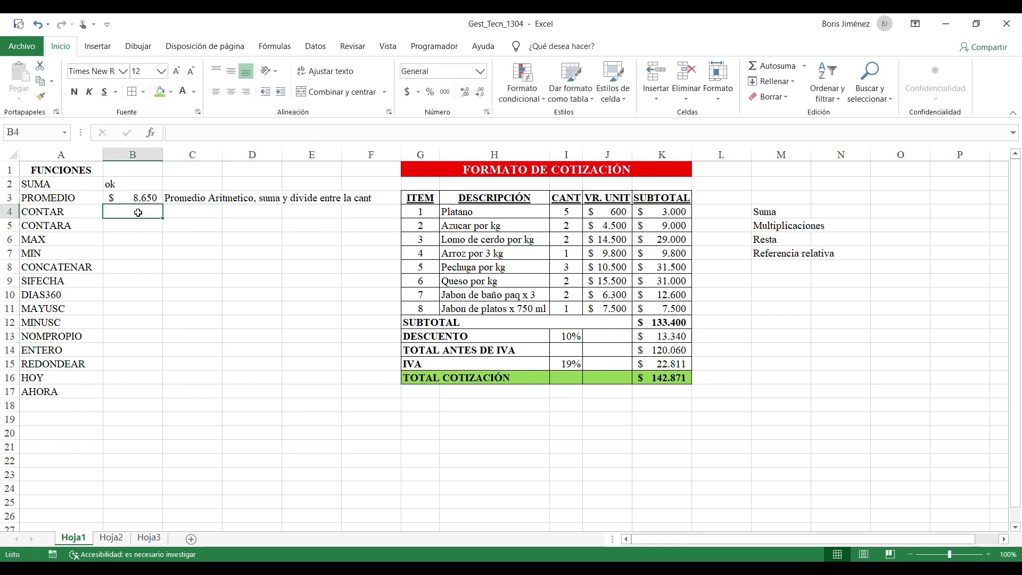
{"action": "type", "text": "="}
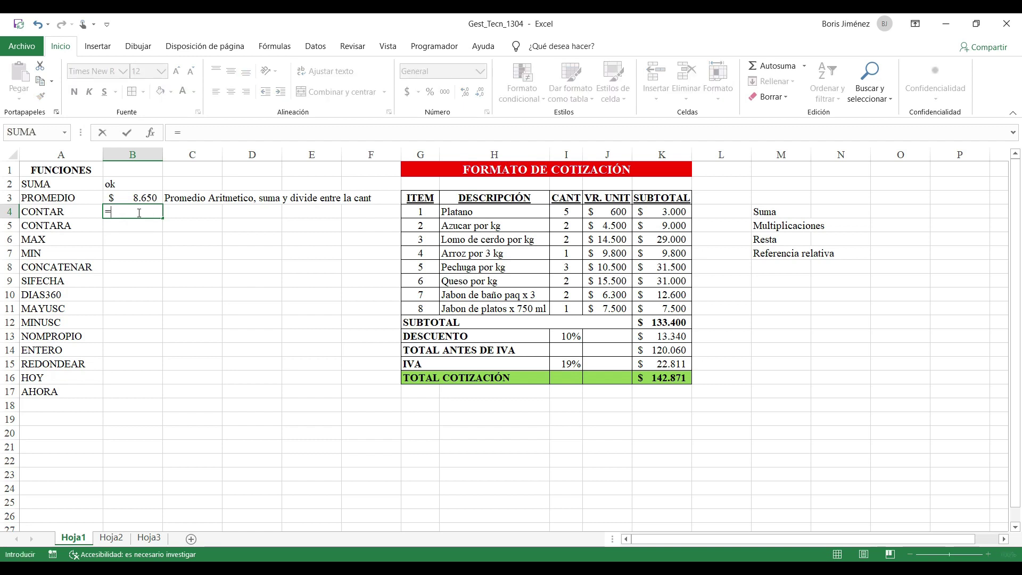
{"action": "type", "text": "contar"}
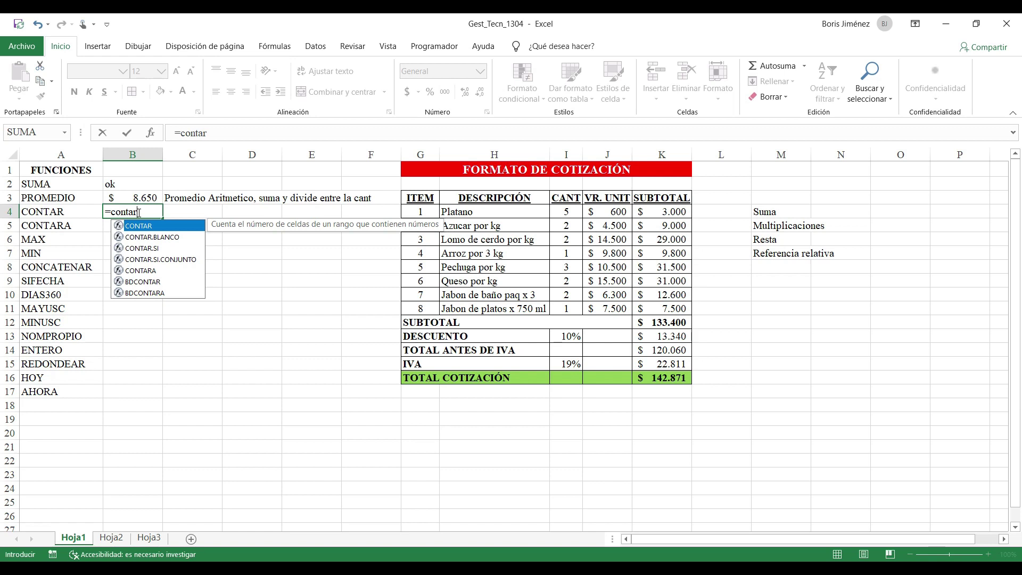
{"action": "type", "text": "("}
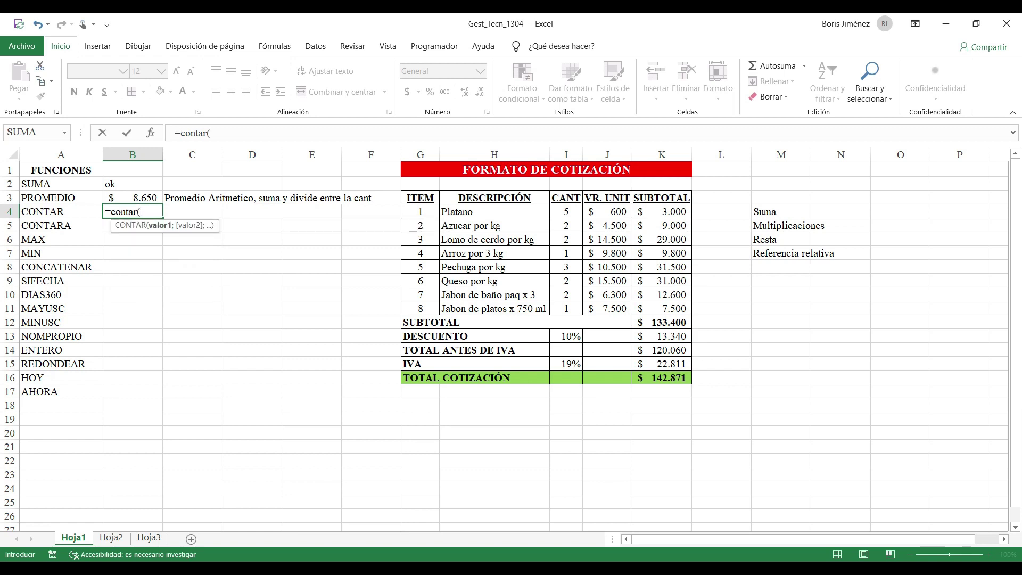
{"action": "key", "text": "BackSpace"}
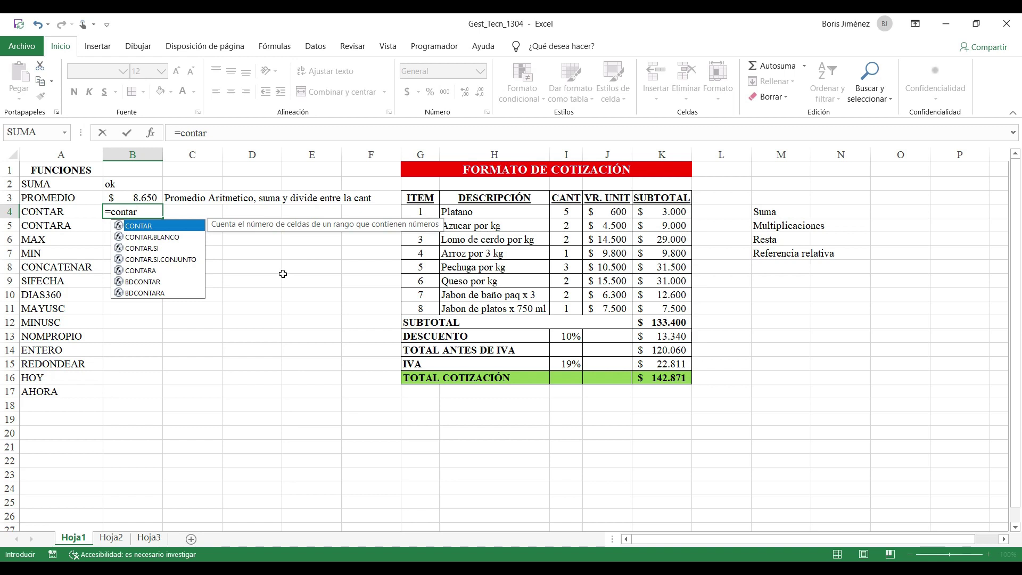
{"action": "type", "text": "("}
{"action": "left_click_drag", "start_coordinate": [479, 210], "coordinate": [479, 308]}
{"action": "type", "text": ")"}
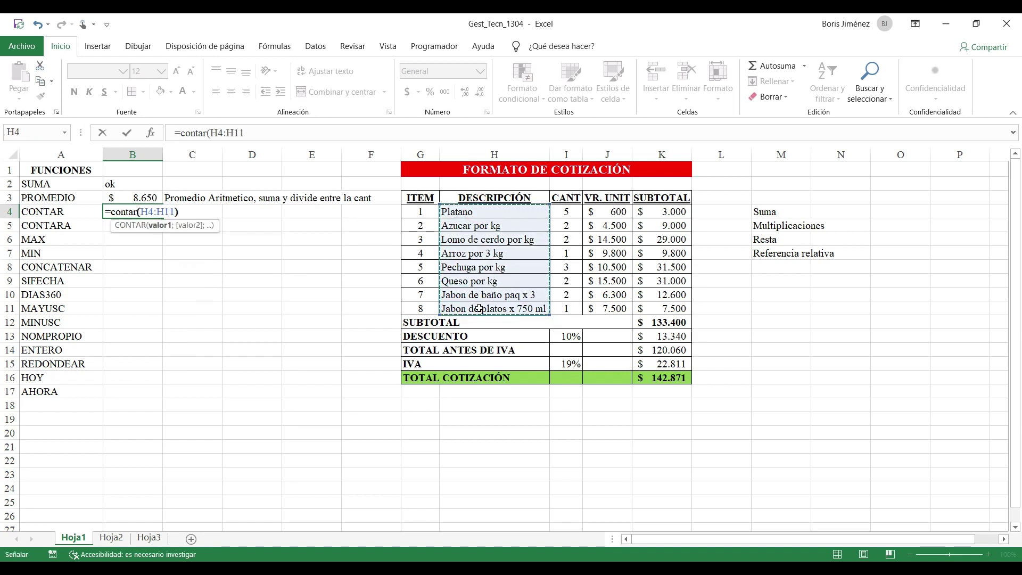
{"action": "key", "text": "Return"}
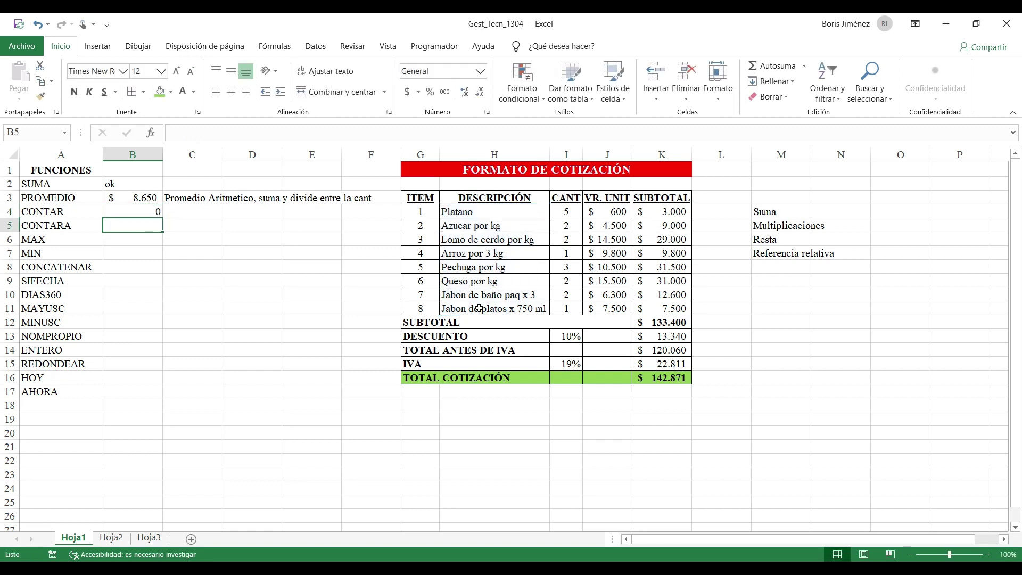
- Change the range of the CONTAR formula in B4 to the CANT column, I4:I11
{"action": "key", "text": "Up"}
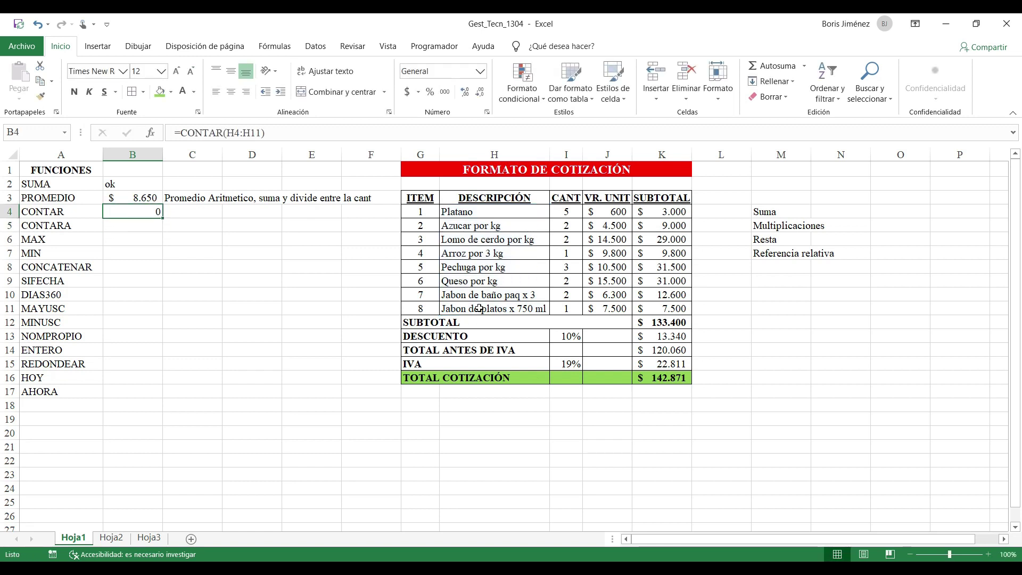
{"action": "key", "text": "F2"}
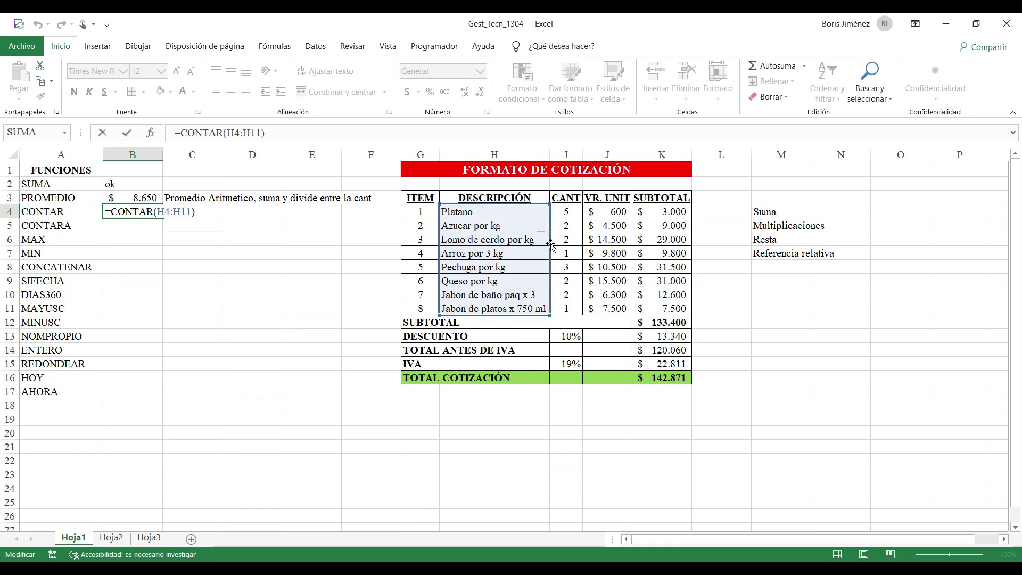
{"action": "left_click_drag", "start_coordinate": [551, 244], "coordinate": [571, 245]}
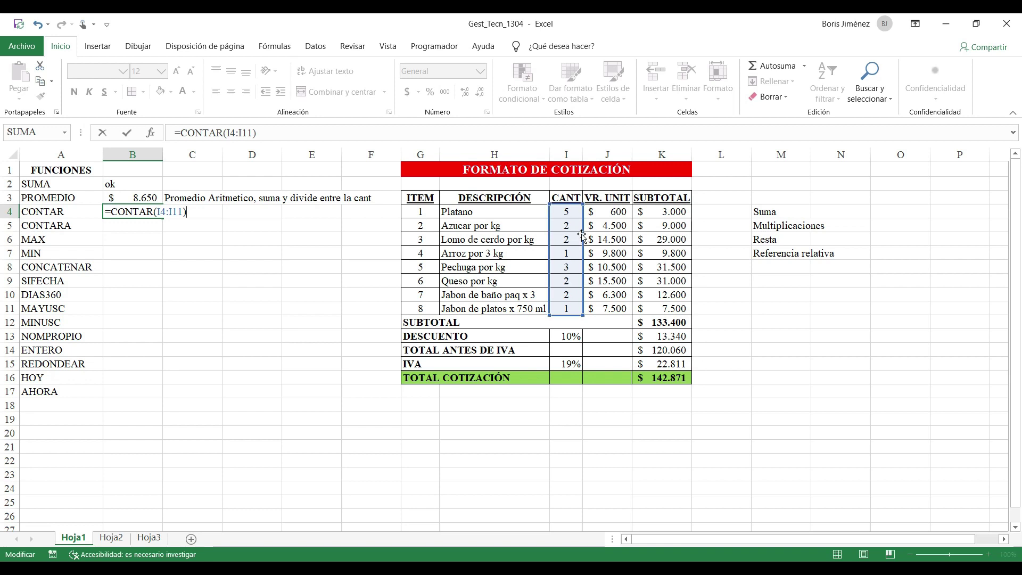
{"action": "key", "text": "Return"}
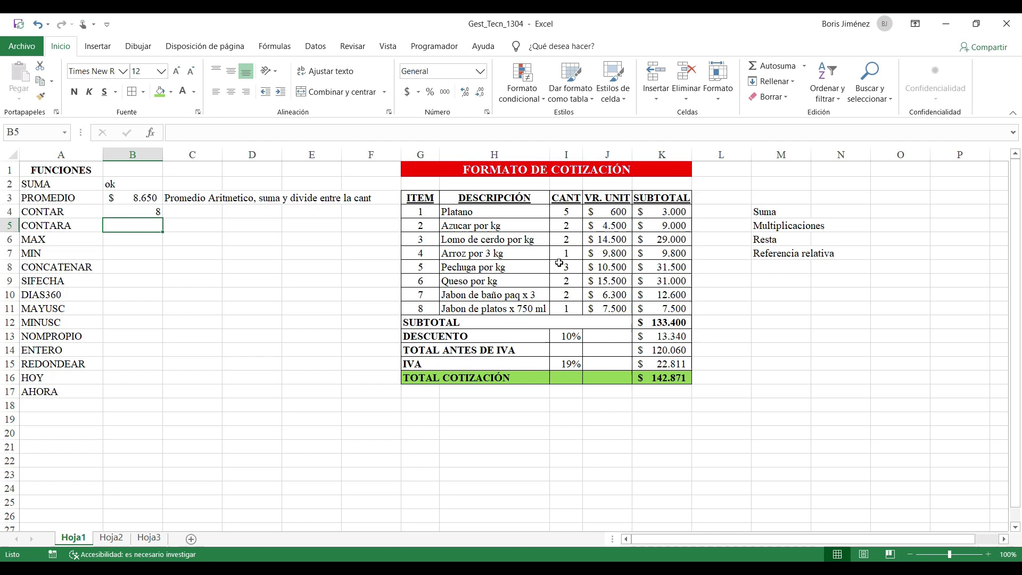
- Go through the CANT cells I4 to I11 one by one to check the count of numeric cells
{"action": "left_click", "coordinate": [569, 215]}
{"action": "left_click", "coordinate": [572, 226]}
{"action": "left_click", "coordinate": [574, 239]}
{"action": "left_click", "coordinate": [575, 256]}
{"action": "left_click", "coordinate": [575, 267]}
{"action": "left_click", "coordinate": [575, 281]}
{"action": "left_click", "coordinate": [576, 296]}
{"action": "left_click", "coordinate": [575, 309]}
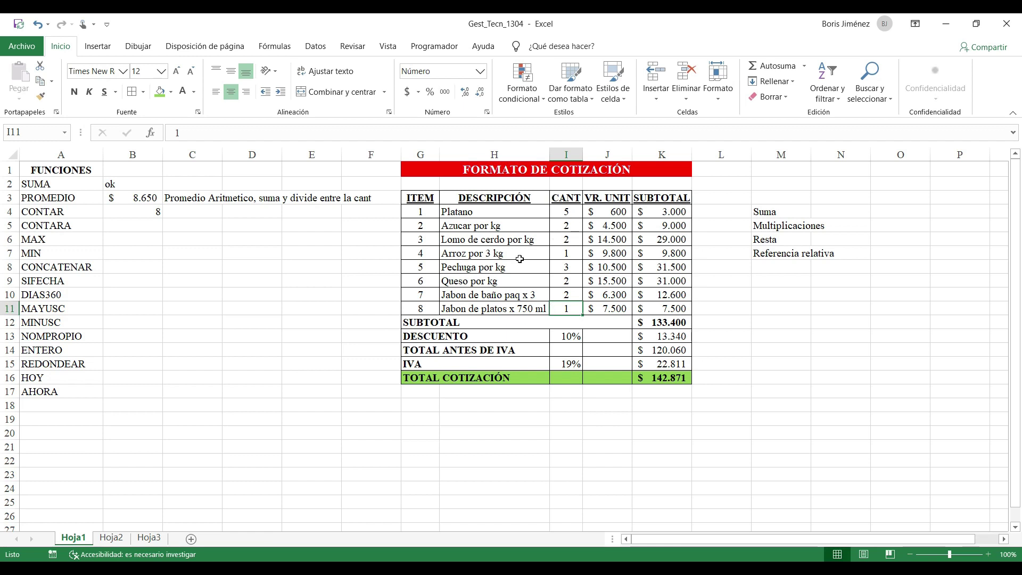
- Count the non-empty description and quantity cells in B5 beside CONTARA with =CONTARA(H4:I11)
{"action": "left_click", "coordinate": [131, 228]}
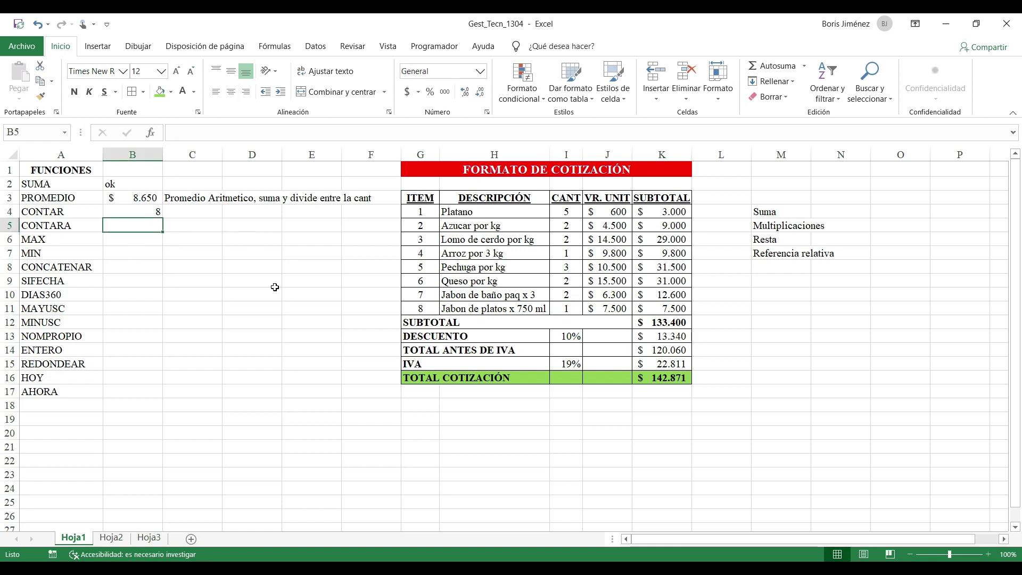
{"action": "type", "text": "=co"}
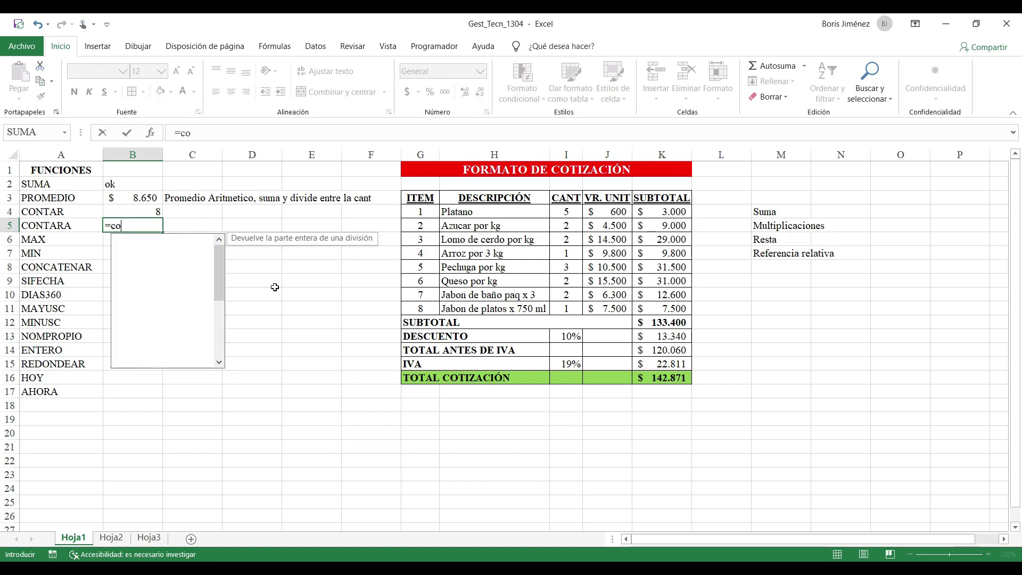
{"action": "type", "text": "ntara"}
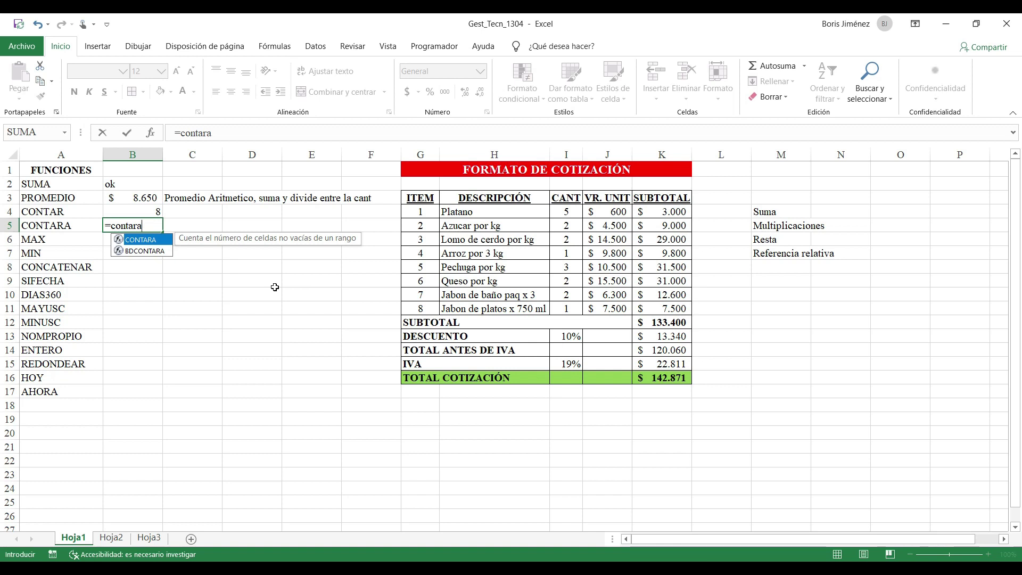
{"action": "type", "text": "("}
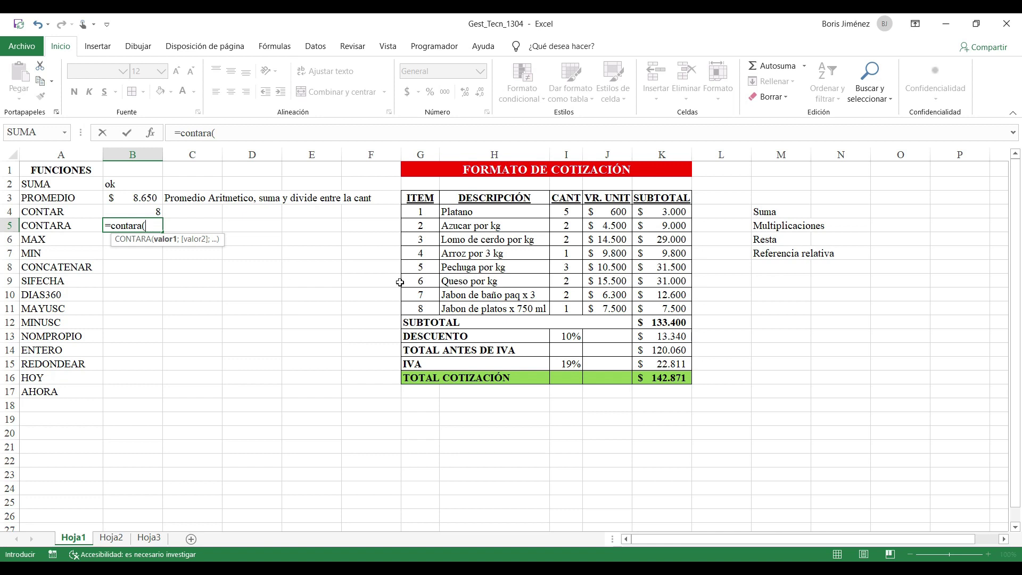
{"action": "left_click_drag", "start_coordinate": [470, 211], "coordinate": [550, 309]}
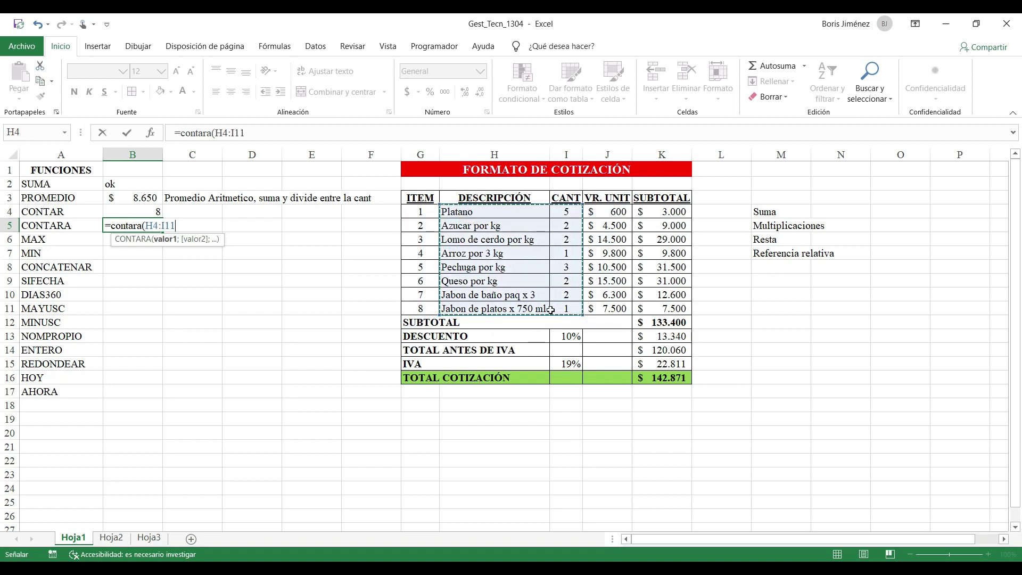
{"action": "type", "text": ")"}
{"action": "key", "text": "Return"}
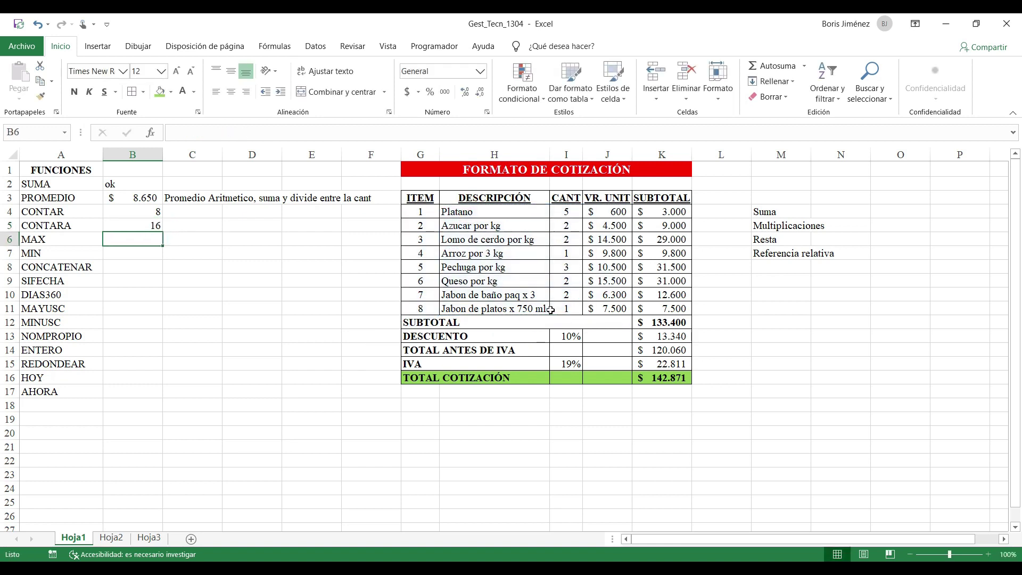
{"action": "key", "text": "Up"}
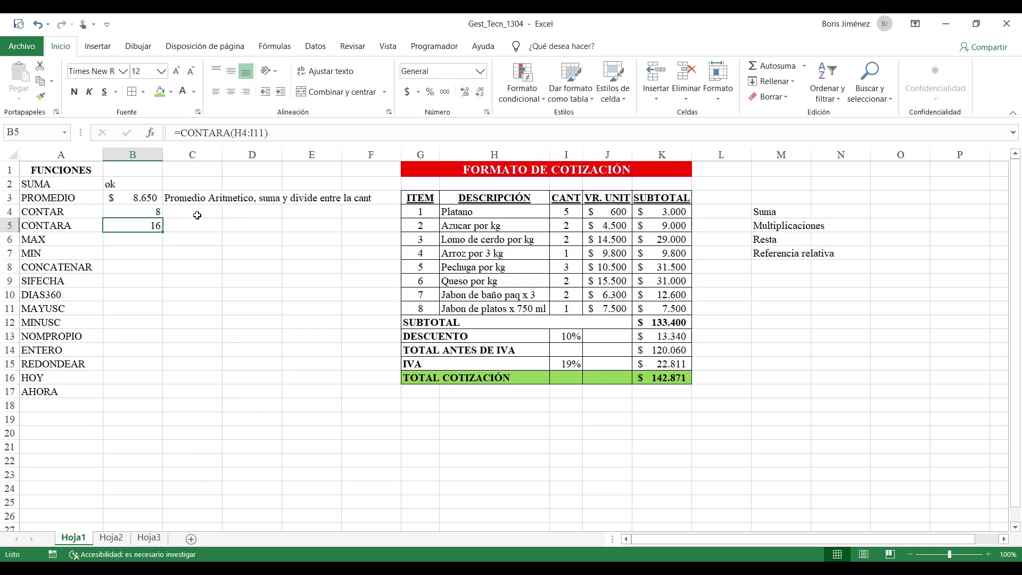
- Extend the range of the CONTAR formula in B4 to cover the DESCRIPCIÓN and CANT columns, H4:I11
{"action": "left_click", "coordinate": [147, 212]}
{"action": "double_click", "coordinate": [148, 212]}
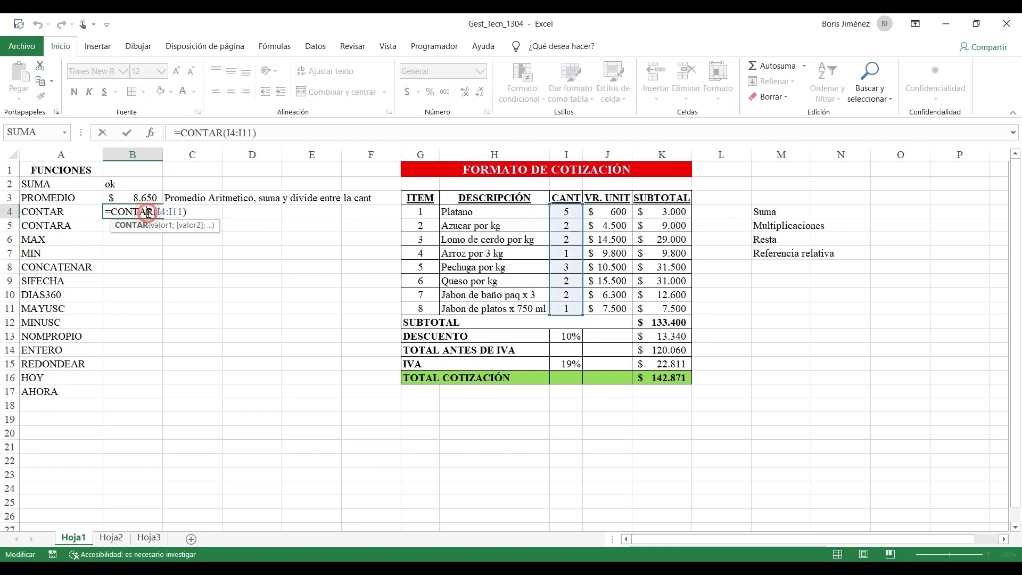
{"action": "left_click_drag", "start_coordinate": [550, 315], "coordinate": [482, 312]}
{"action": "key", "text": "Return"}
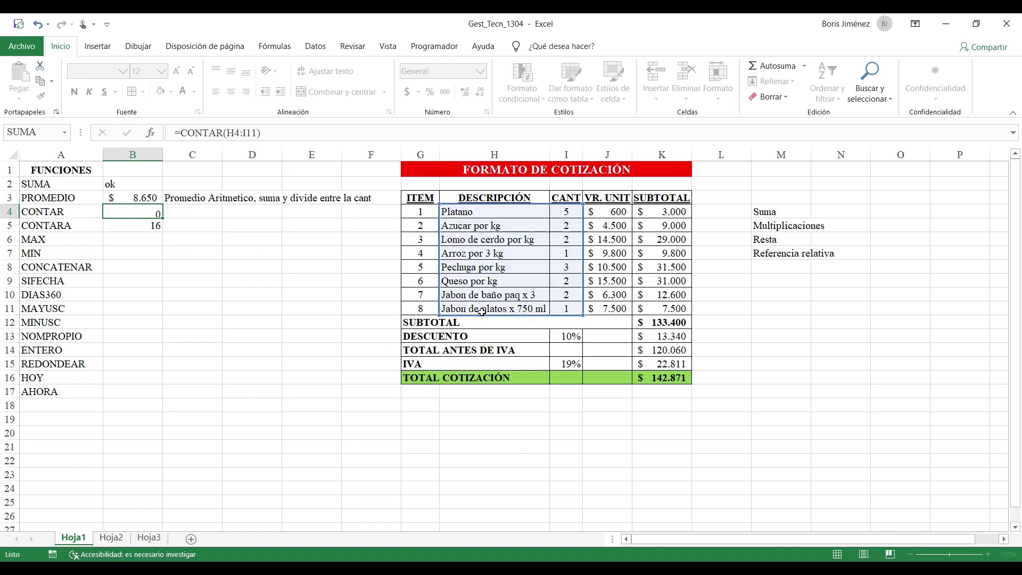
{"action": "left_click", "coordinate": [143, 211]}
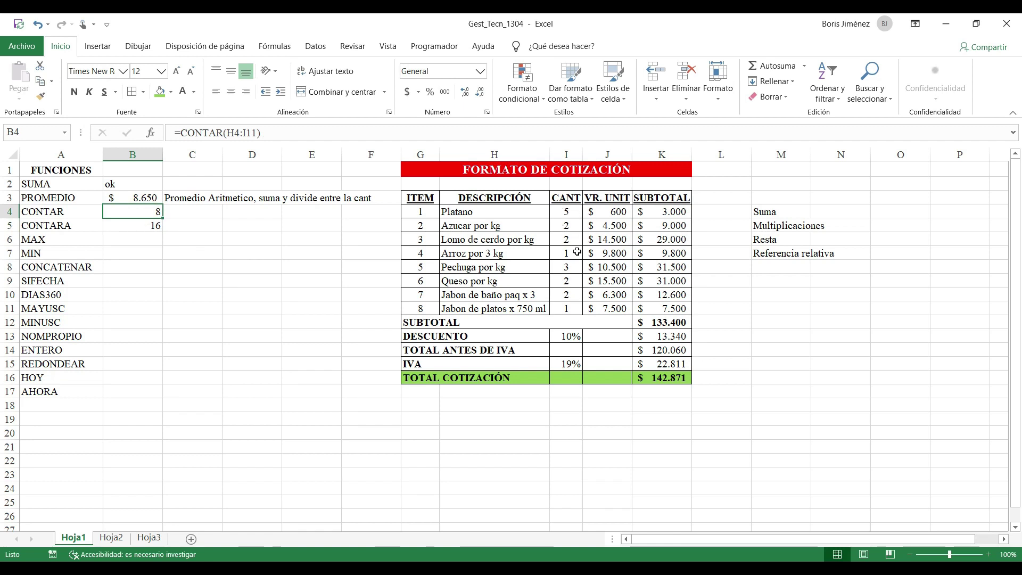
- Add the notes "Contar solo cuenta números" in C4 and "Cuenta celdas no vacias" in C5
{"action": "left_click", "coordinate": [186, 212]}
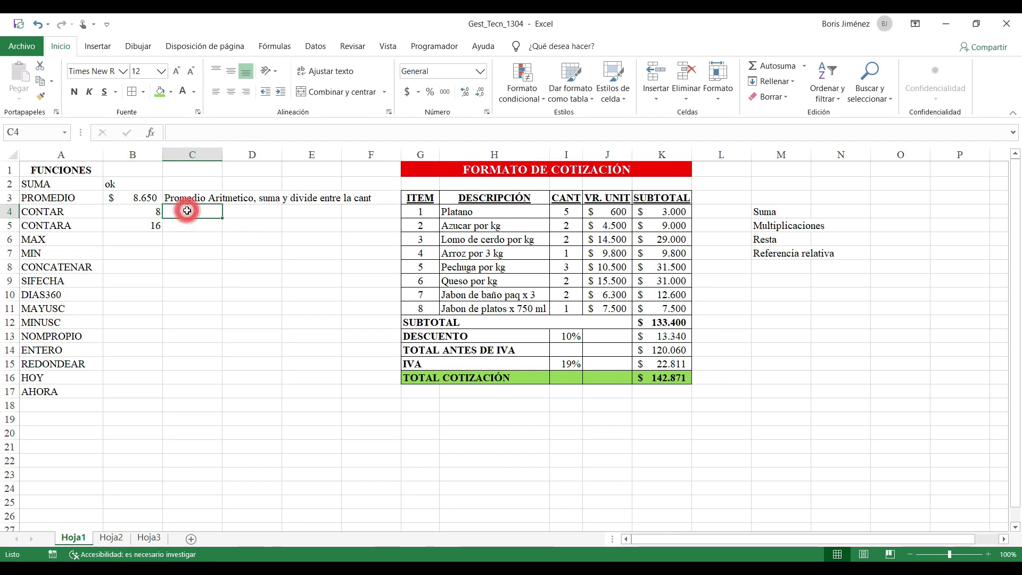
{"action": "type", "text": "Contar solo"}
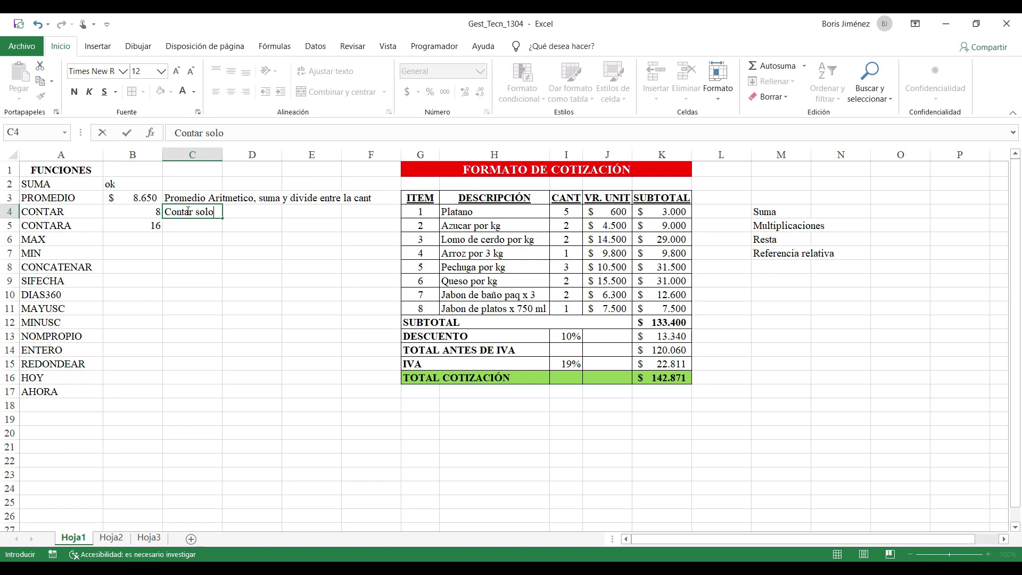
{"action": "type", "text": " cuenta núme"}
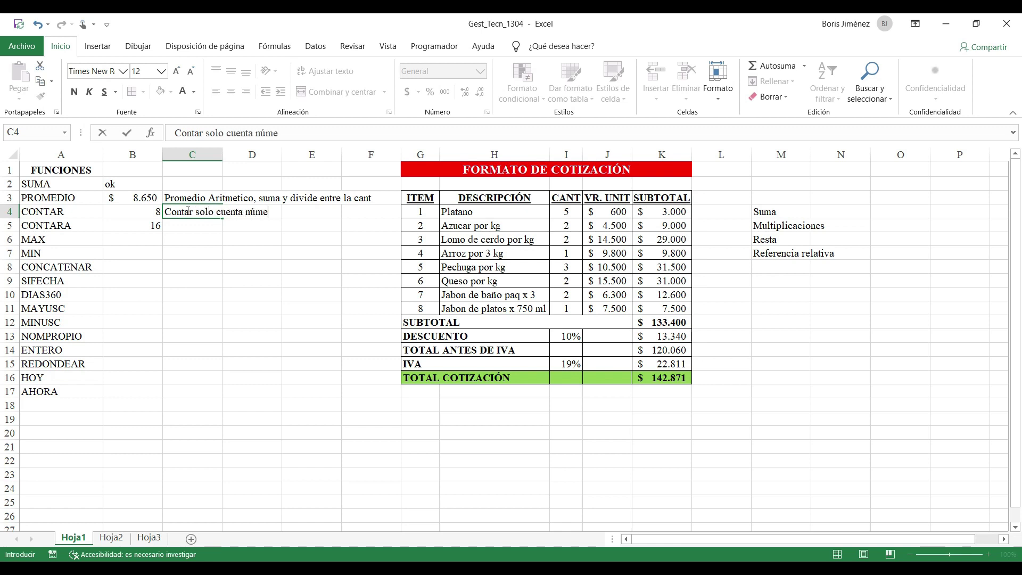
{"action": "type", "text": "ros"}
{"action": "key", "text": "Return"}
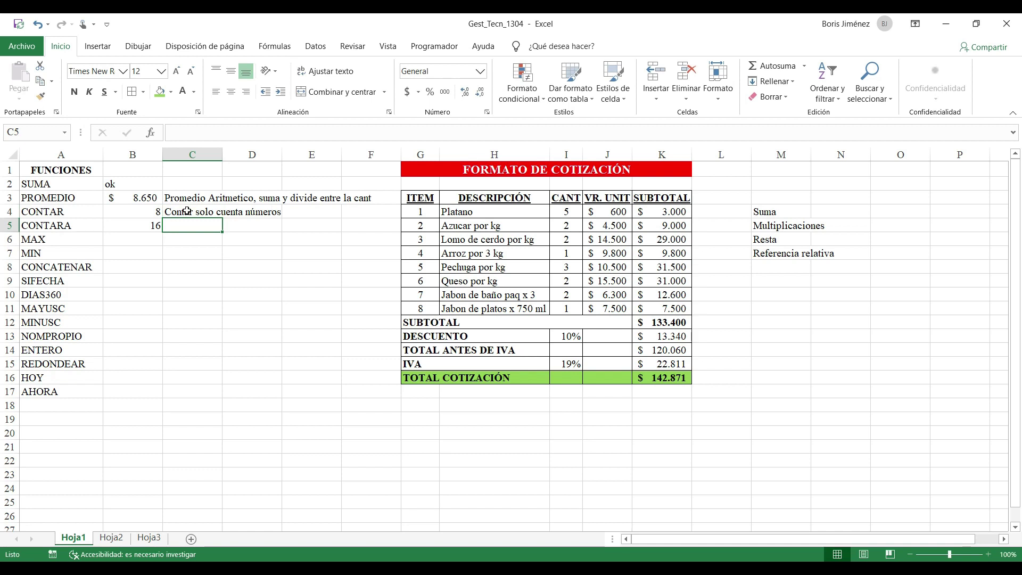
{"action": "type", "text": "Cuenta celdas no vacias"}
{"action": "key", "text": "Return"}
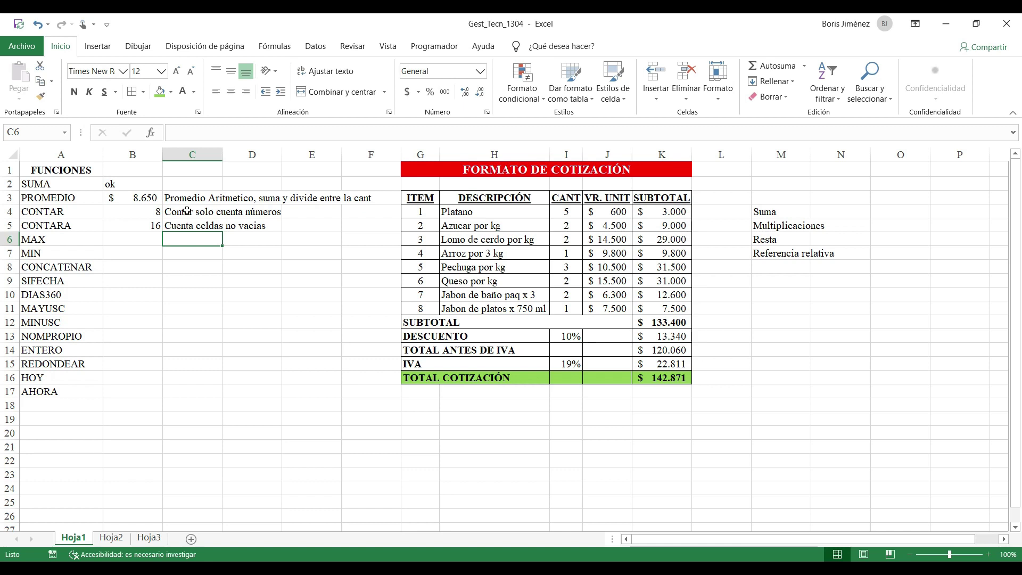
- Find the highest item subtotal in B6 with =MAX(K4:K11) and check it against the SUBTOTAL column
{"action": "left_click", "coordinate": [125, 240]}
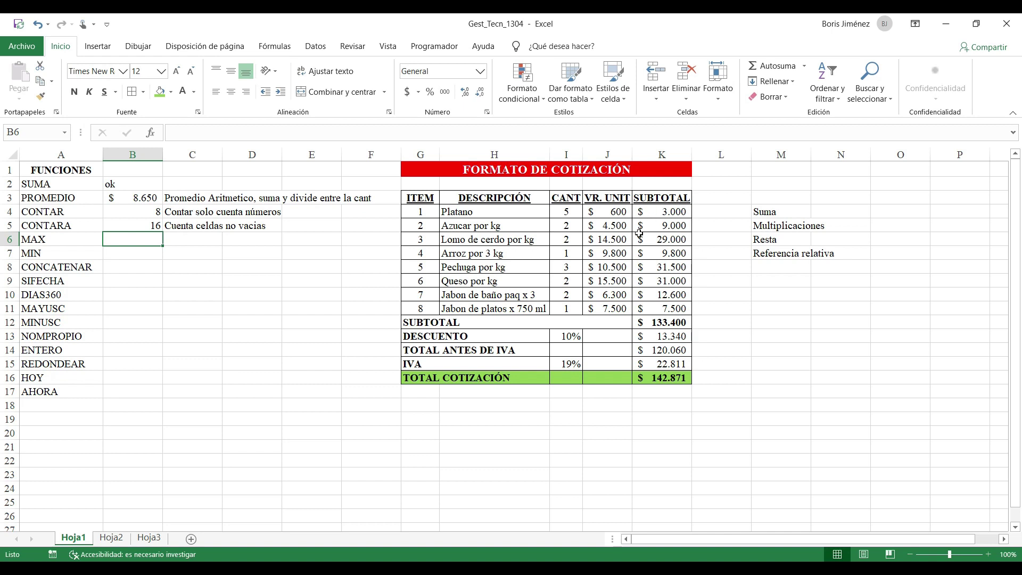
{"action": "type", "text": "="}
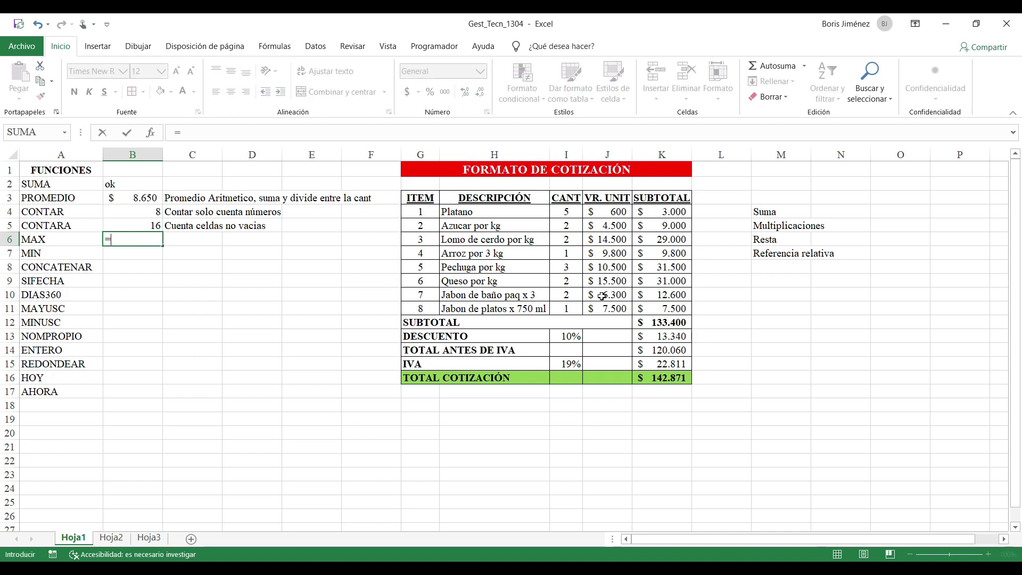
{"action": "type", "text": "max("}
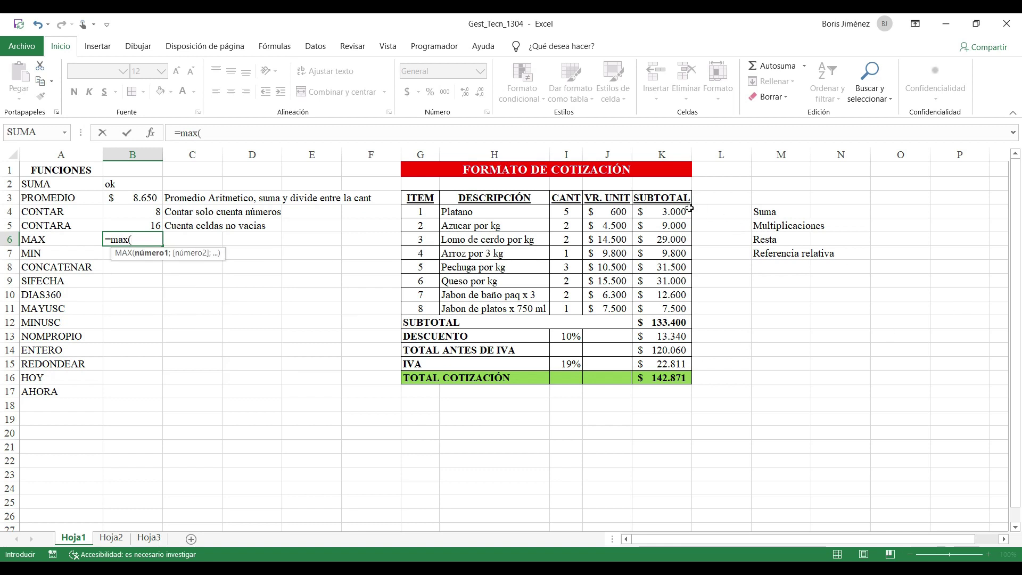
{"action": "left_click_drag", "start_coordinate": [675, 208], "coordinate": [672, 309]}
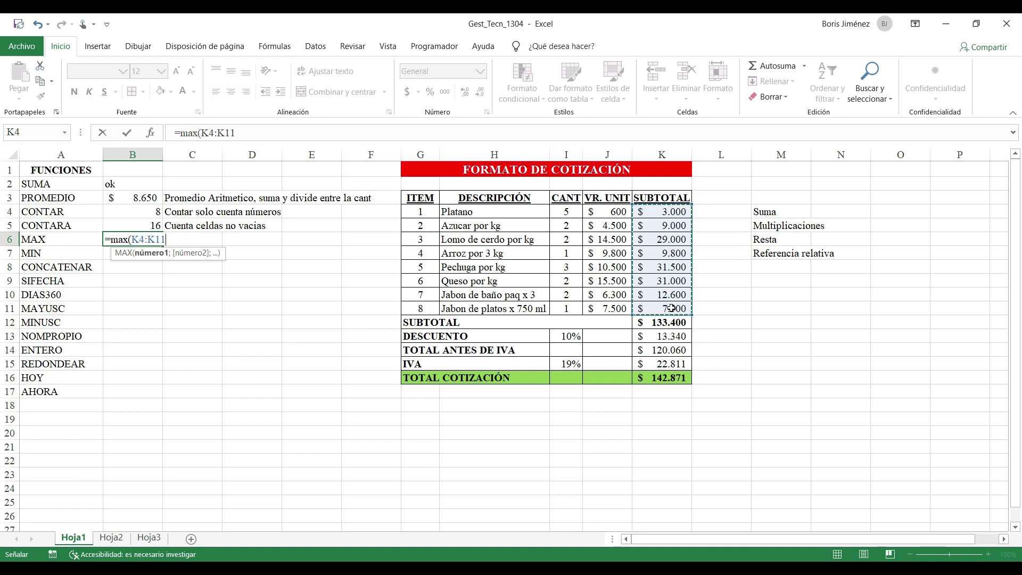
{"action": "type", "text": ")"}
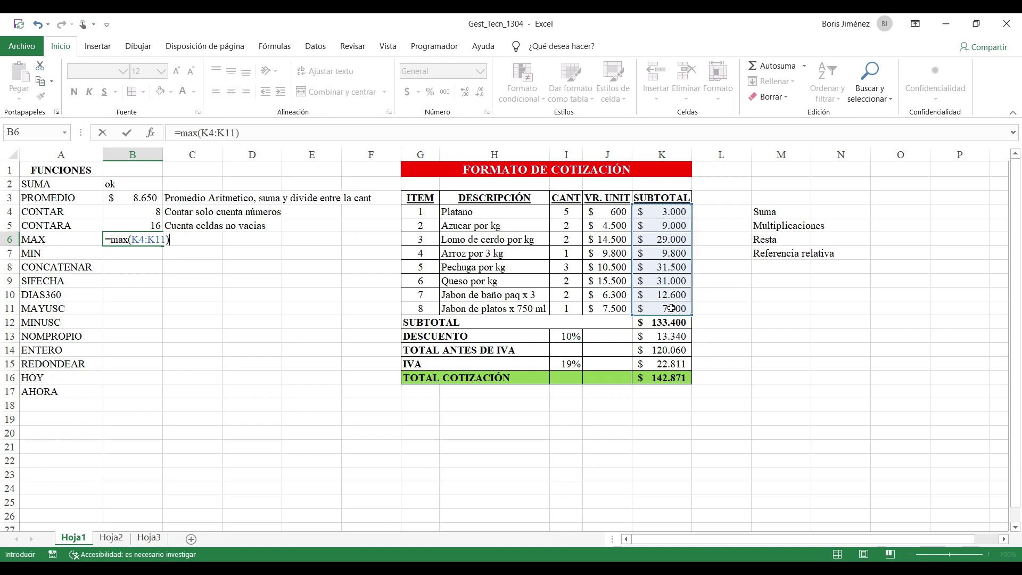
{"action": "key", "text": "Return"}
{"action": "key", "text": "Up"}
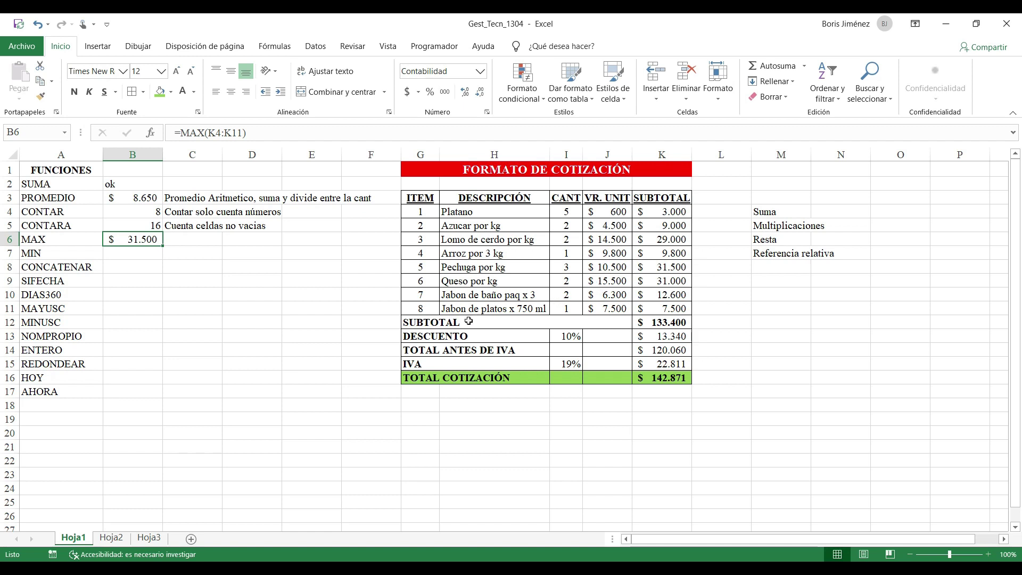
{"action": "left_click", "coordinate": [663, 267]}
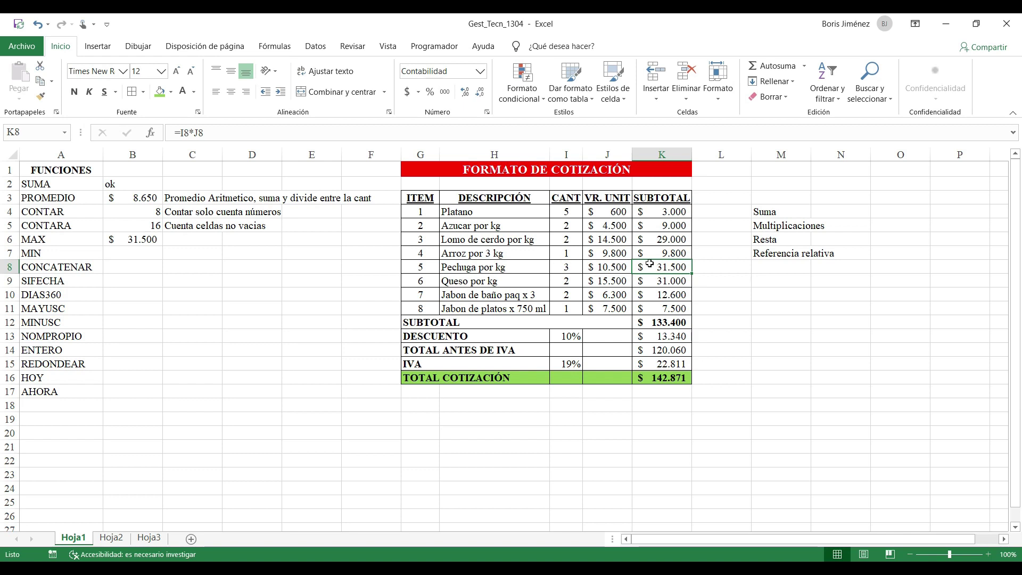
- Find the lowest item subtotal in B7 with =MIN(K4:K11) and locate it in the SUBTOTAL column
{"action": "left_click", "coordinate": [134, 256]}
{"action": "type", "text": "=min("}
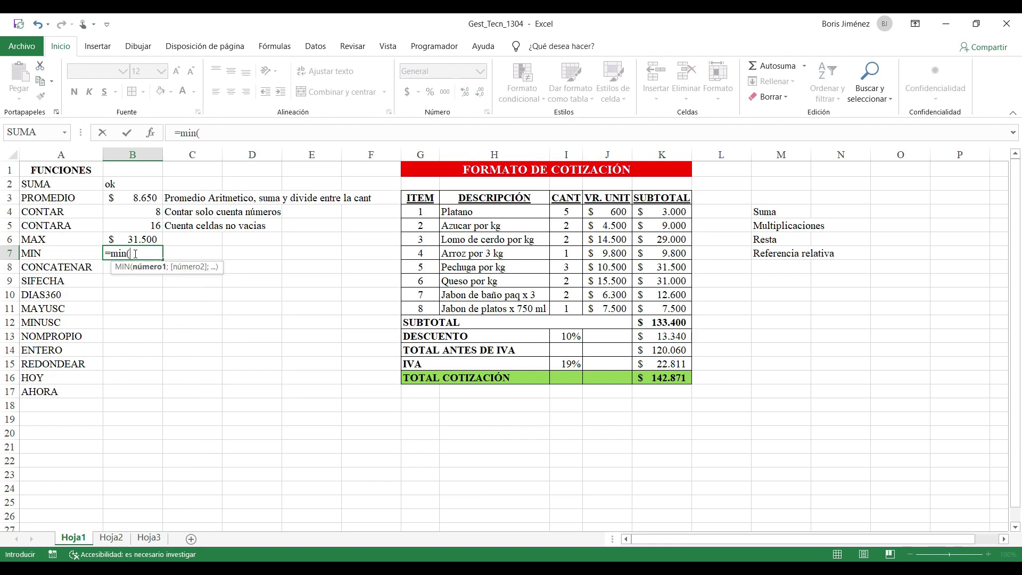
{"action": "left_click_drag", "start_coordinate": [665, 212], "coordinate": [664, 311]}
{"action": "type", "text": ")"}
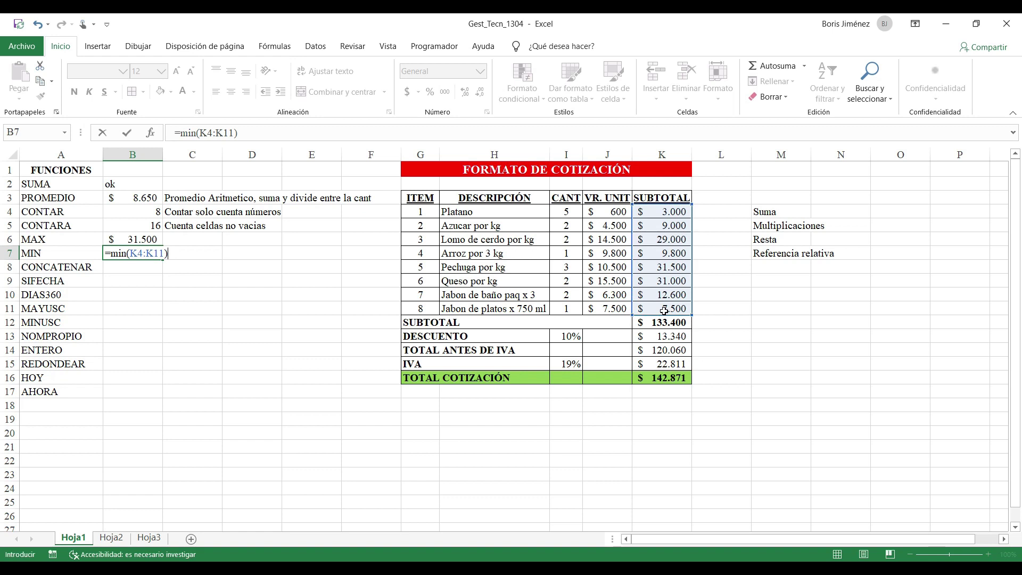
{"action": "key", "text": "Return"}
{"action": "key", "text": "Up"}
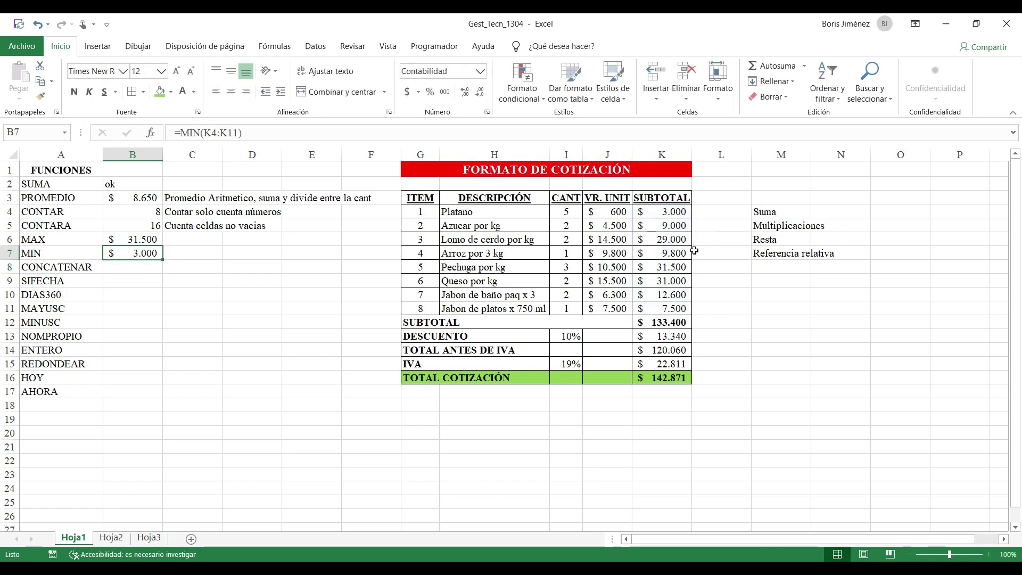
{"action": "left_click", "coordinate": [677, 215]}
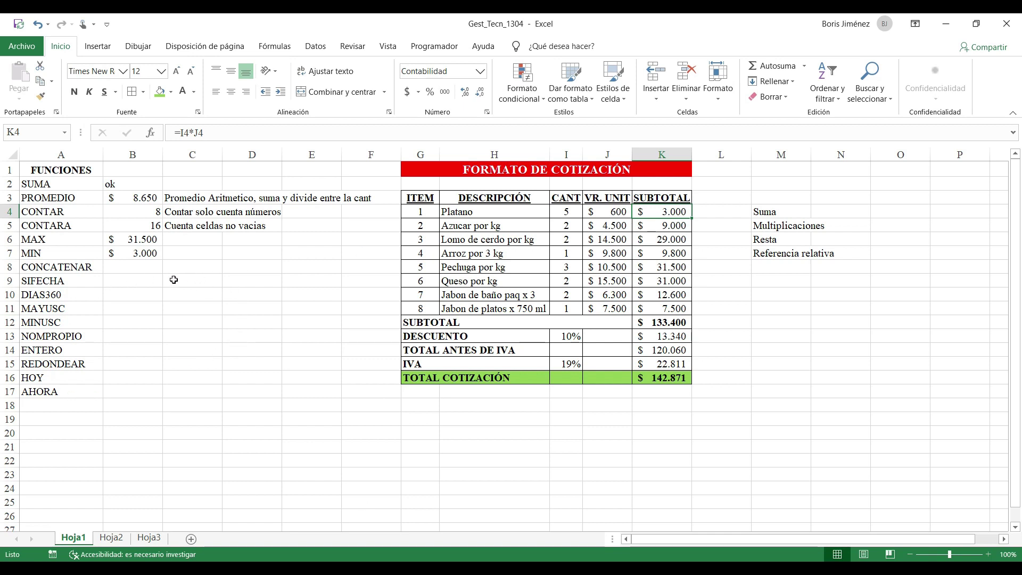
- Add the notes "Determina el valor maximo" in C6 and "Determina el valor minimo" in C7
{"action": "left_click", "coordinate": [181, 246]}
{"action": "type", "text": "De"}
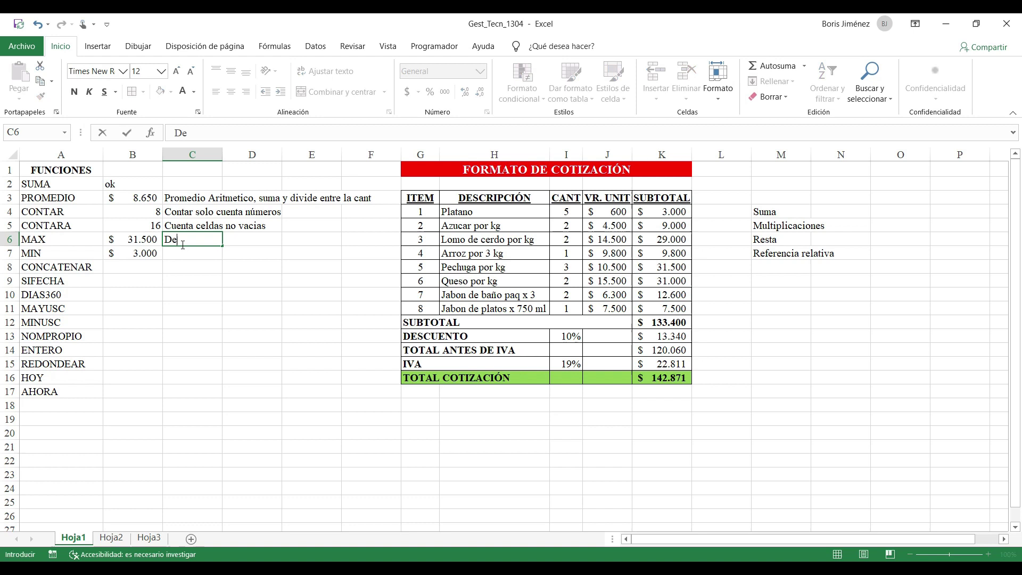
{"action": "type", "text": "termina el v"}
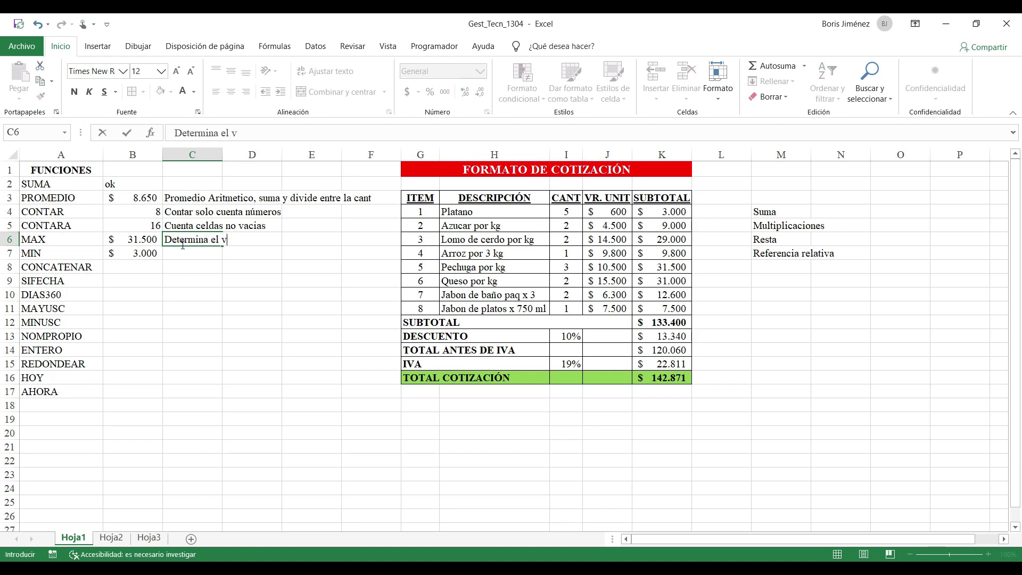
{"action": "type", "text": "alor maz"}
{"action": "key", "text": "BackSpace"}
{"action": "type", "text": "ximo"}
{"action": "key", "text": "Return"}
{"action": "type", "text": "Determina el valor minimo"}
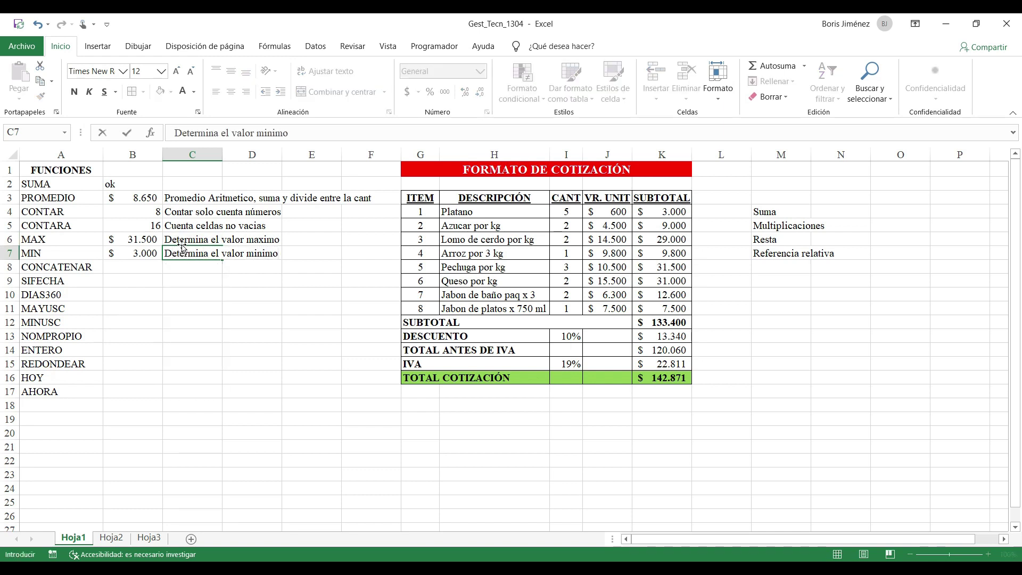
{"action": "key", "text": "Return"}
{"action": "key", "text": "Left"}
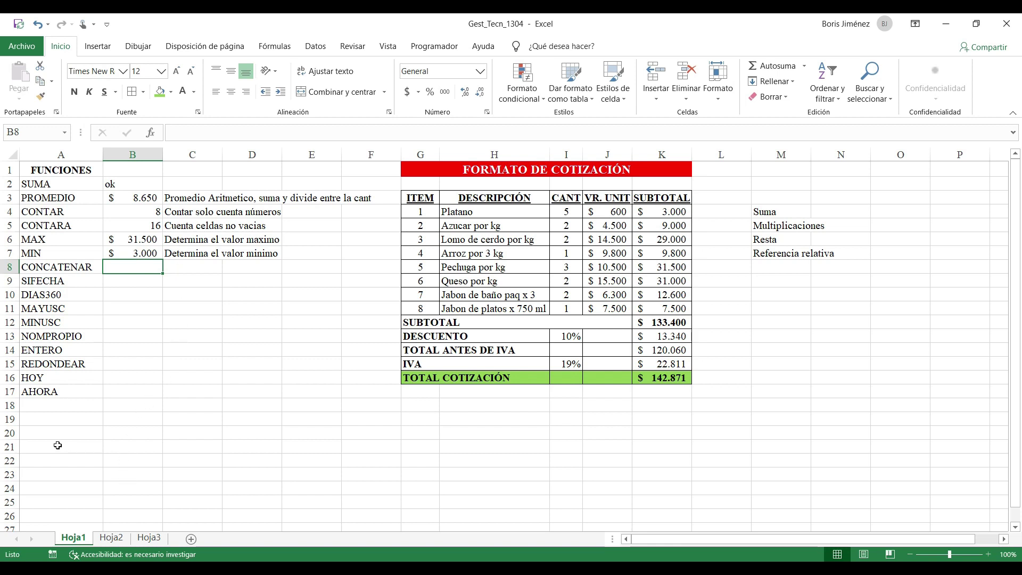
- Enter the text fragments "El valor de" in A21, "es de" in B21 and "por unidad" in C21
{"action": "left_click", "coordinate": [57, 436]}
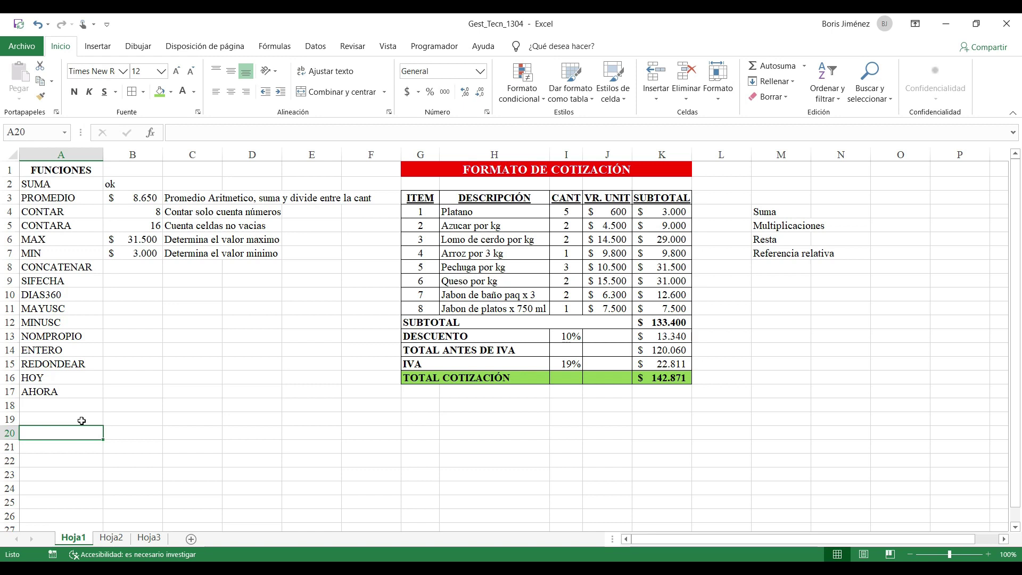
{"action": "left_click", "coordinate": [82, 421]}
{"action": "left_click", "coordinate": [78, 443]}
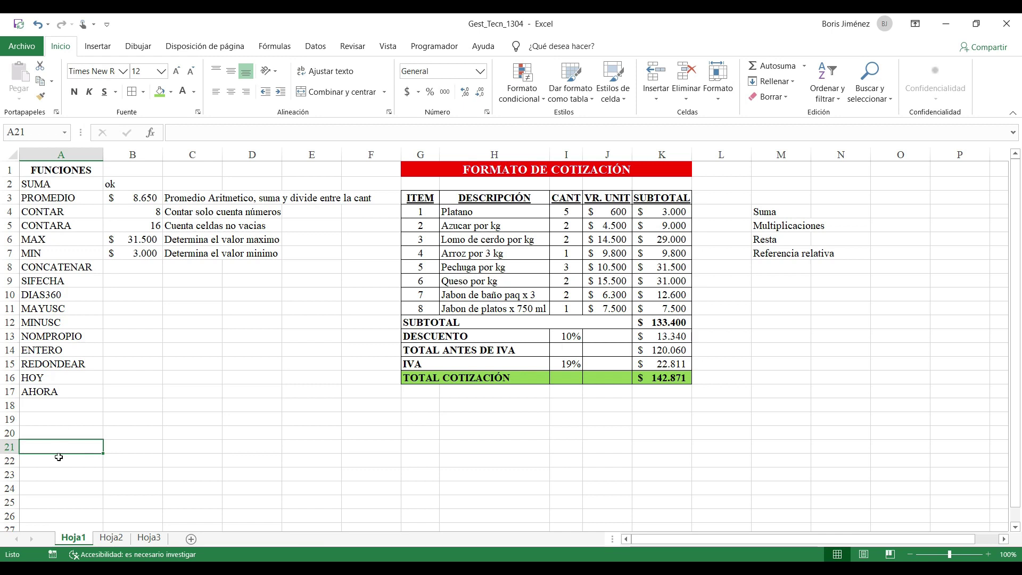
{"action": "type", "text": "El valor de"}
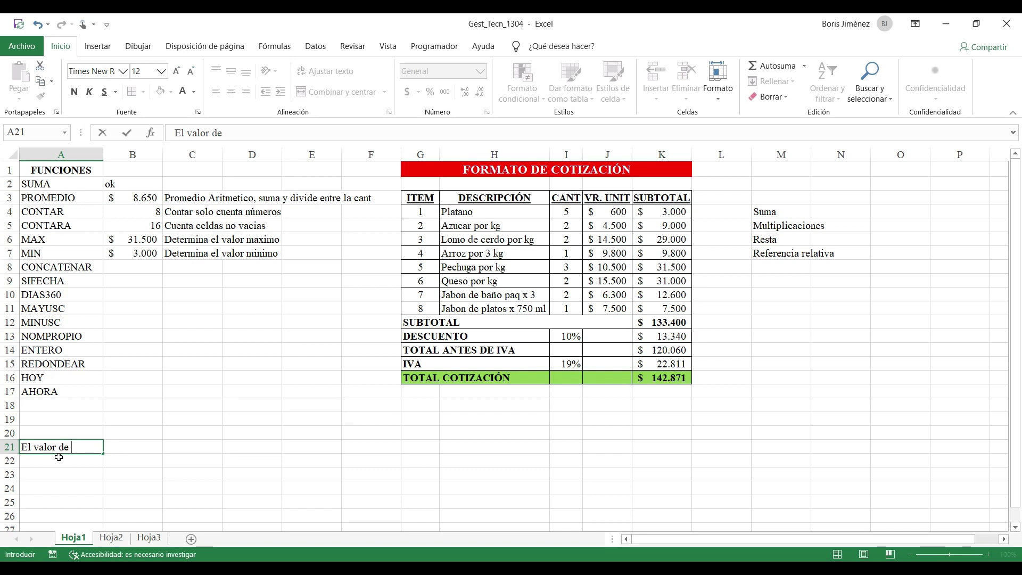
{"action": "key", "text": "Tab"}
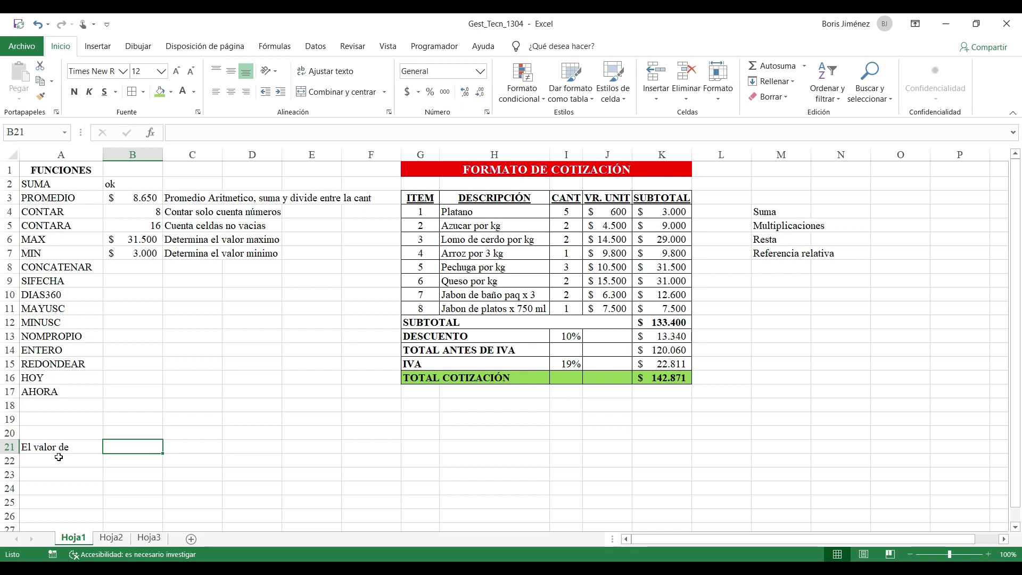
{"action": "type", "text": "es de"}
{"action": "key", "text": "Tab"}
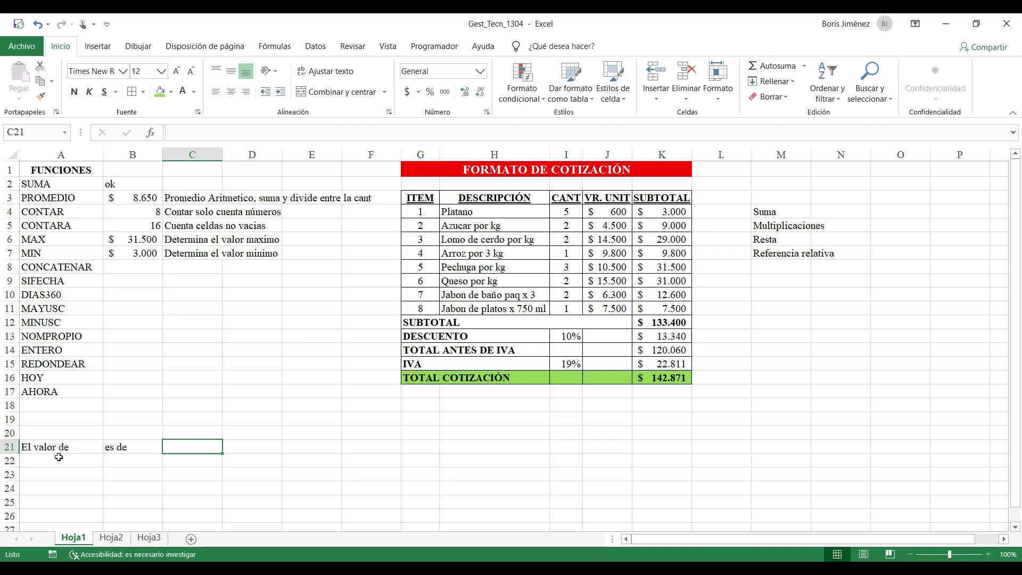
{"action": "type", "text": "por unidad"}
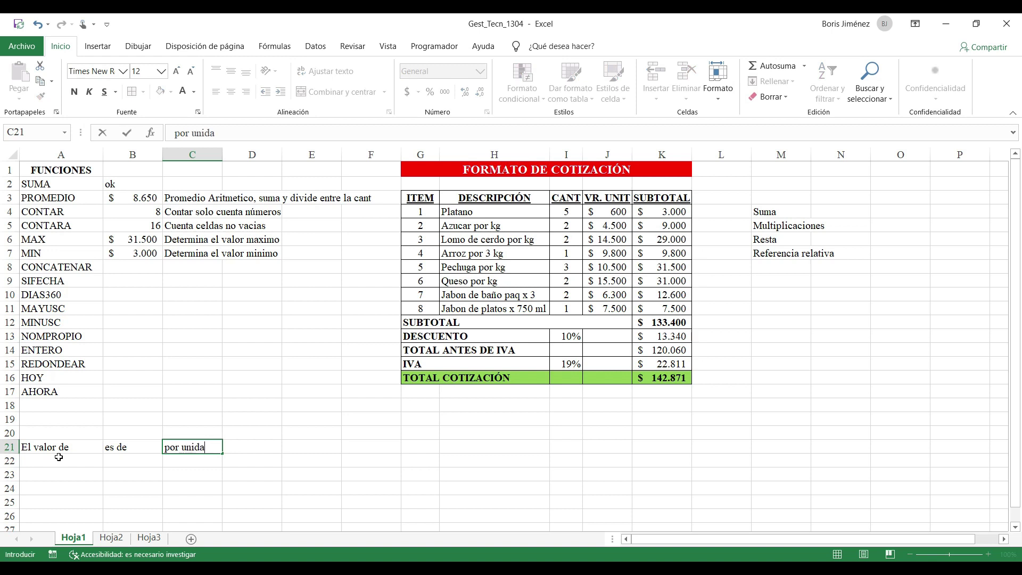
{"action": "key", "text": "Down"}
- Begin a formula in A23, two rows below the "El valor de" fragment
{"action": "key", "text": "Down"}
{"action": "key", "text": "Left"}
{"action": "key", "text": "Left"}
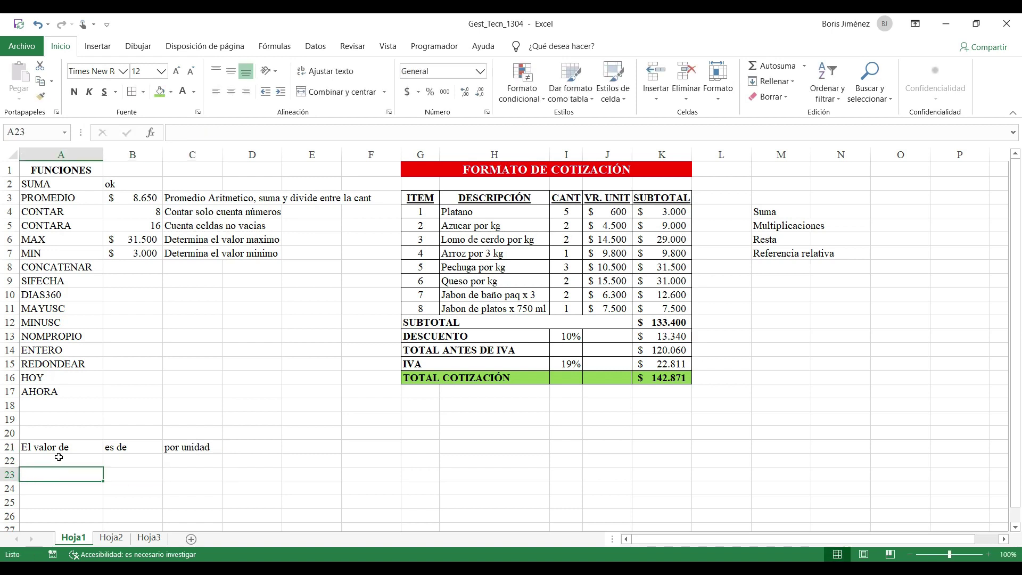
{"action": "type", "text": "="}
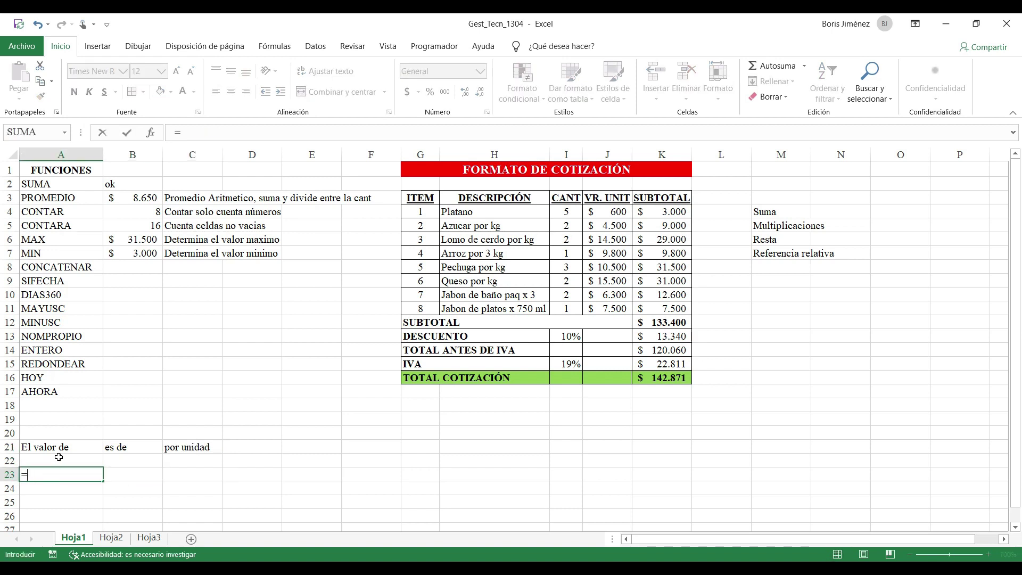
{"action": "type", "text": "El valo"}
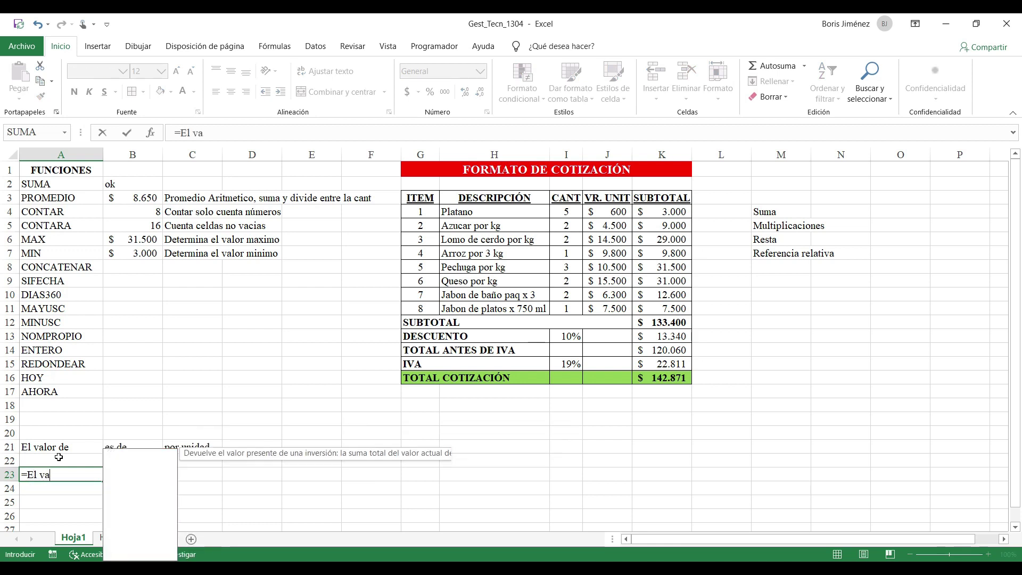
{"action": "key", "text": "BackSpace"}
{"action": "key", "text": "BackSpace"}
{"action": "key", "text": "BackSpace"}
{"action": "key", "text": "BackSpace"}
{"action": "key", "text": "BackSpace"}
{"action": "key", "text": "BackSpace"}
{"action": "key", "text": "BackSpace"}
- Start a CONCATENAR formula in A23 joining the "El valor de" fragment in A21 and the description in H4, each followed by a space
{"action": "type", "text": "concatenar"}
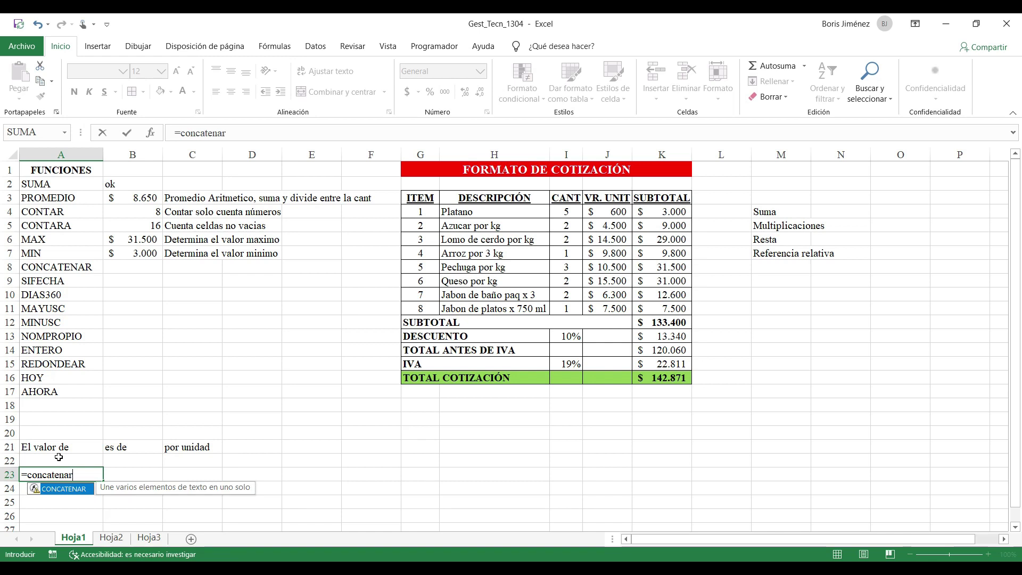
{"action": "type", "text": "("}
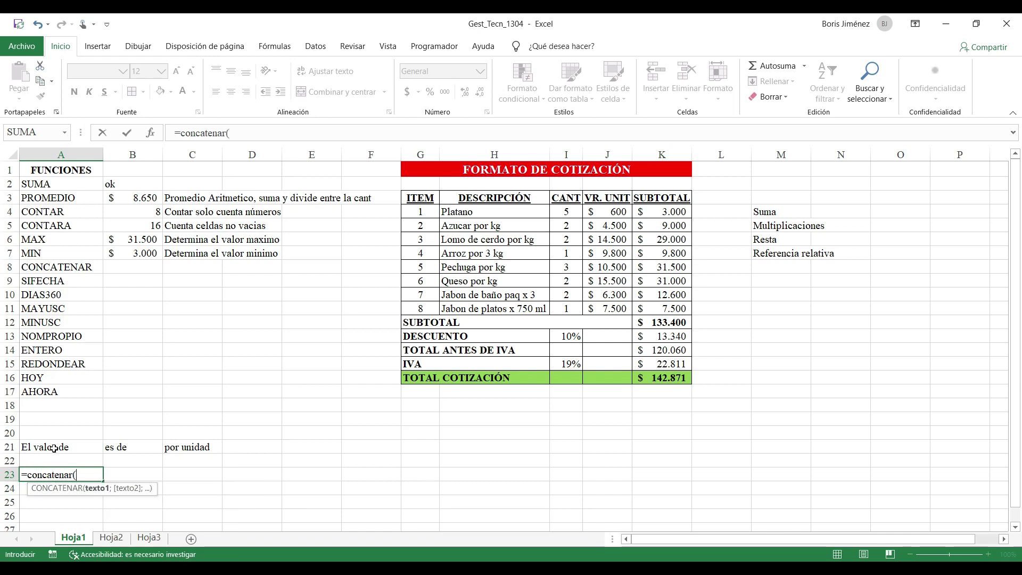
{"action": "left_click", "coordinate": [54, 448]}
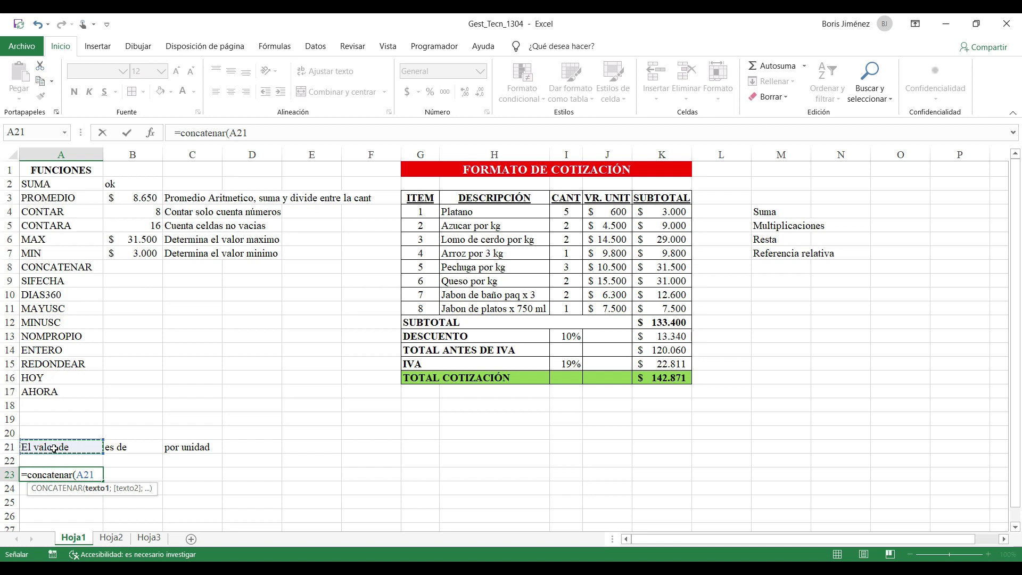
{"action": "type", "text": ";"}
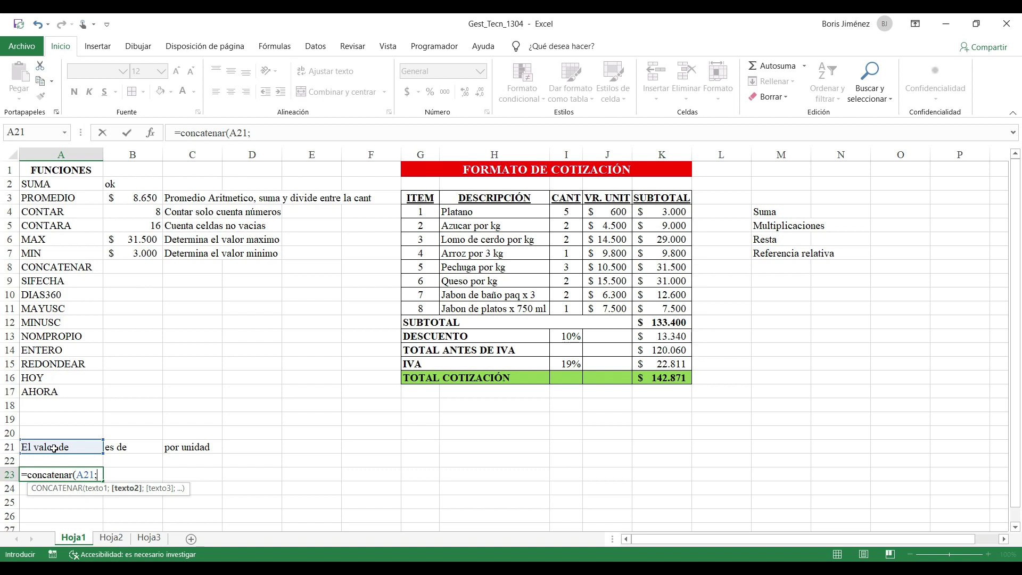
{"action": "type", "text": "\" \";"}
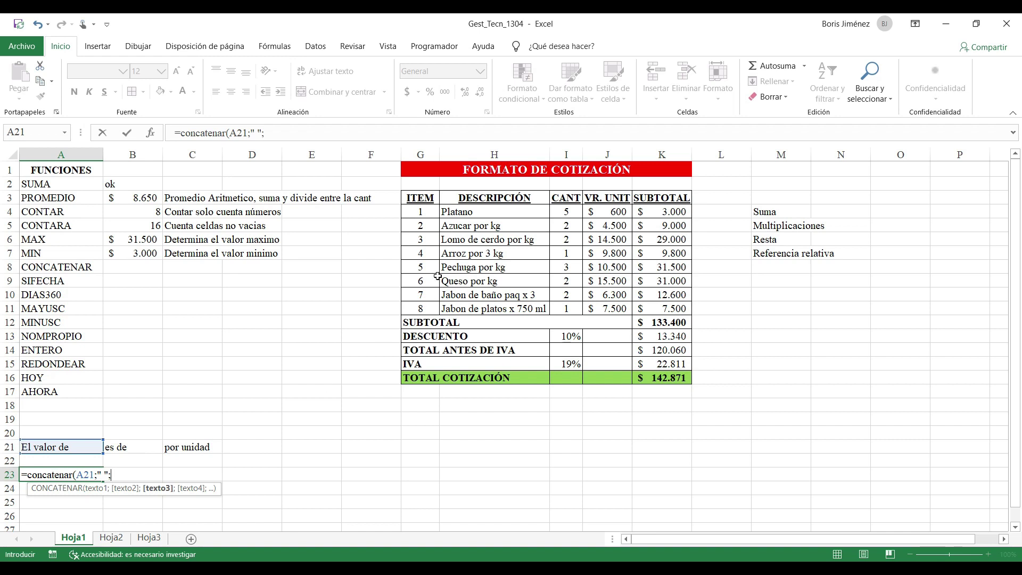
{"action": "left_click", "coordinate": [461, 211]}
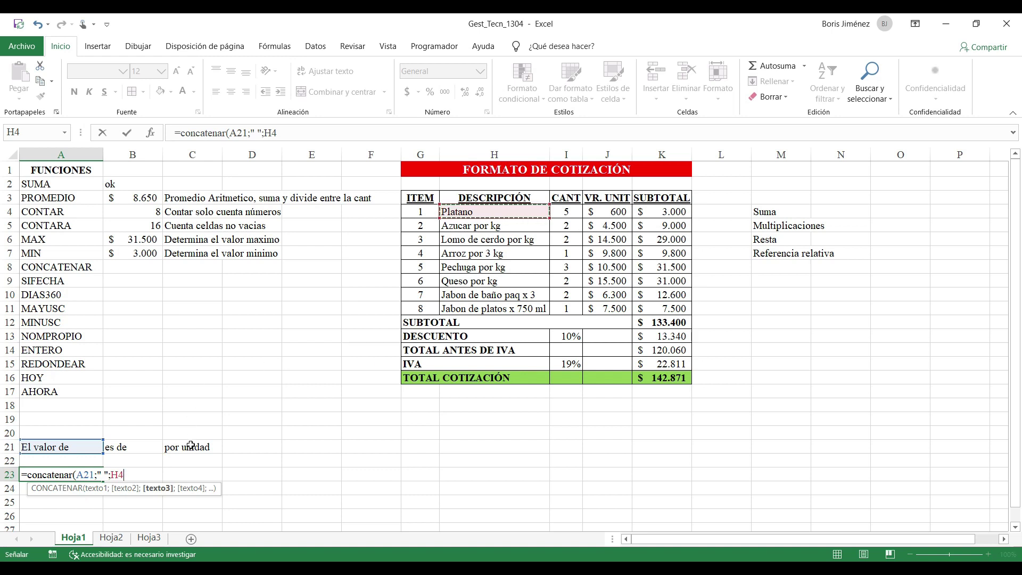
{"action": "type", "text": ";\" \";"}
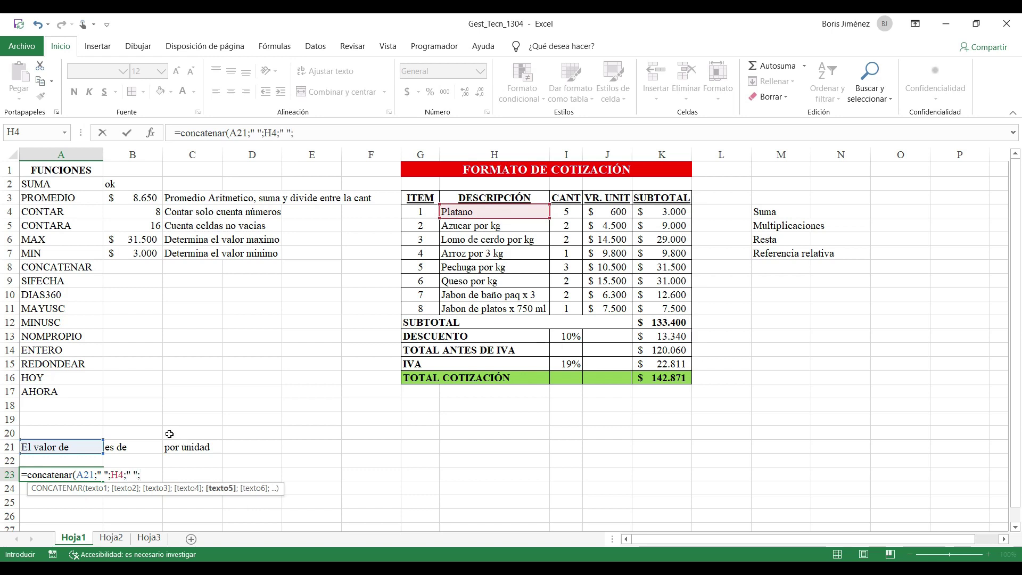
- Complete the A23 formula with B21, the unit price in J4 and C21, separated by " ", and enter it
{"action": "left_click", "coordinate": [115, 450]}
{"action": "type", "text": ";\" "}
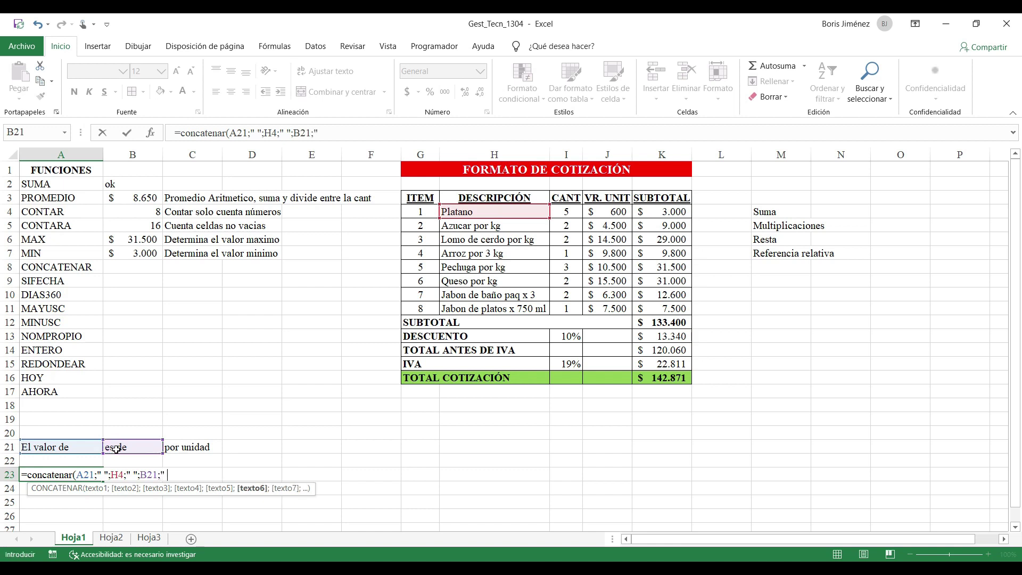
{"action": "type", "text": "\";"}
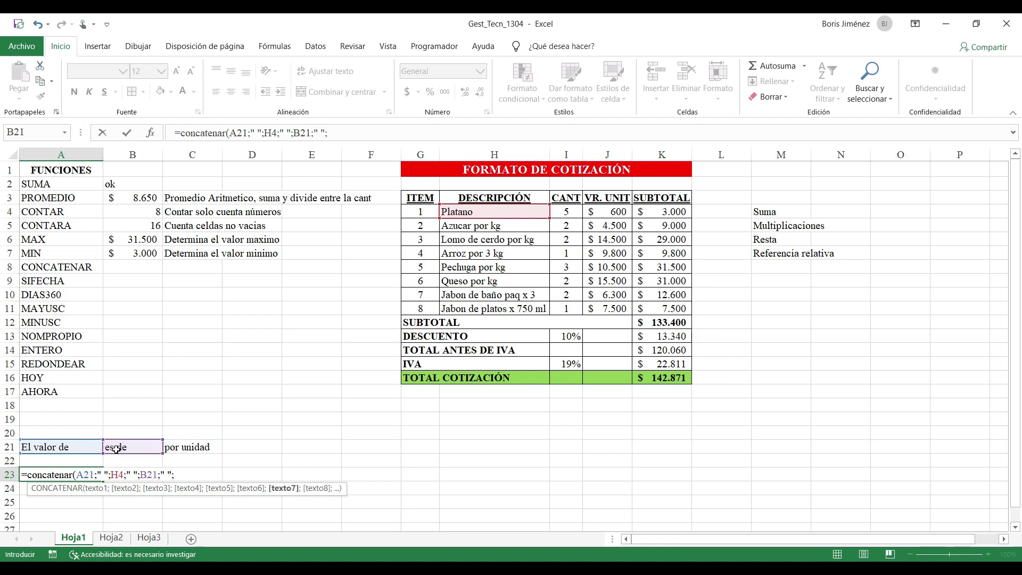
{"action": "left_click", "coordinate": [611, 212]}
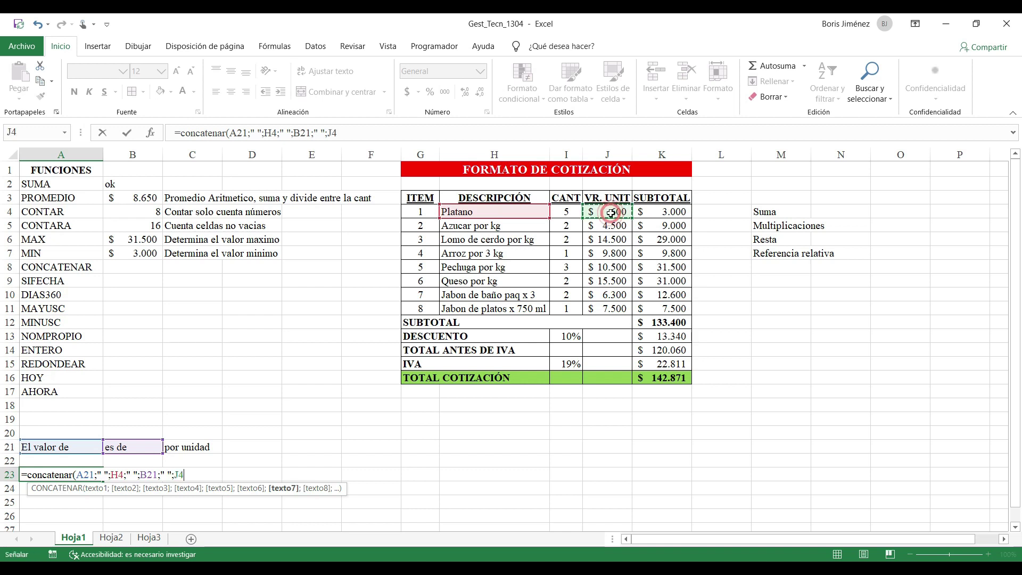
{"action": "type", "text": ";"}
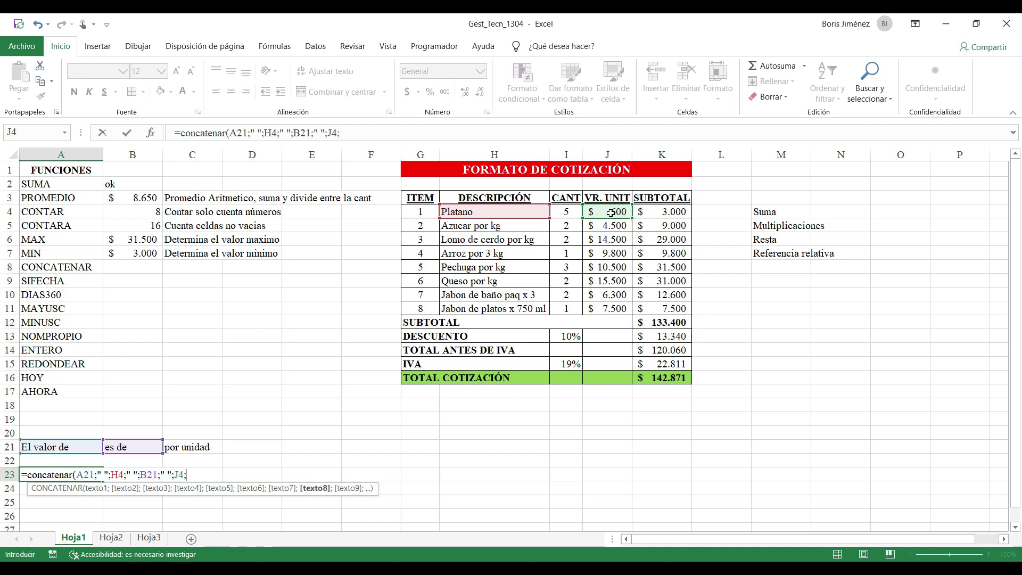
{"action": "type", "text": "\" \""}
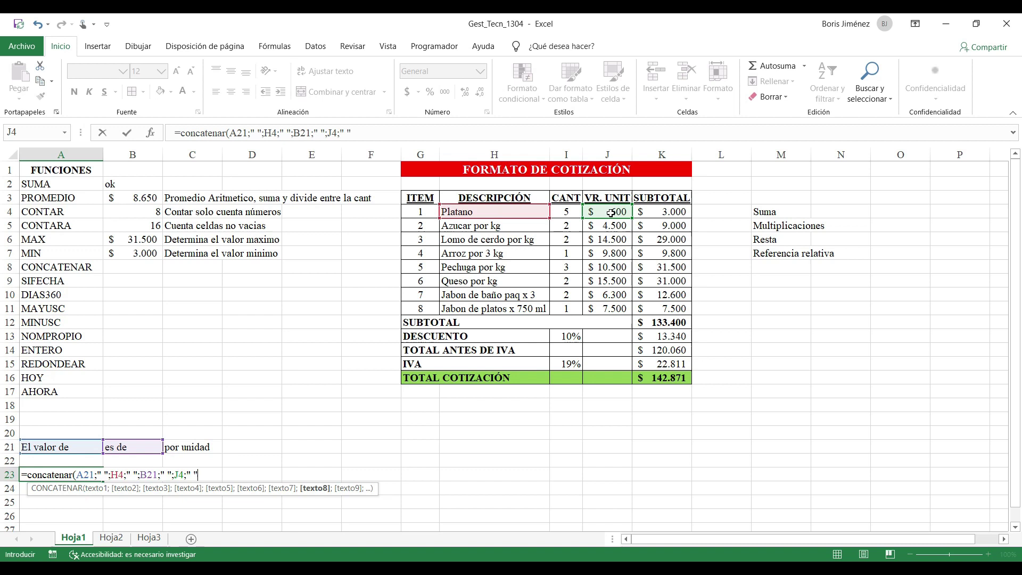
{"action": "type", "text": ";"}
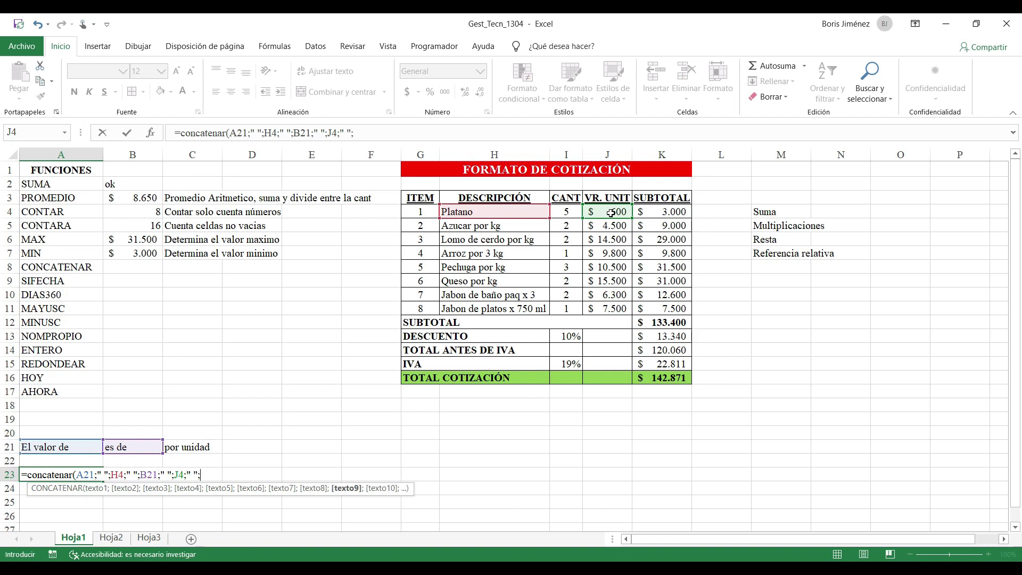
{"action": "left_click", "coordinate": [208, 446]}
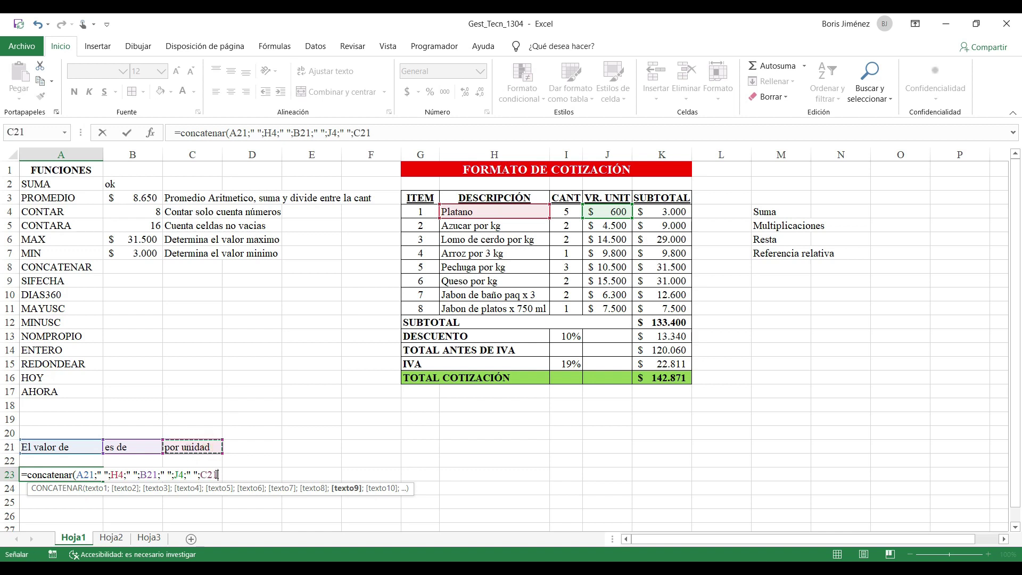
{"action": "type", "text": ")"}
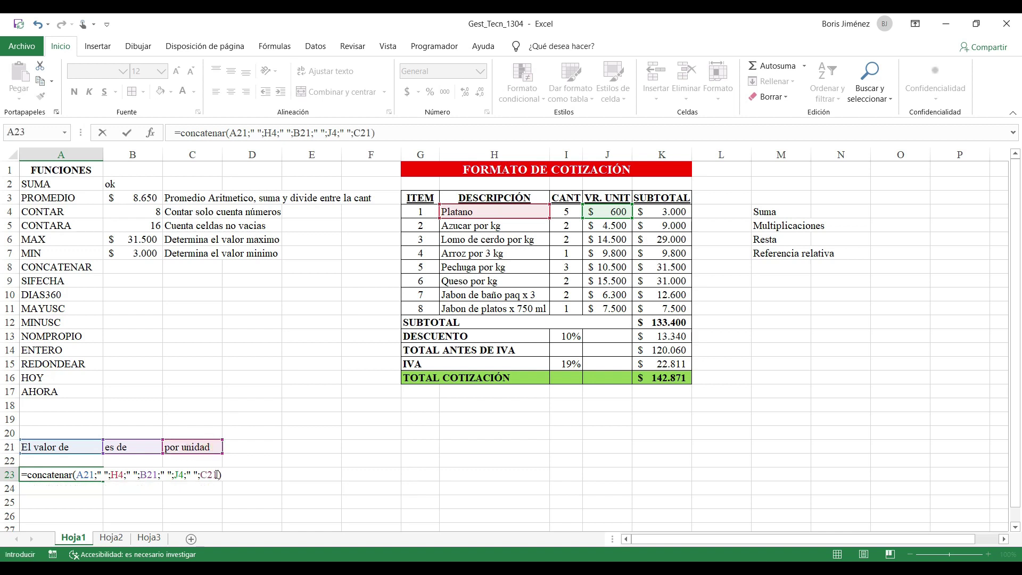
{"action": "key", "text": "Return"}
{"action": "left_click", "coordinate": [44, 479]}
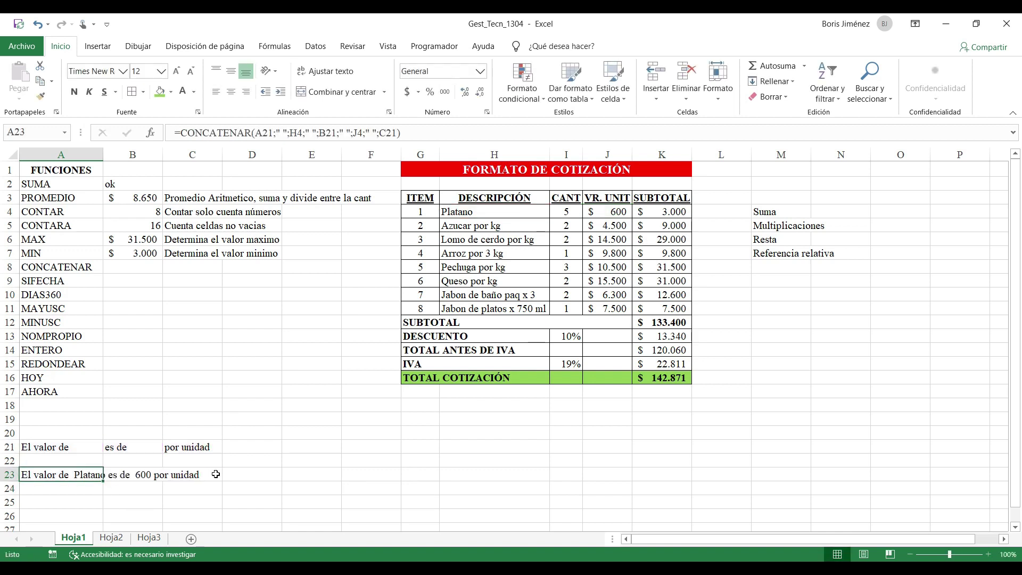
- Change the text fragment in A21 to "El valor de el" and check the concatenated sentence in A23
{"action": "left_click", "coordinate": [40, 447]}
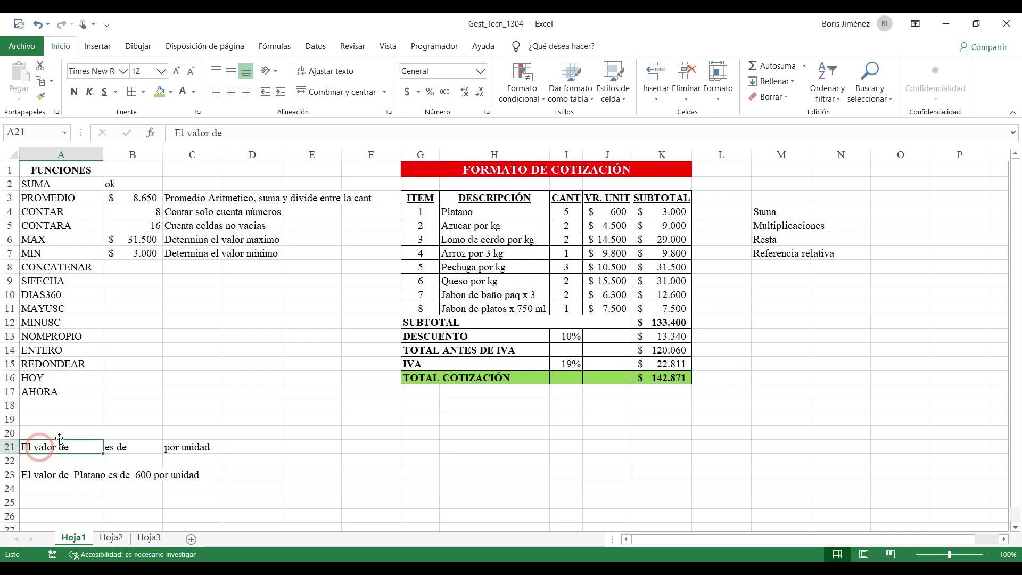
{"action": "left_click", "coordinate": [236, 140]}
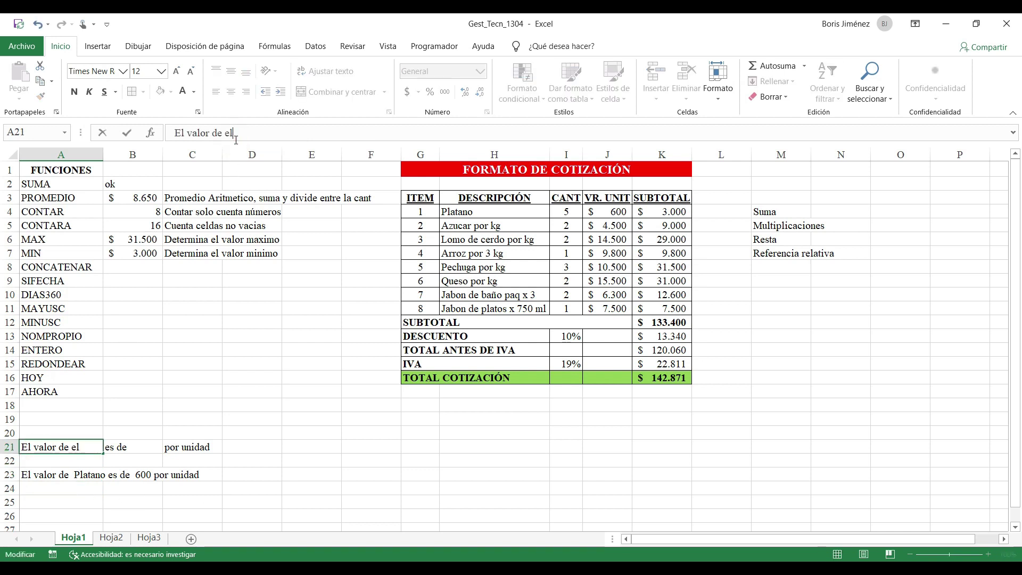
{"action": "type", "text": "el"}
{"action": "key", "text": "Return"}
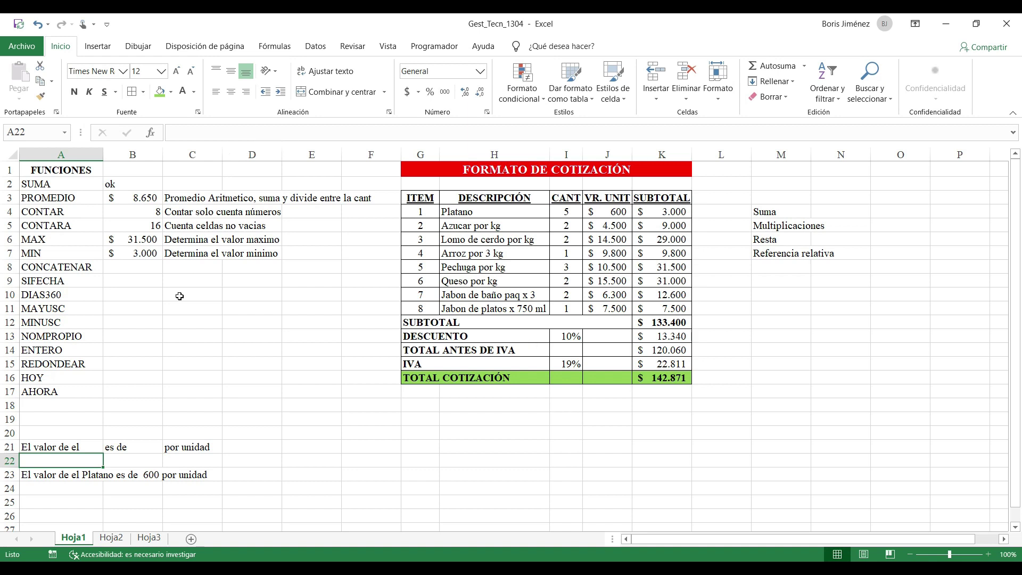
{"action": "left_click", "coordinate": [47, 474]}
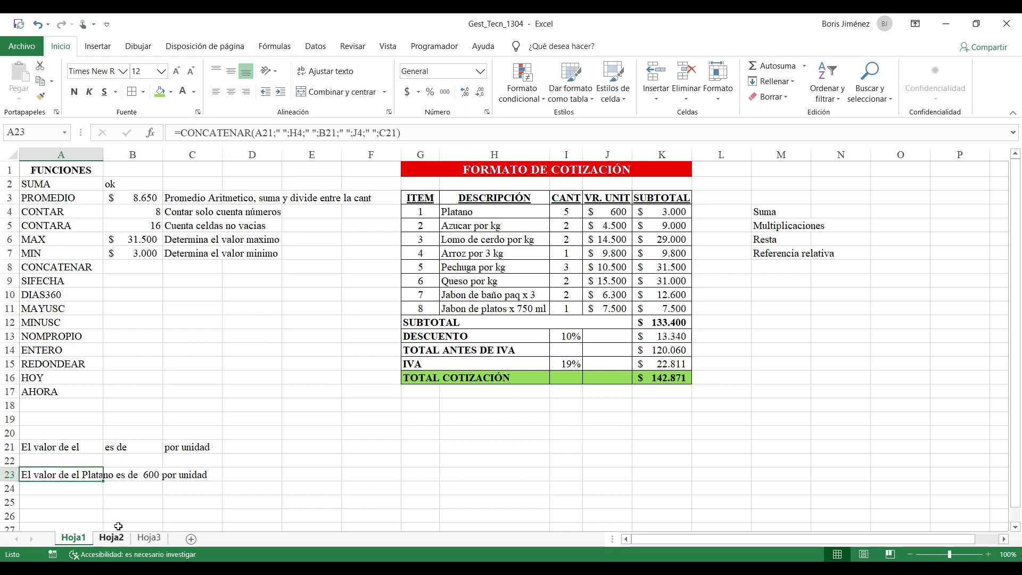
- Test the concatenated sentence by changing the first item's description in H4 to "Yuca", and undo that change
{"action": "left_click", "coordinate": [474, 212]}
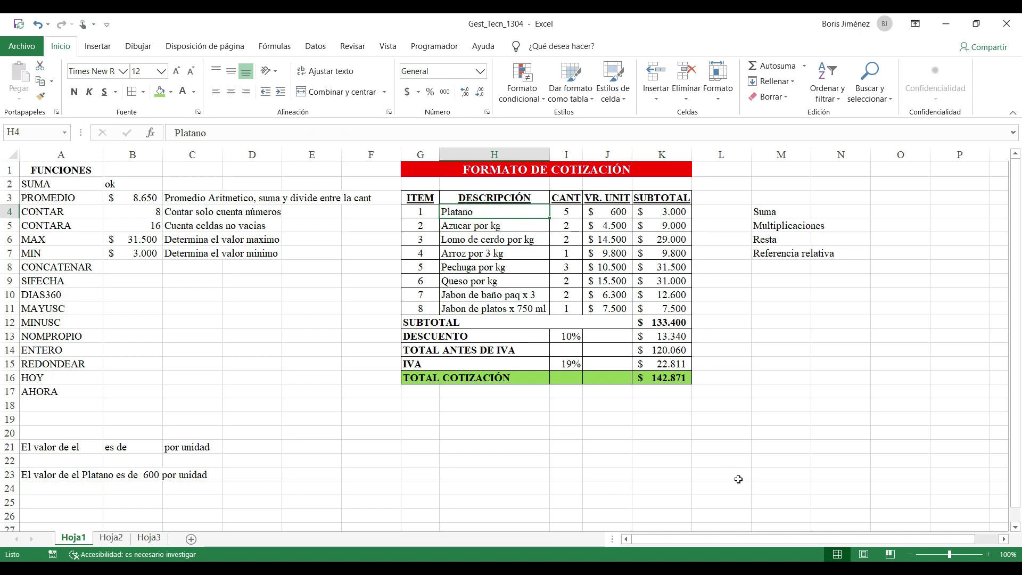
{"action": "type", "text": "Yuxa"}
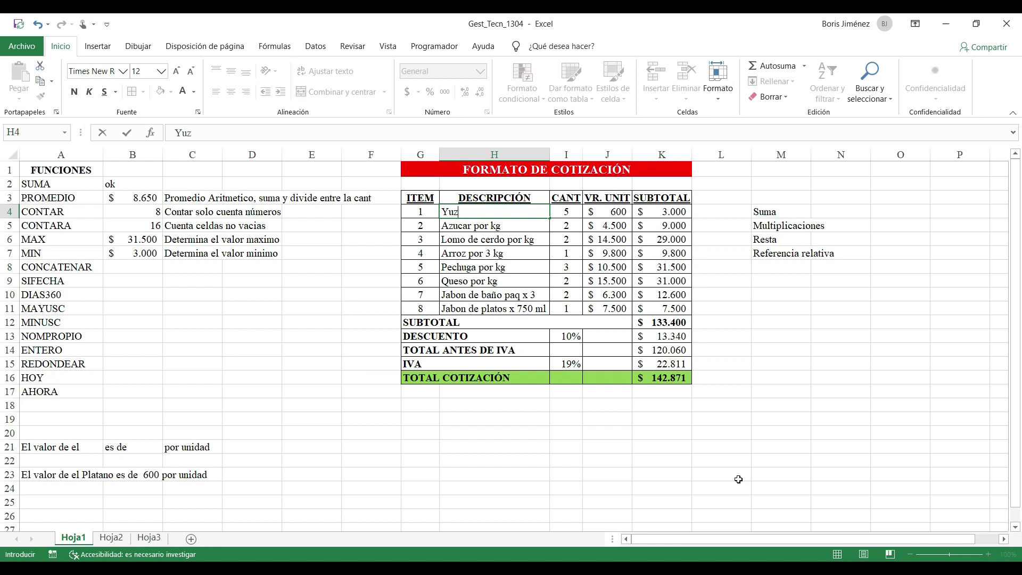
{"action": "type", "text": "ca"}
{"action": "key", "text": "Return"}
{"action": "key", "text": "Up"}
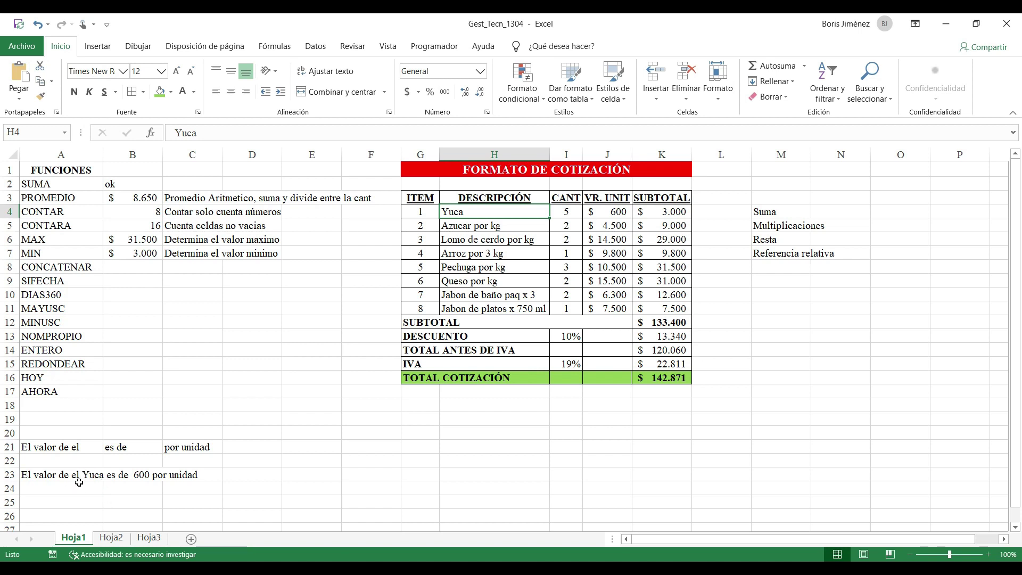
{"action": "key", "text": "ctrl+z"}
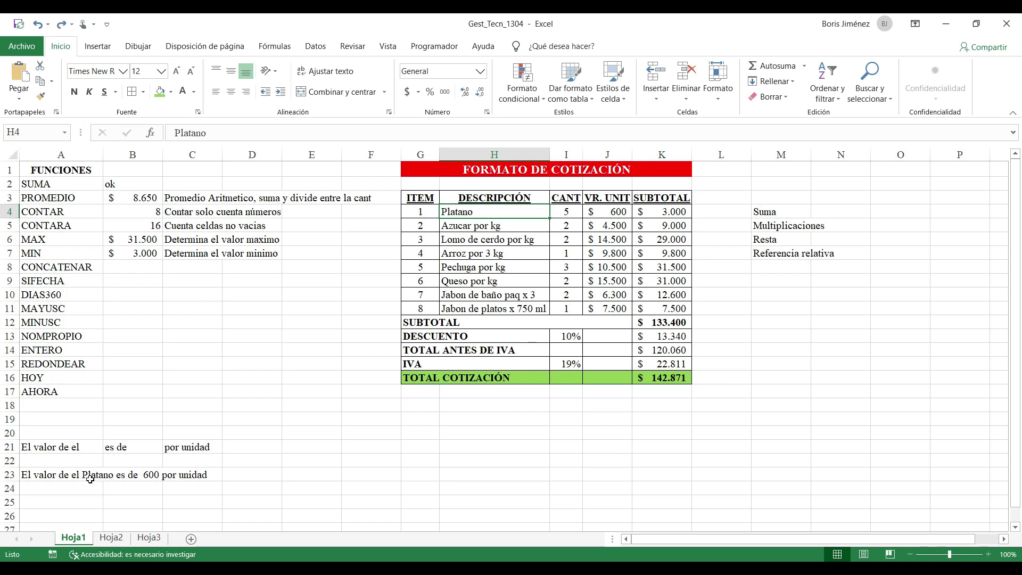
{"action": "left_click", "coordinate": [37, 475]}
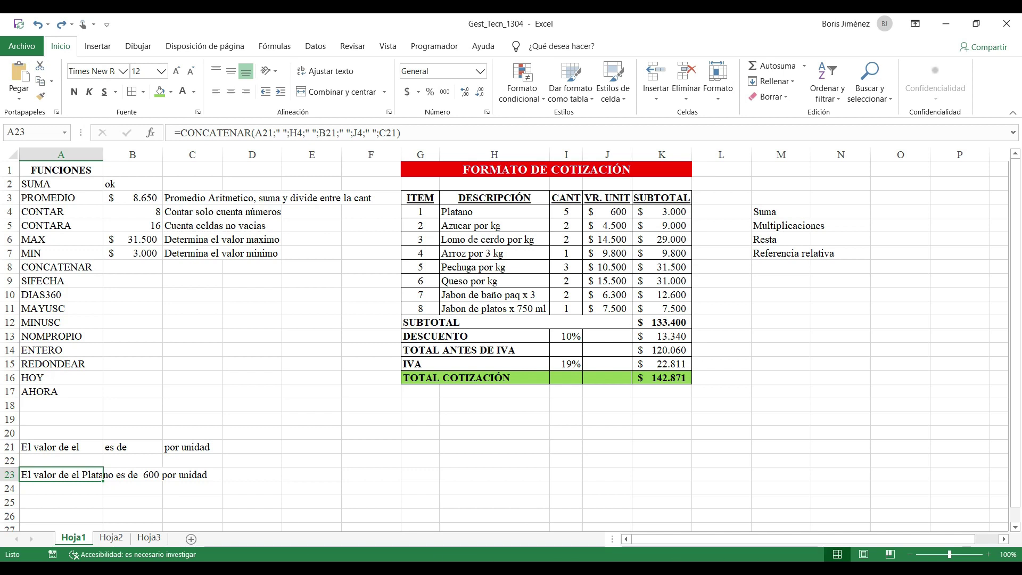
- Convert the concatenated sentence to uppercase in A24 with =MAYUSC(A23)
{"action": "left_click", "coordinate": [129, 268]}
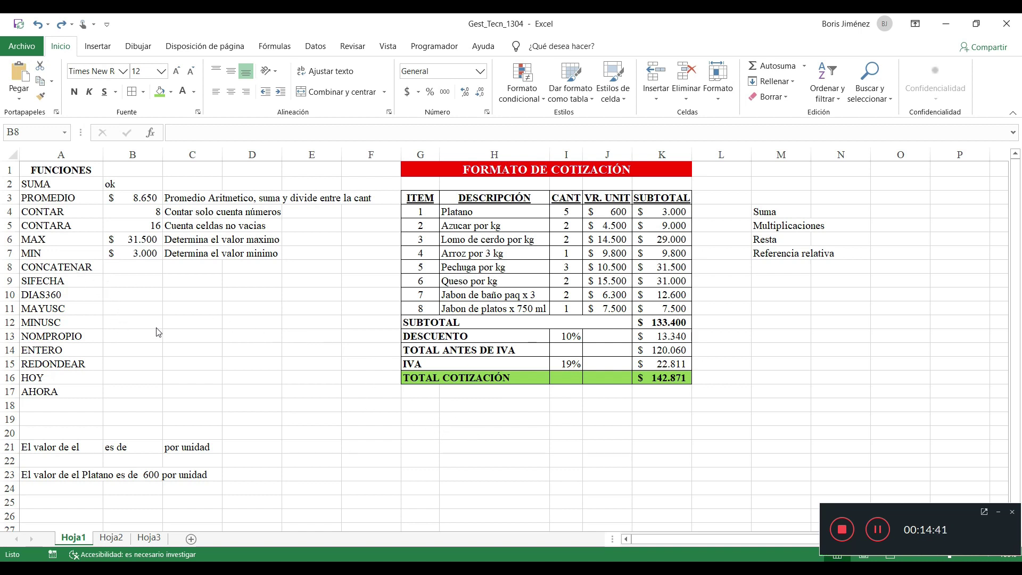
{"action": "left_click", "coordinate": [81, 479]}
{"action": "left_click", "coordinate": [81, 475]}
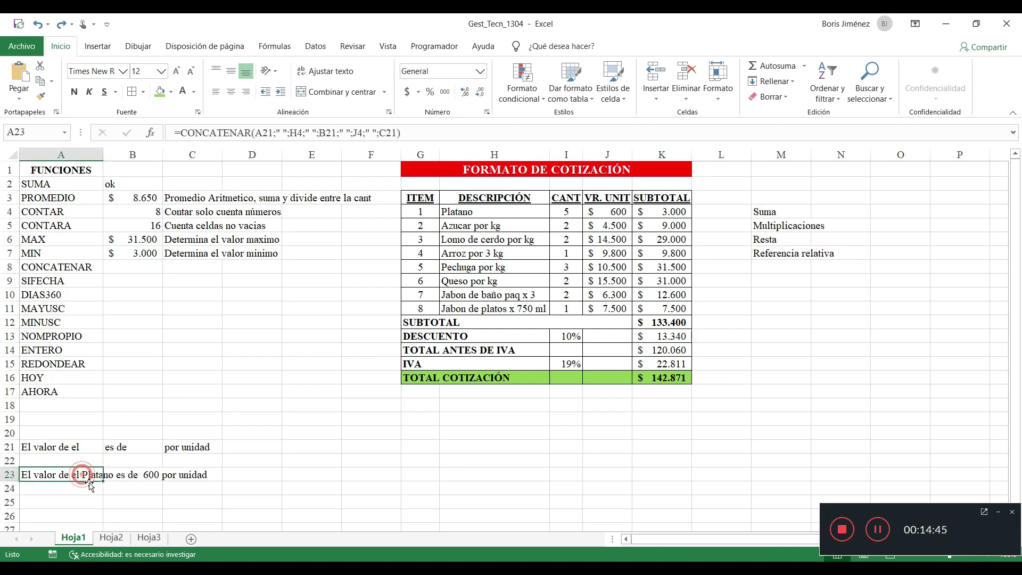
{"action": "key", "text": "Return"}
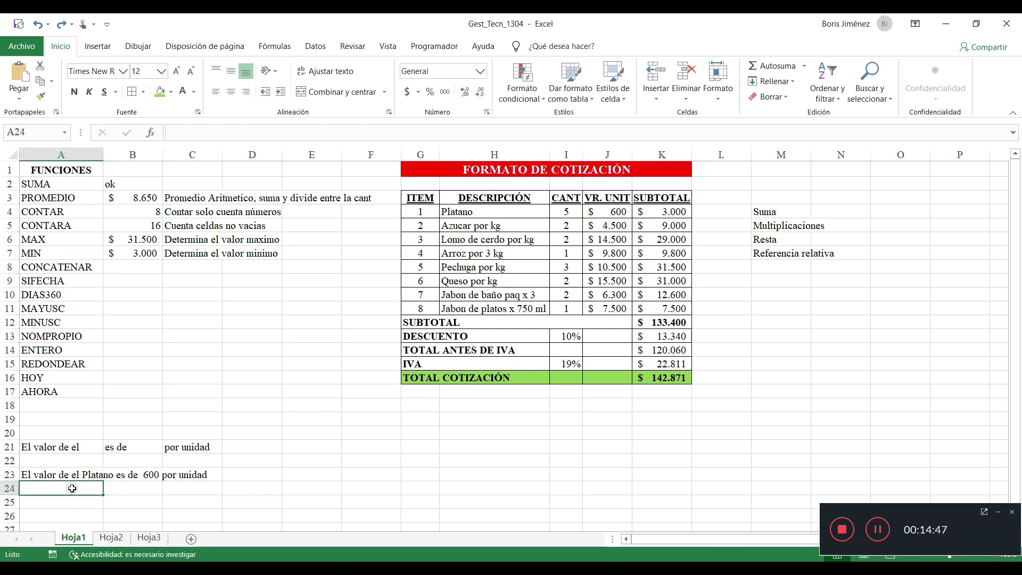
{"action": "type", "text": "="}
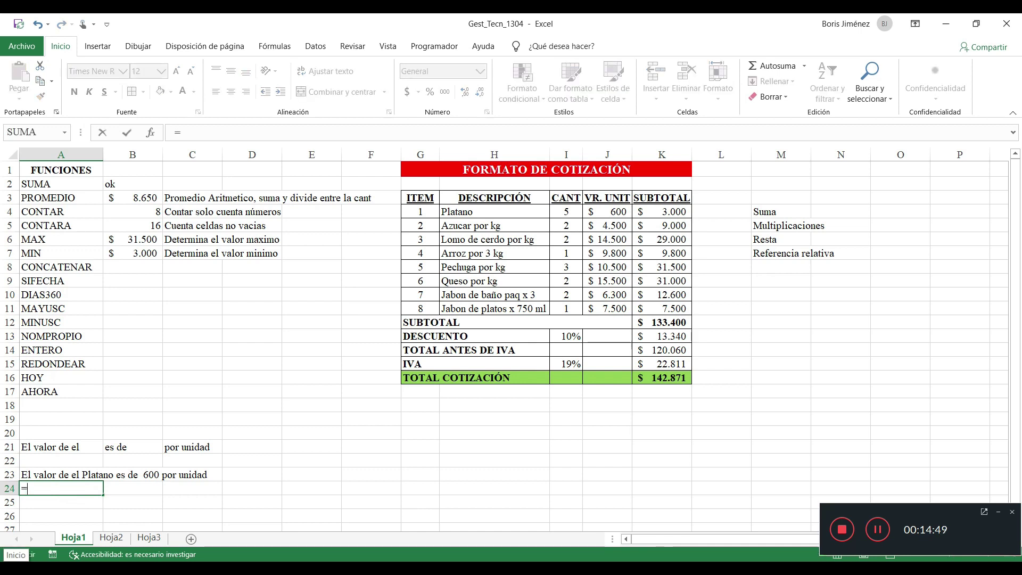
{"action": "type", "text": "ma"}
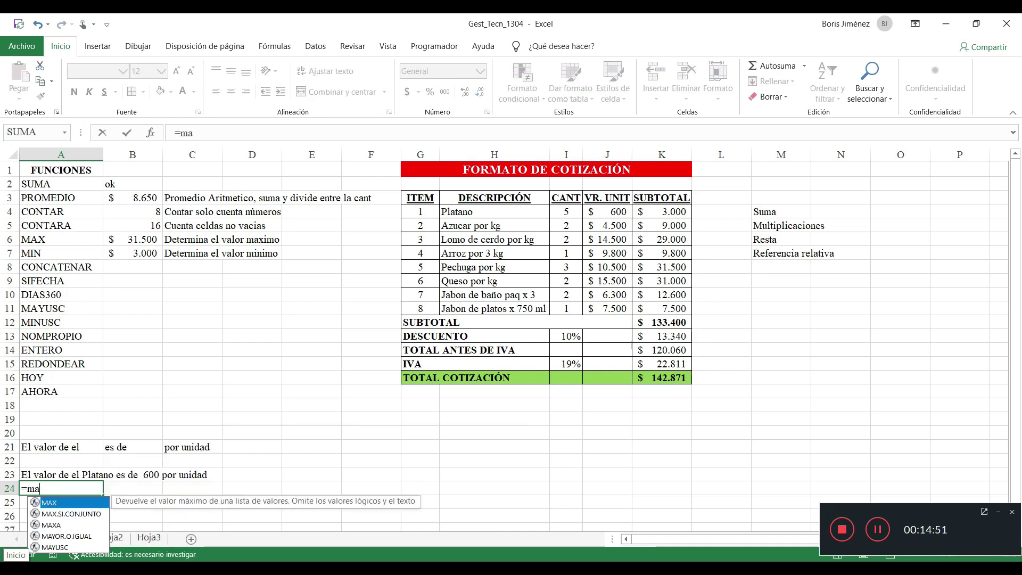
{"action": "type", "text": "yusc"}
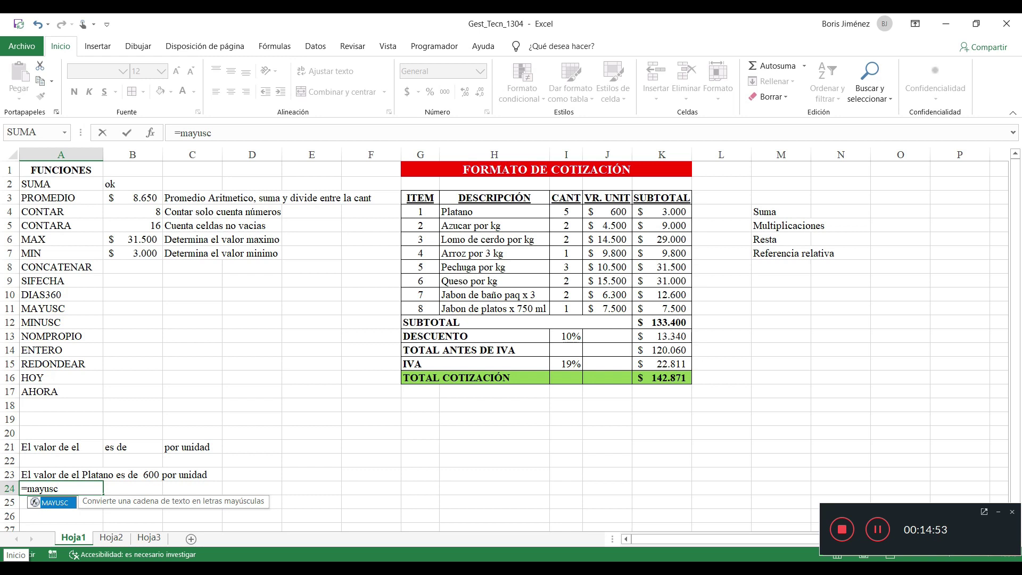
{"action": "type", "text": "("}
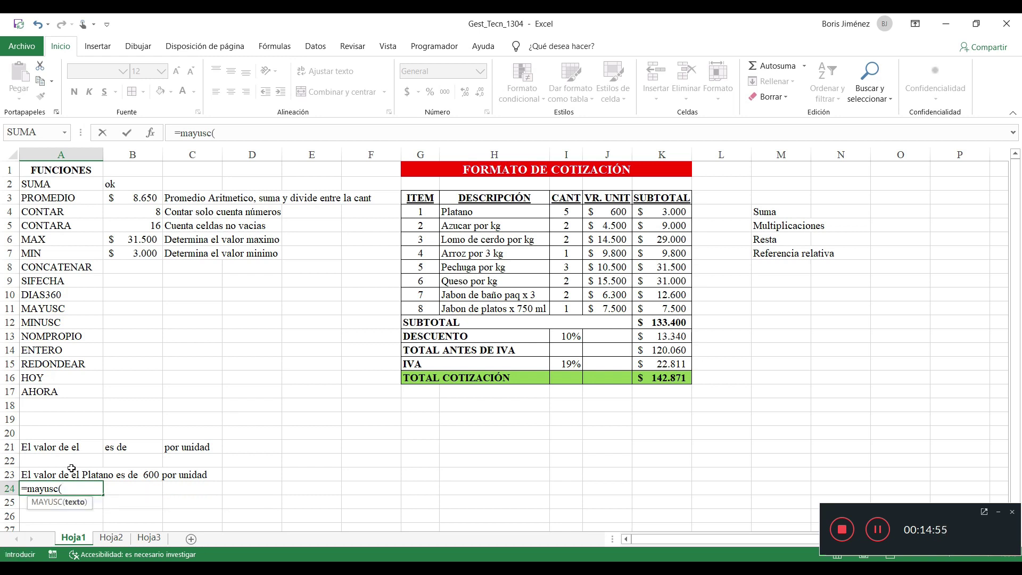
{"action": "left_click", "coordinate": [42, 472]}
{"action": "type", "text": ")"}
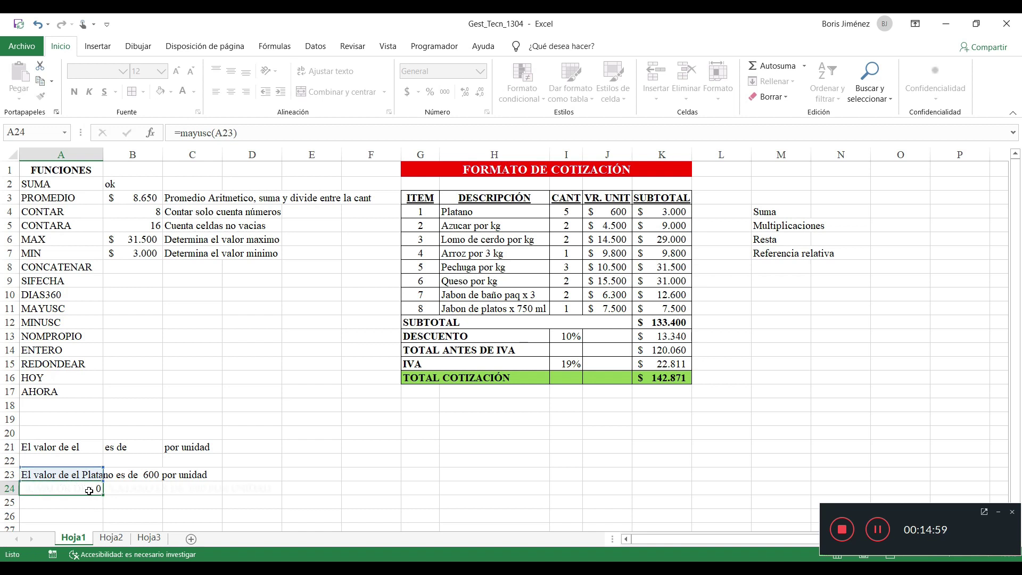
{"action": "key", "text": "Return"}
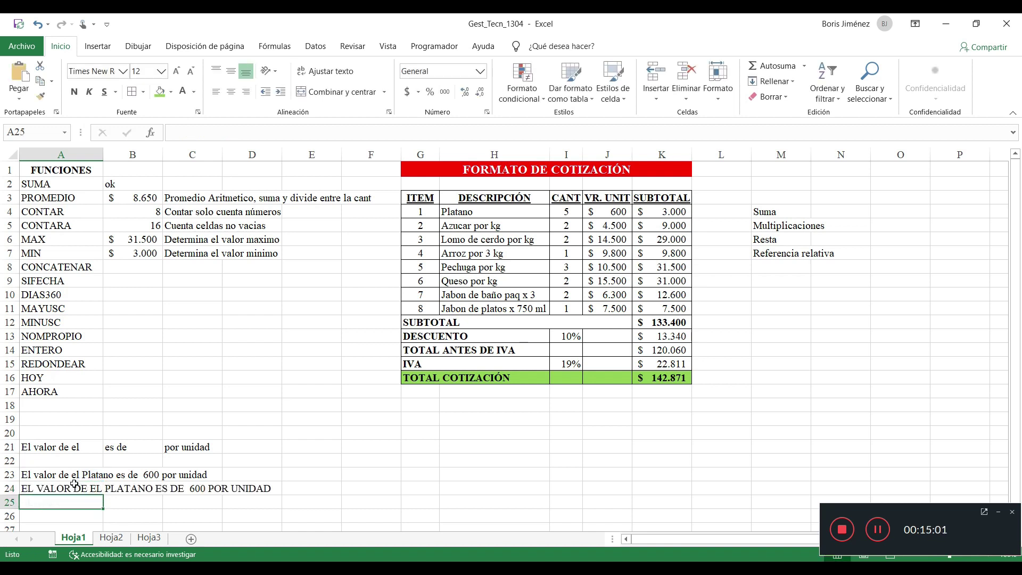
- Enter the MAYUSC explanatory note "Transformo el texto a mayuscula" in C11
{"action": "left_click", "coordinate": [190, 310]}
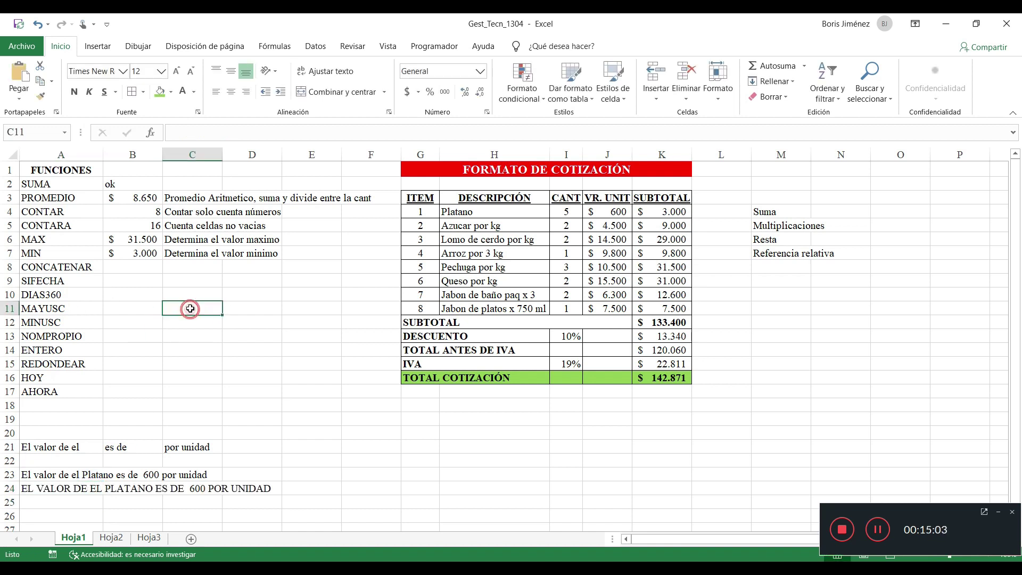
{"action": "type", "text": "Transp"}
{"action": "key", "text": "BackSpace"}
{"action": "type", "text": "f"}
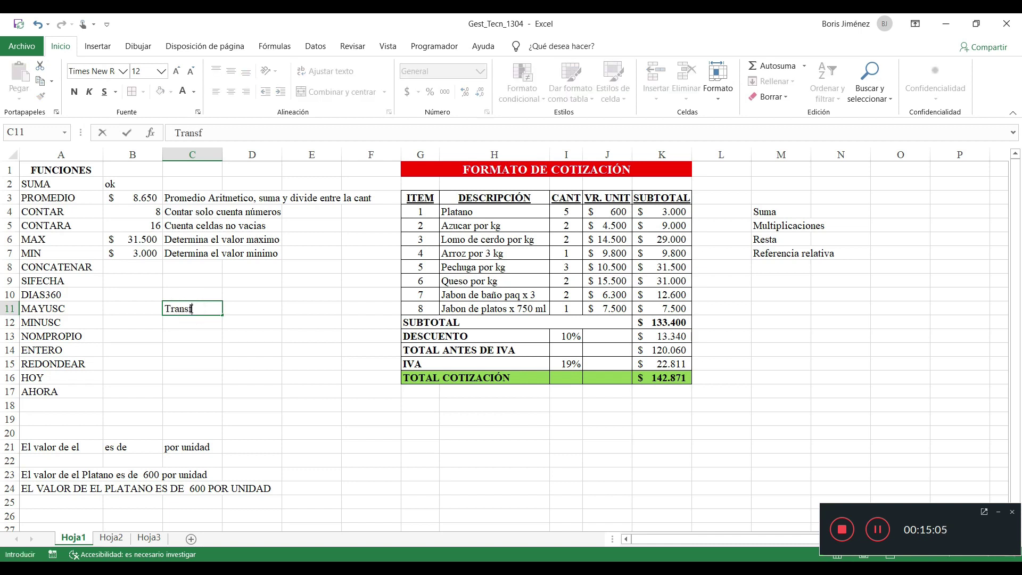
{"action": "type", "text": "ormo el texto a mayuscula"}
{"action": "key", "text": "Return"}
- Enter the MINUSC explanatory note "Transformo el texto a minuscula" in C12
{"action": "type", "text": "T"}
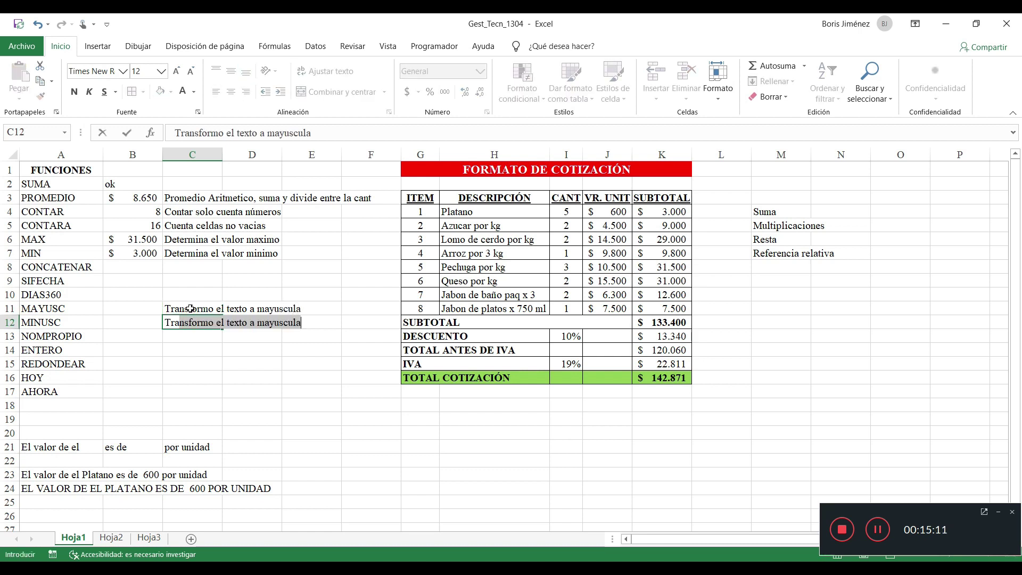
{"action": "type", "text": "ransorm"}
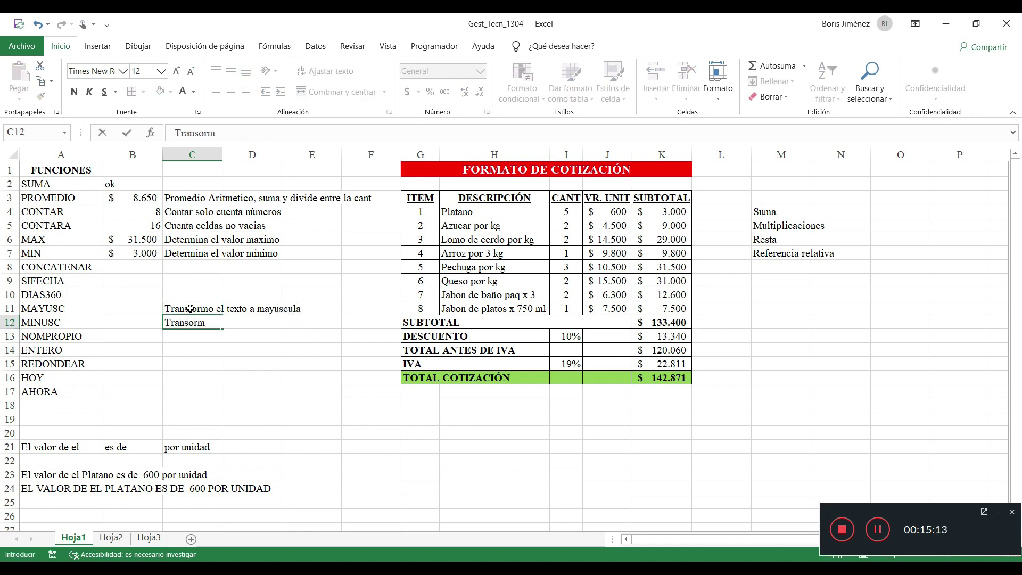
{"action": "key", "text": "BackSpace"}
{"action": "key", "text": "BackSpace"}
{"action": "key", "text": "BackSpace"}
{"action": "type", "text": "formo el texto a minuscula"}
{"action": "key", "text": "Return"}
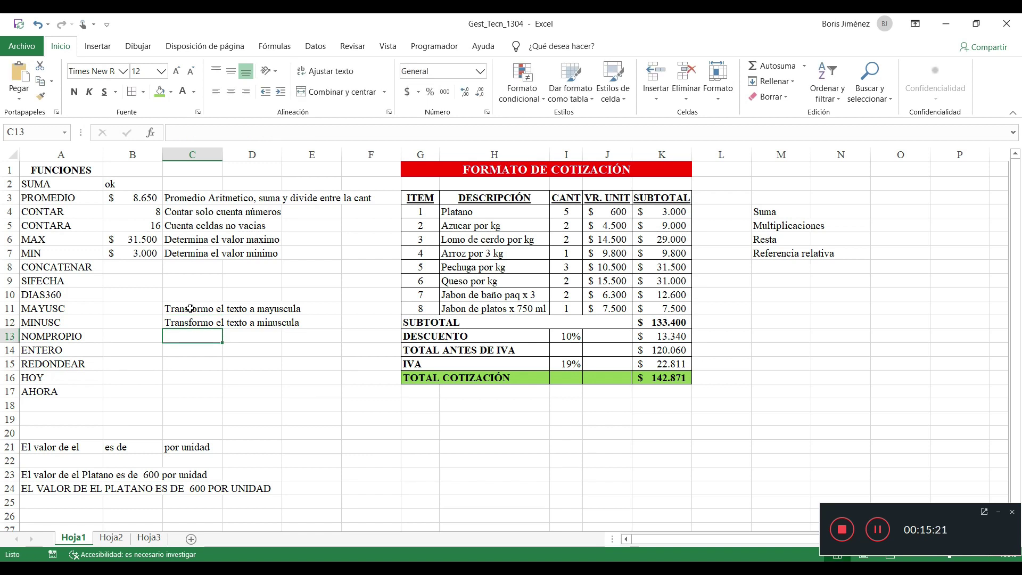
{"action": "key", "text": "Return"}
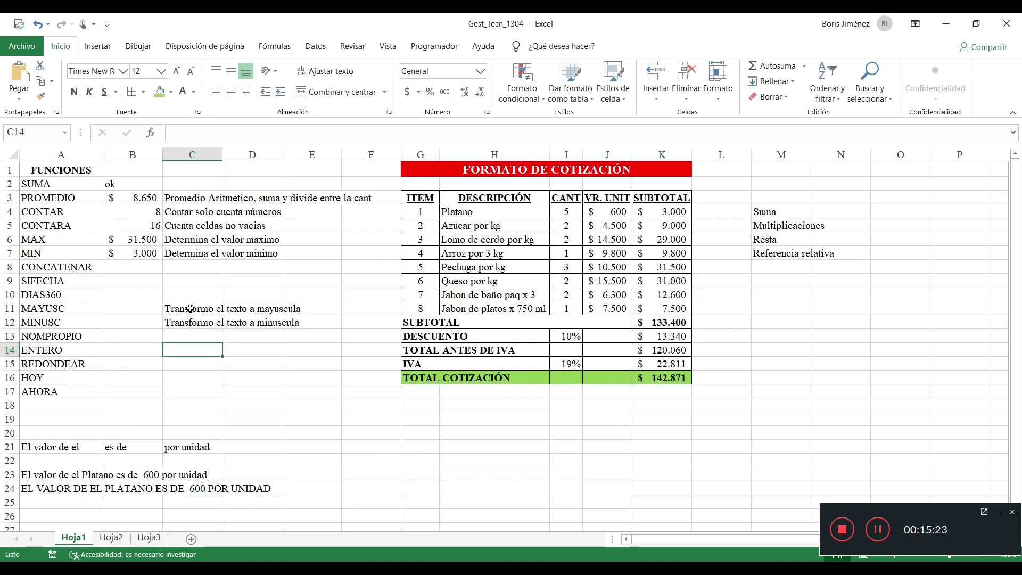
- Convert the uppercase sentence to lowercase in A25 with =MINUSC(A24)
{"action": "left_click", "coordinate": [40, 503]}
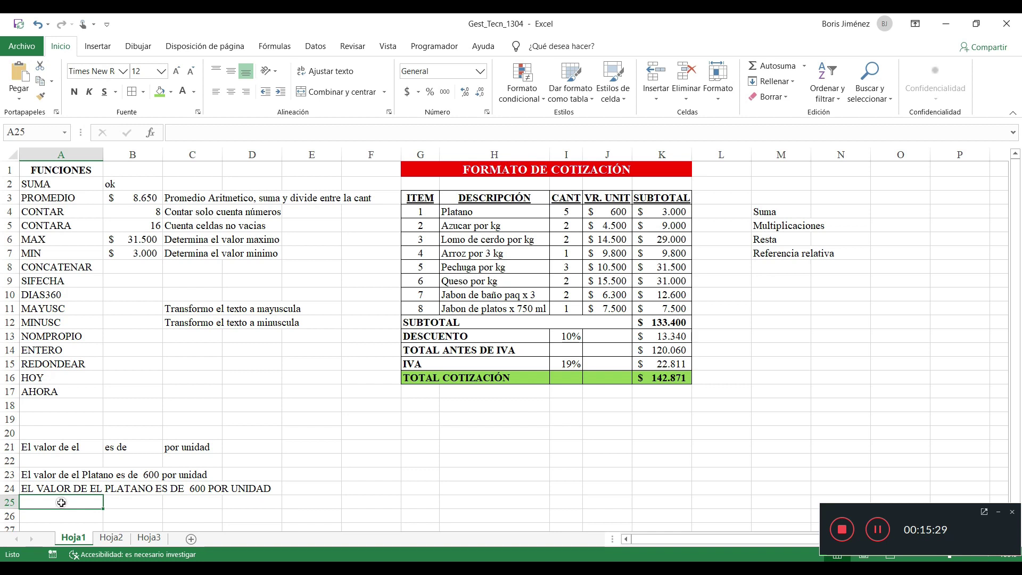
{"action": "type", "text": "=mi"}
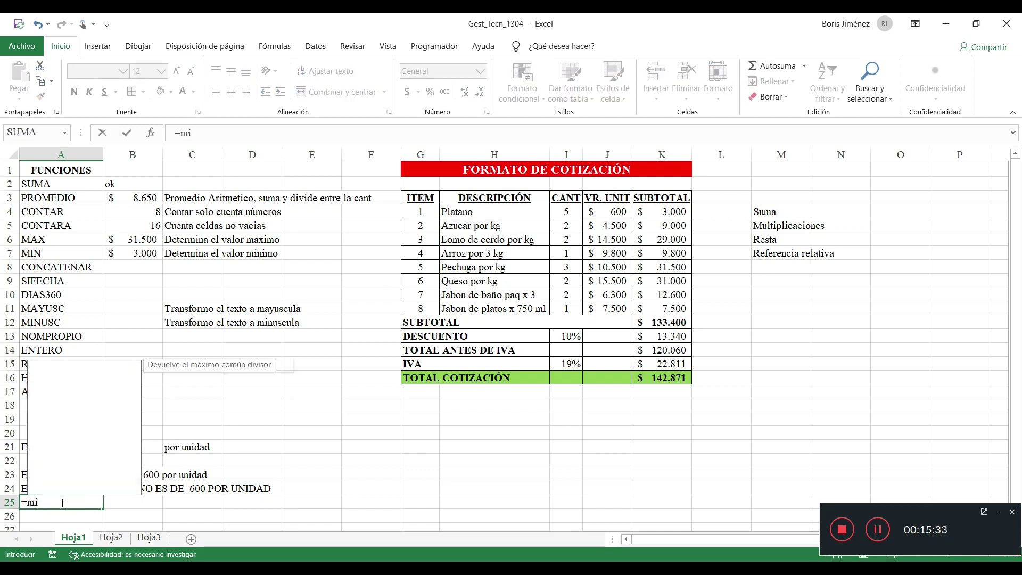
{"action": "type", "text": "nusc("}
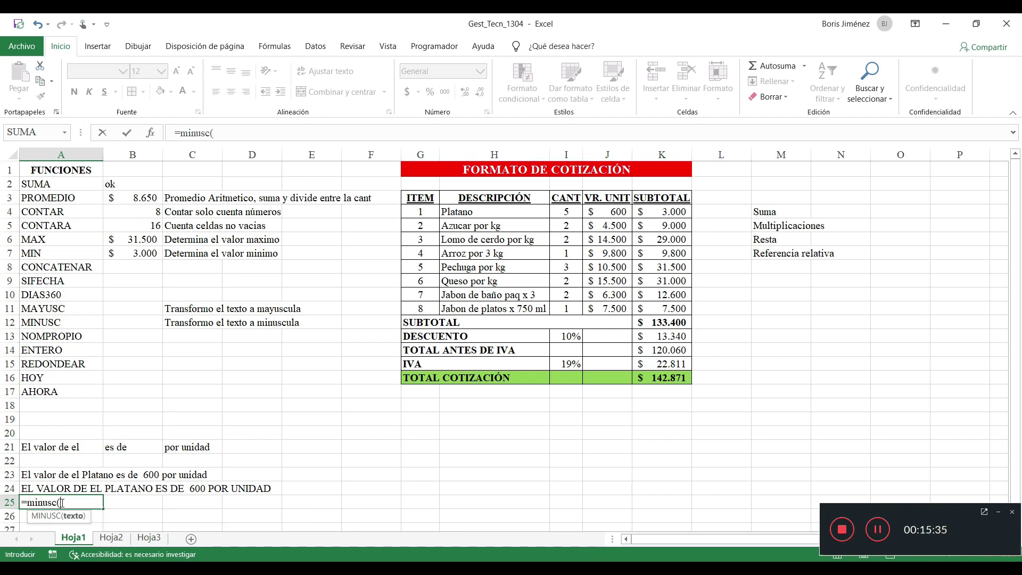
{"action": "left_click", "coordinate": [49, 477]}
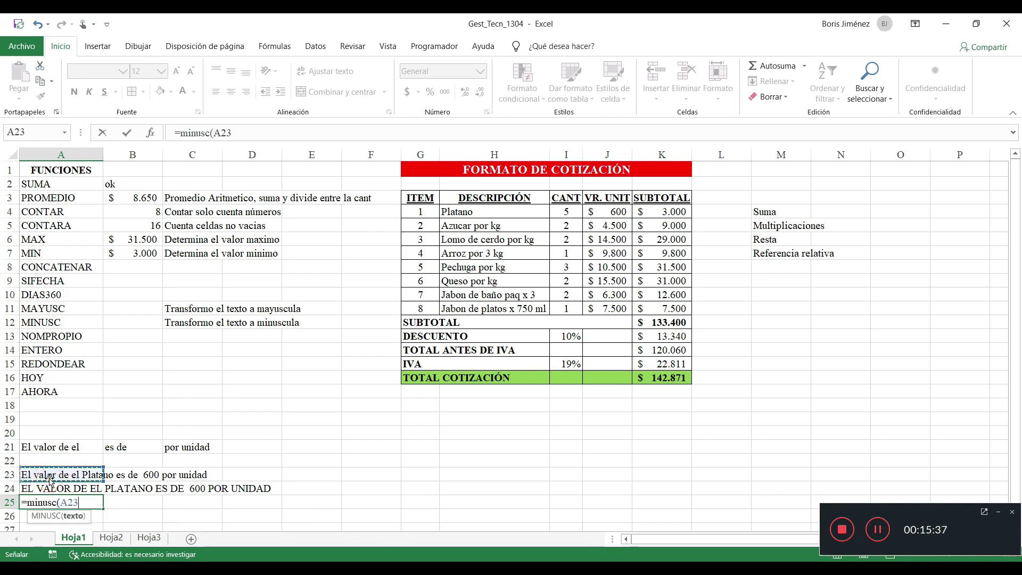
{"action": "left_click", "coordinate": [40, 490]}
{"action": "type", "text": ")"}
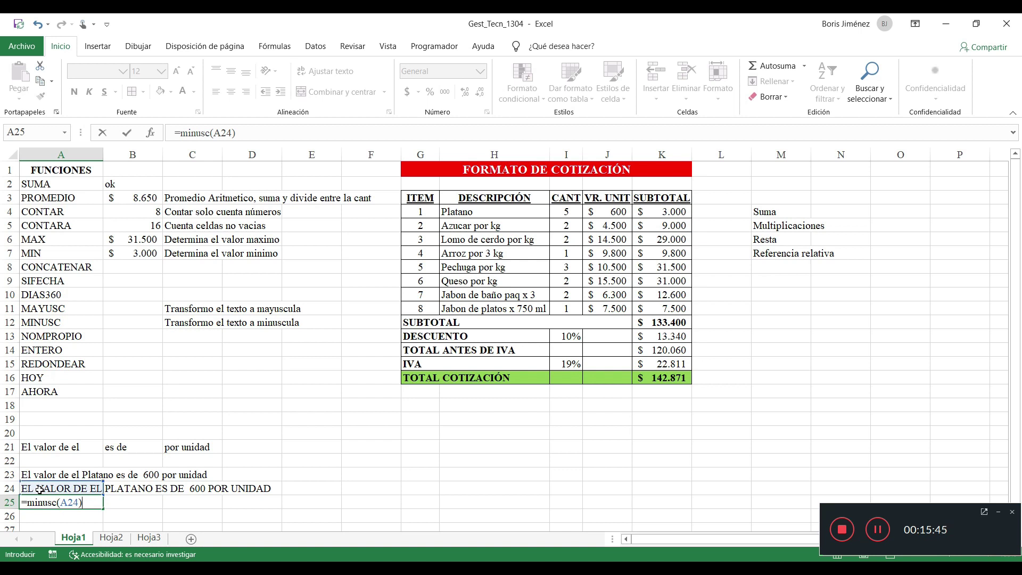
{"action": "key", "text": "Return"}
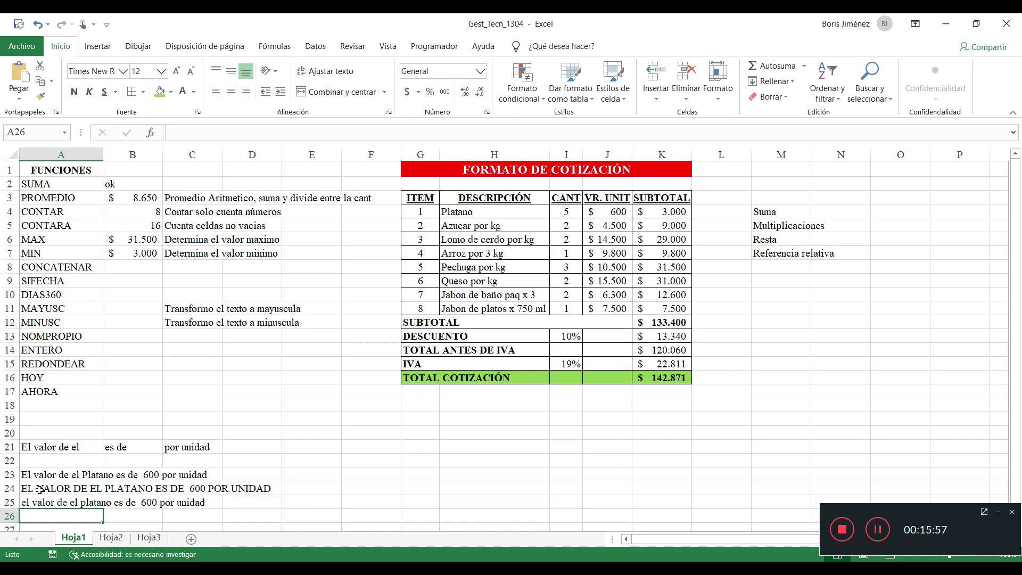
- Capitalize each word of the lowercase sentence in A26 with =NOMPROPIO(A25) and check the formula
{"action": "type", "text": "=nompro"}
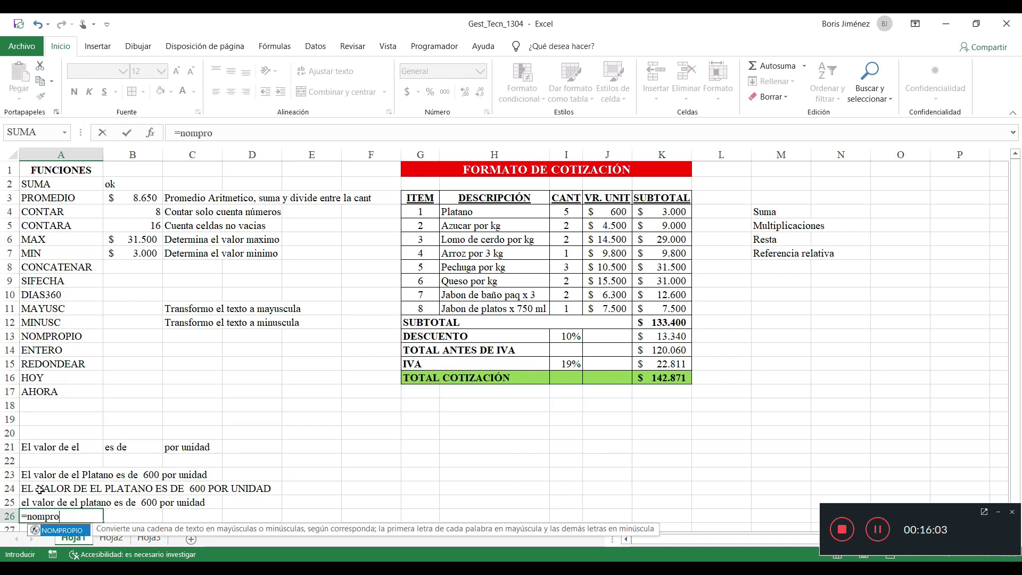
{"action": "type", "text": "pio("}
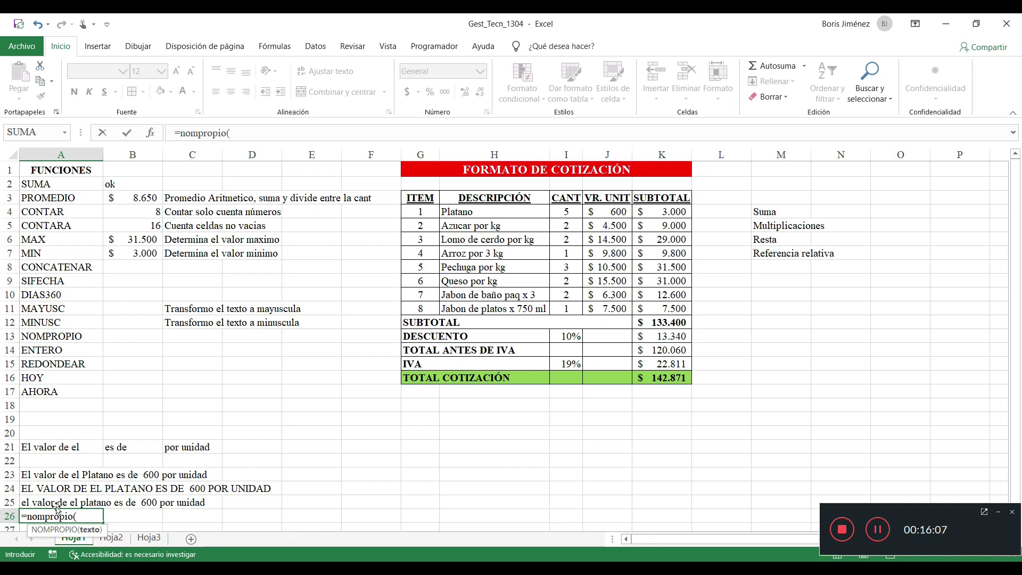
{"action": "left_click", "coordinate": [59, 502]}
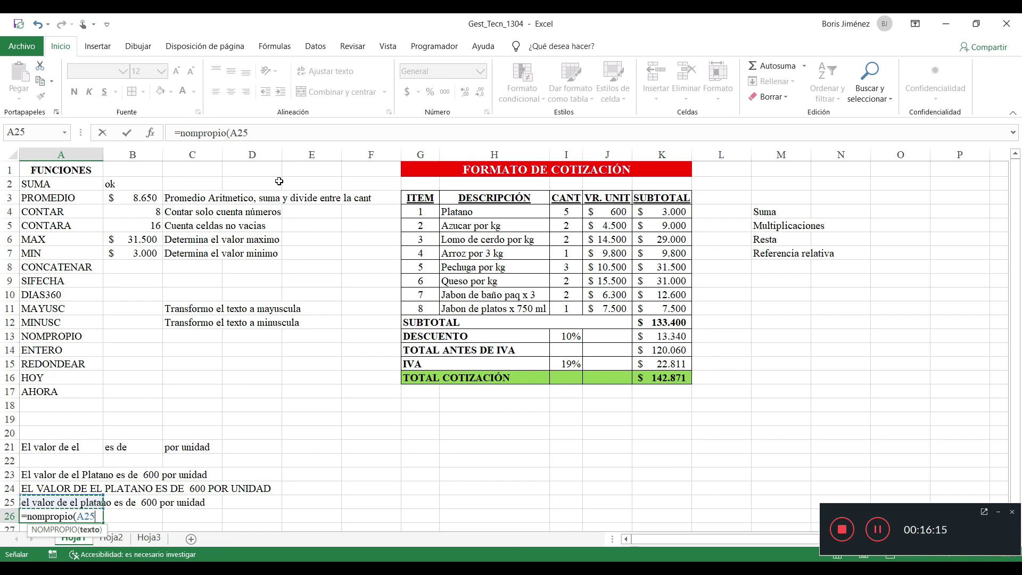
{"action": "type", "text": ")"}
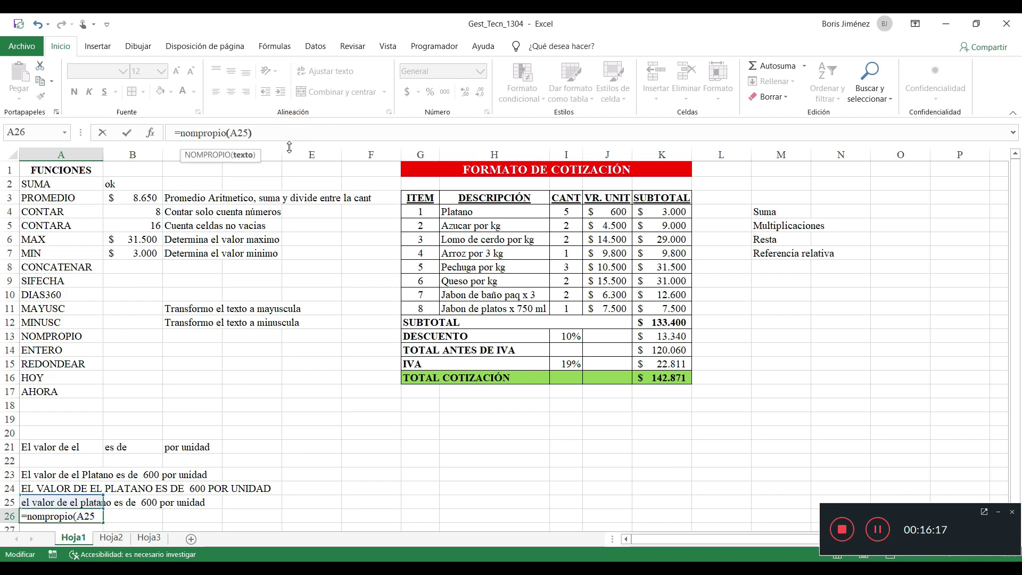
{"action": "key", "text": "Return"}
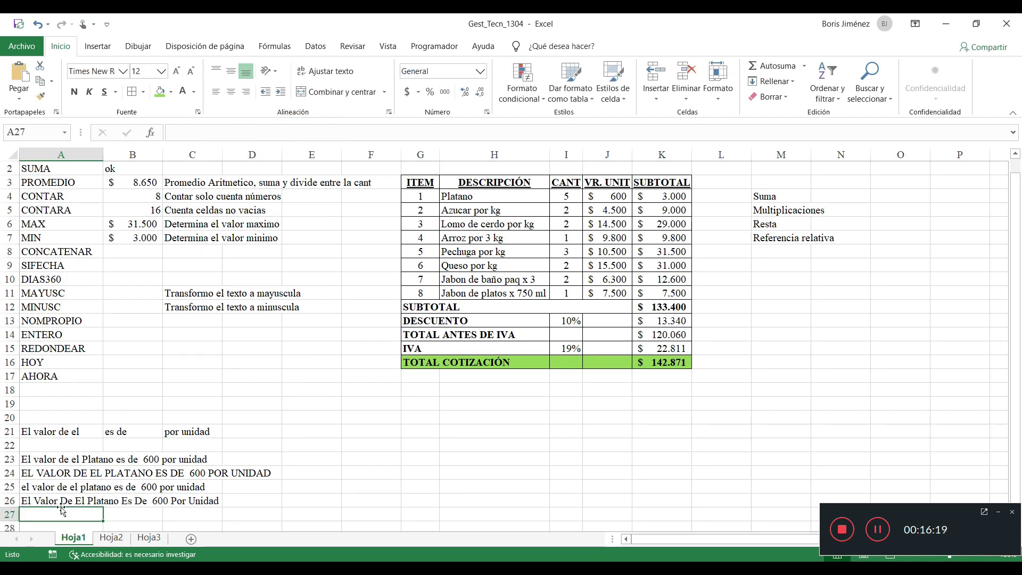
{"action": "left_click", "coordinate": [60, 501]}
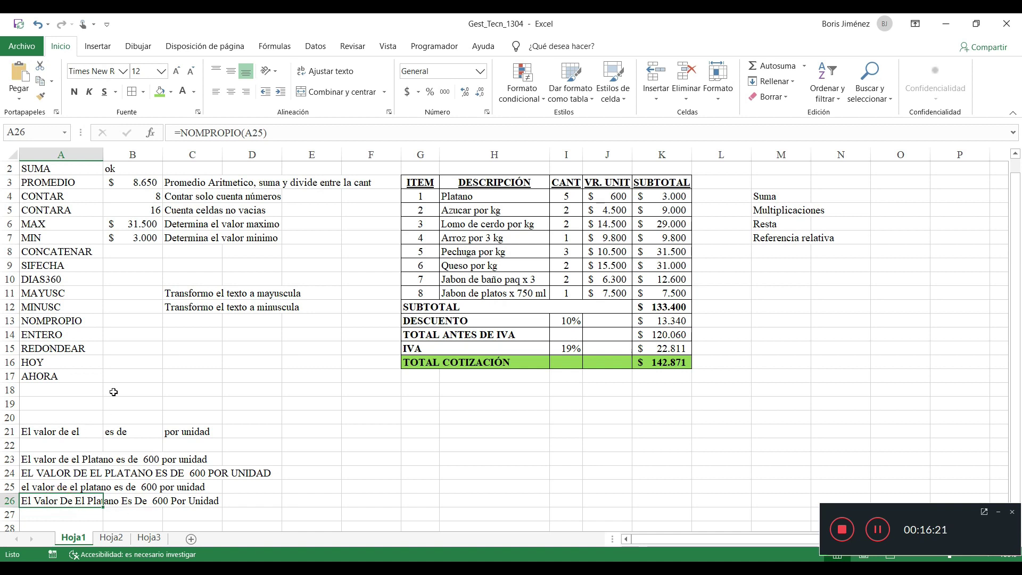
- Enter the NOMPROPIO note "Coloca cada palabra con la primera letra mayuscula" in C13
{"action": "left_click", "coordinate": [181, 311]}
{"action": "left_click", "coordinate": [188, 322]}
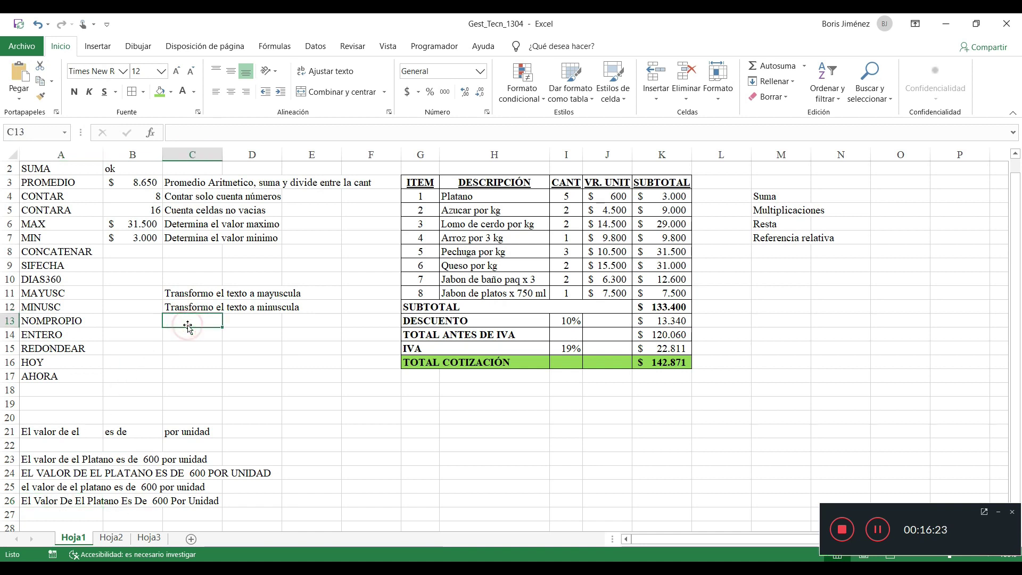
{"action": "type", "text": "Coloca cada palabra con la primera"}
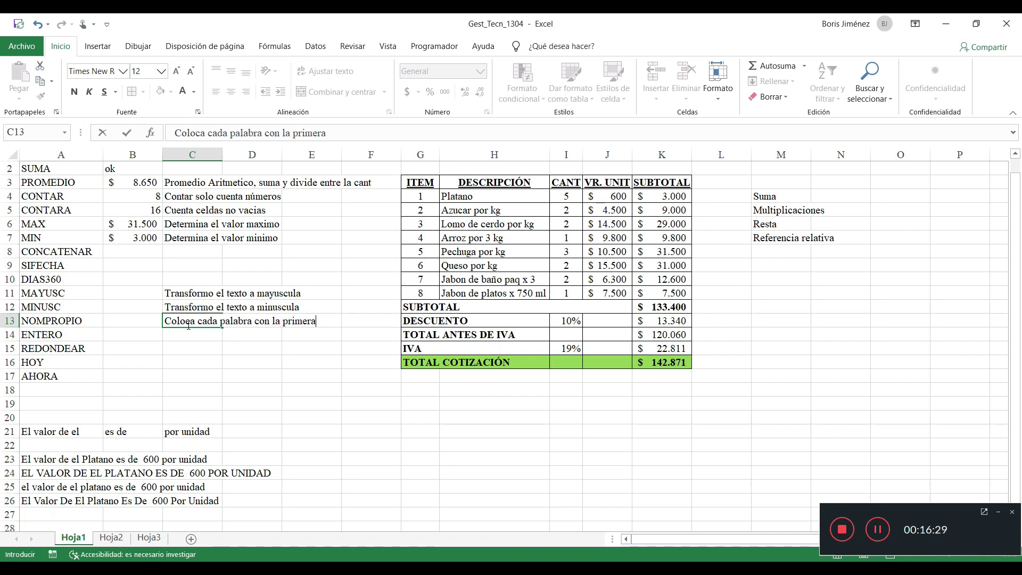
{"action": "type", "text": " letra ma"}
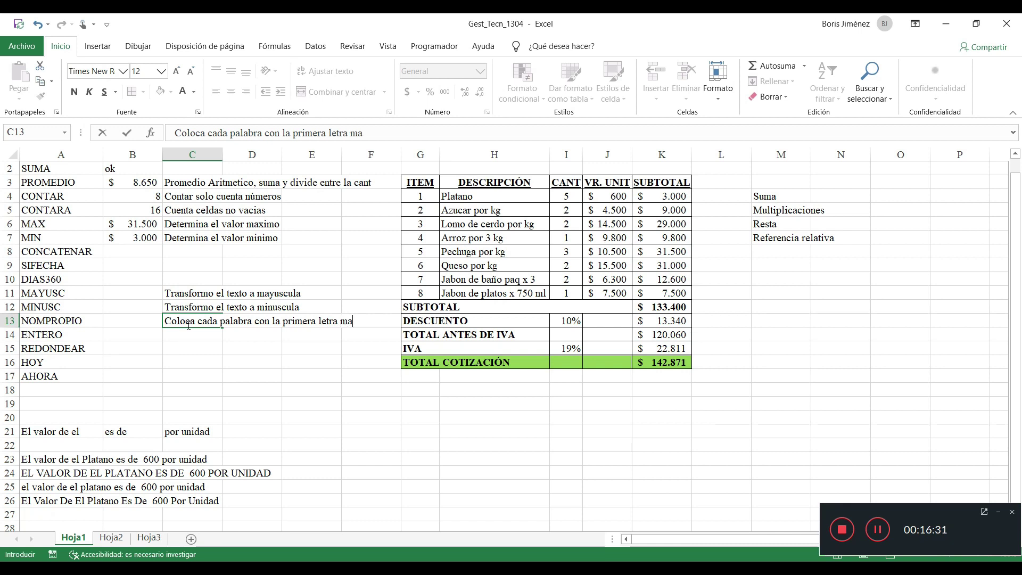
{"action": "type", "text": "uuscula"}
{"action": "key", "text": "Return"}
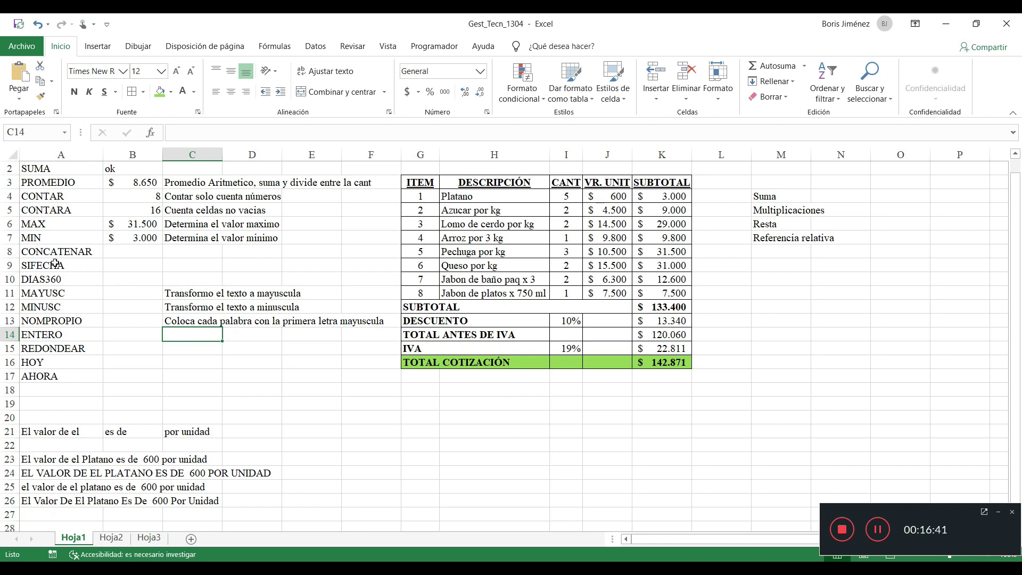
- Enter the CONCATENAR note "Une el contenido de varias celdas en una sola celda" in C8
{"action": "left_click_drag", "start_coordinate": [53, 265], "coordinate": [54, 279]}
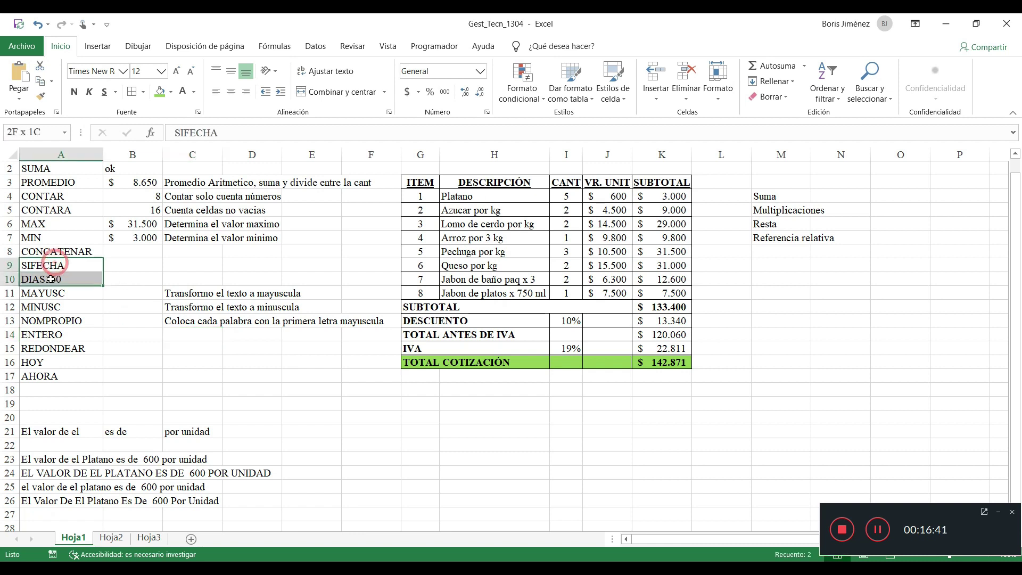
{"action": "left_click", "coordinate": [191, 255]}
{"action": "type", "text": "Une el contenido de varias celdas en una sola celda"}
{"action": "key", "text": "Return"}
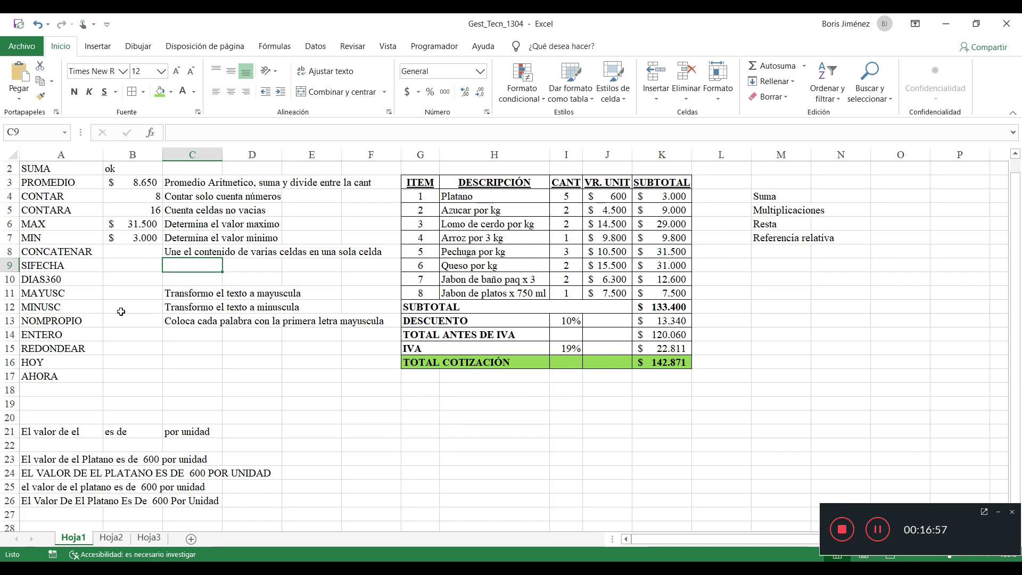
- Enter the sample division =555/3 in I18, below the quotation table, for the ENTERO example
{"action": "left_click", "coordinate": [70, 334]}
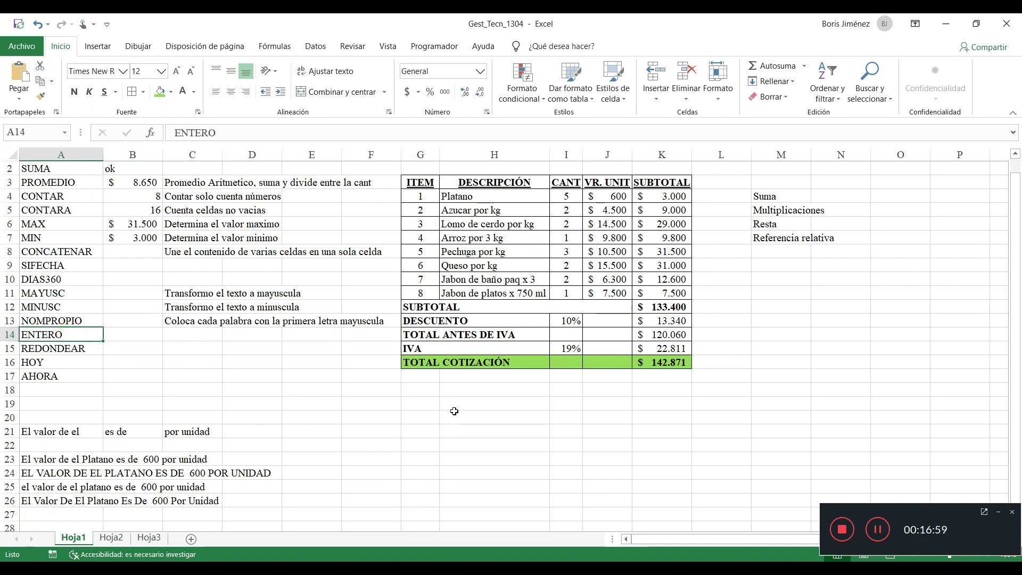
{"action": "left_click", "coordinate": [558, 391]}
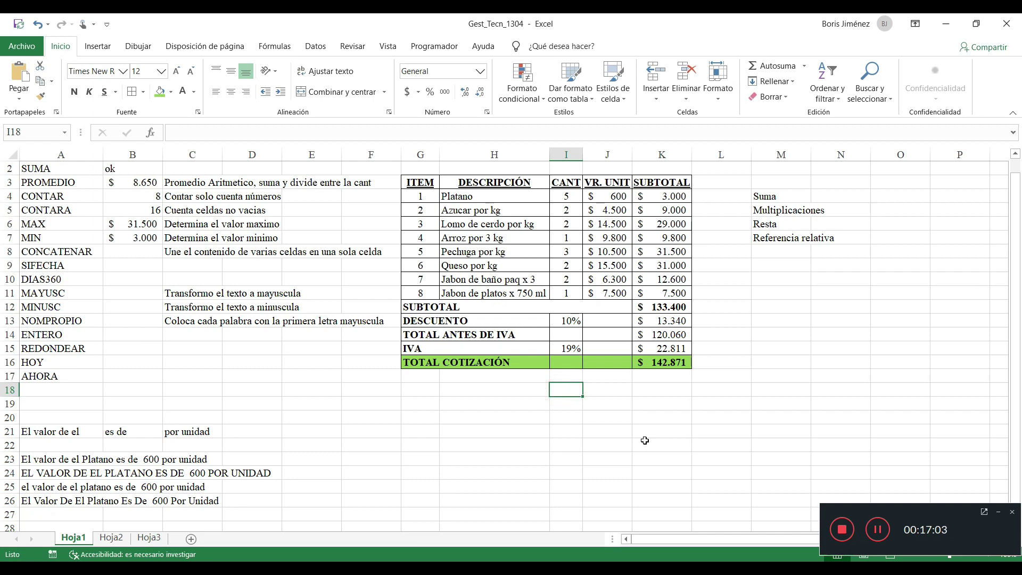
{"action": "type", "text": "5"}
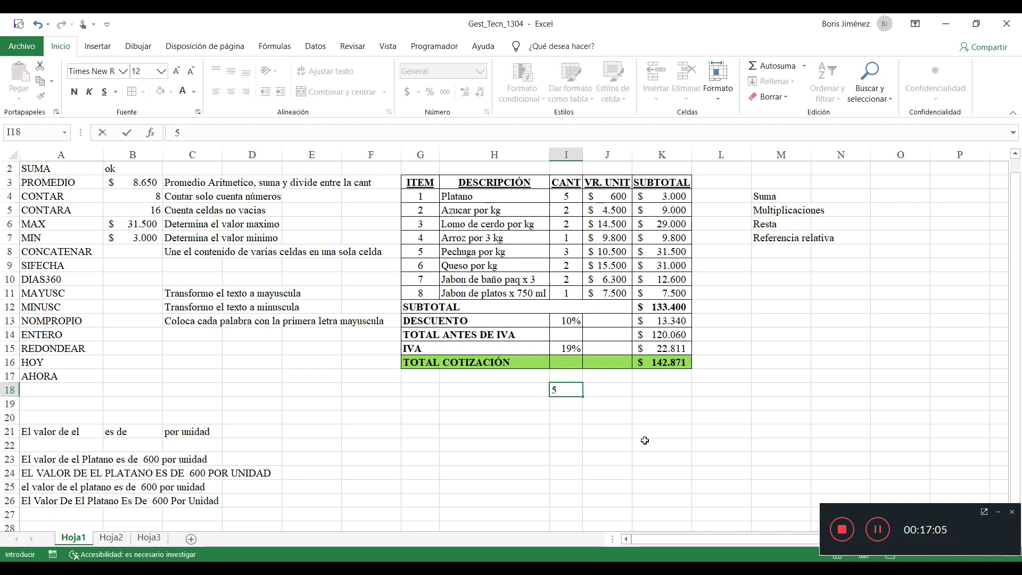
{"action": "type", "text": "55/3"}
{"action": "key", "text": "Return"}
{"action": "key", "text": "Up"}
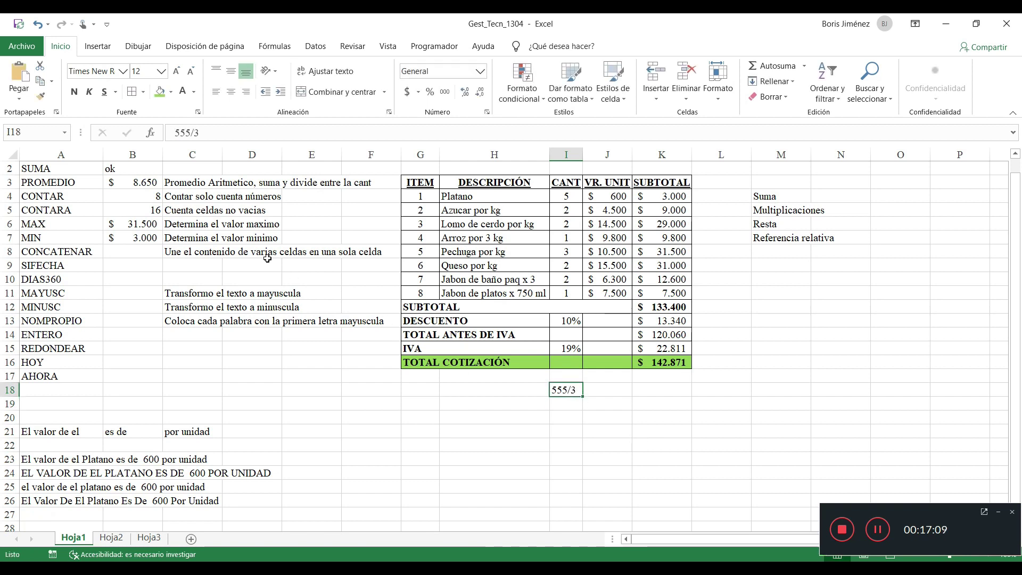
{"action": "left_click", "coordinate": [176, 135]}
{"action": "type", "text": "="}
{"action": "key", "text": "Return"}
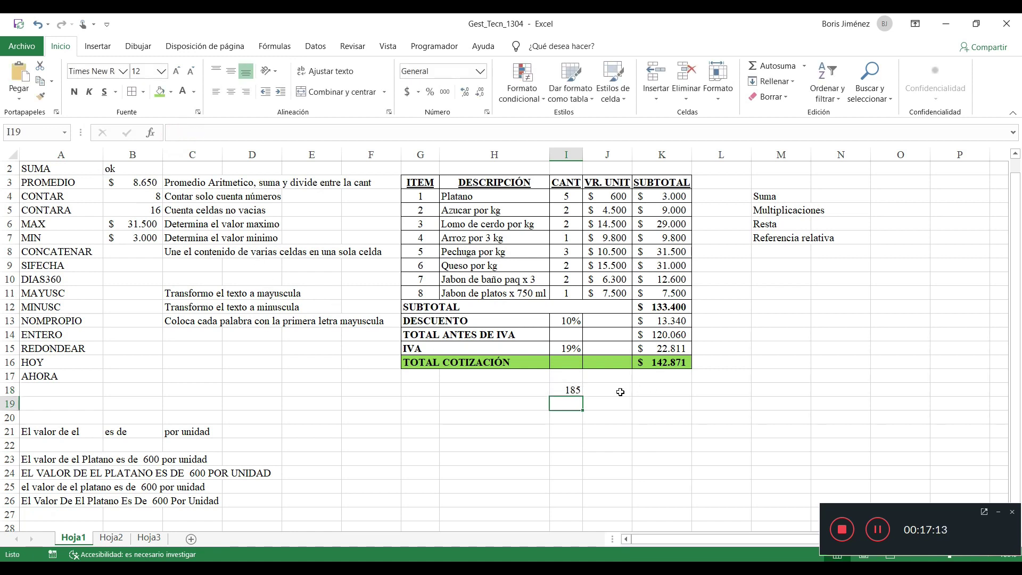
- Move the division formula from I18 to J18 and show it with four decimal places
{"action": "left_click", "coordinate": [573, 390]}
{"action": "key", "text": "ctrl+c"}
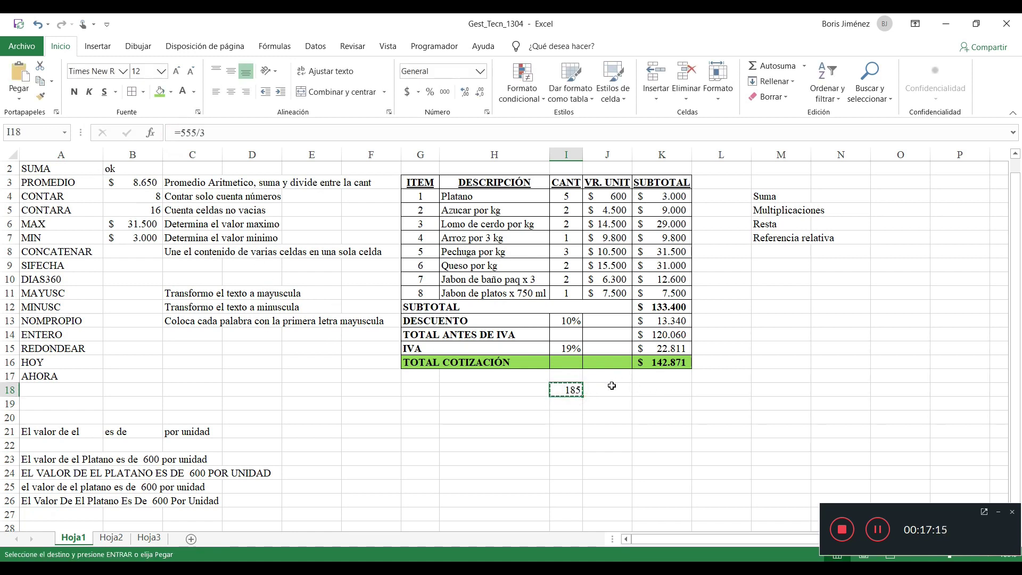
{"action": "left_click", "coordinate": [612, 386]}
{"action": "key", "text": "Return"}
{"action": "left_click", "coordinate": [464, 94]}
{"action": "left_click", "coordinate": [464, 93]}
{"action": "left_click", "coordinate": [465, 93]}
{"action": "left_click", "coordinate": [464, 93]}
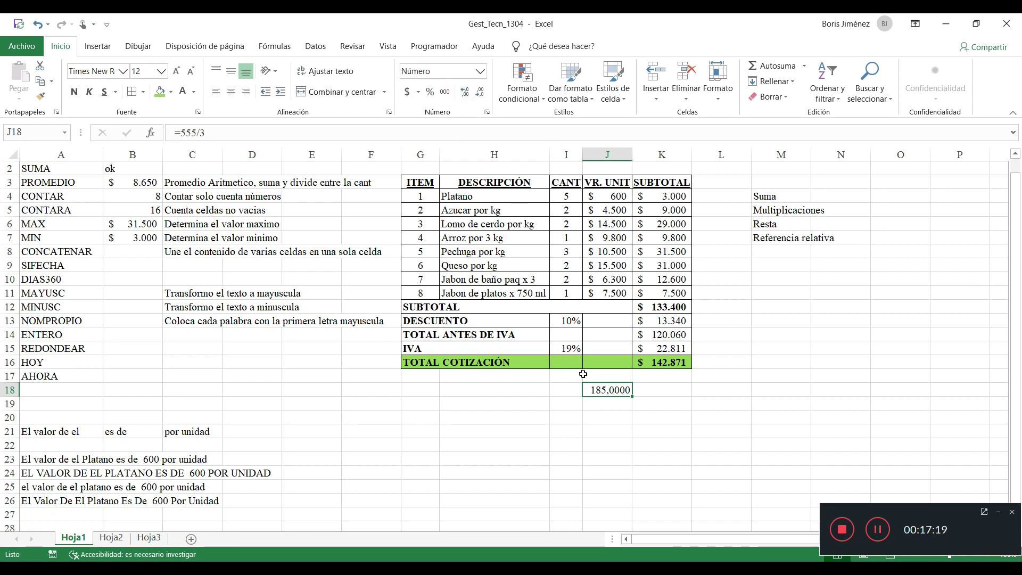
- Change the division formula in J18 to =557/3
{"action": "left_click", "coordinate": [605, 390]}
{"action": "left_click", "coordinate": [196, 132]}
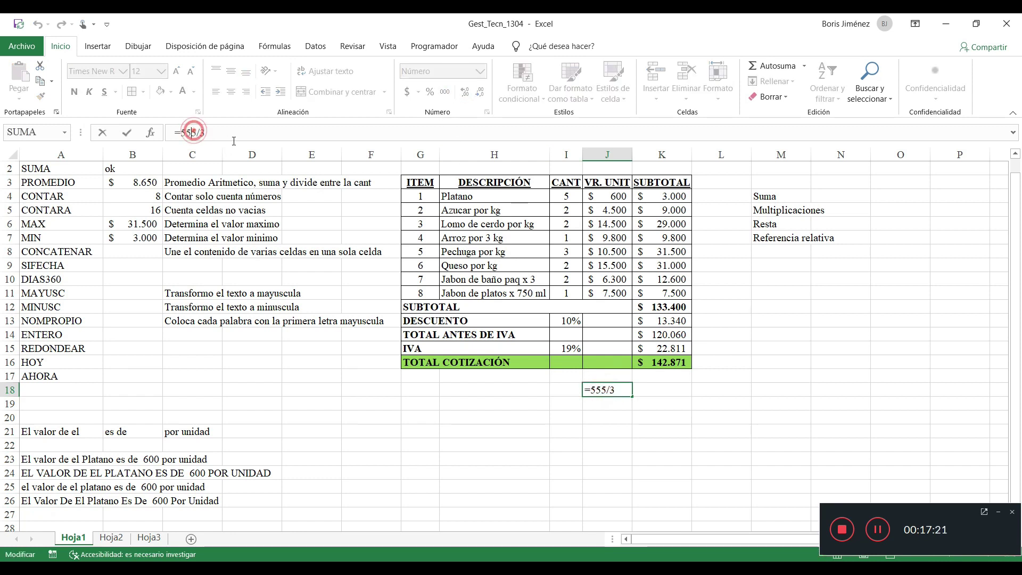
{"action": "key", "text": "BackSpace"}
{"action": "type", "text": "7"}
{"action": "key", "text": "Return"}
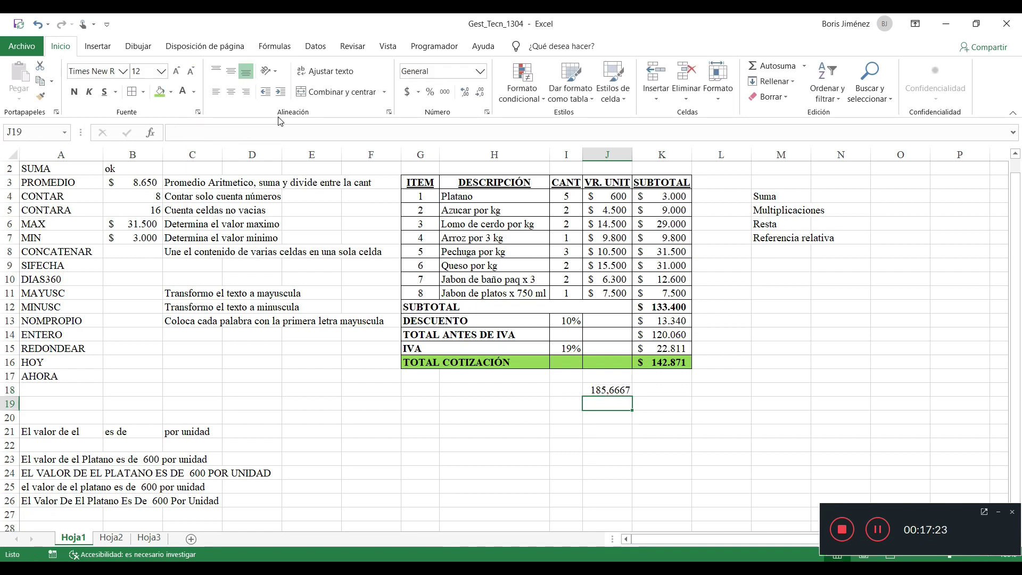
- Enter the formula =ENTERO(J18) in J19, directly below the division result
{"action": "left_click", "coordinate": [616, 391]}
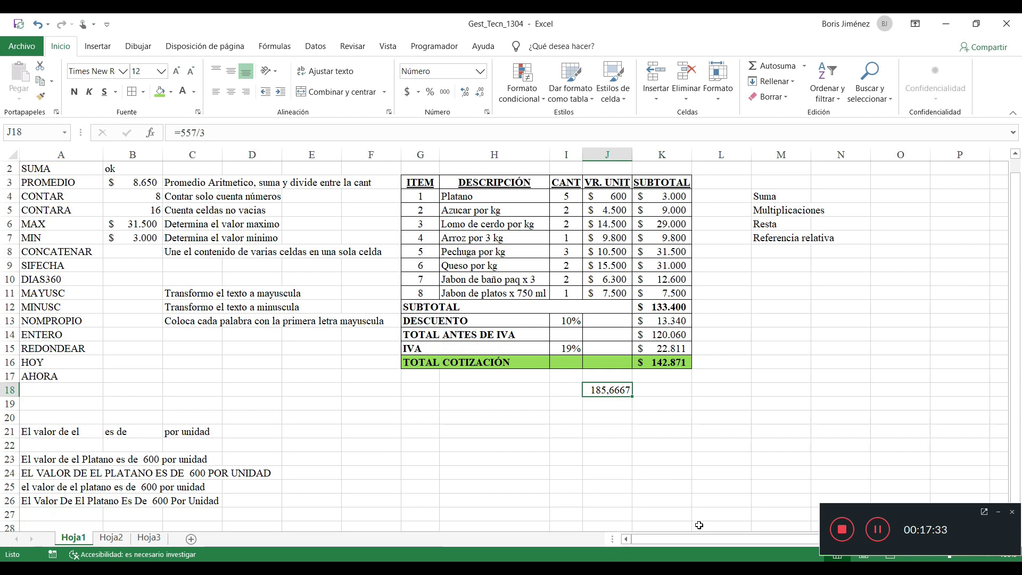
{"action": "key", "text": "Down"}
{"action": "type", "text": "=entero"}
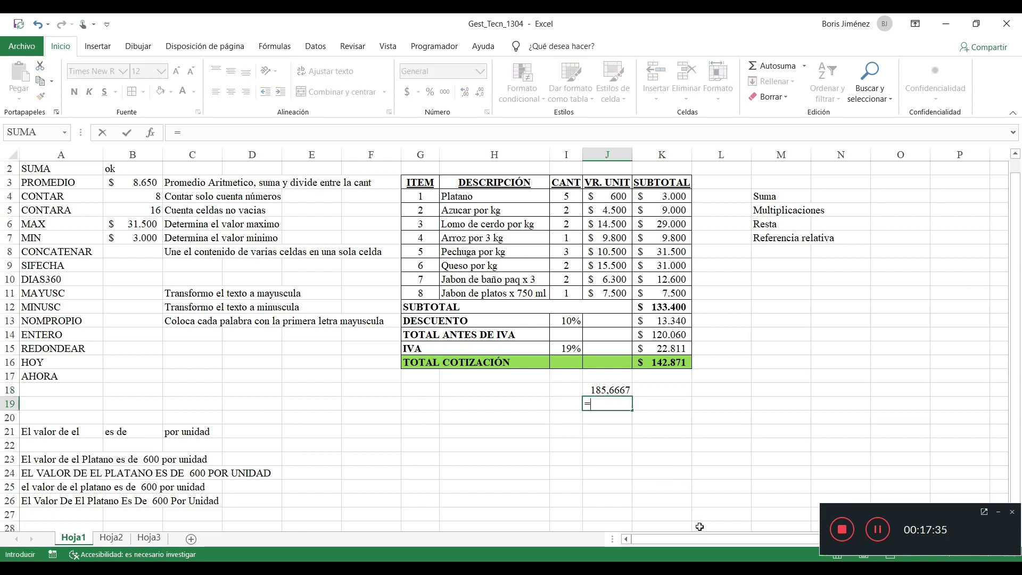
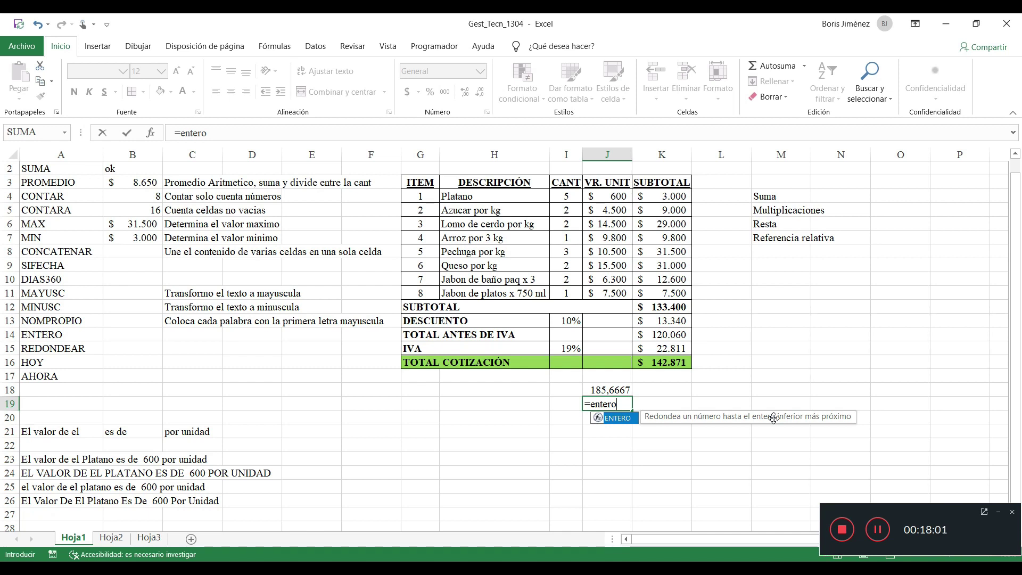
{"action": "key", "text": "alt"}
{"action": "key", "text": "alt"}
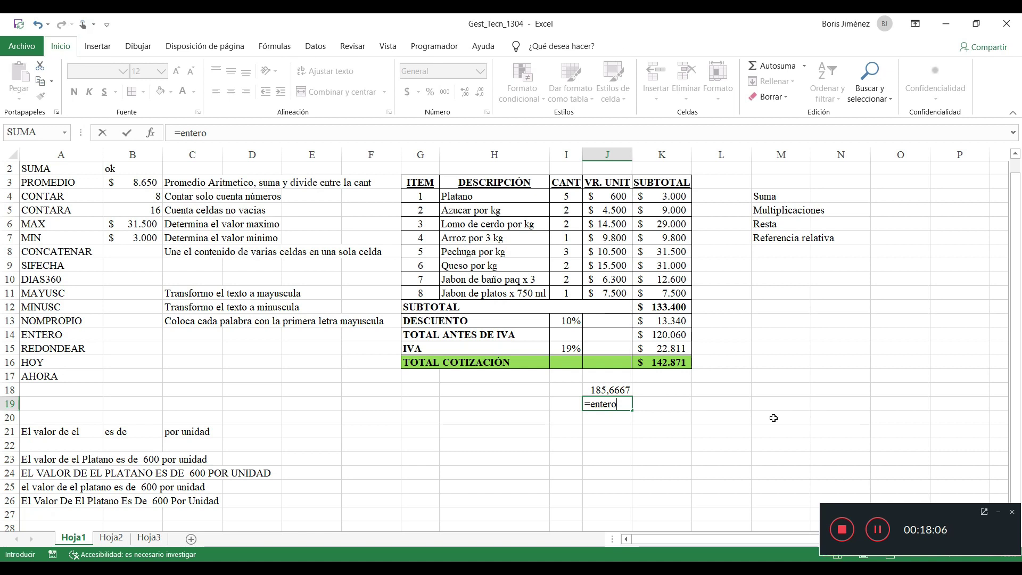
{"action": "type", "text": "("}
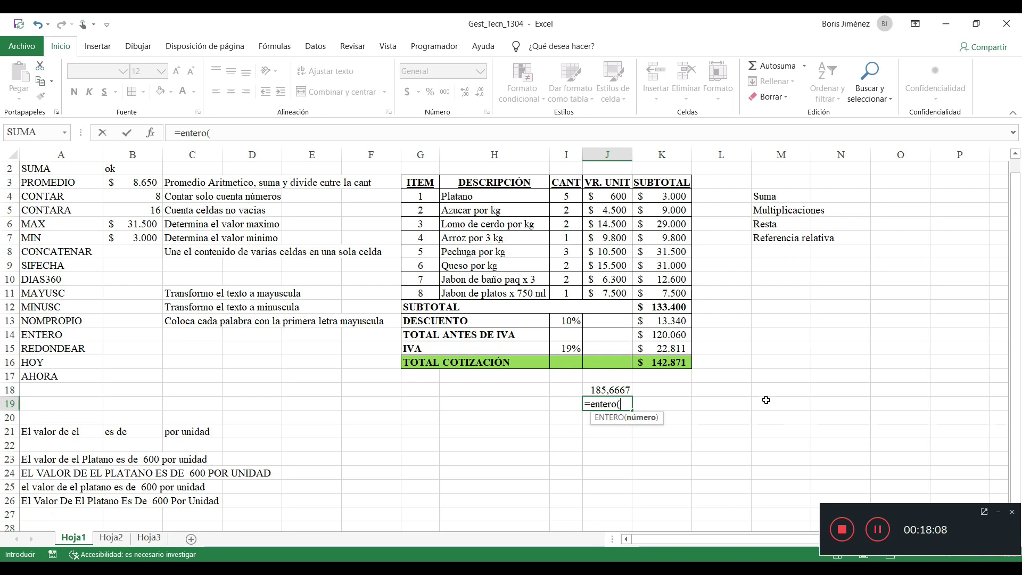
{"action": "left_click", "coordinate": [613, 392]}
{"action": "type", "text": ")"}
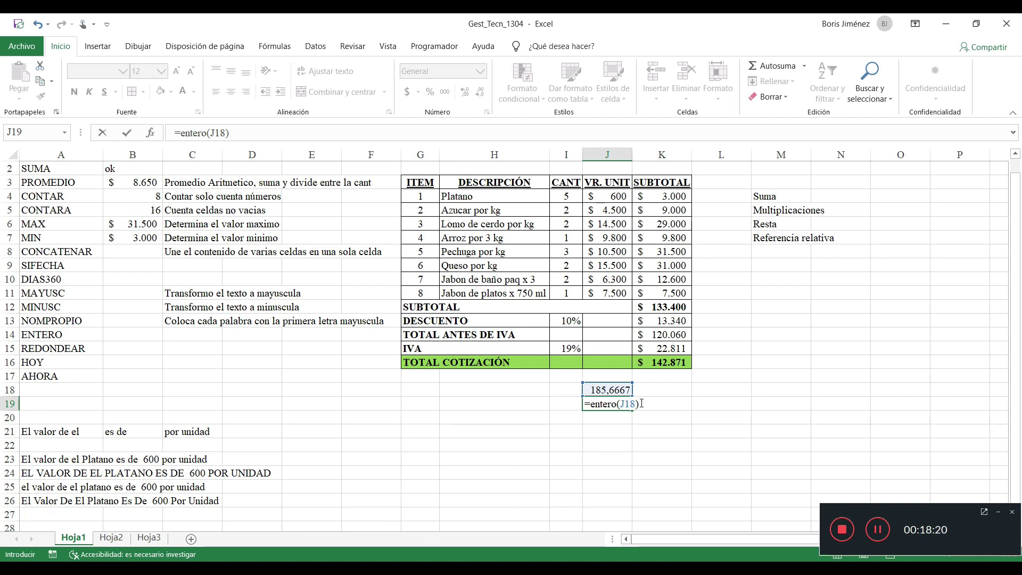
{"action": "key", "text": "Return"}
{"action": "key", "text": "Up"}
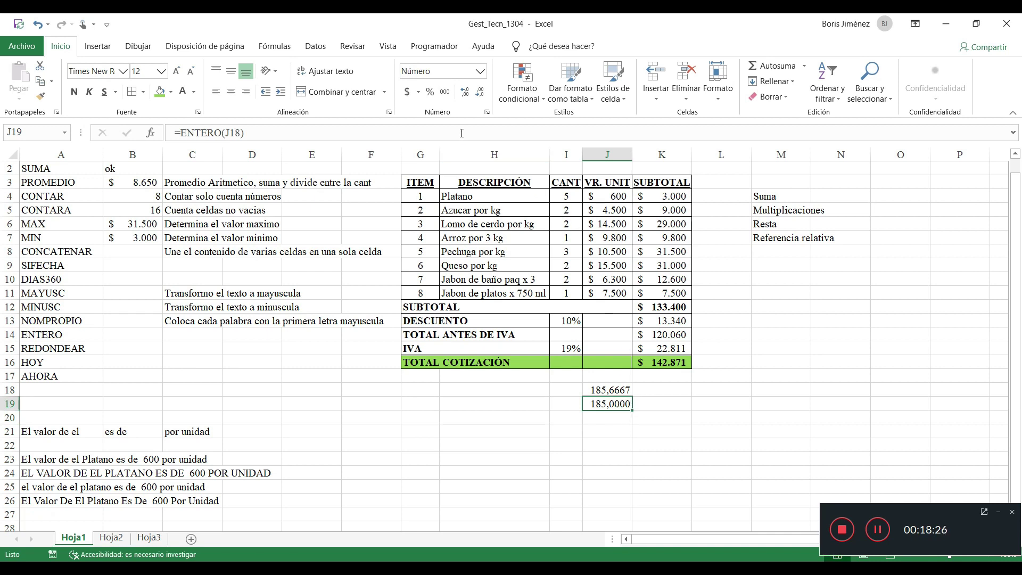
- Reduce the ENTERO result in J19 to no decimal places
{"action": "left_click", "coordinate": [479, 98]}
{"action": "left_click", "coordinate": [480, 97]}
{"action": "left_click", "coordinate": [479, 97]}
{"action": "left_click", "coordinate": [480, 98]}
- Enter the formula =REDONDEAR(J18;0) in J21 to round the division result to zero decimals
{"action": "left_click", "coordinate": [607, 429]}
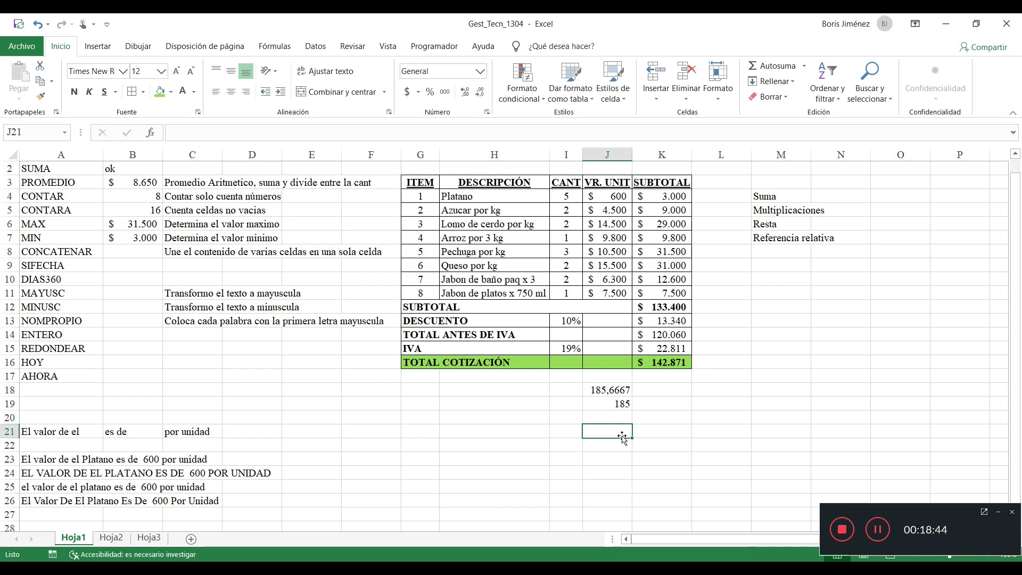
{"action": "type", "text": "="}
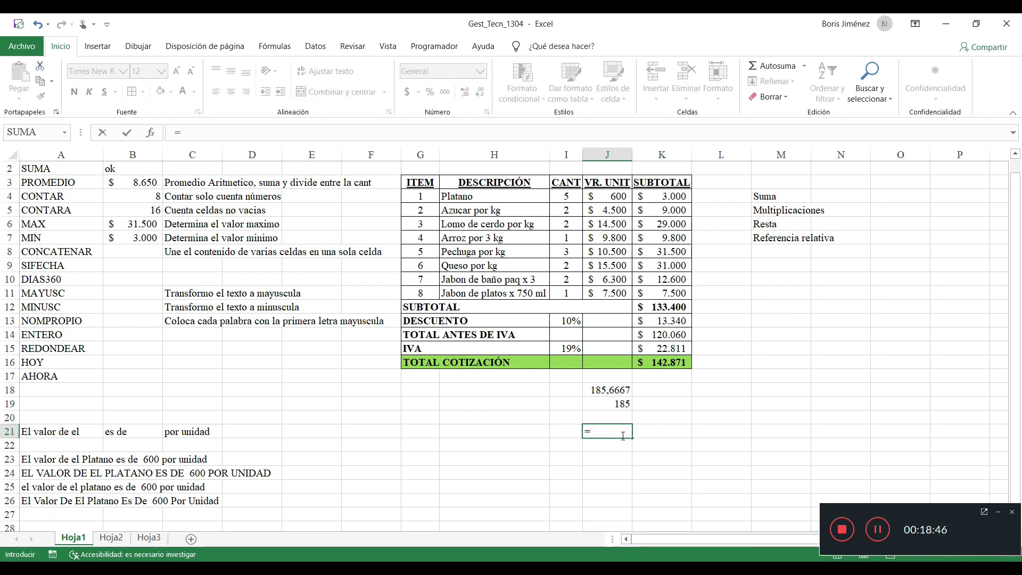
{"action": "type", "text": "redondea"}
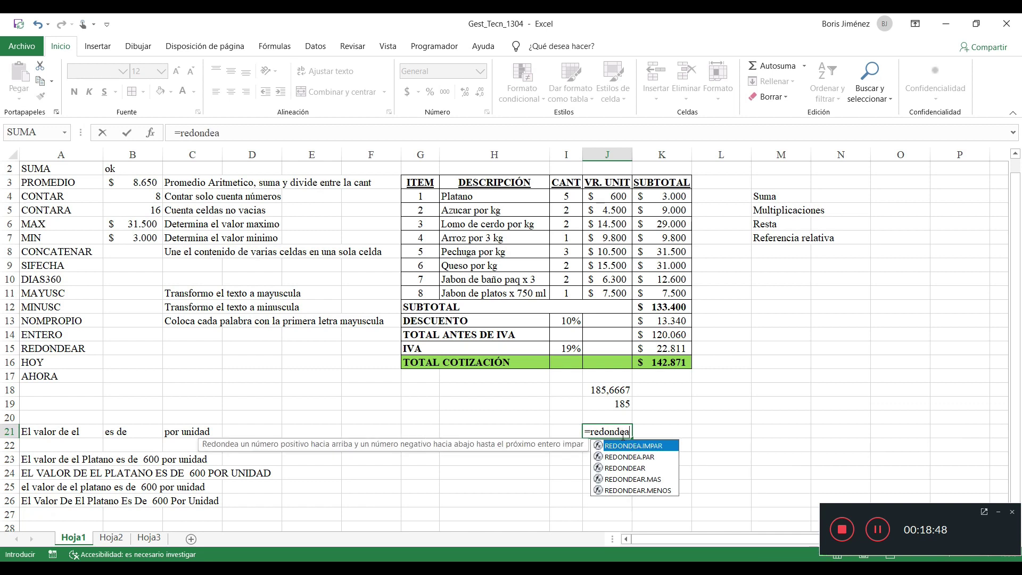
{"action": "type", "text": "r("}
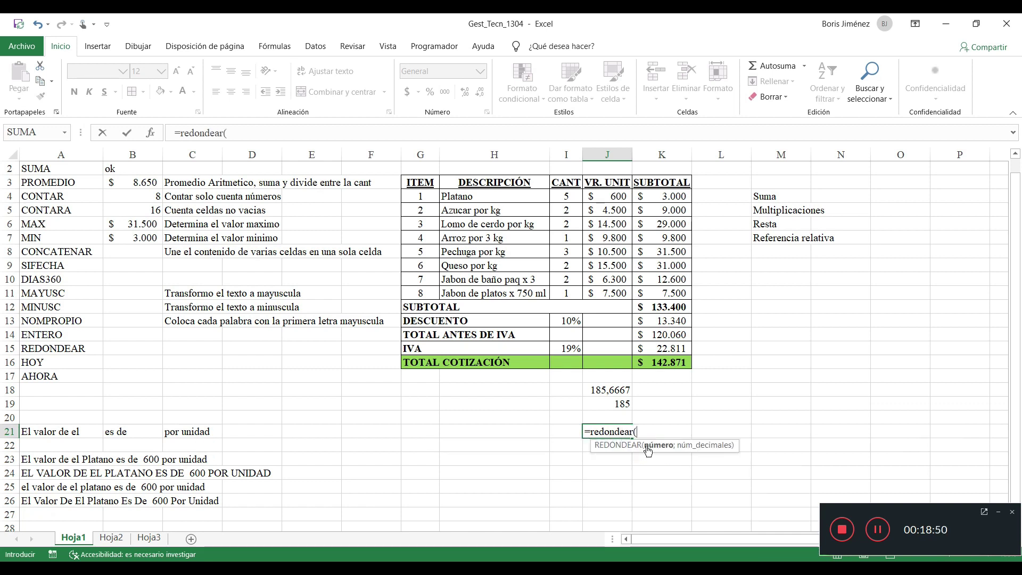
{"action": "left_click", "coordinate": [613, 390]}
{"action": "type", "text": ";"}
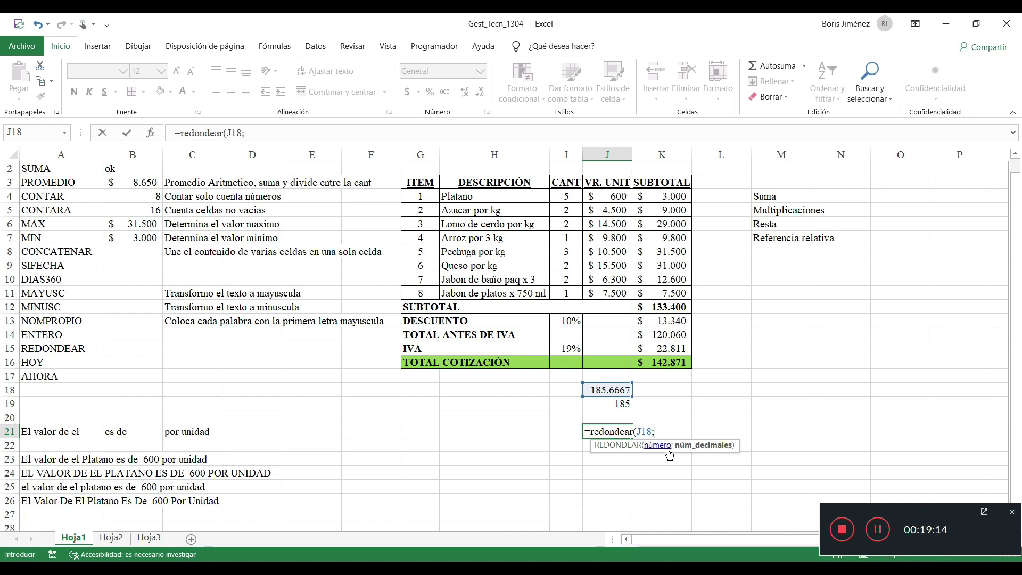
{"action": "type", "text": "0)"}
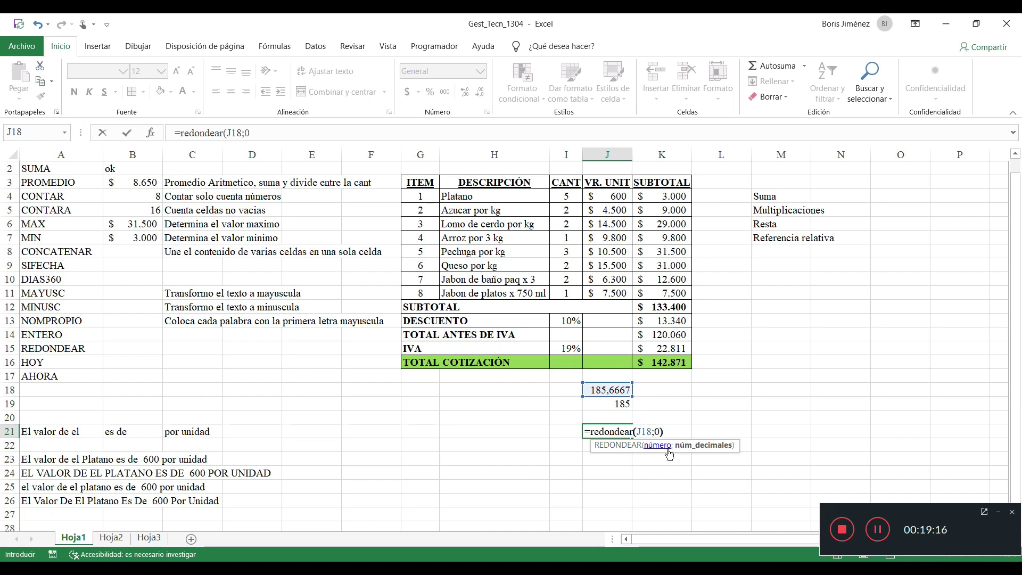
{"action": "key", "text": "Return"}
{"action": "key", "text": "Up"}
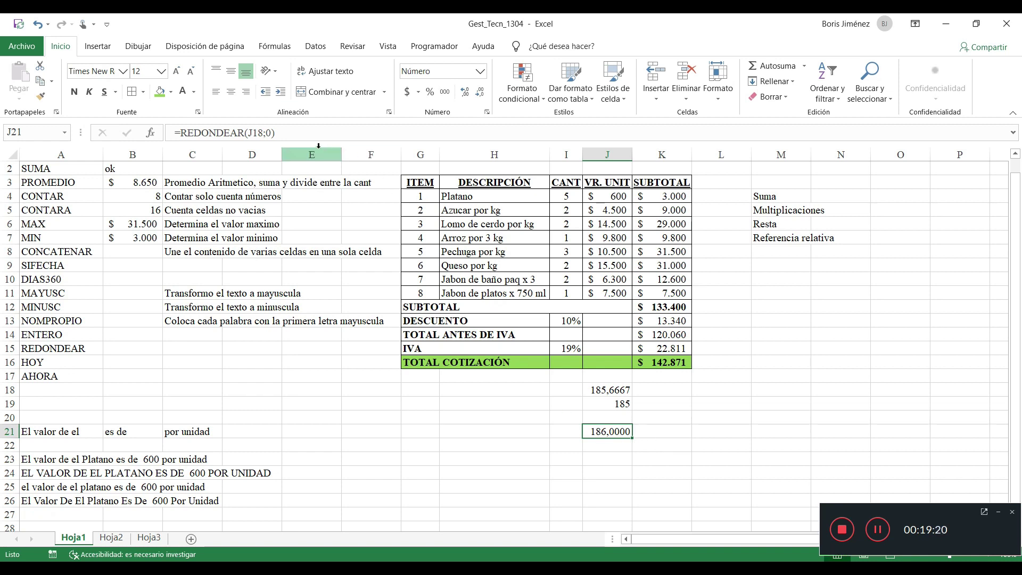
- Change the REDONDEAR formula in J21 to round to 1 decimal
{"action": "left_click", "coordinate": [290, 133]}
{"action": "key", "text": "BackSpace"}
{"action": "key", "text": "BackSpace"}
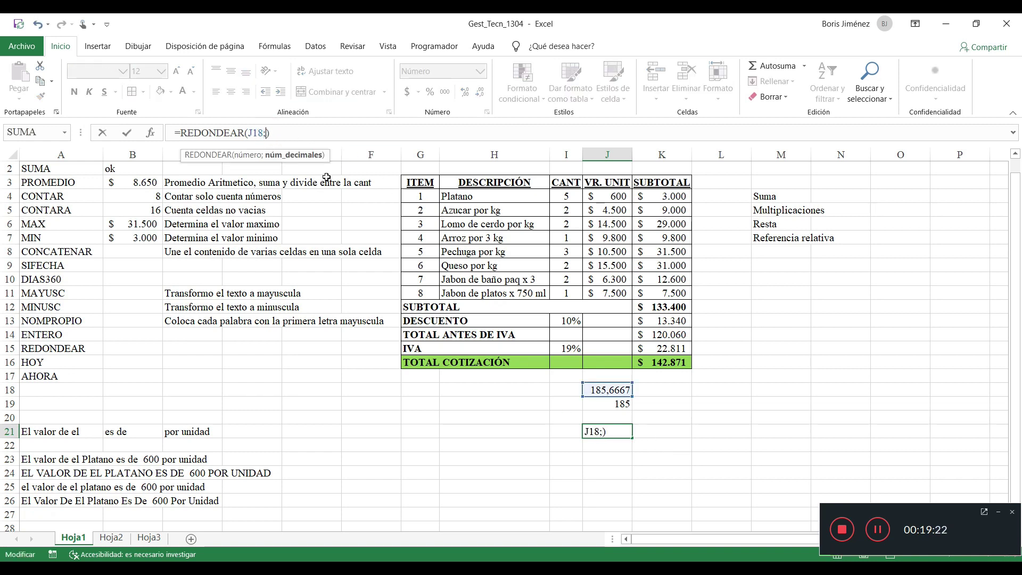
{"action": "type", "text": "1)"}
{"action": "key", "text": "Return"}
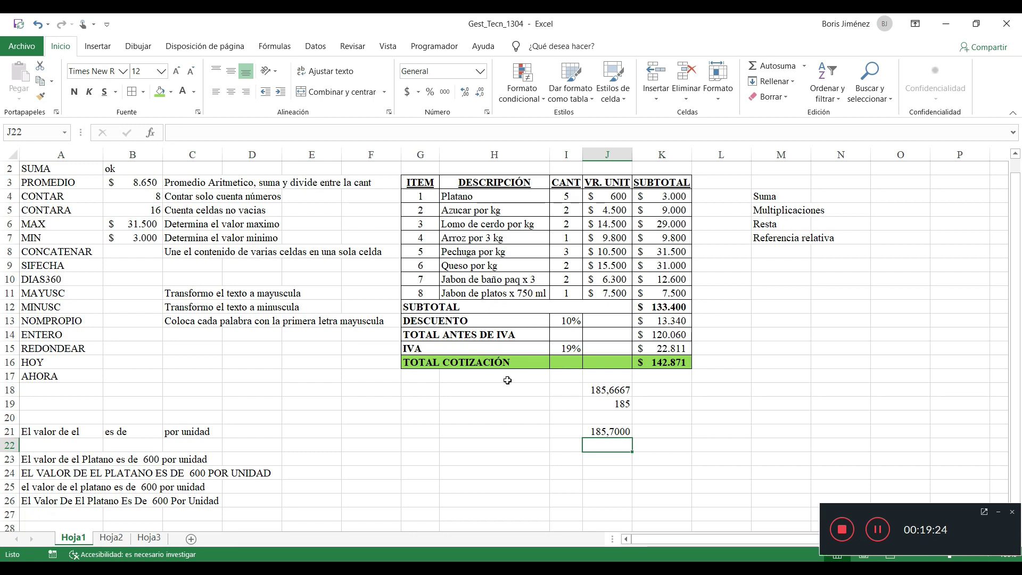
- Set the number of decimals in the REDONDEAR formula in J21 to 2
{"action": "left_click", "coordinate": [599, 432]}
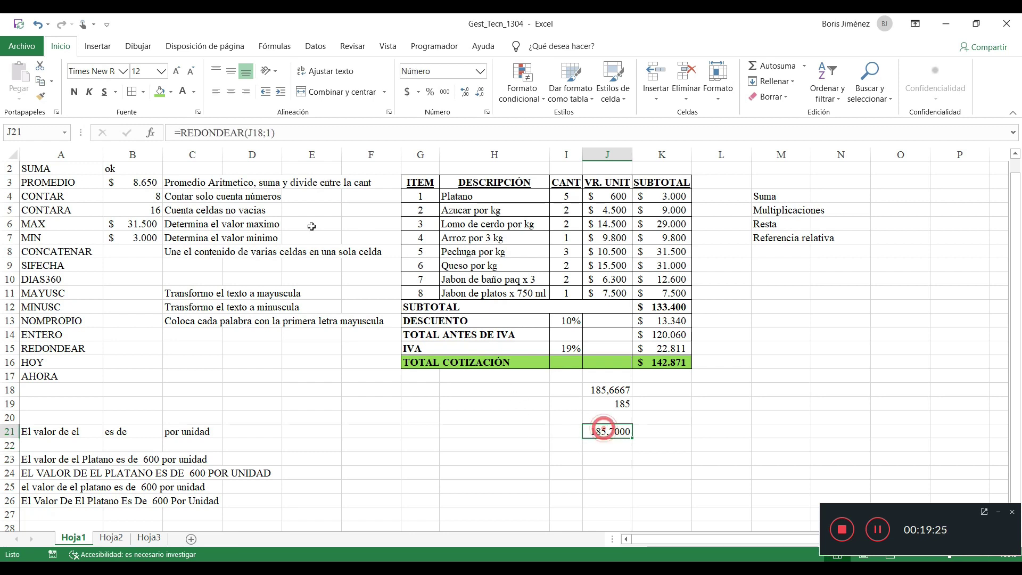
{"action": "left_click", "coordinate": [269, 133]}
{"action": "key", "text": "BackSpace"}
{"action": "type", "text": "2"}
{"action": "key", "text": "ctrl+Return"}
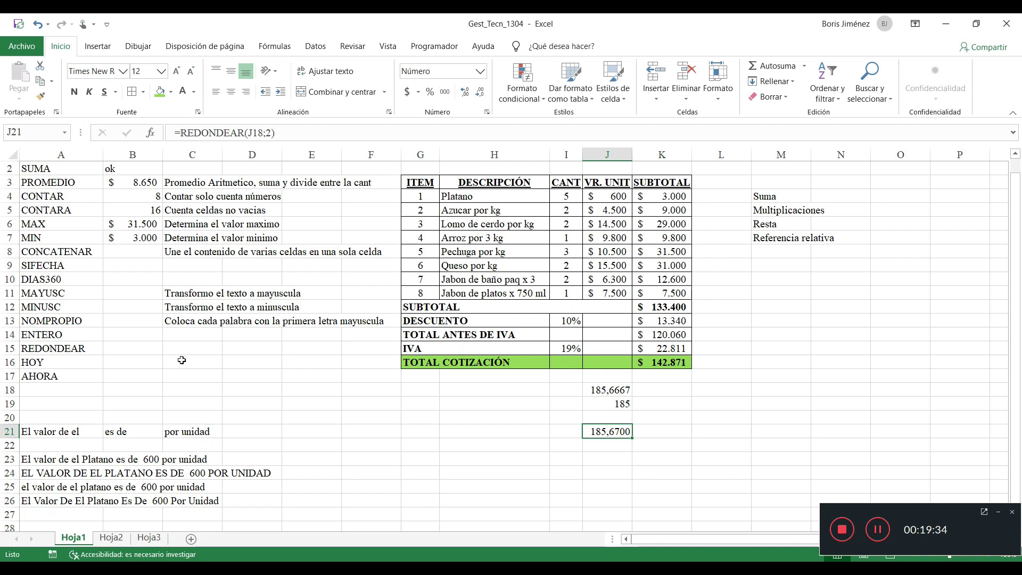
- Enter the ENTERO note "Aproxima al numero al entero inferior mas cercano" in C14
{"action": "left_click", "coordinate": [203, 334]}
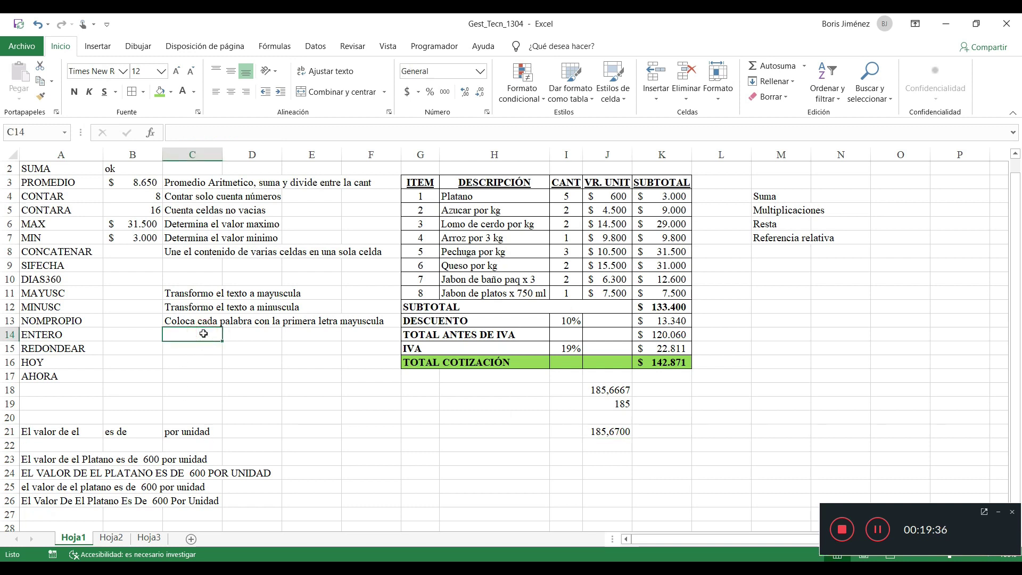
{"action": "type", "text": "Aproxima al "}
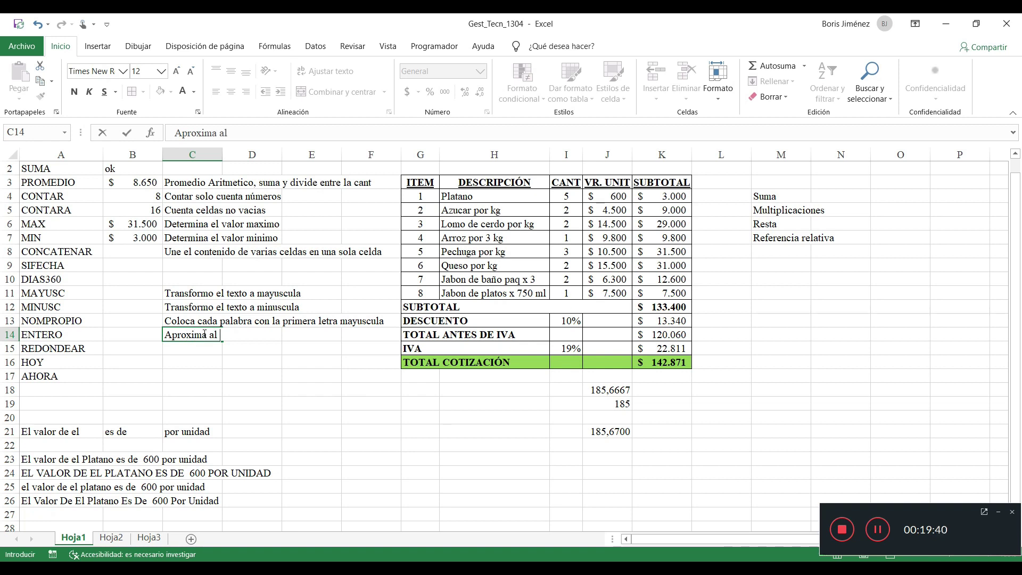
{"action": "type", "text": "numero al entero in"}
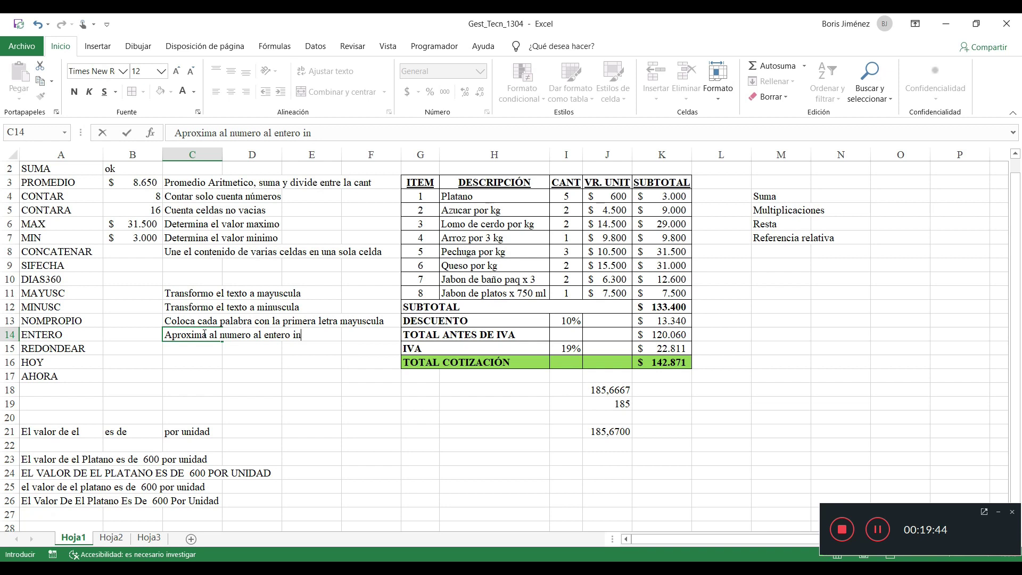
{"action": "type", "text": "ferior mas ce"}
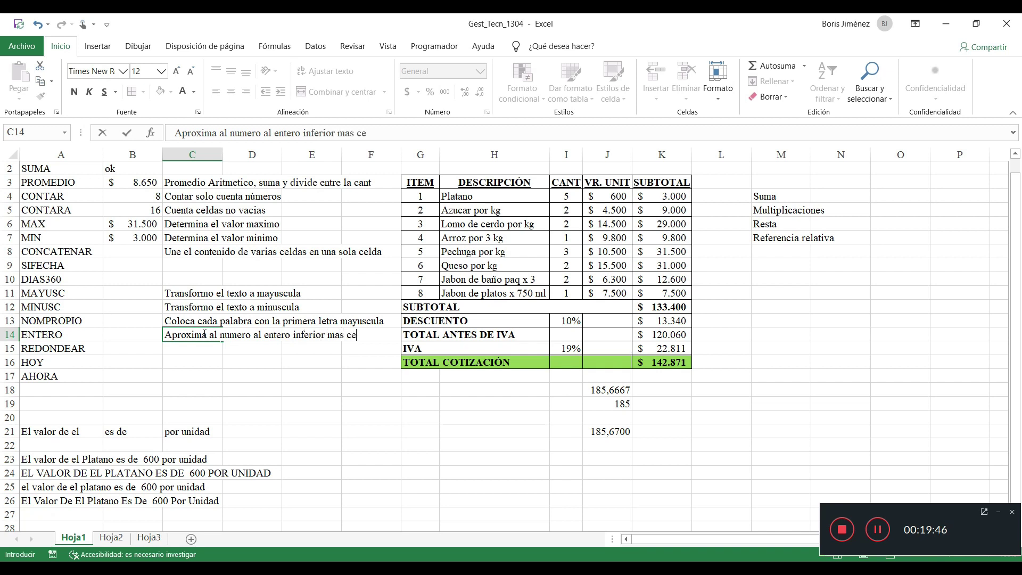
{"action": "type", "text": "rcano"}
{"action": "key", "text": "Return"}
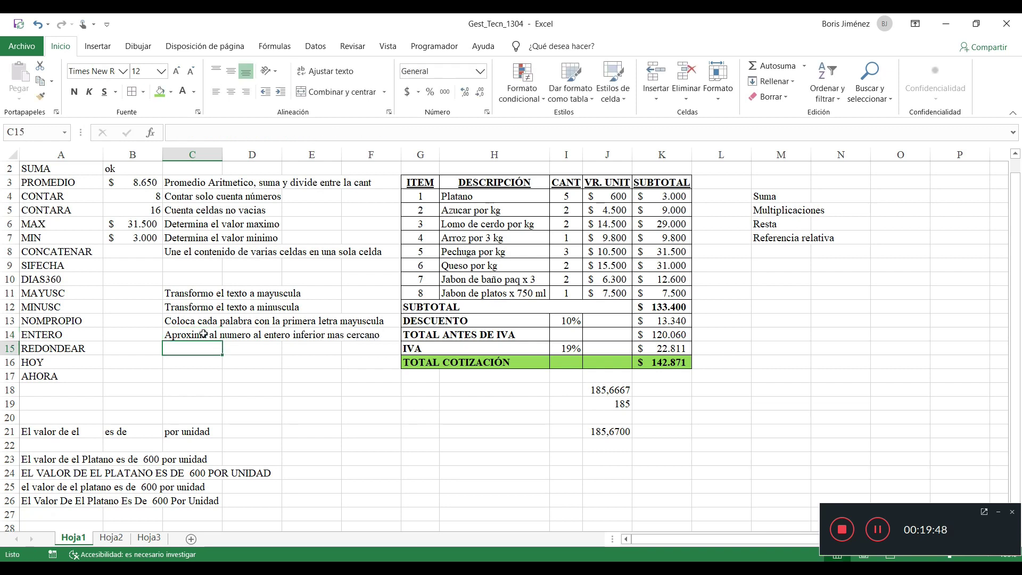
- Enter the REDONDEAR note "Aproxima el numero al entero con los decimales que se designen" in C15 and widen column F to fit it
{"action": "type", "text": "Aproxima el "}
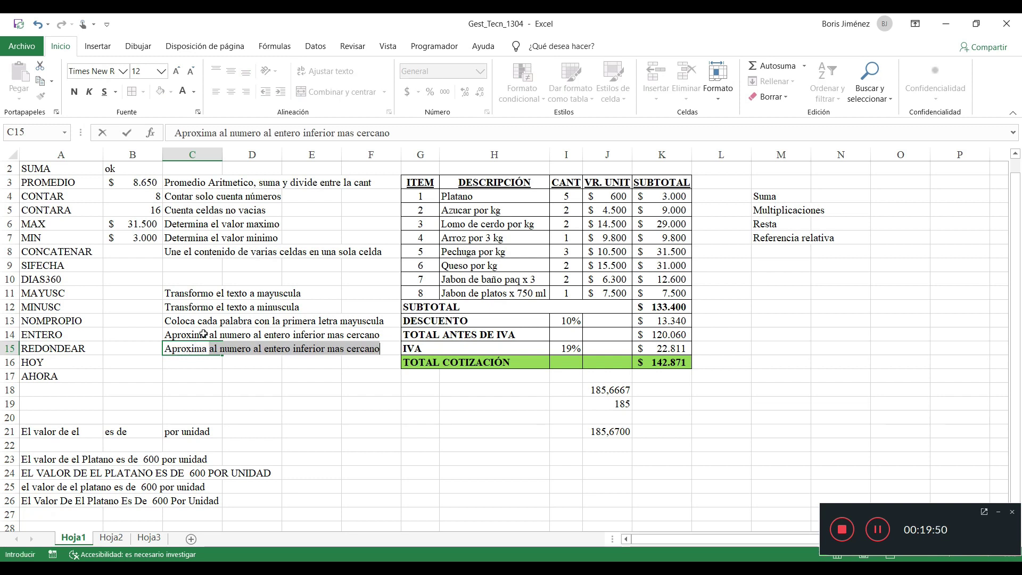
{"action": "type", "text": "numero "}
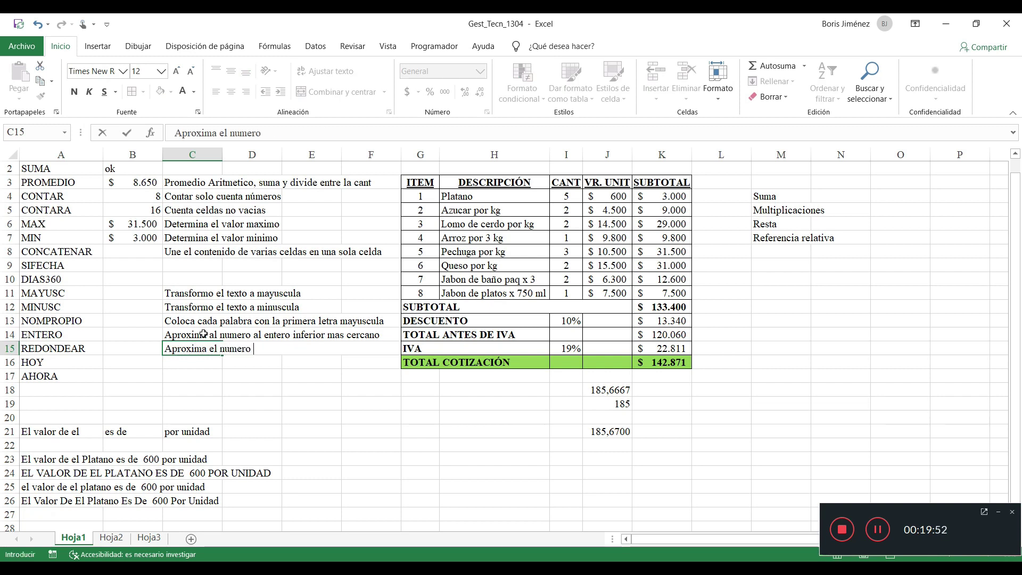
{"action": "type", "text": "al entero "}
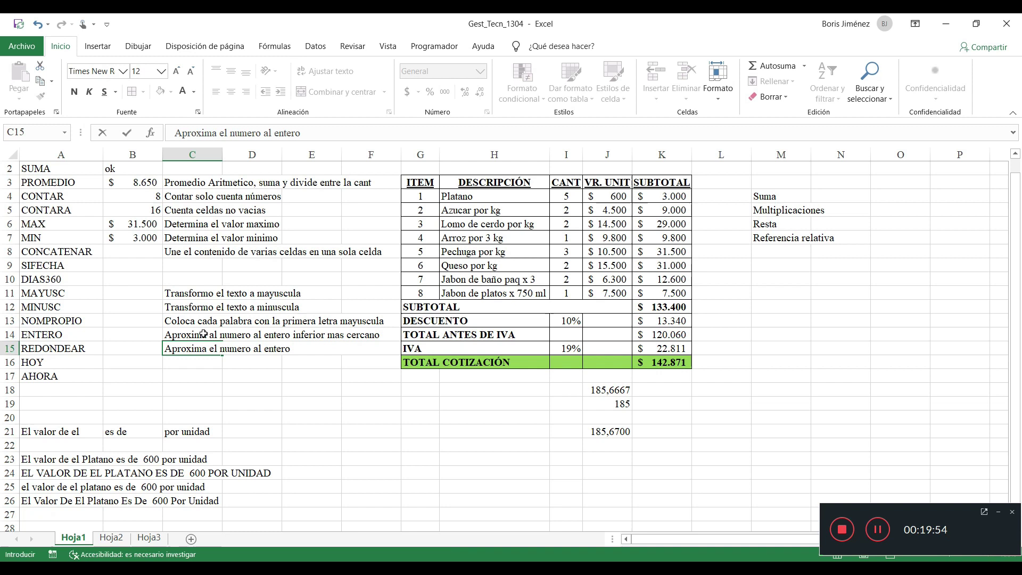
{"action": "type", "text": "con lo"}
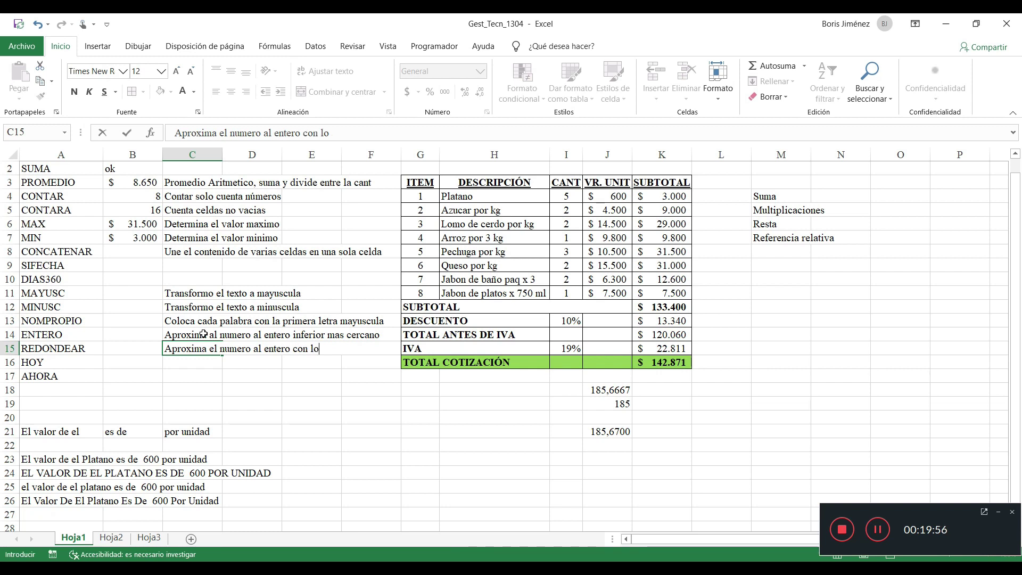
{"action": "type", "text": "s decimales que se"}
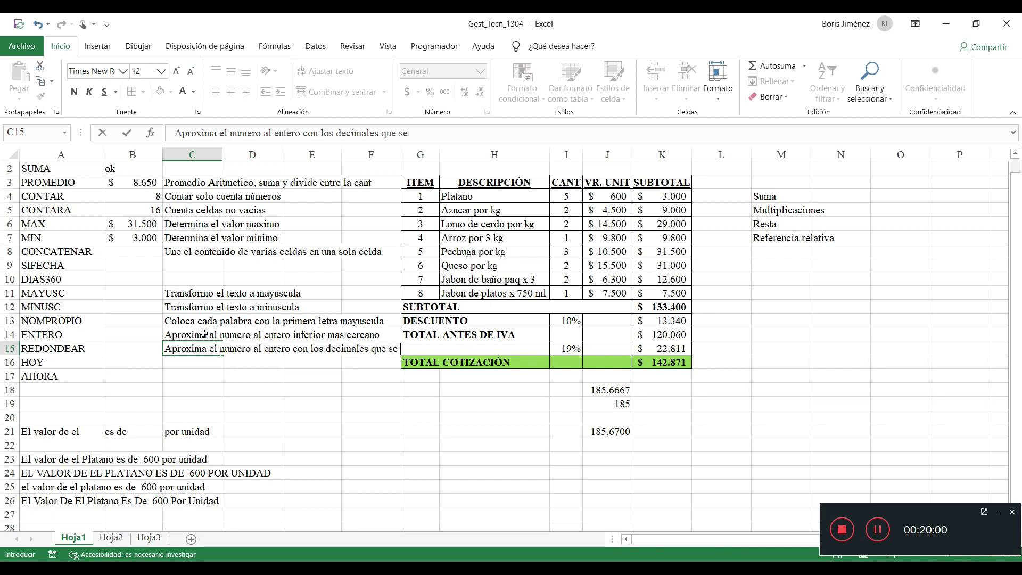
{"action": "type", "text": " designen"}
{"action": "key", "text": "Return"}
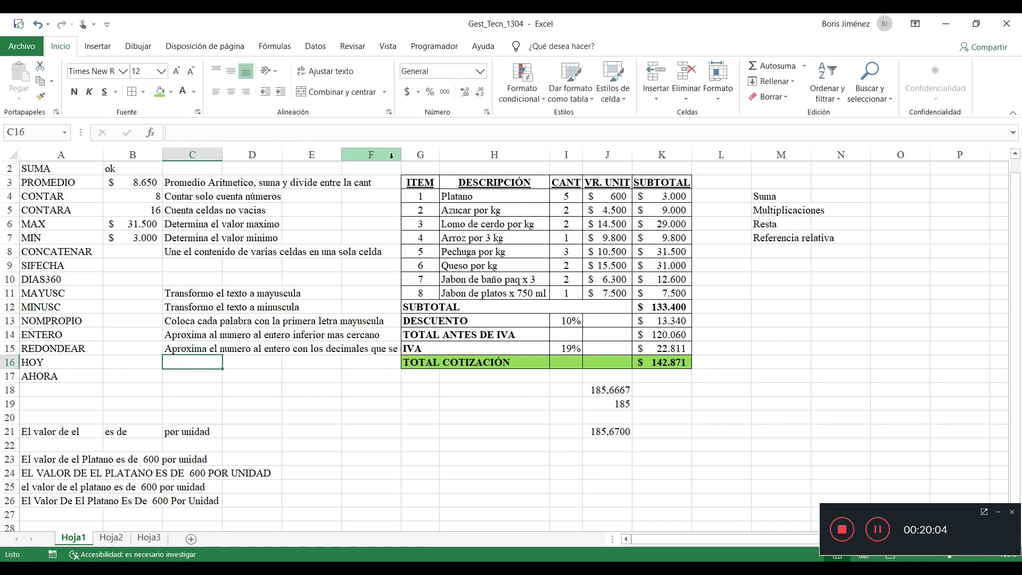
{"action": "left_click_drag", "start_coordinate": [401, 154], "coordinate": [464, 154]}
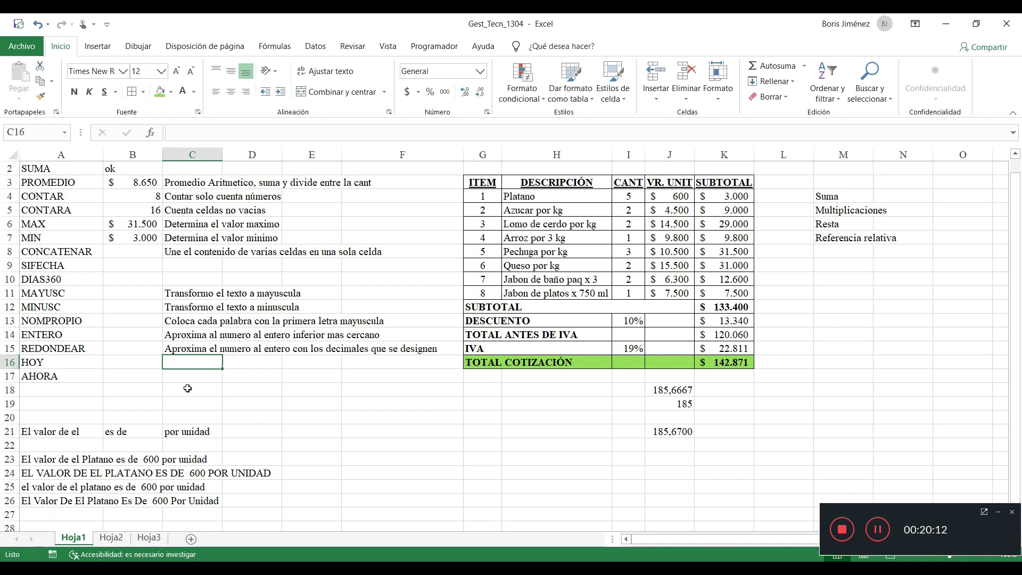
- Enter the HOY note "Te devuelve la fecha del día en que la utilizas" in C16
{"action": "type", "text": "Te dev"}
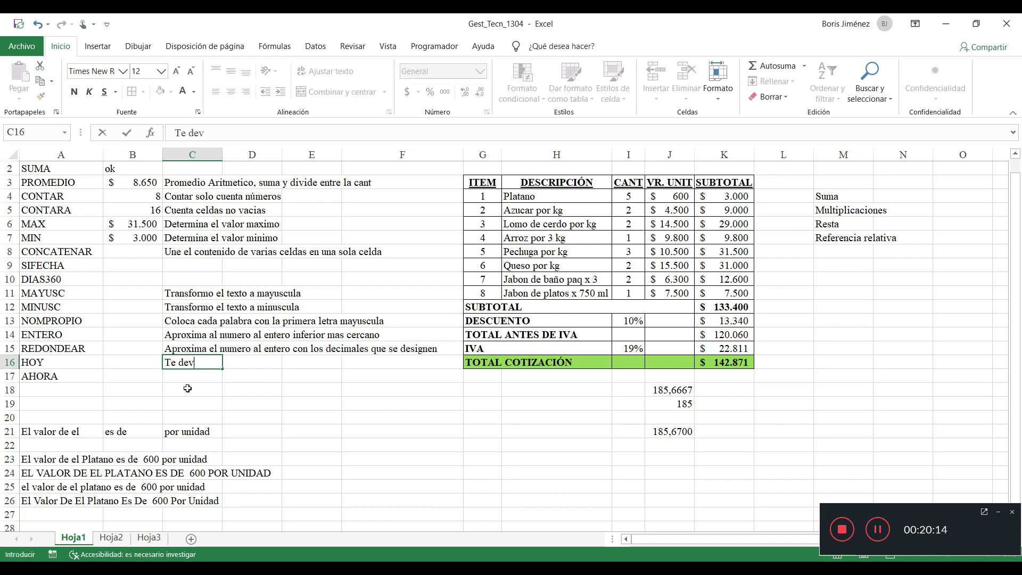
{"action": "type", "text": "uelve la fecha "}
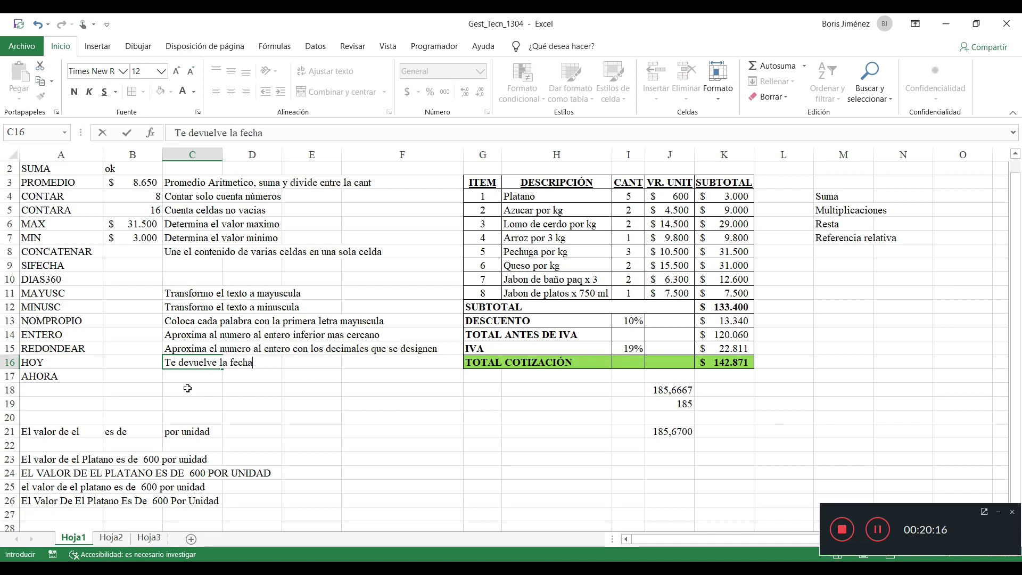
{"action": "type", "text": "del d"}
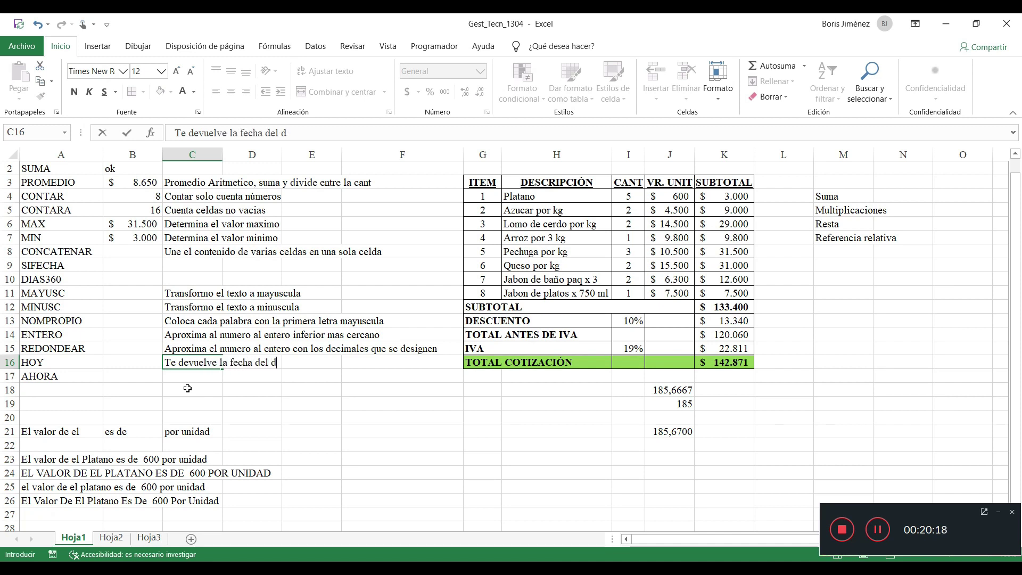
{"action": "type", "text": "ía en que la"}
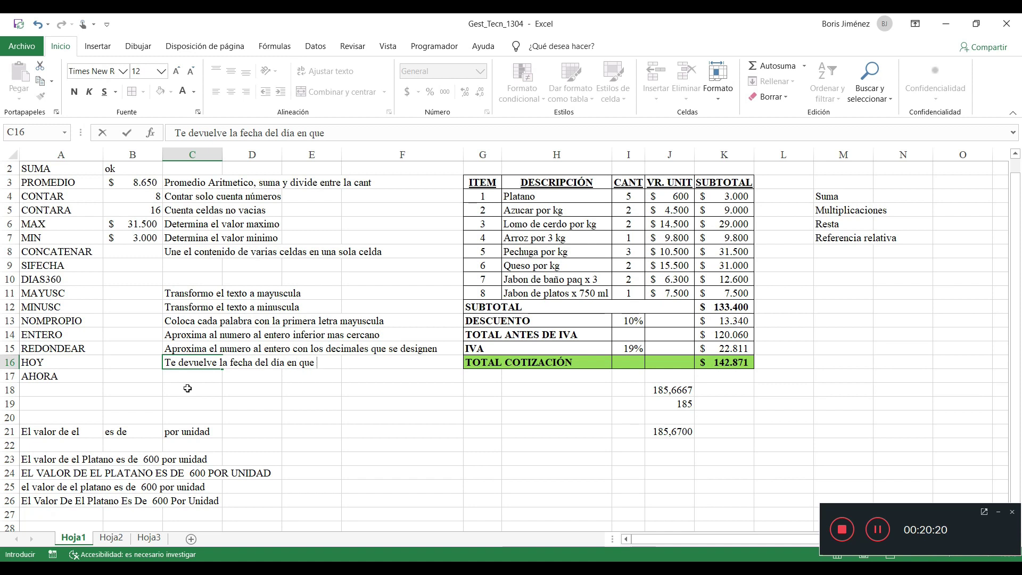
{"action": "type", "text": "tilizas"}
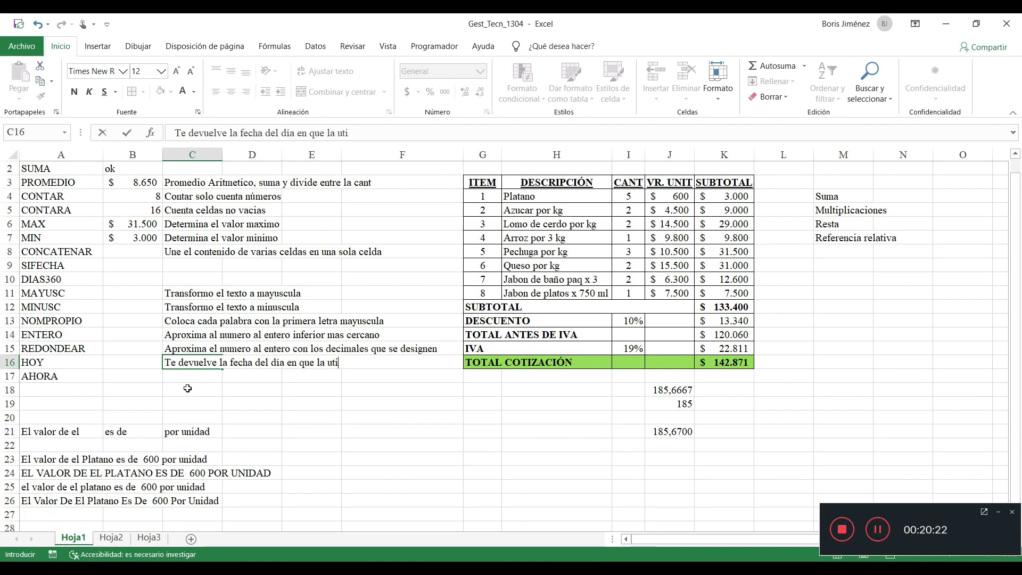
{"action": "key", "text": "Return"}
- Enter the formula =HOY() in B16 as the example beside the HOY label
{"action": "key", "text": "Up"}
{"action": "key", "text": "Left"}
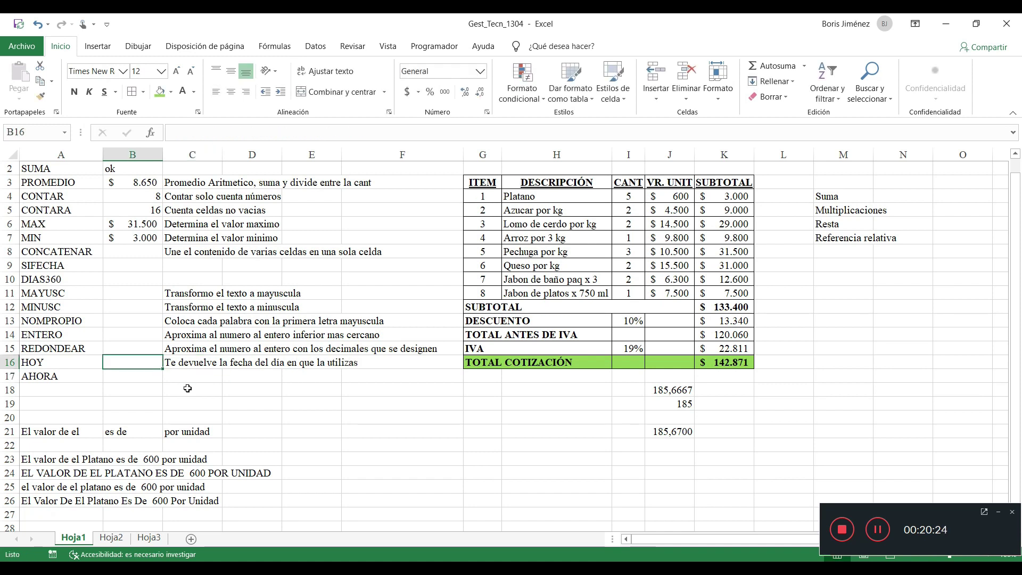
{"action": "type", "text": "="}
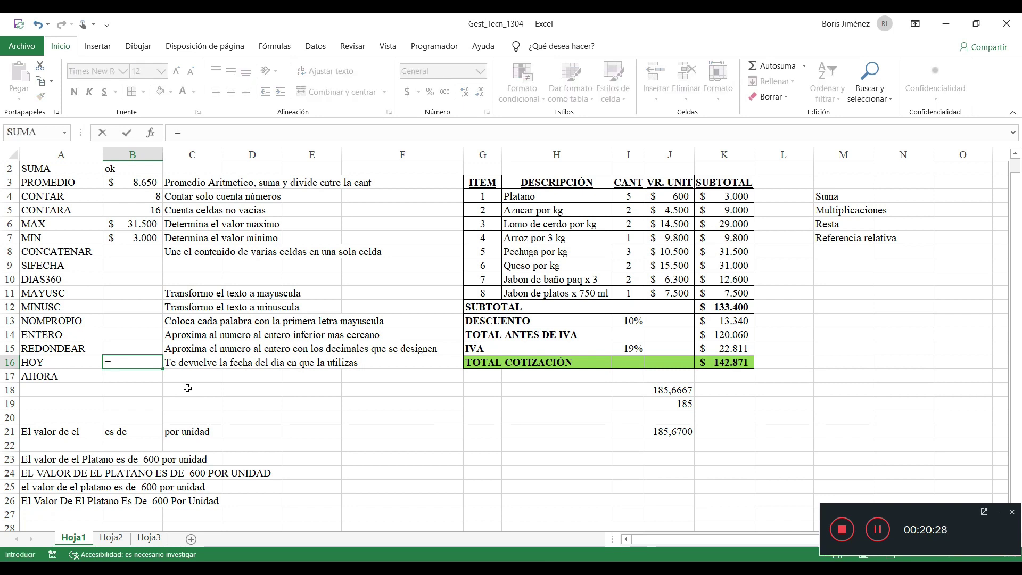
{"action": "type", "text": "hoy()"}
{"action": "key", "text": "Return"}
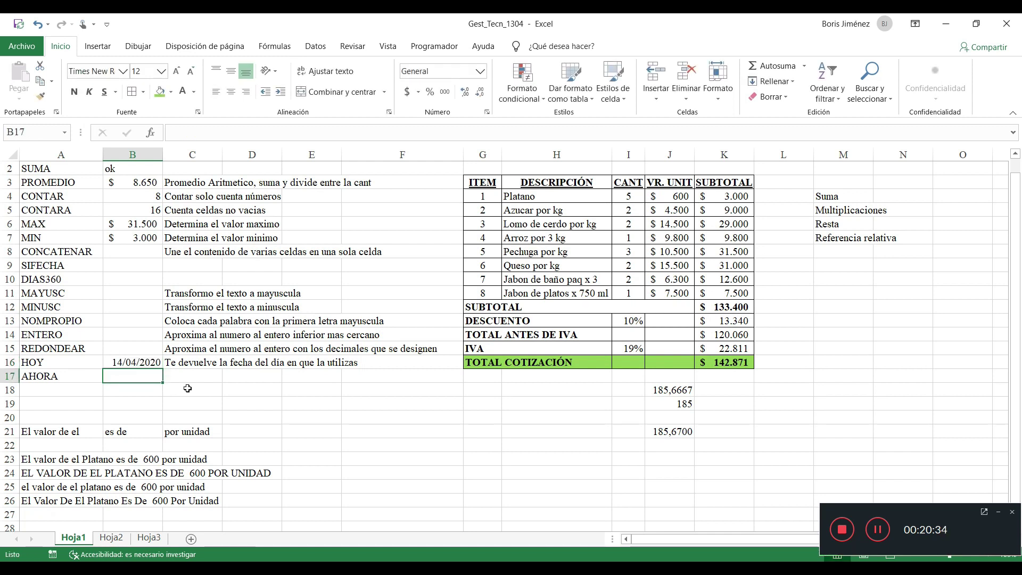
- Enter the AHORA note "Te devuelve la fecha y hora del momento en el que estoy trabajando" in C17
{"action": "key", "text": "Right"}
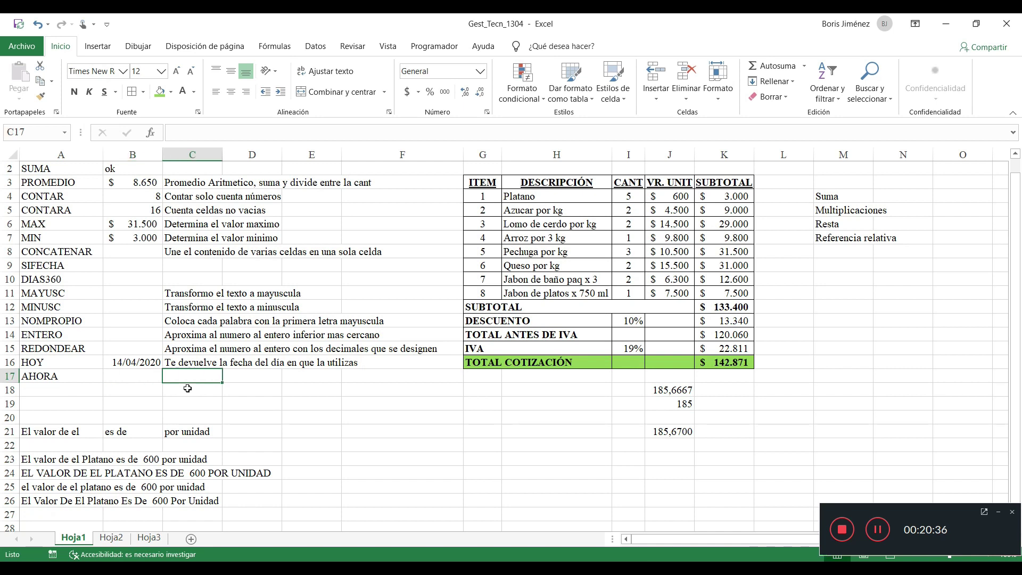
{"action": "type", "text": "Te devuelve la fecha "}
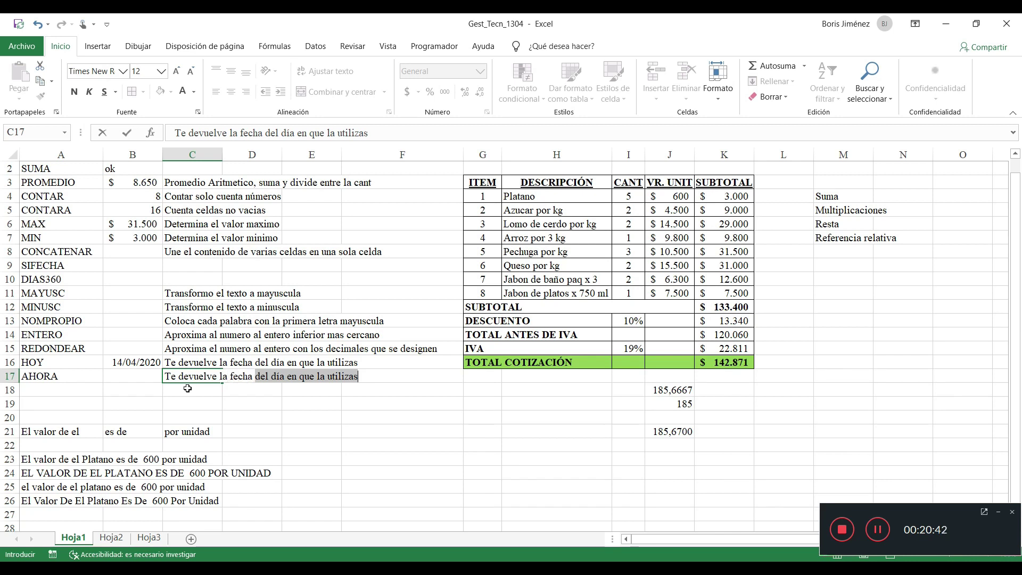
{"action": "type", "text": "y hora del momento en el que estoy trabajando"}
{"action": "key", "text": "Return"}
- Enter the formula =AHORA() in B17 and widen column B to fit the date and time
{"action": "key", "text": "Up"}
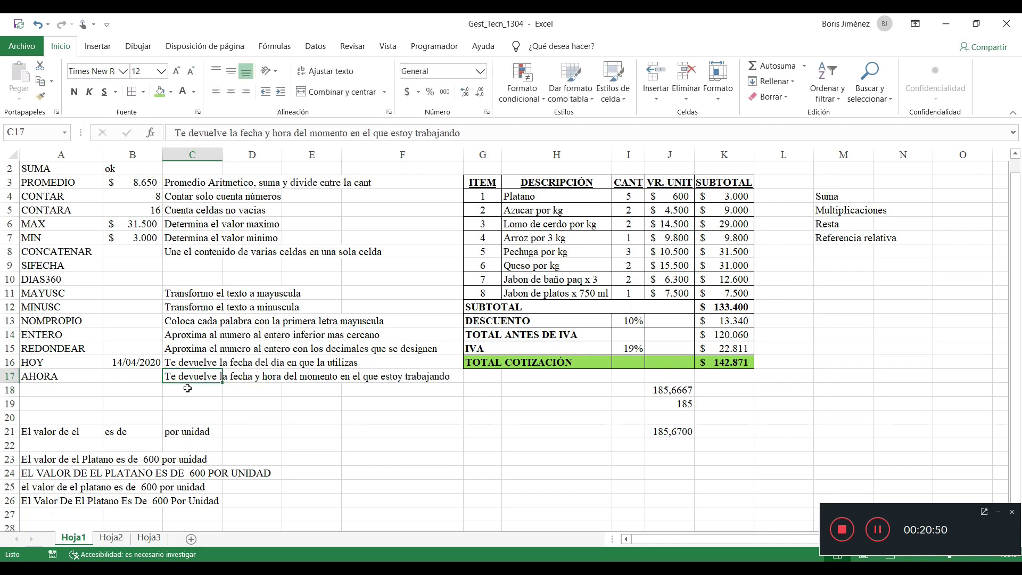
{"action": "key", "text": "Left"}
{"action": "type", "text": "=a"}
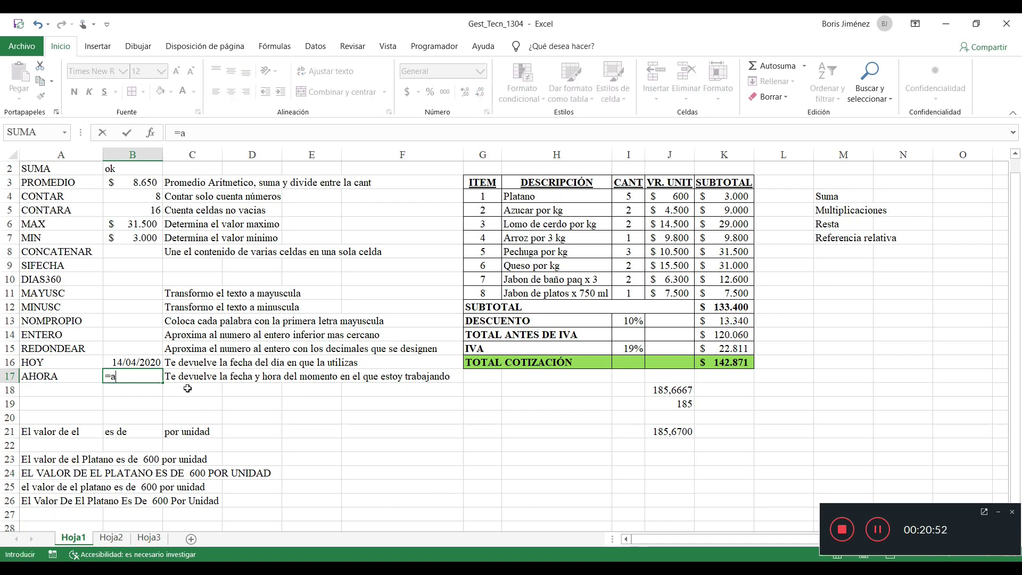
{"action": "type", "text": "hora ()"}
{"action": "key", "text": "Return"}
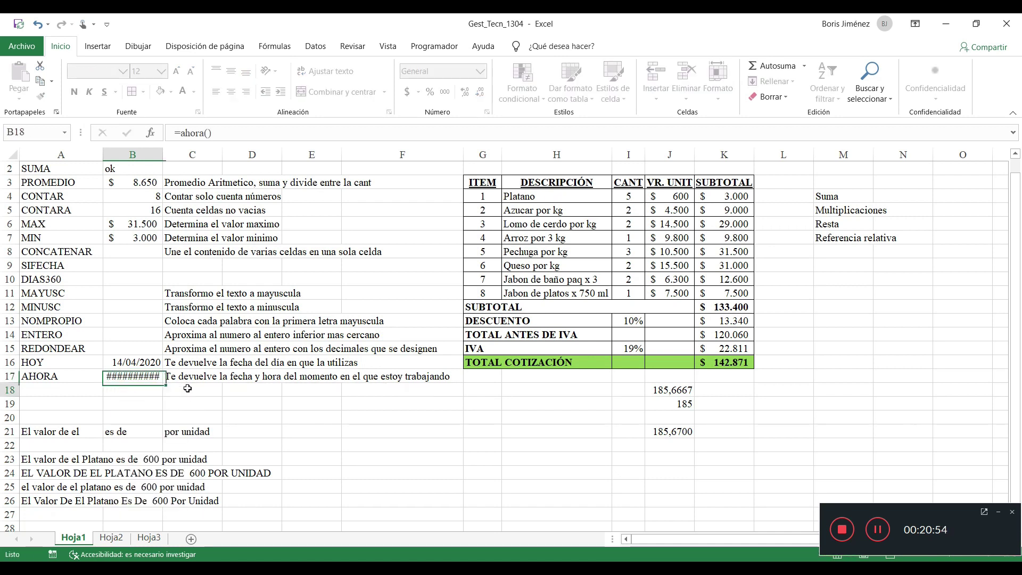
{"action": "key", "text": "Up"}
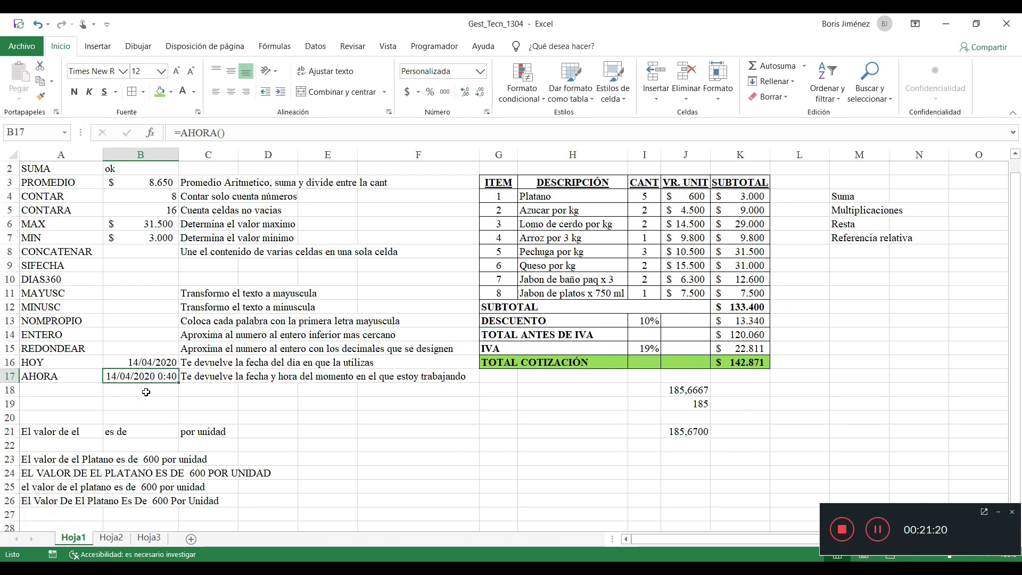
- Enter 4 in C18 to make the AHORA formula recalculate, and clear that cell again
{"action": "left_click", "coordinate": [209, 392]}
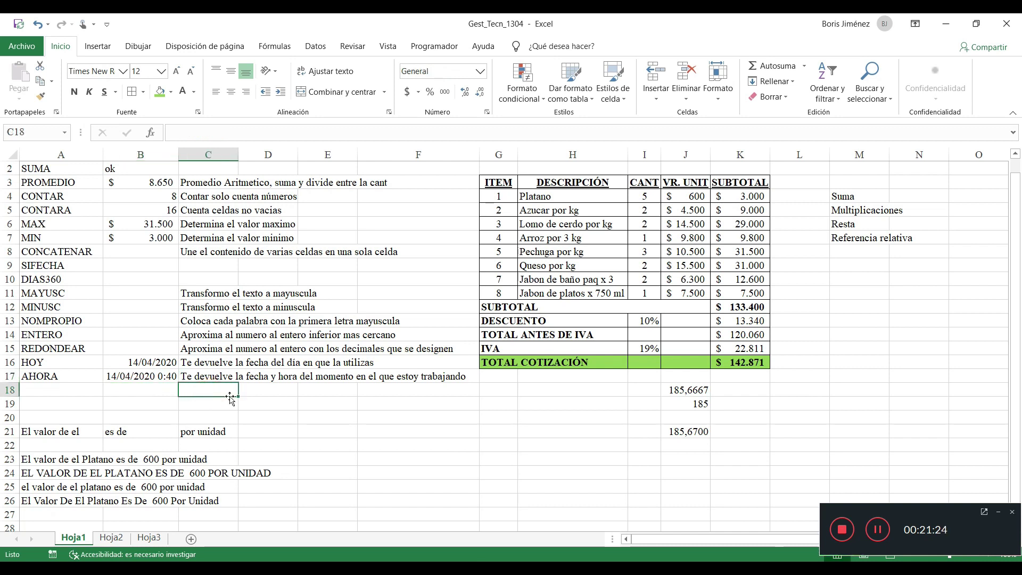
{"action": "type", "text": "4"}
{"action": "key", "text": "Return"}
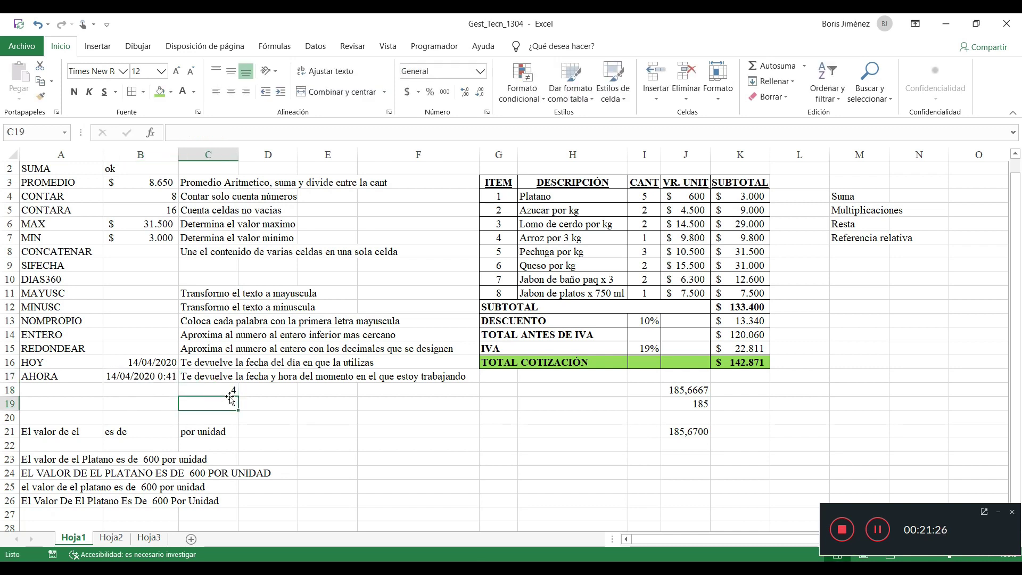
{"action": "key", "text": "Up"}
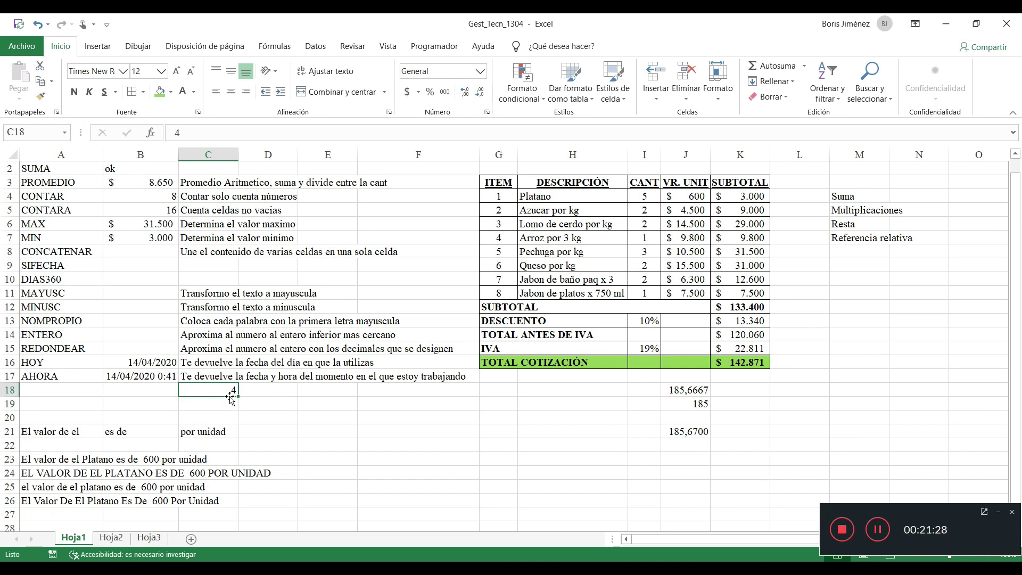
{"action": "key", "text": "Delete"}
{"action": "key", "text": "Left"}
{"action": "key", "text": "Left"}
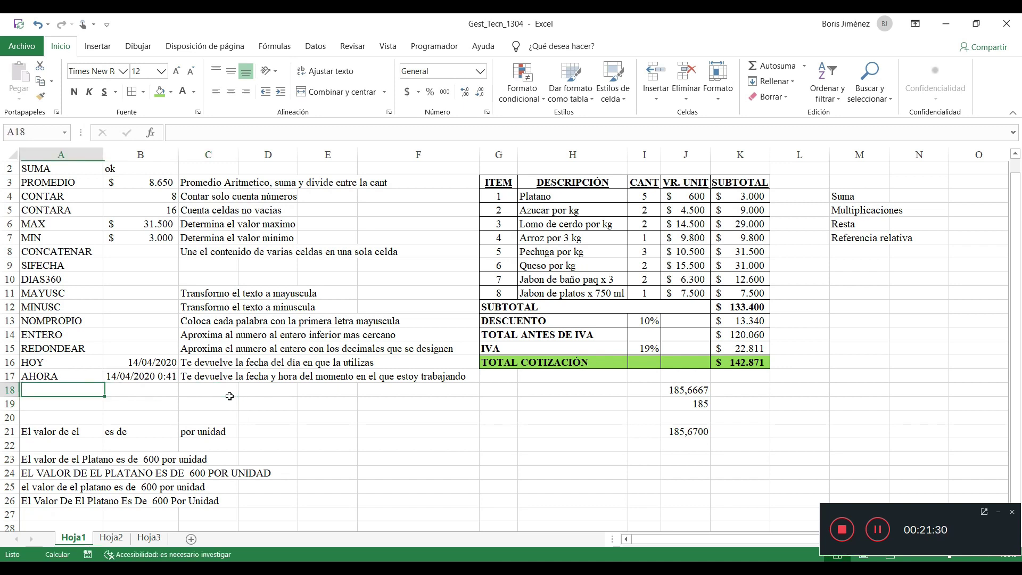
{"action": "key", "text": "Right"}
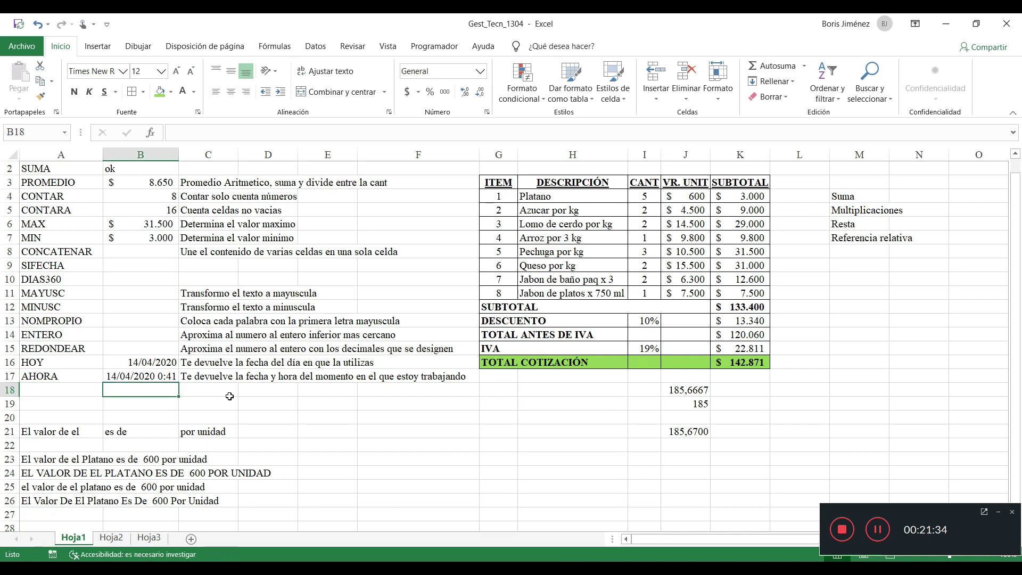
{"action": "scroll", "coordinate": [229, 396], "scroll_direction": "up", "scroll_amount": 1}
{"action": "left_click", "coordinate": [565, 417]}
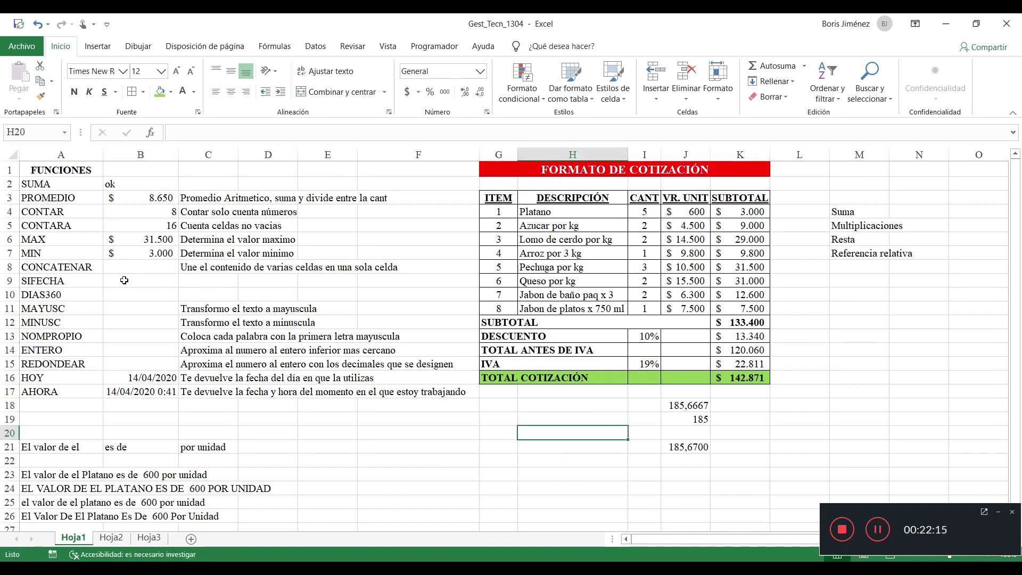
- Enter the SIFECHA note "Determinar el tiempo entre dos fechas, dias, meses o años" in C9
{"action": "left_click", "coordinate": [194, 283]}
{"action": "type", "text": "Determinar el tiempo entre de"}
{"action": "key", "text": "BackSpace"}
{"action": "type", "text": "os dech"}
{"action": "key", "text": "BackSpace"}
{"action": "key", "text": "BackSpace"}
{"action": "key", "text": "BackSpace"}
{"action": "key", "text": "BackSpace"}
{"action": "type", "text": "fechas"}
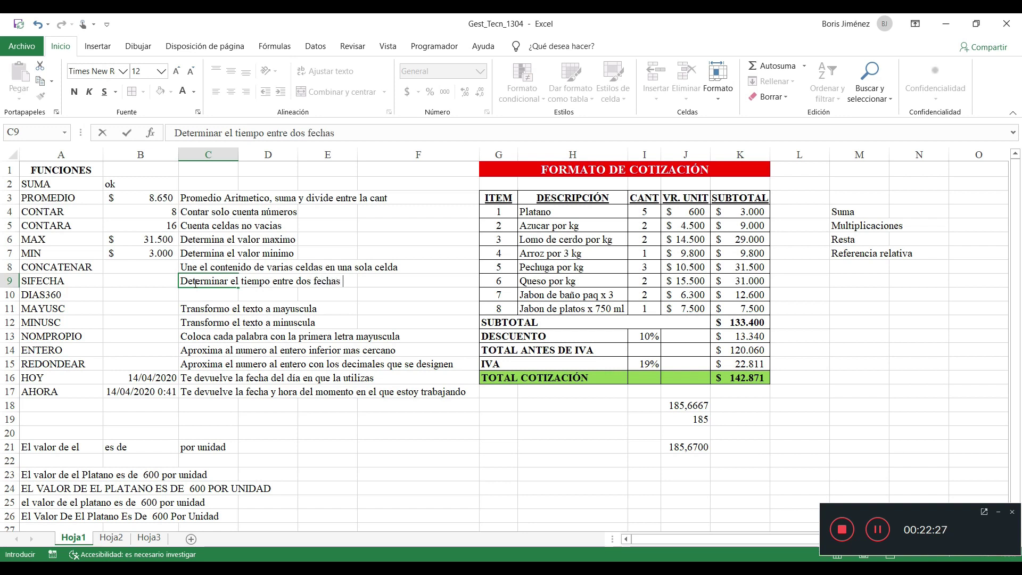
{"action": "type", "text": ", dias , meses o años"}
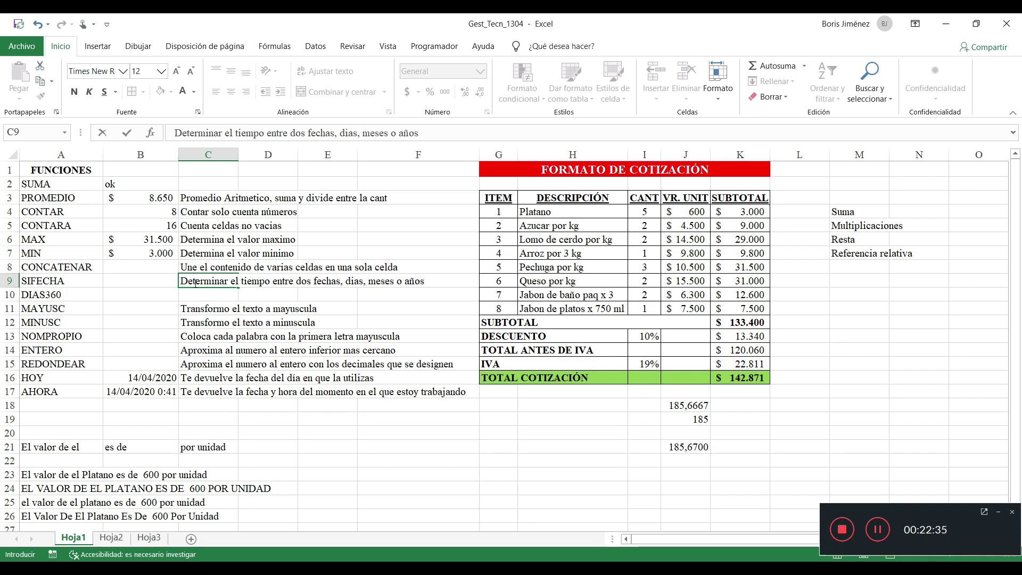
{"action": "key", "text": "Return"}
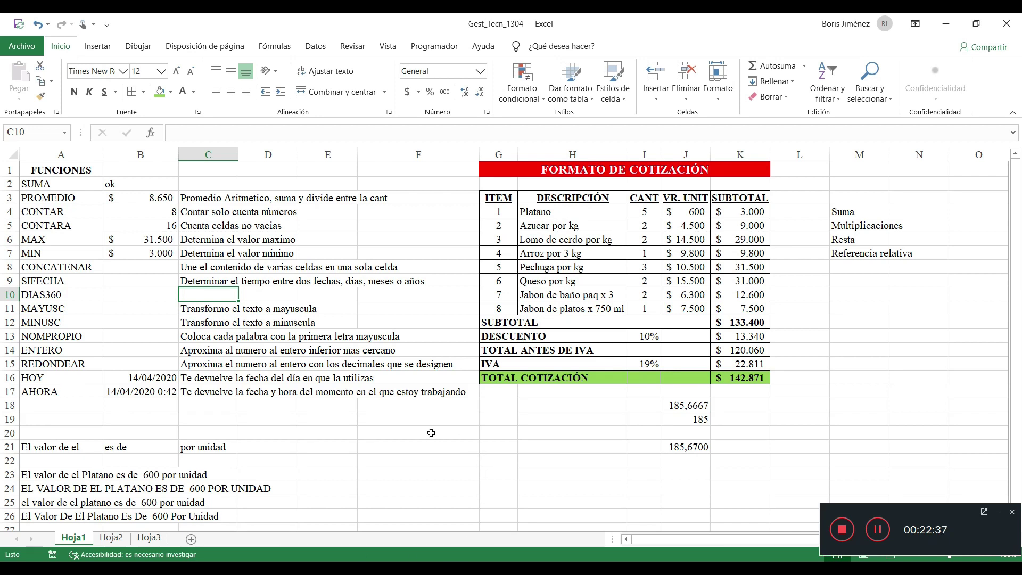
- Enter the start date 4/12/1984 in F19 for the SIFECHA example
{"action": "left_click", "coordinate": [449, 420]}
{"action": "type", "text": "4-1"}
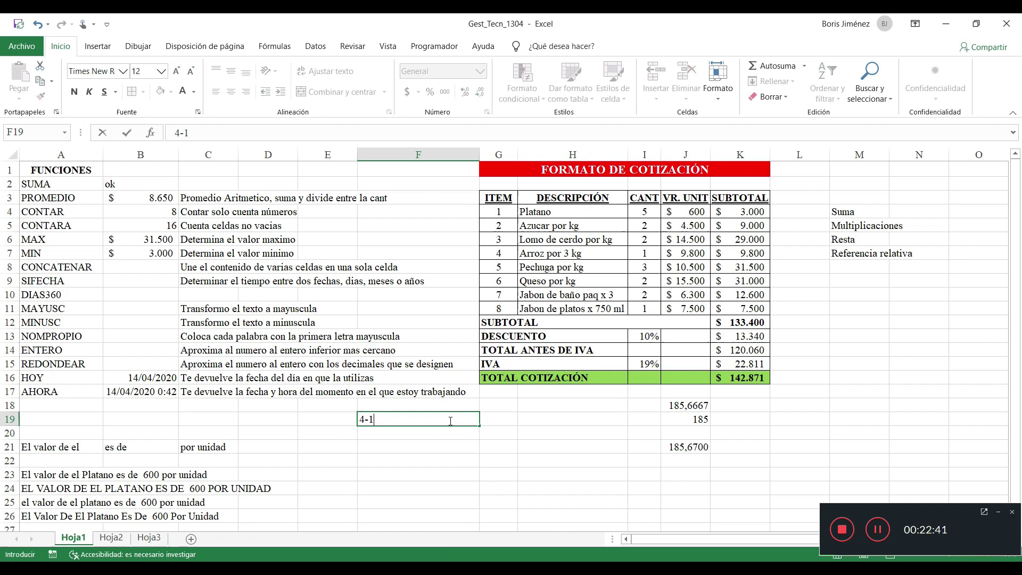
{"action": "type", "text": "2-84"}
{"action": "key", "text": "Return"}
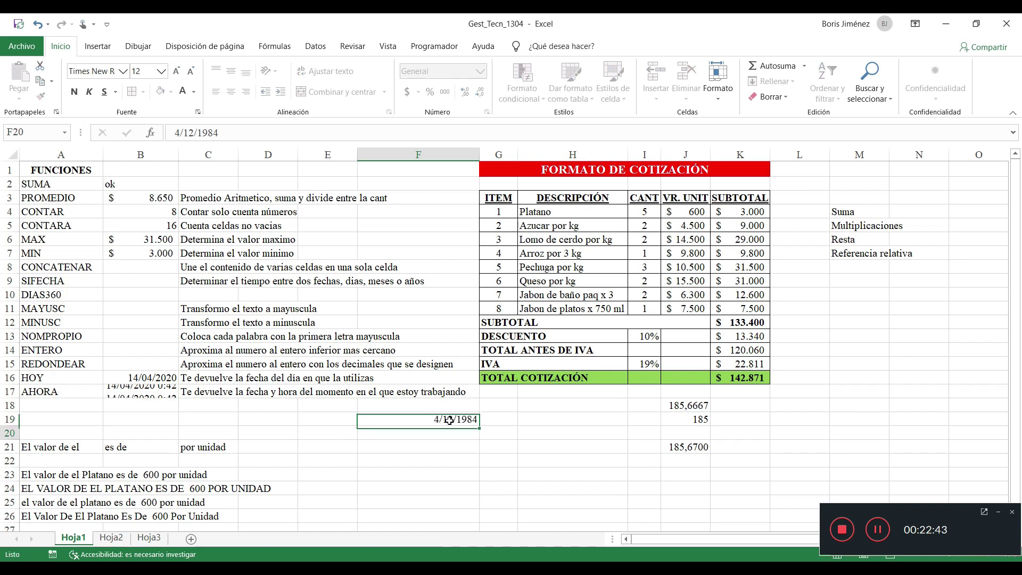
- Label the example's date rows "f inicial" in E19 and "f final" in E20
{"action": "key", "text": "Up"}
{"action": "key", "text": "Left"}
{"action": "type", "text": "f"}
{"action": "type", "text": " incial"}
{"action": "key", "text": "BackSpace"}
{"action": "key", "text": "BackSpace"}
{"action": "key", "text": "BackSpace"}
{"action": "key", "text": "BackSpace"}
{"action": "type", "text": "icial"}
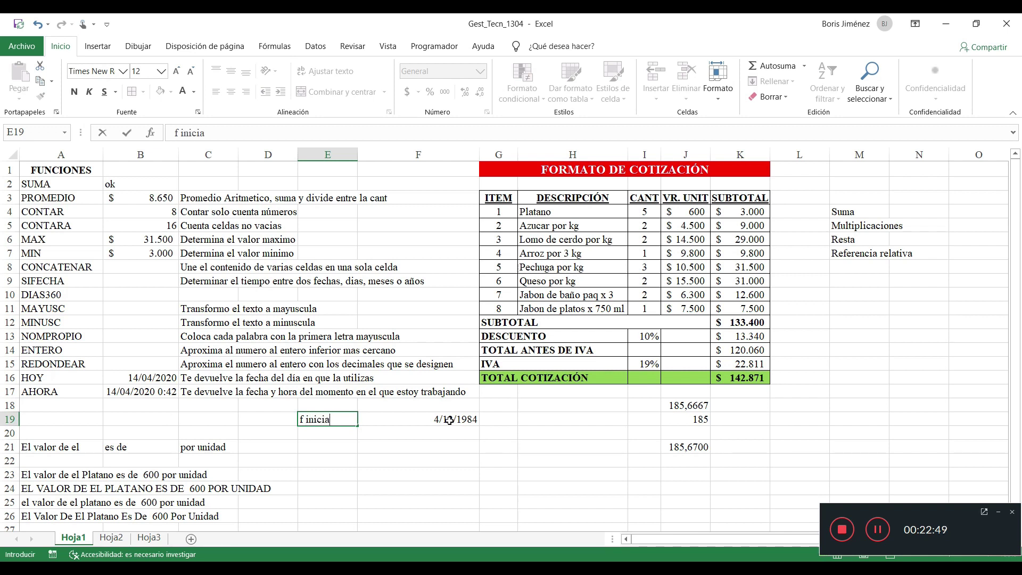
{"action": "key", "text": "Return"}
{"action": "type", "text": "fe"}
{"action": "key", "text": "BackSpace"}
{"action": "type", "text": "final"}
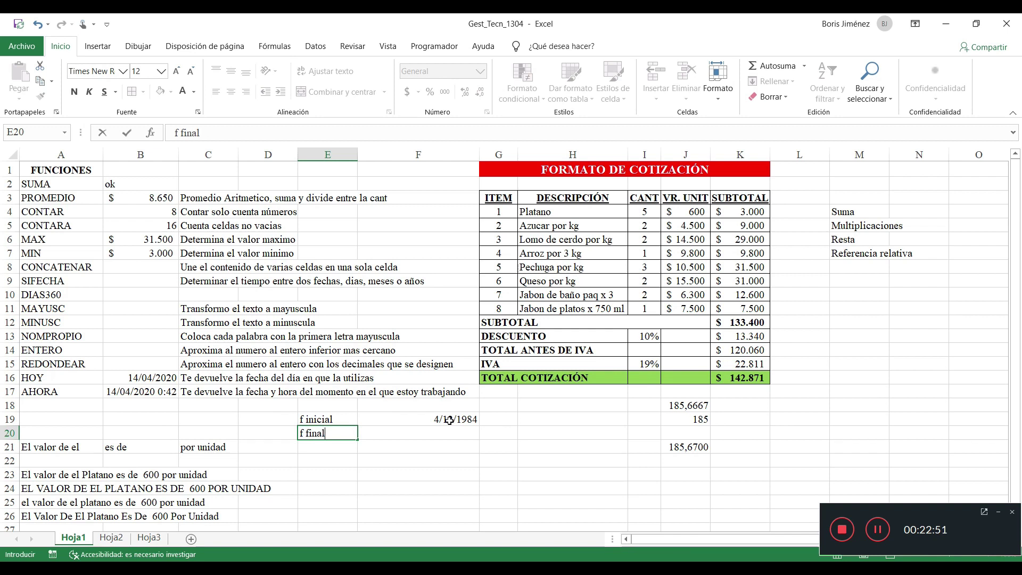
- Enter the formula =HOY() in F20 as the end date
{"action": "key", "text": "Tab"}
{"action": "type", "text": "="}
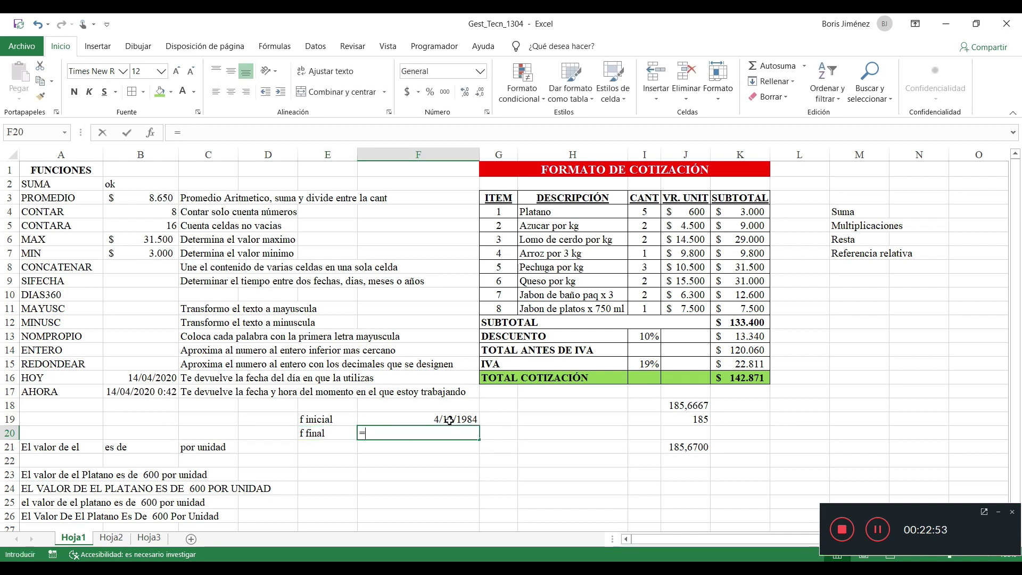
{"action": "type", "text": "hoy()"}
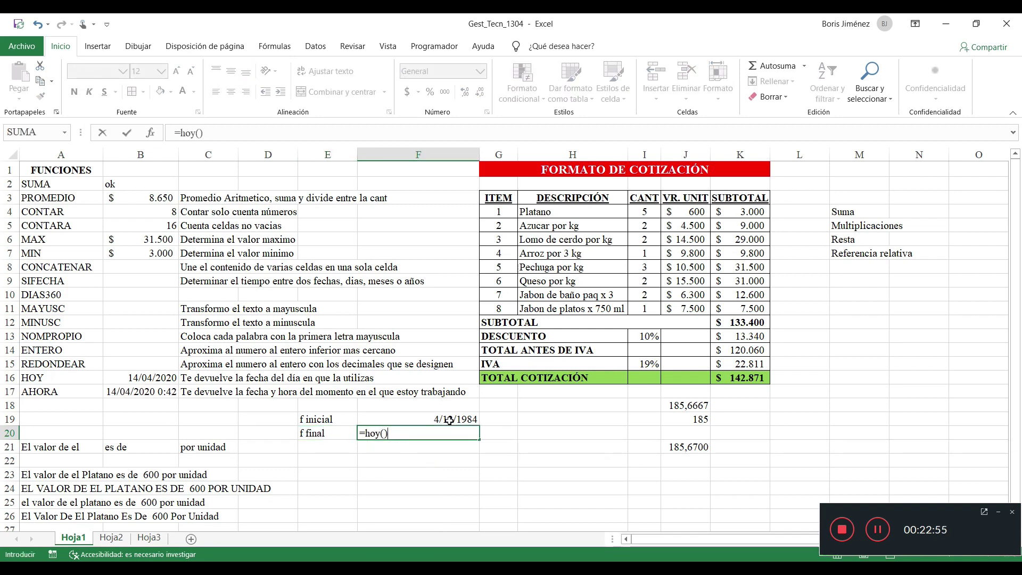
{"action": "key", "text": "Return"}
{"action": "key", "text": "Up"}
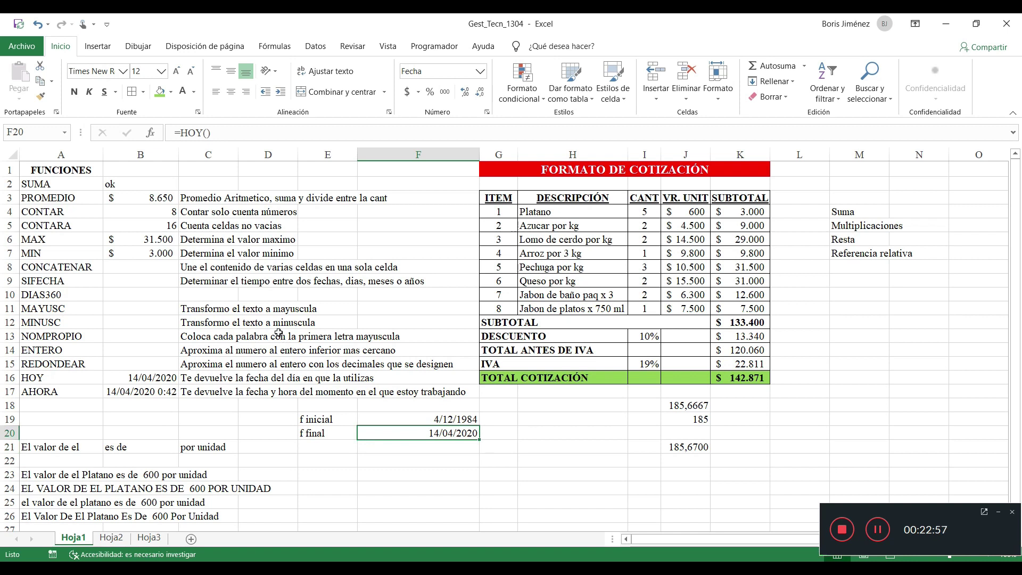
- Enter the formula =SIFECHA(F19;F20;"y") in B9 to calculate the years between the two example dates
{"action": "left_click", "coordinate": [139, 279]}
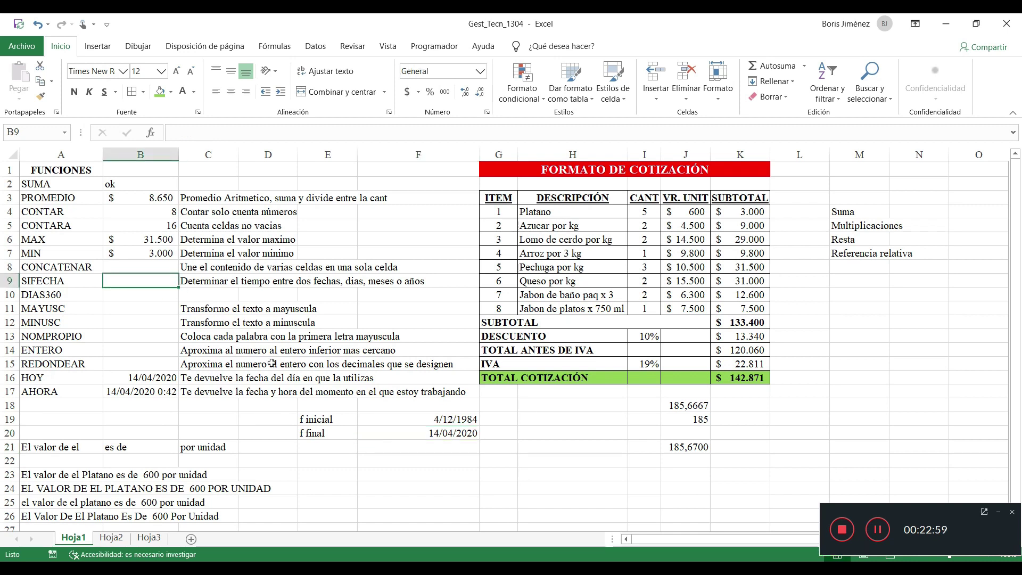
{"action": "type", "text": "=si"}
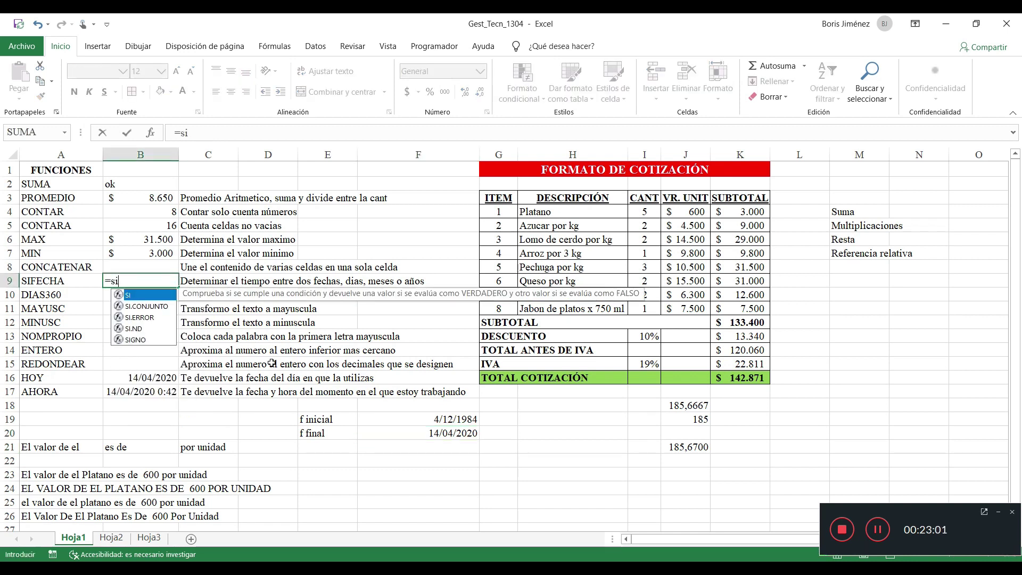
{"action": "type", "text": "fecha("}
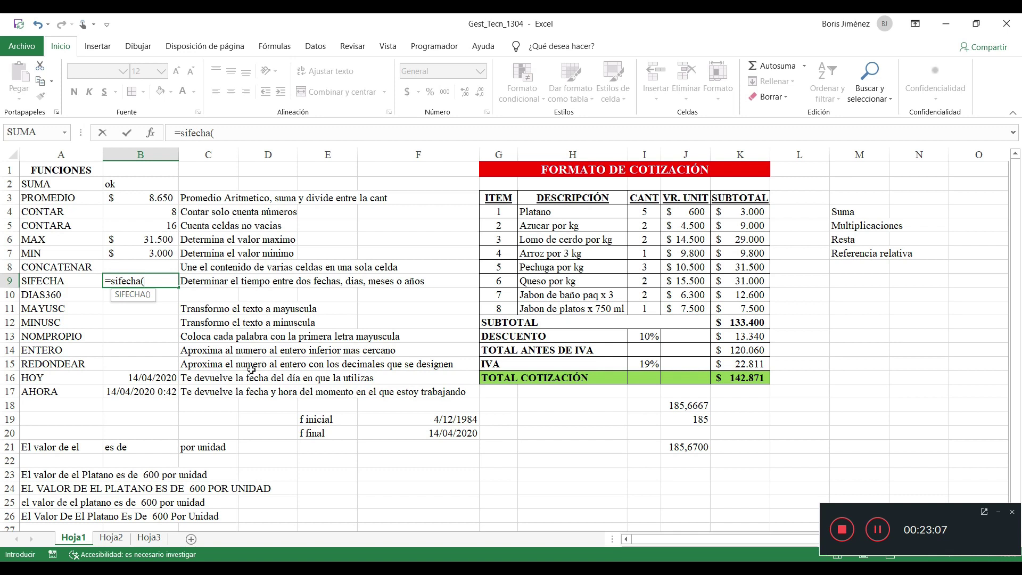
{"action": "left_click", "coordinate": [422, 419]}
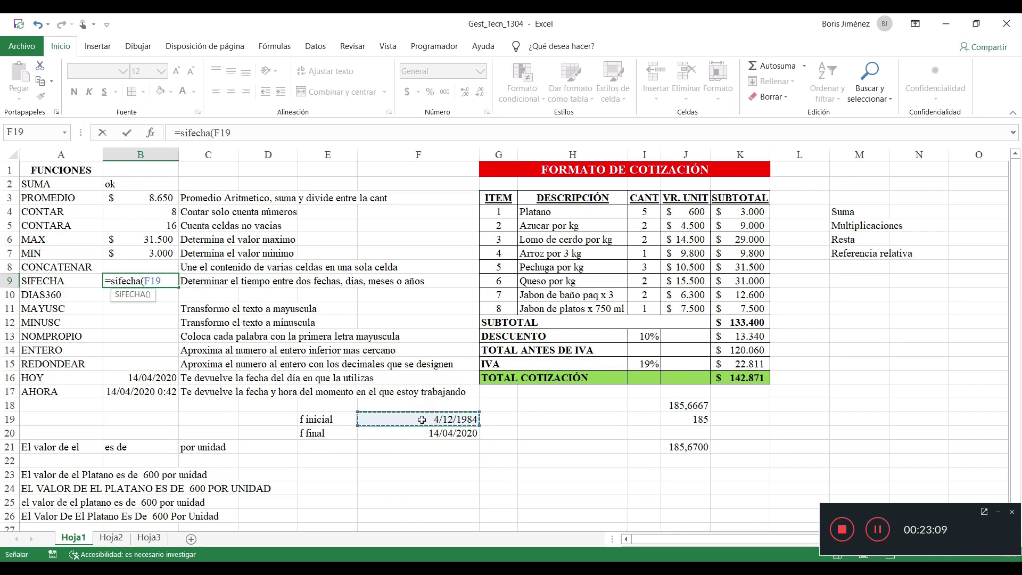
{"action": "type", "text": ";"}
{"action": "left_click", "coordinate": [455, 434]}
{"action": "type", "text": ";"}
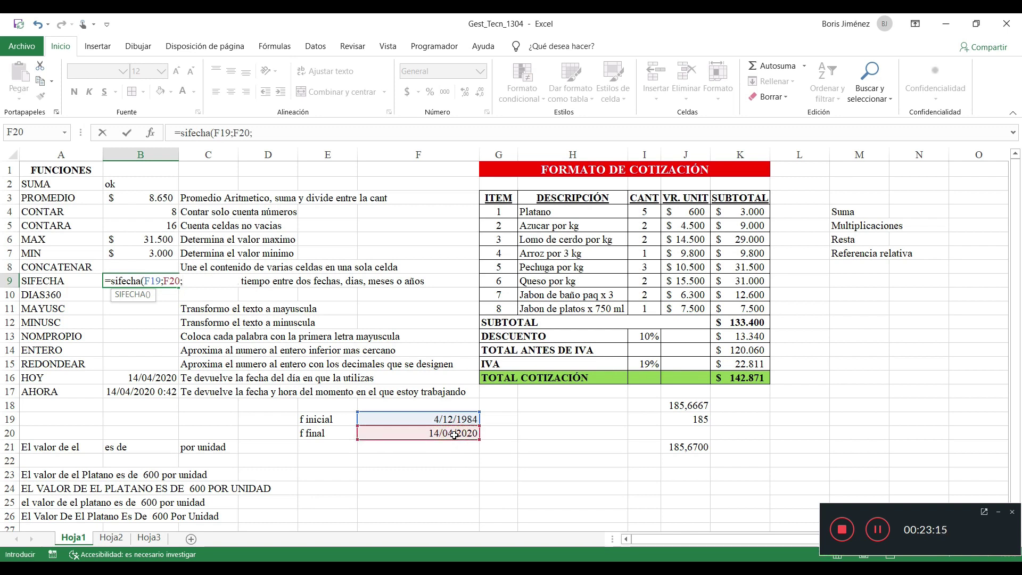
{"action": "type", "text": "\""}
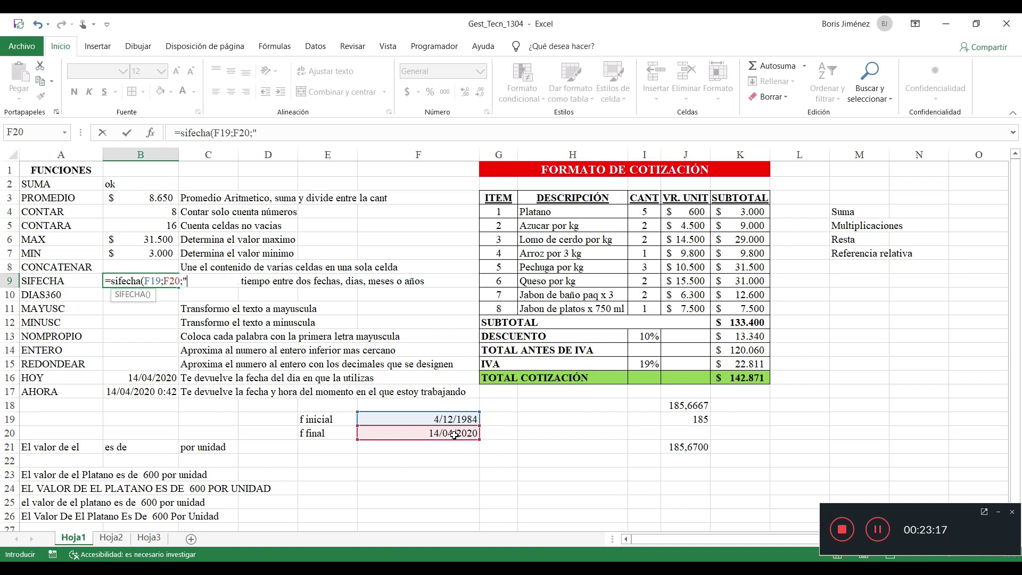
{"action": "type", "text": "y"}
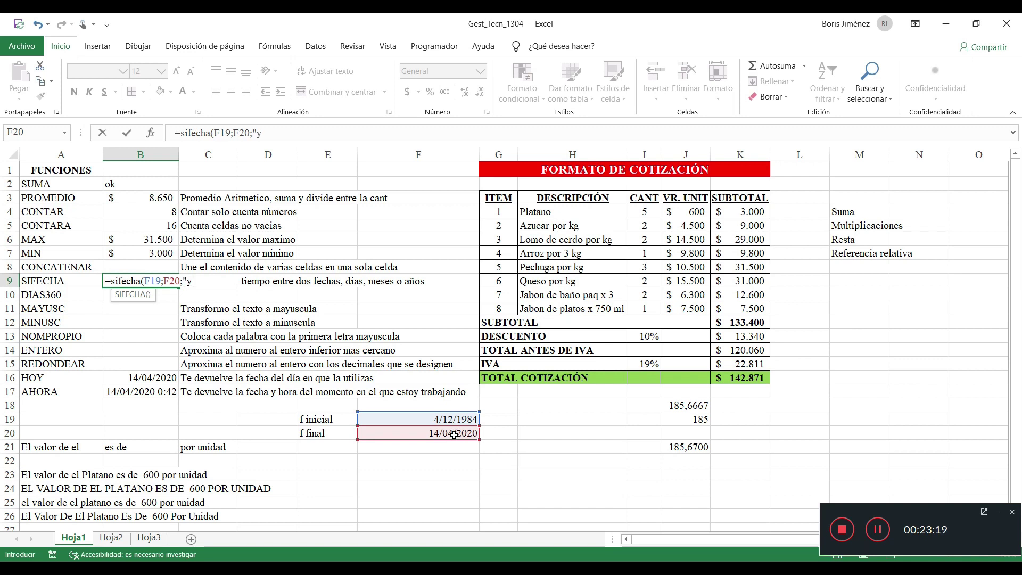
{"action": "type", "text": "\")"}
{"action": "key", "text": "ctrl+Return"}
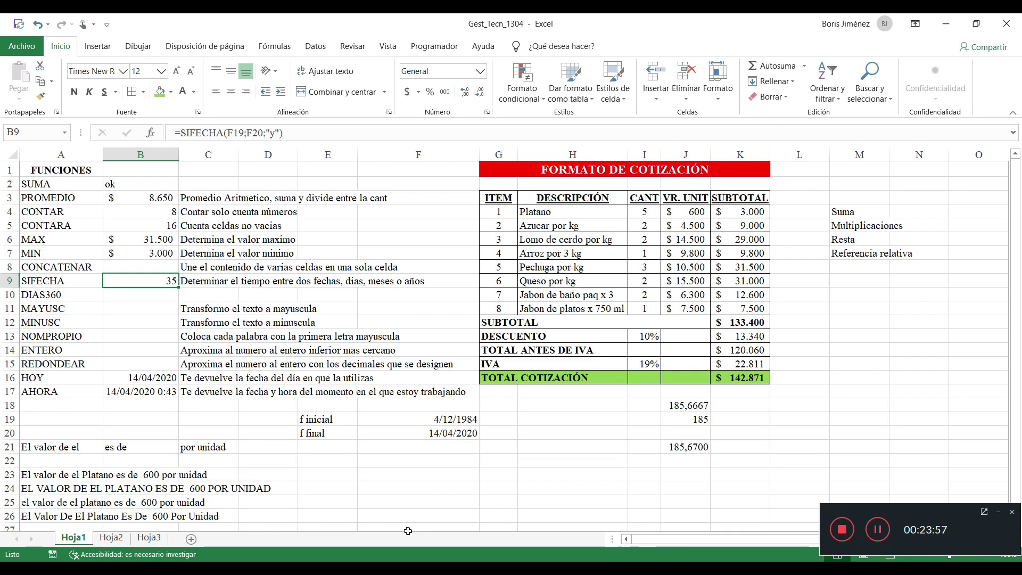
- Enter the formula =DIAS360(F19;F20) in B10 to calculate the days between the two example dates
{"action": "key", "text": "Down"}
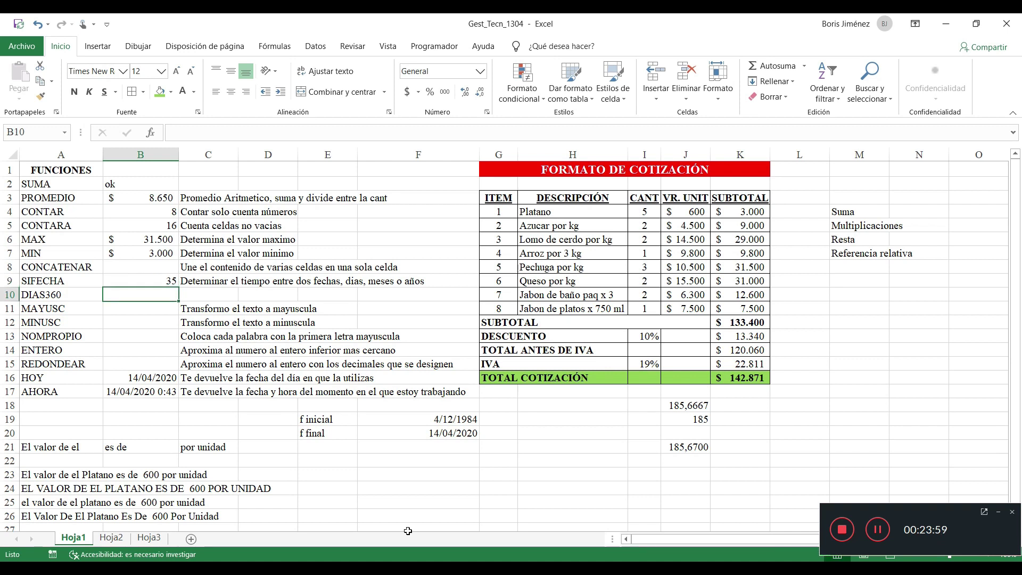
{"action": "type", "text": ")"}
{"action": "key", "text": "BackSpace"}
{"action": "type", "text": "=dias"}
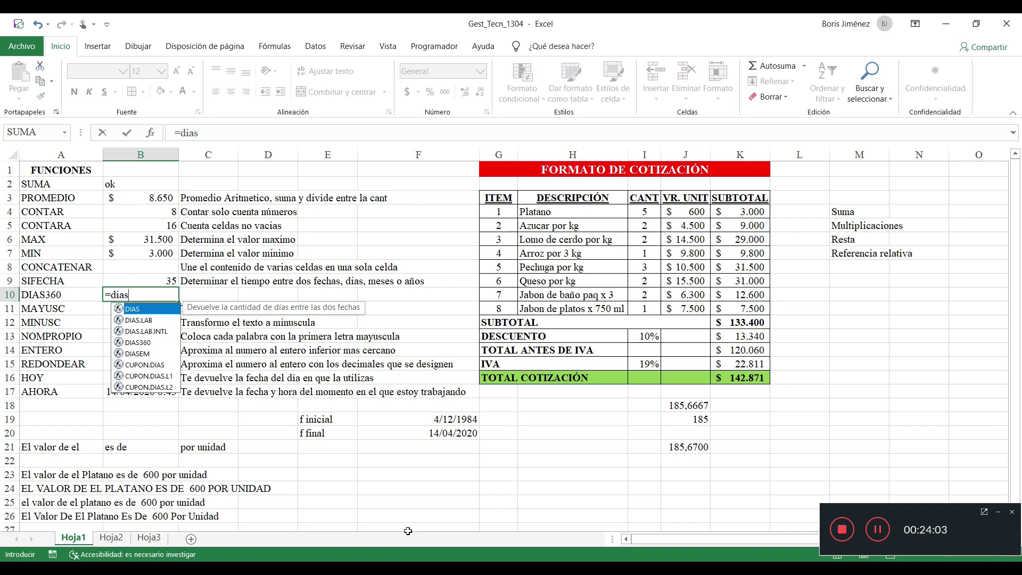
{"action": "type", "text": "36"}
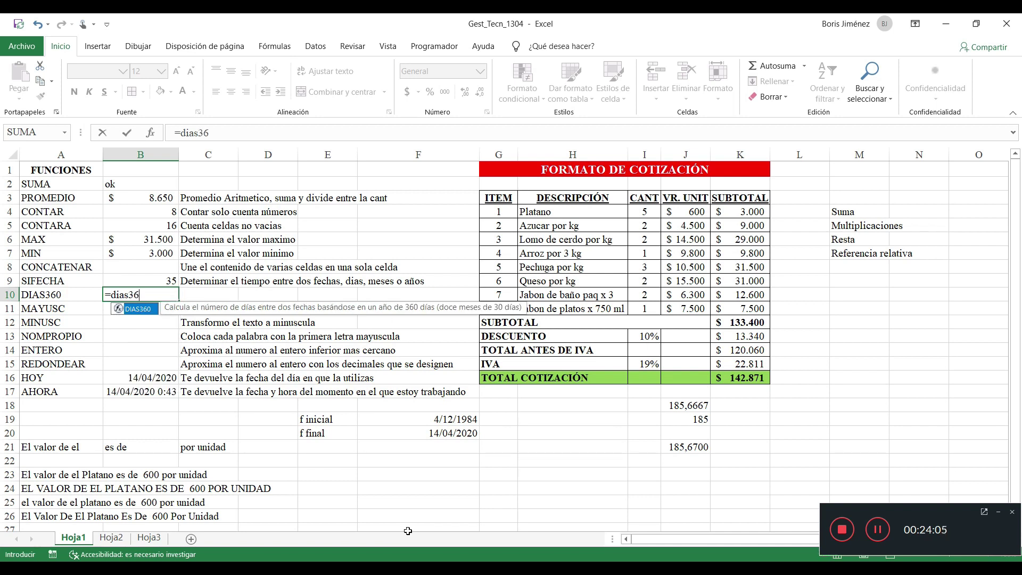
{"action": "type", "text": "0("}
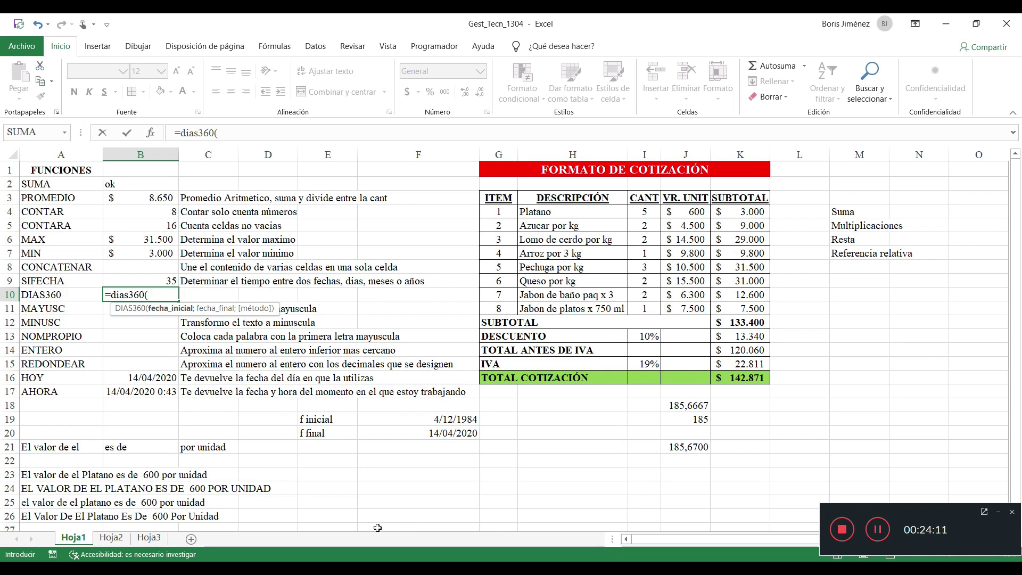
{"action": "left_click", "coordinate": [452, 422]}
{"action": "type", "text": ";"}
{"action": "left_click", "coordinate": [460, 434]}
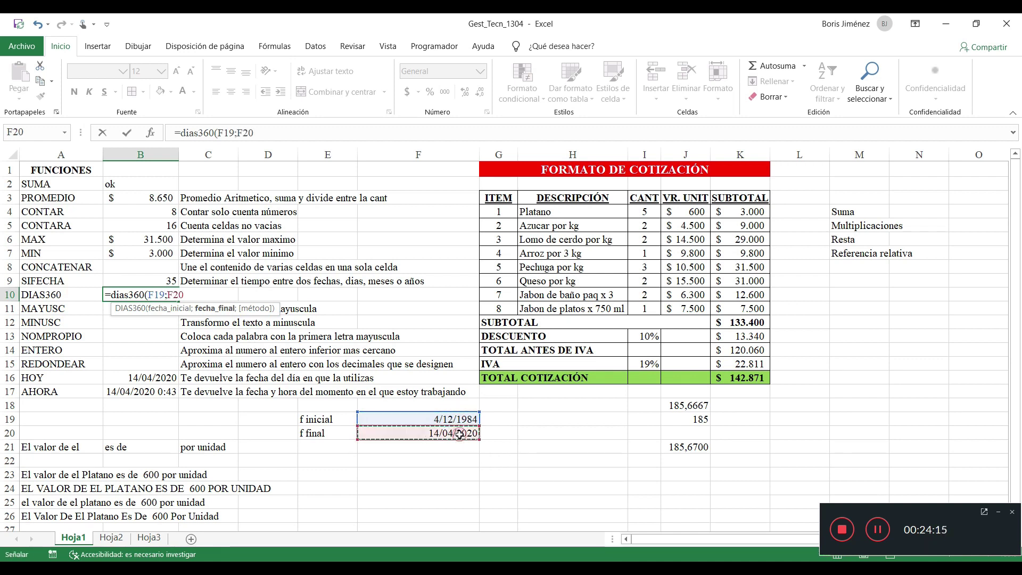
{"action": "type", "text": ")"}
{"action": "key", "text": "ctrl+Return"}
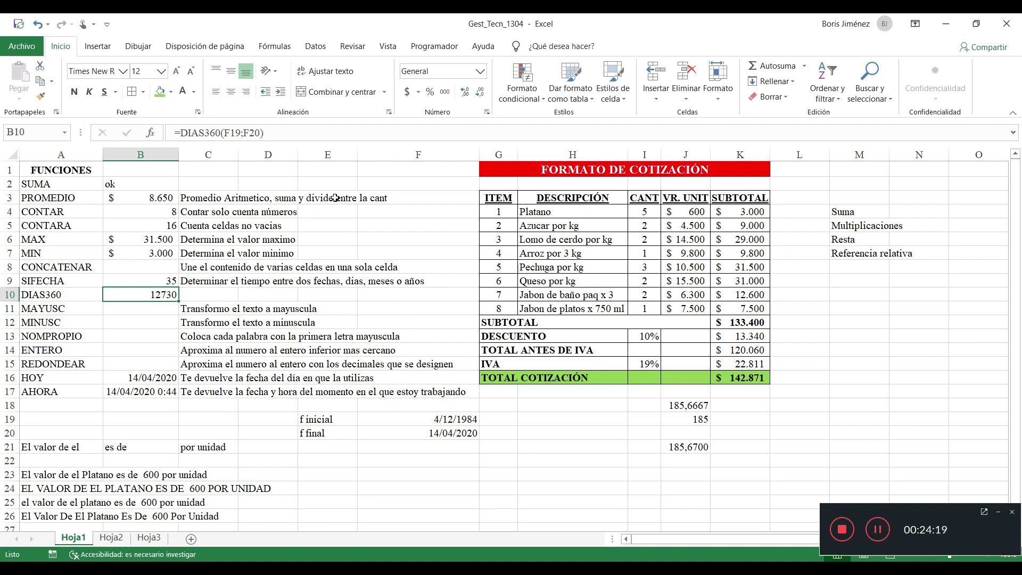
- Divide the DIAS360 formula in B10 by 360 and give the cell the Número format
{"action": "left_click", "coordinate": [294, 133]}
{"action": "type", "text": "/"}
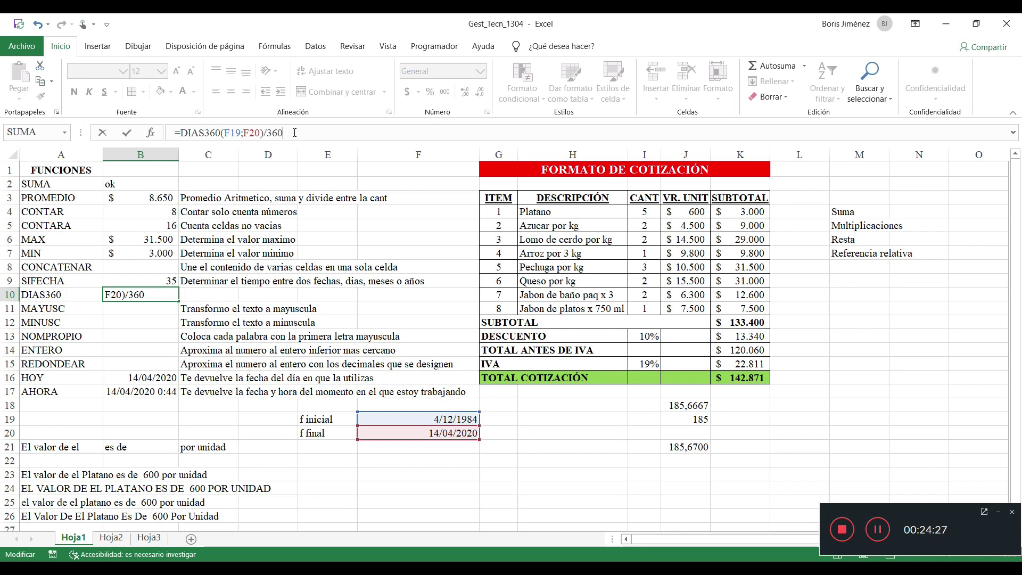
{"action": "type", "text": "360"}
{"action": "key", "text": "ctrl+Return"}
{"action": "left_click", "coordinate": [481, 71]}
{"action": "left_click", "coordinate": [470, 130]}
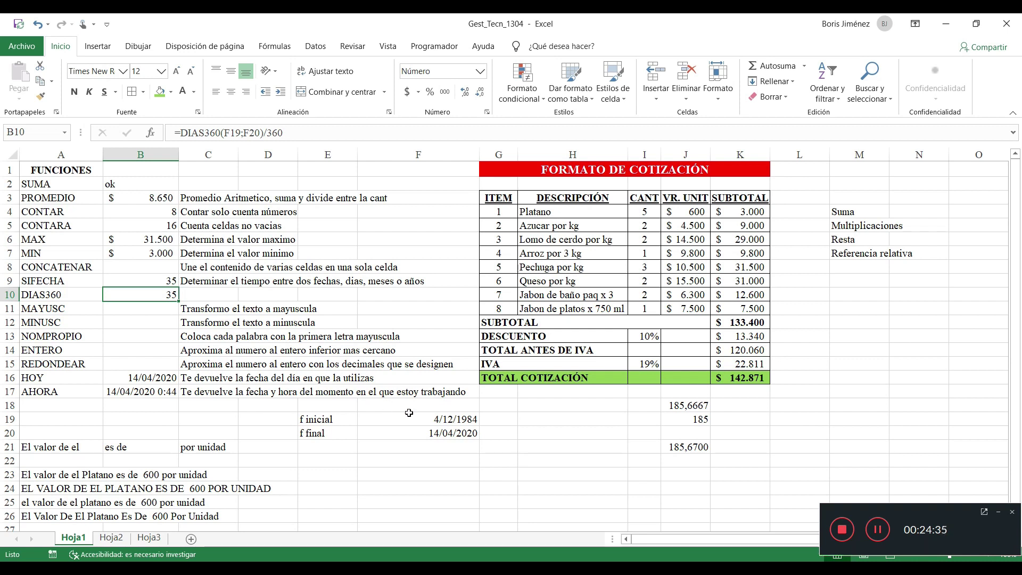
- Replace the initial date in F19 with 1-1-2020
{"action": "left_click", "coordinate": [432, 420]}
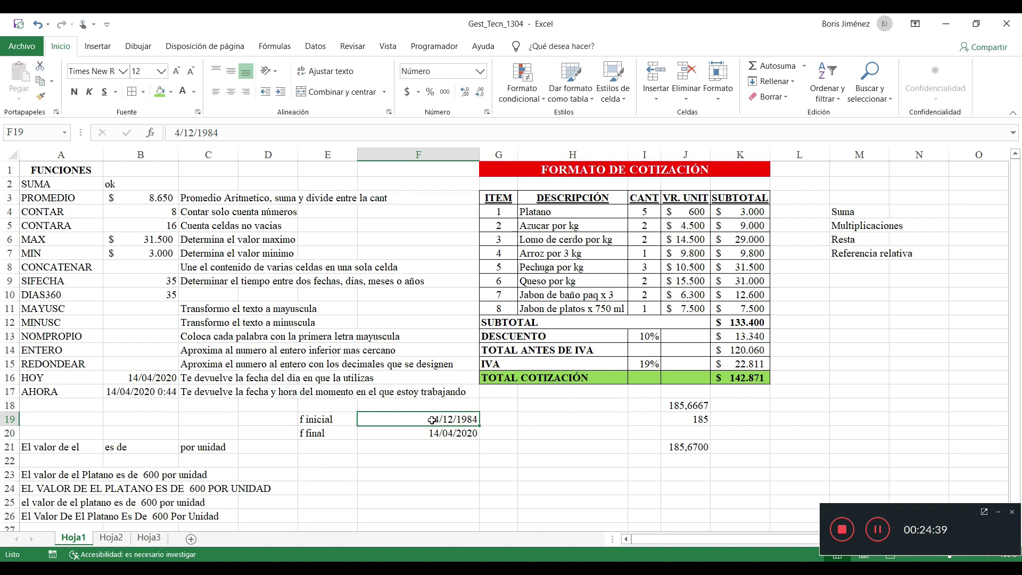
{"action": "left_click", "coordinate": [449, 450]}
{"action": "left_click", "coordinate": [445, 408]}
{"action": "left_click", "coordinate": [447, 419]}
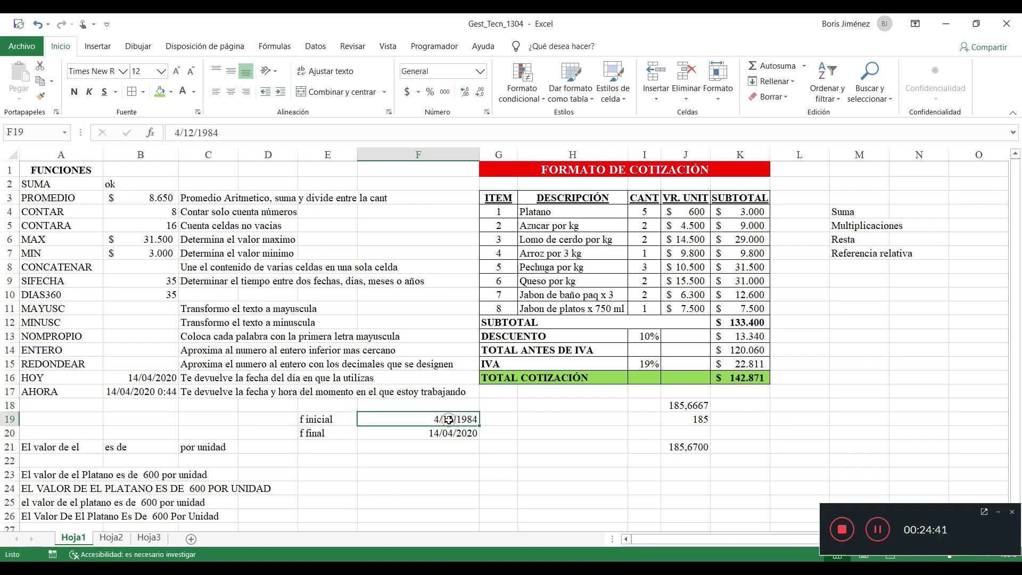
{"action": "type", "text": "1-1-2020"}
{"action": "key", "text": "Return"}
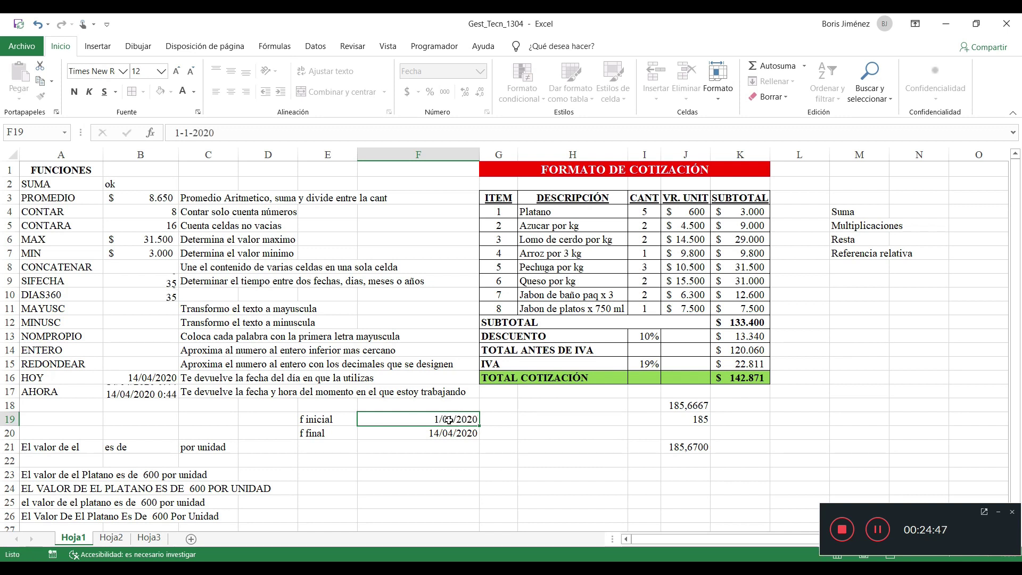
- Replace the final date formula in F20 with the date 31-12-2020
{"action": "type", "text": "3"}
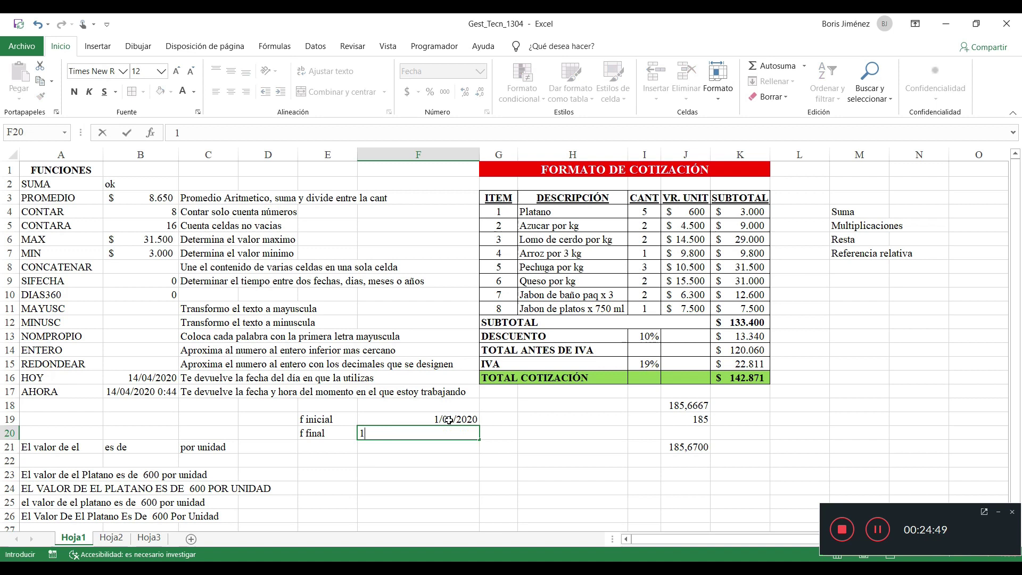
{"action": "type", "text": "1-12-2020"}
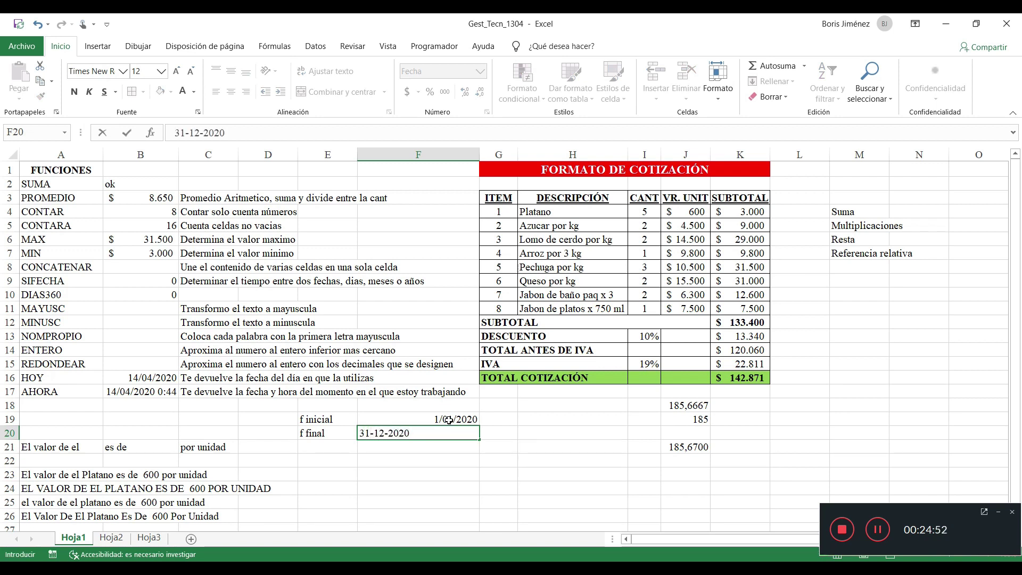
{"action": "key", "text": "Return"}
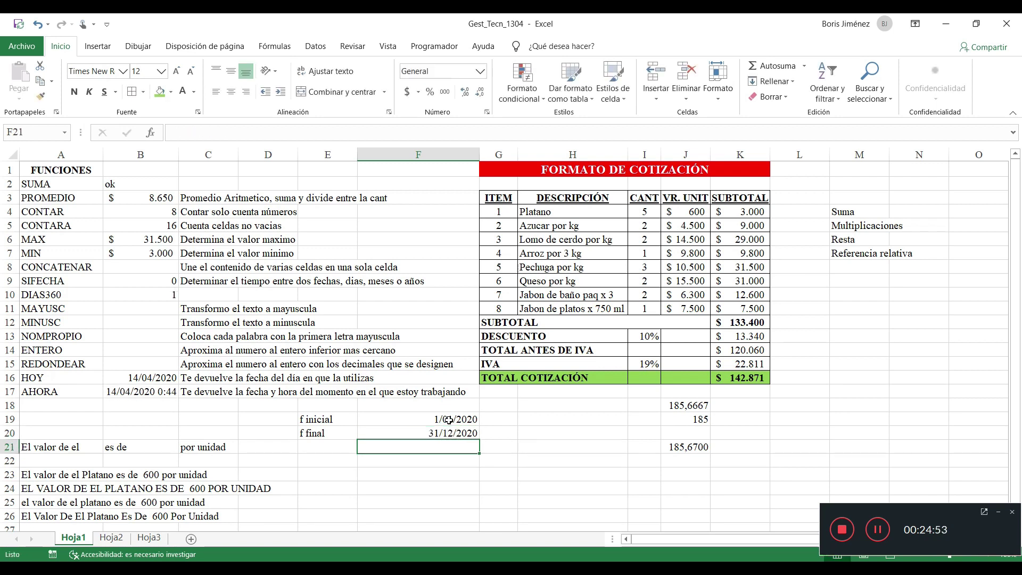
{"action": "key", "text": "Up"}
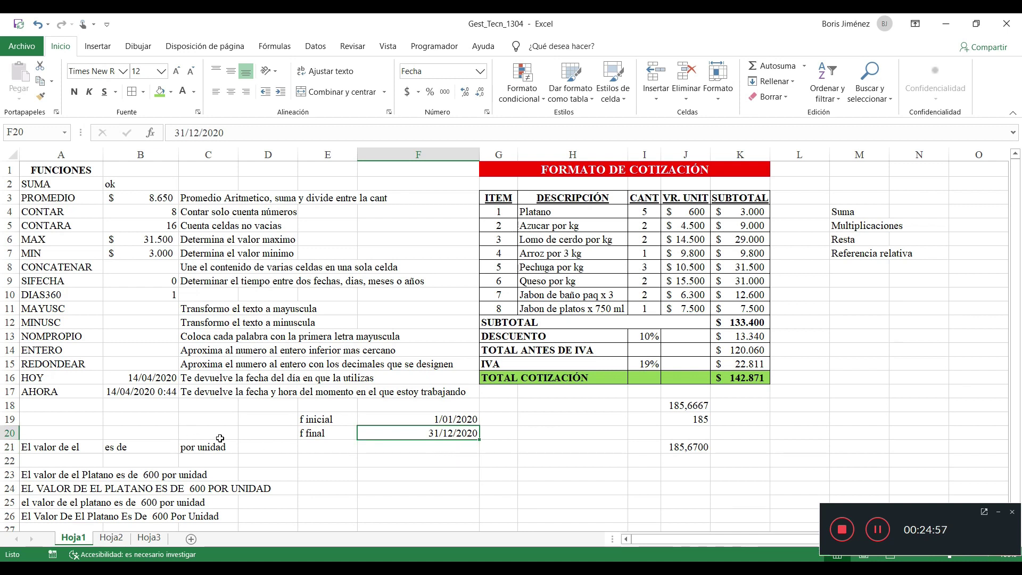
- Change the unit argument of the SIFECHA formula in B9 to "d" so it counts days
{"action": "left_click", "coordinate": [165, 277]}
{"action": "left_click", "coordinate": [278, 133]}
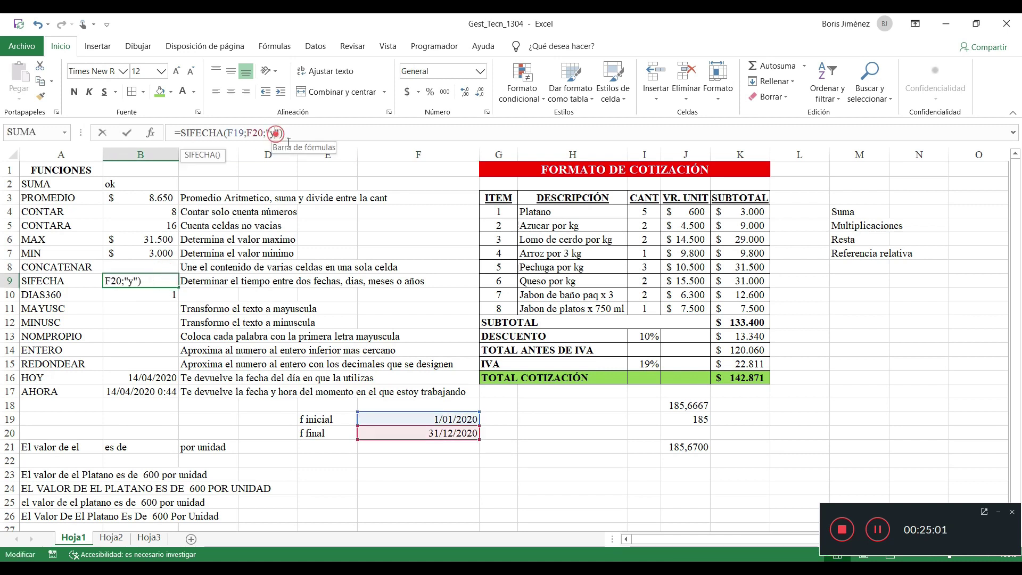
{"action": "key", "text": "BackSpace"}
{"action": "type", "text": "d"}
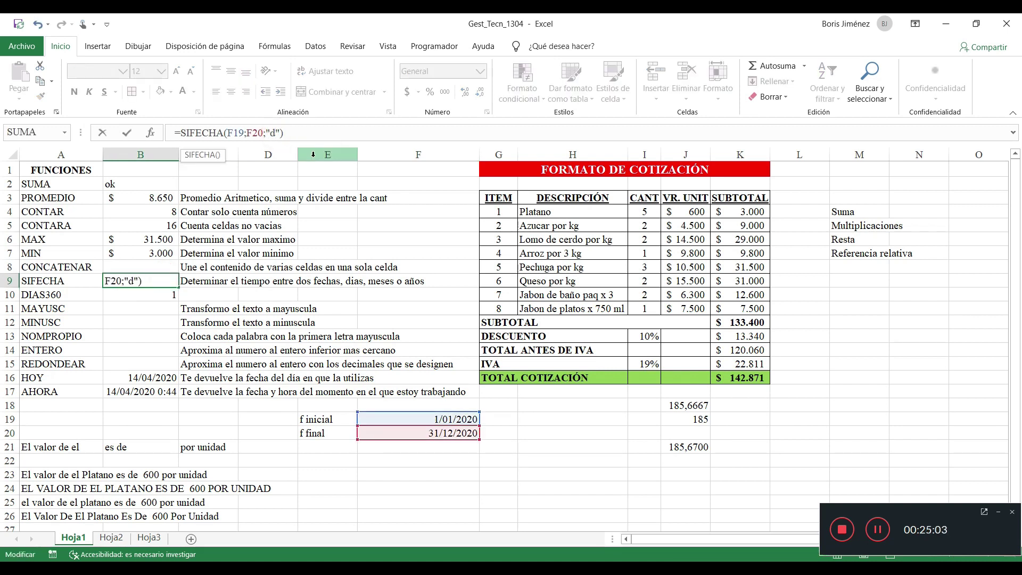
{"action": "key", "text": "Return"}
{"action": "key", "text": "Up"}
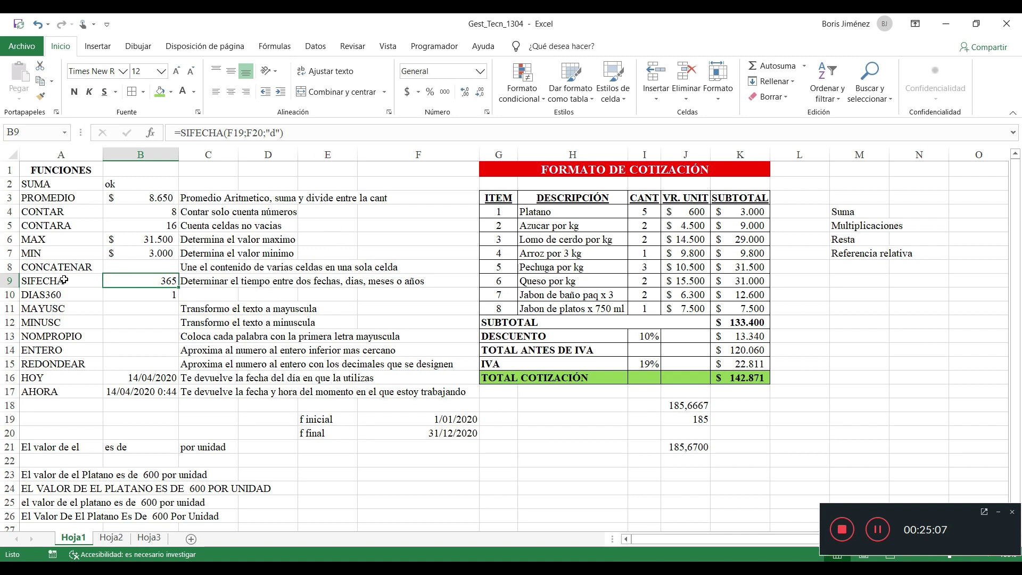
- Remove the division by 360 from the formula in B10, leaving =DIAS360(F19;F20)
{"action": "left_click", "coordinate": [163, 294]}
{"action": "left_click", "coordinate": [291, 133]}
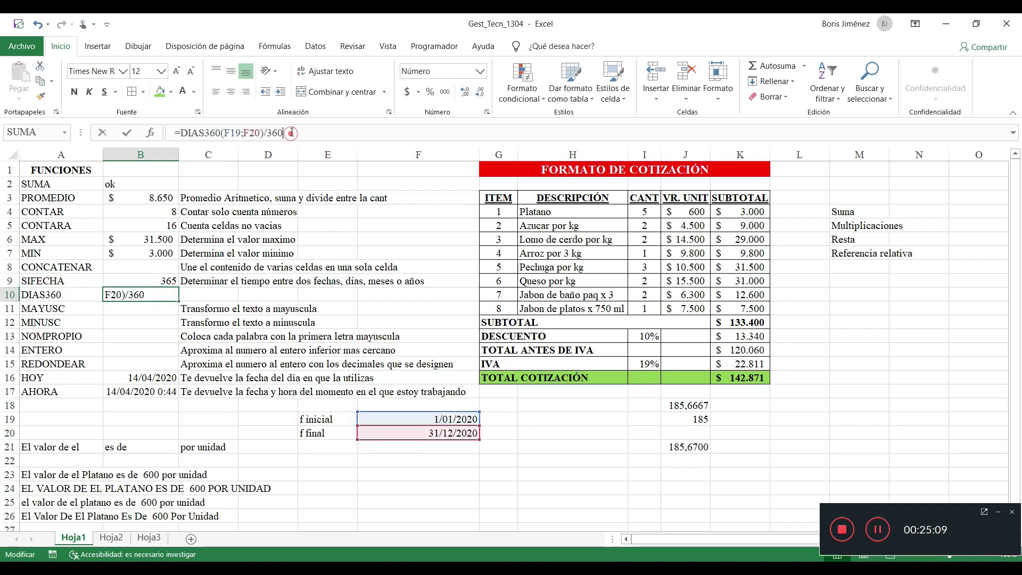
{"action": "key", "text": "BackSpace"}
{"action": "key", "text": "BackSpace"}
{"action": "key", "text": "BackSpace"}
{"action": "key", "text": "BackSpace"}
{"action": "key", "text": "Return"}
{"action": "key", "text": "Up"}
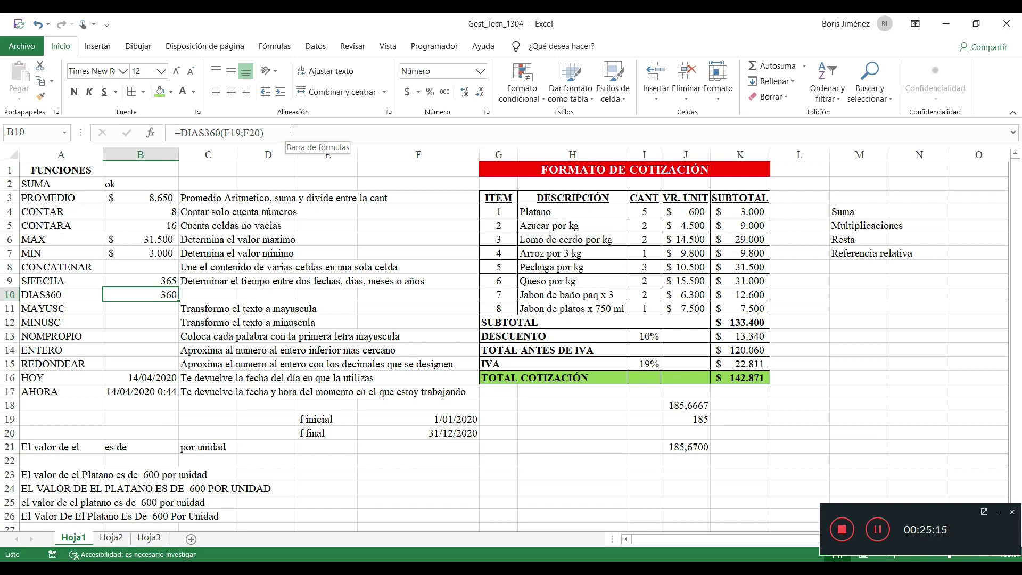
- Enter the DIAS360 note "Determina el tiempo entre dos fechas pero con base a años de 360" in C10
{"action": "key", "text": "Right"}
{"action": "type", "text": "De"}
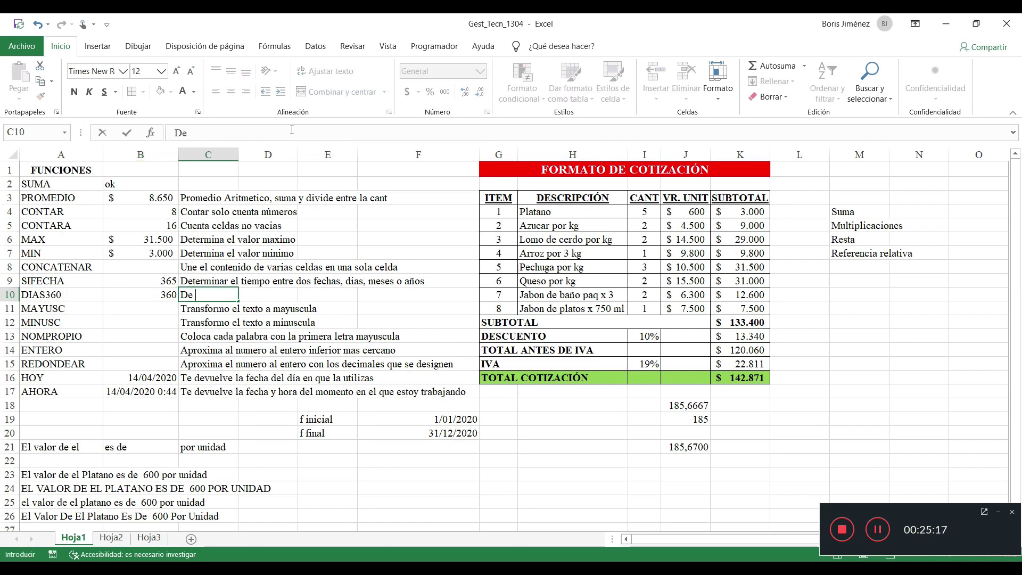
{"action": "type", "text": "termina el tie"}
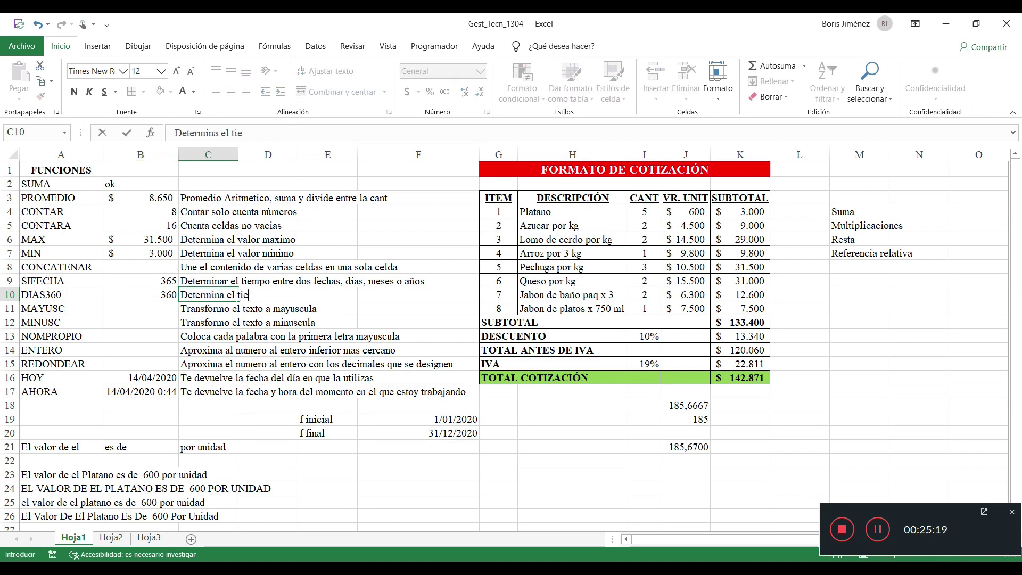
{"action": "type", "text": "mpo entre d"}
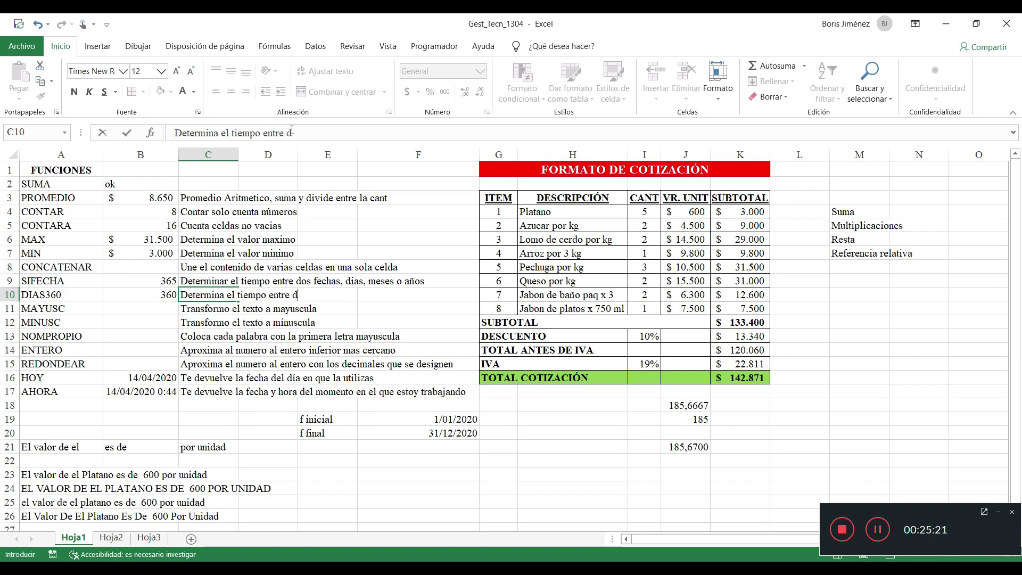
{"action": "type", "text": "os  fechas pe"}
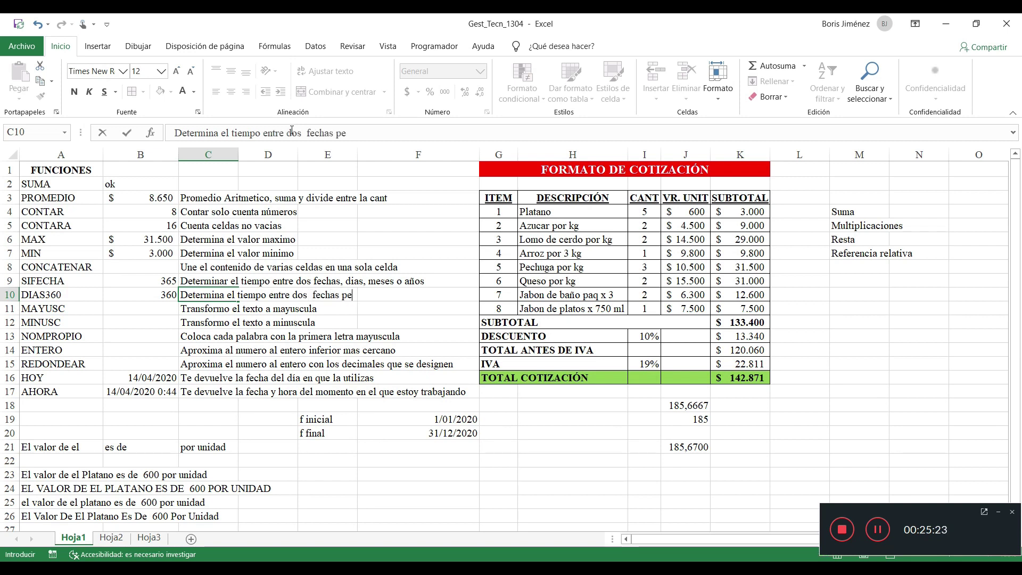
{"action": "type", "text": "ro con base "}
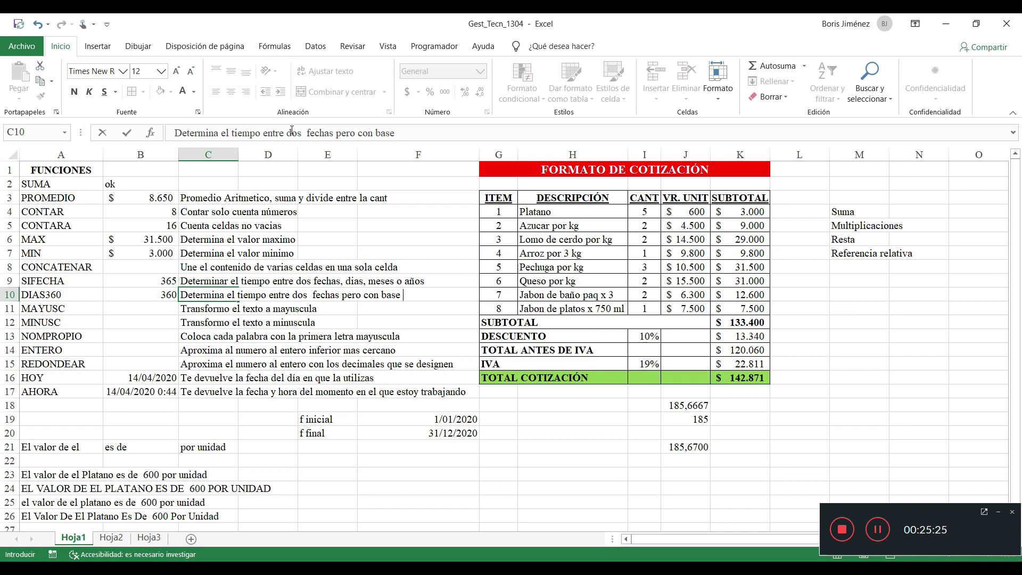
{"action": "type", "text": "a años  de 360"}
{"action": "key", "text": "Return"}
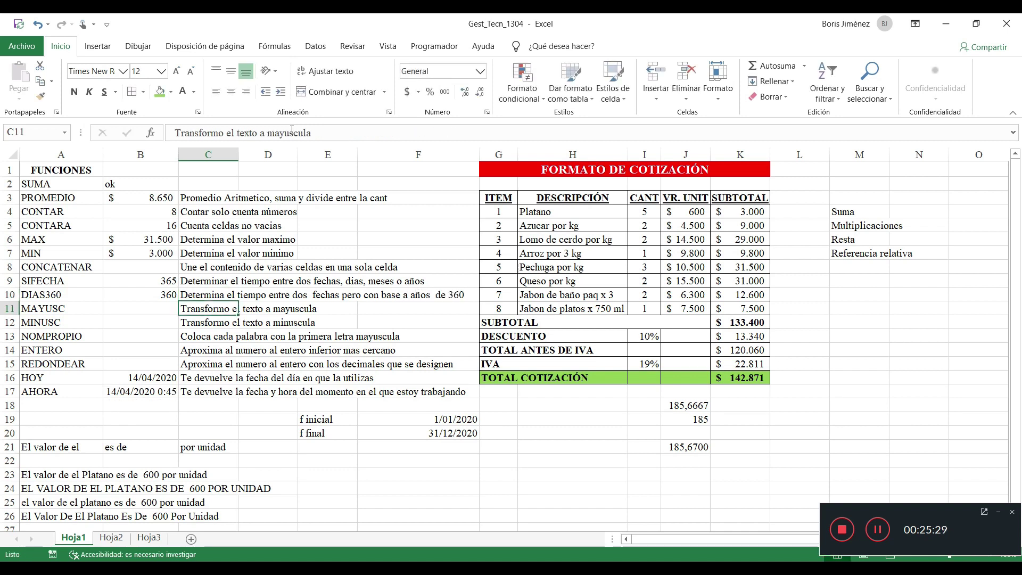